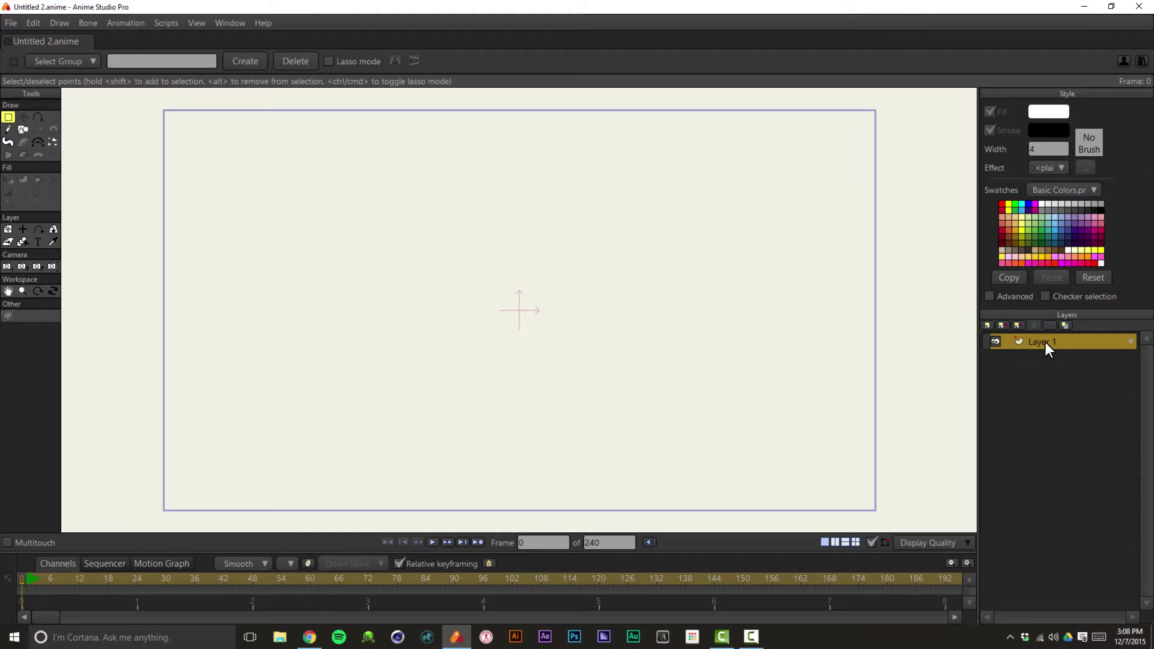
Rename Layer 1 to 'Mouth', then extend the name to 'Mouth Shape'
double_click(1045, 341)
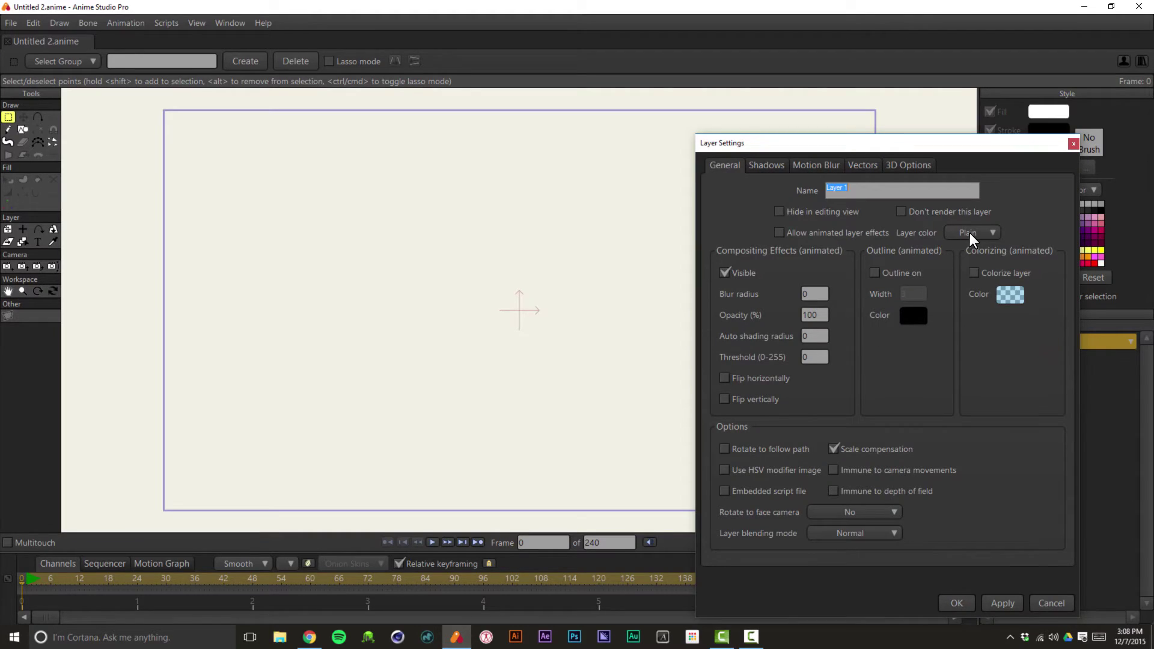
type("Mouth")
key("Return")
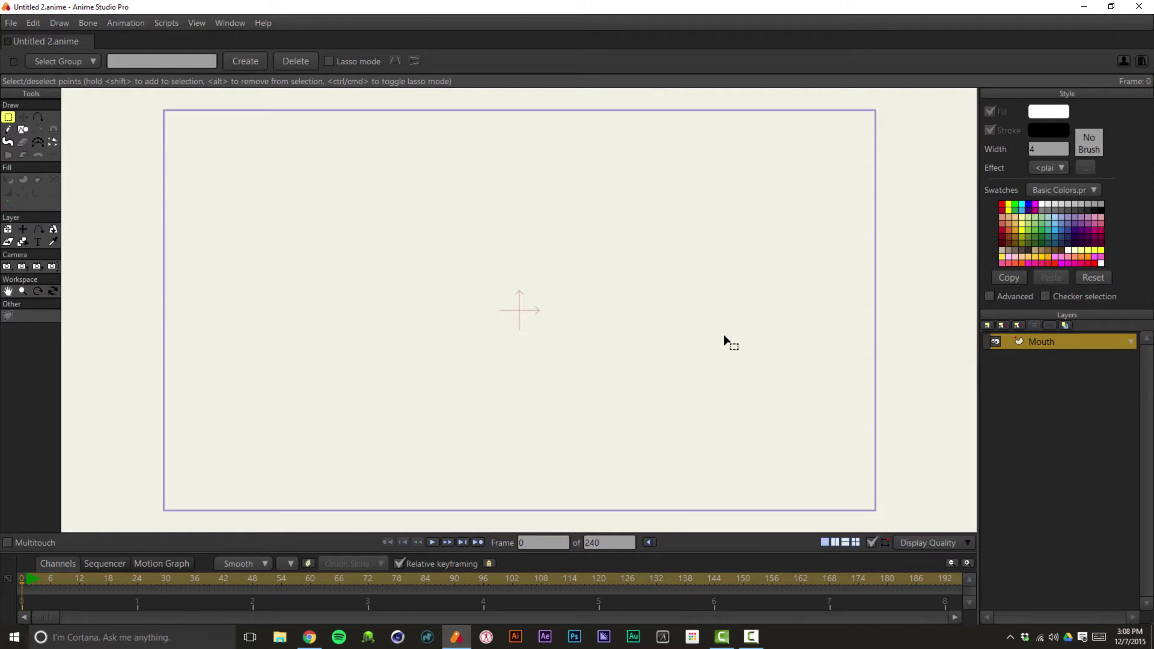
double_click(1041, 342)
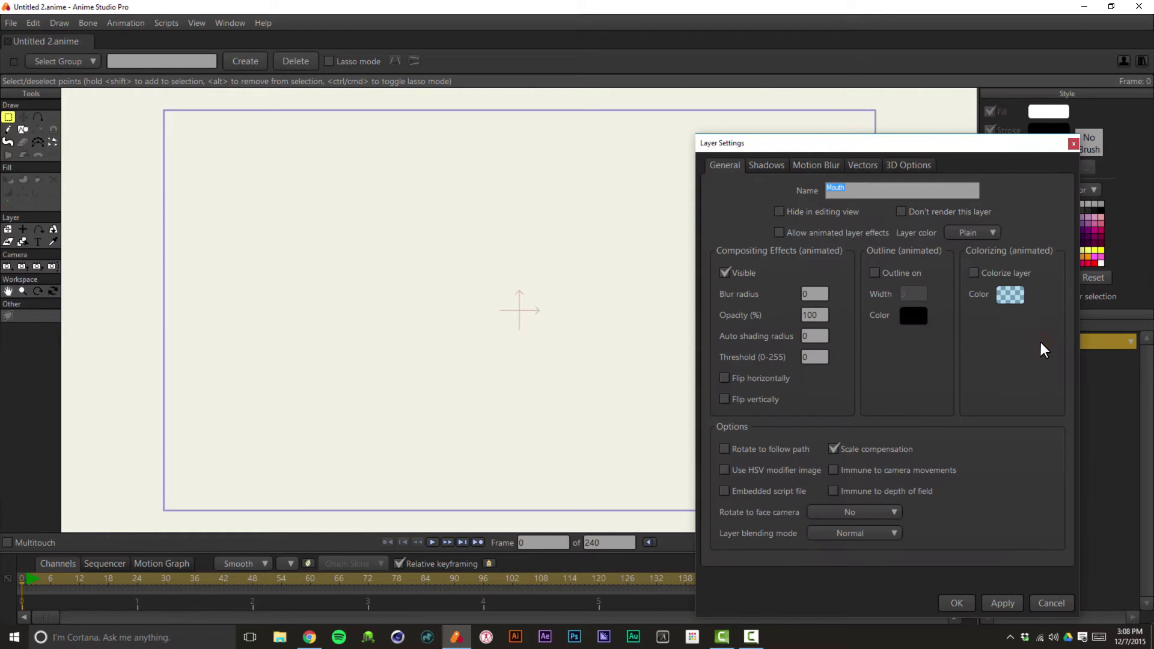
type("Shape")
key("Return")
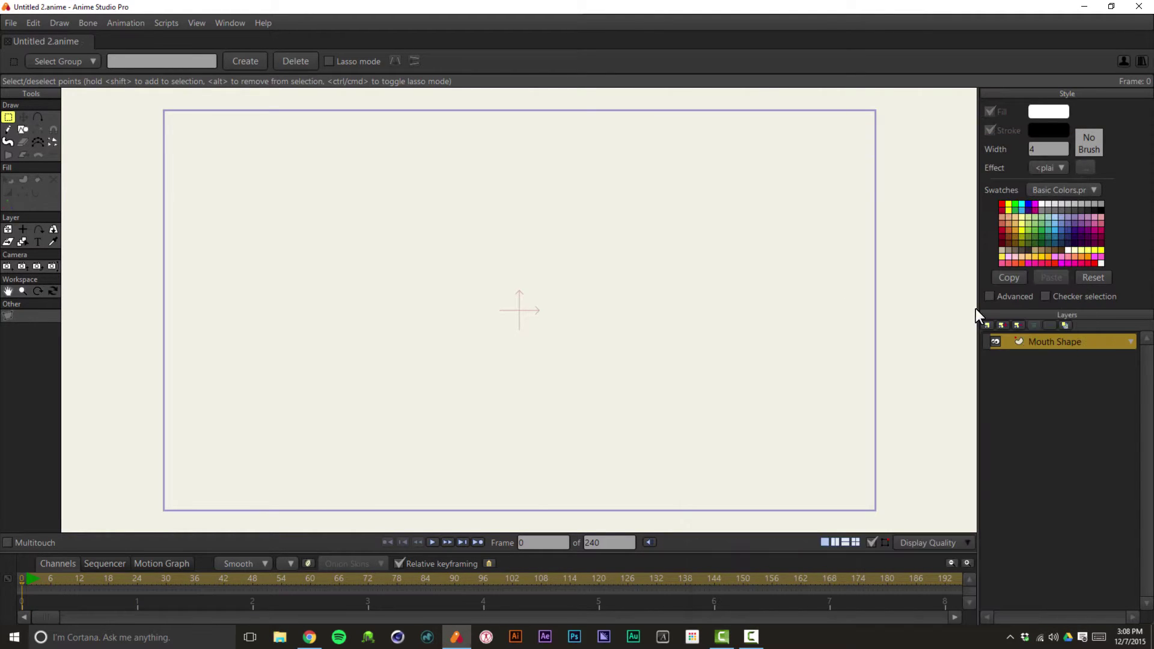
Draw the mouth outline with Add Point and sharpen its two side points into corners
left_click(38, 117)
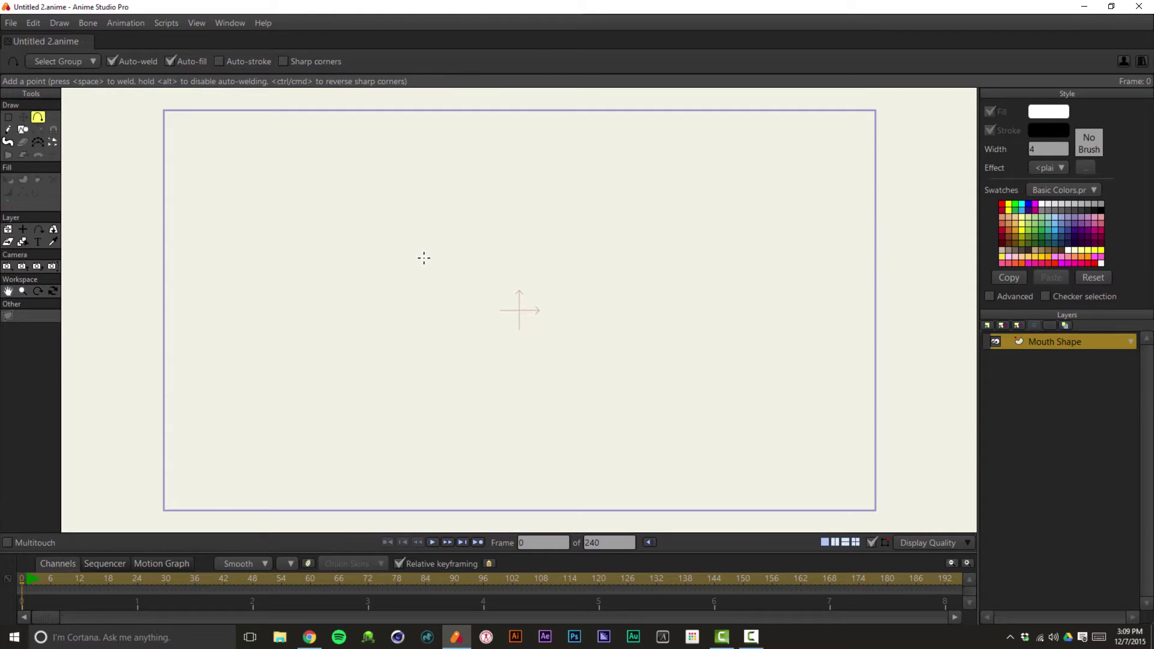
mouse_move(354, 254)
left_mouse_down()
mouse_move(714, 252)
mouse_move(606, 254)
mouse_move(483, 324)
mouse_move(370, 281)
mouse_move(355, 255)
left_mouse_up()
left_click_drag(487, 200, 480, 248)
key("g")
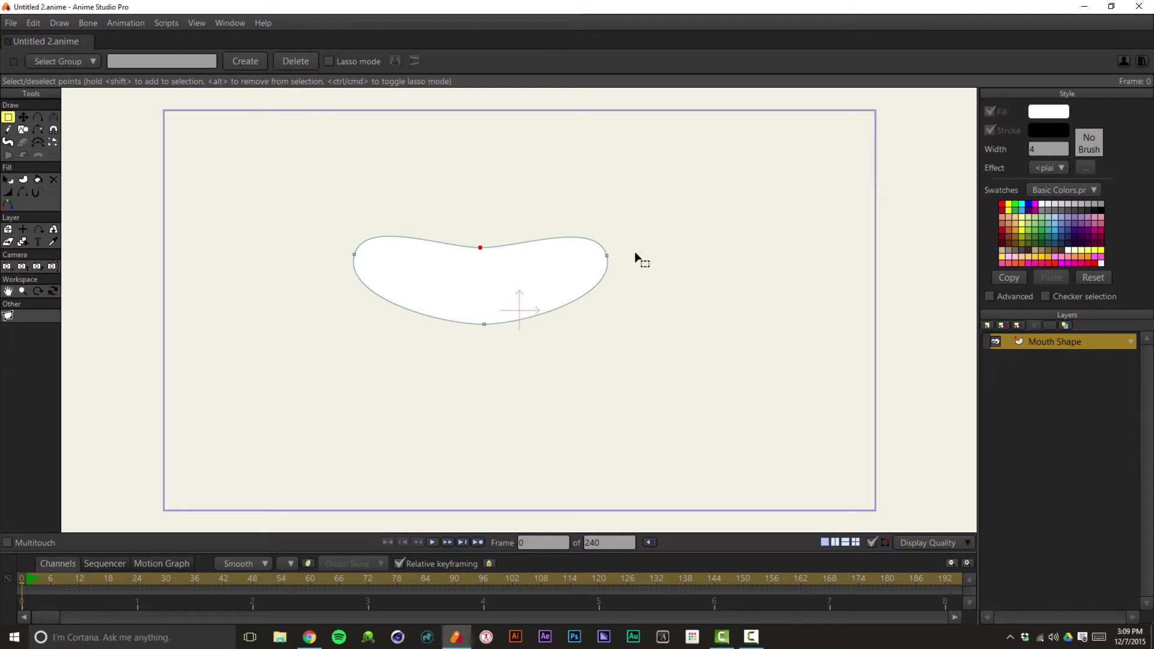
left_click_drag(634, 251, 272, 275)
key("c")
left_click_drag(606, 260, 98, 190)
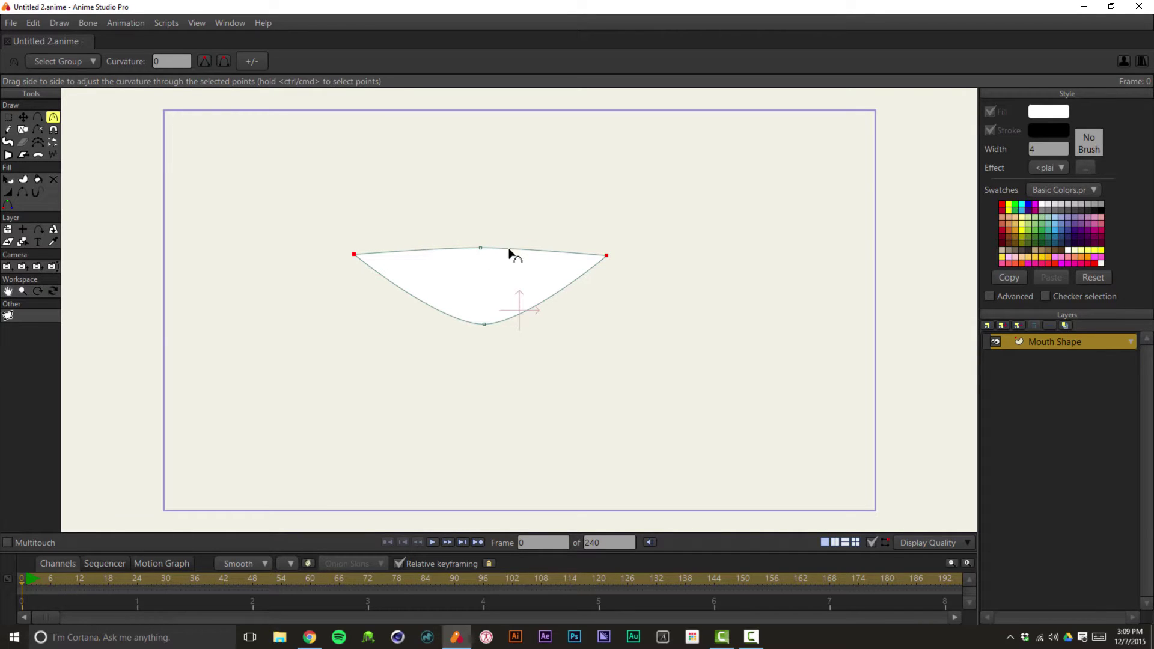
Flatten the top edge and reshape the curved bottom through its middle point
key("t")
left_click(481, 247)
left_click_drag(480, 248, 482, 262)
key("c")
left_click_drag(484, 324, 595, 325)
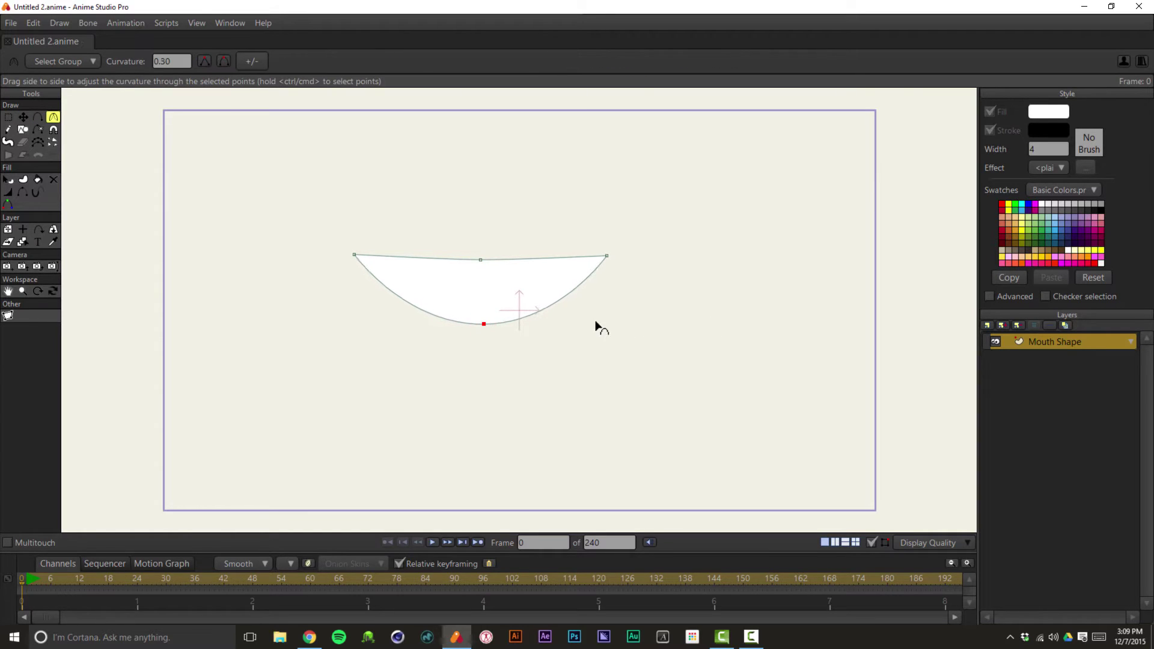
key("t")
left_click_drag(484, 324, 479, 325)
left_click(478, 262)
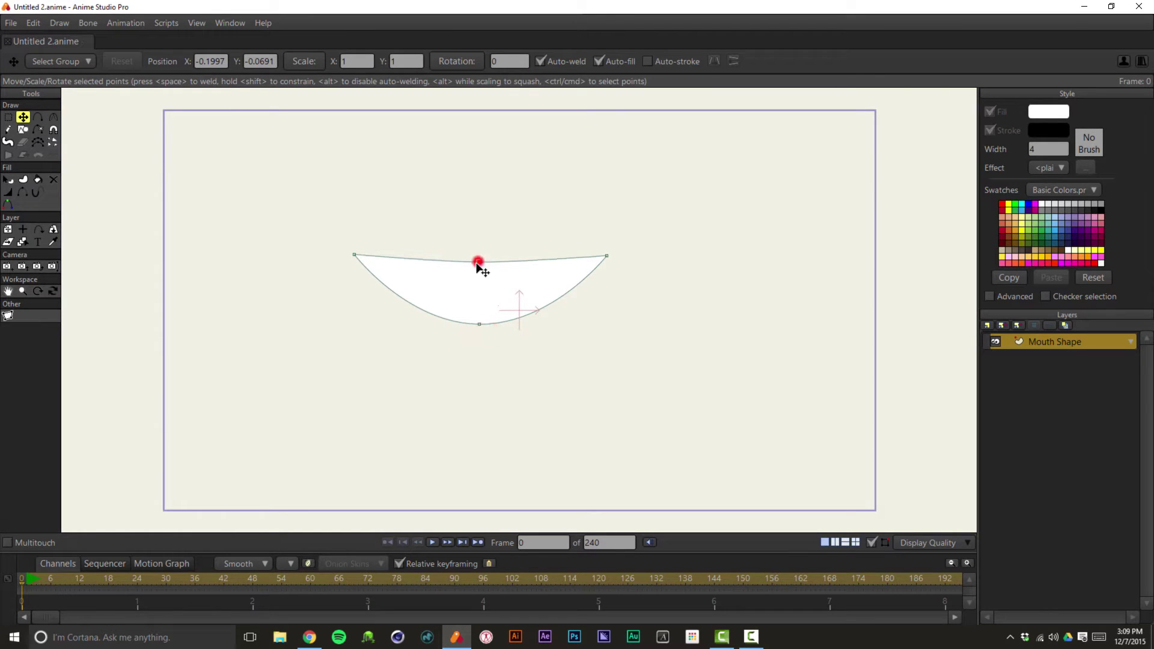
left_click_drag(479, 263, 478, 251)
Move all four mouth points together slightly right and down
key("e")
left_click_drag(652, 241, 321, 335)
key("t")
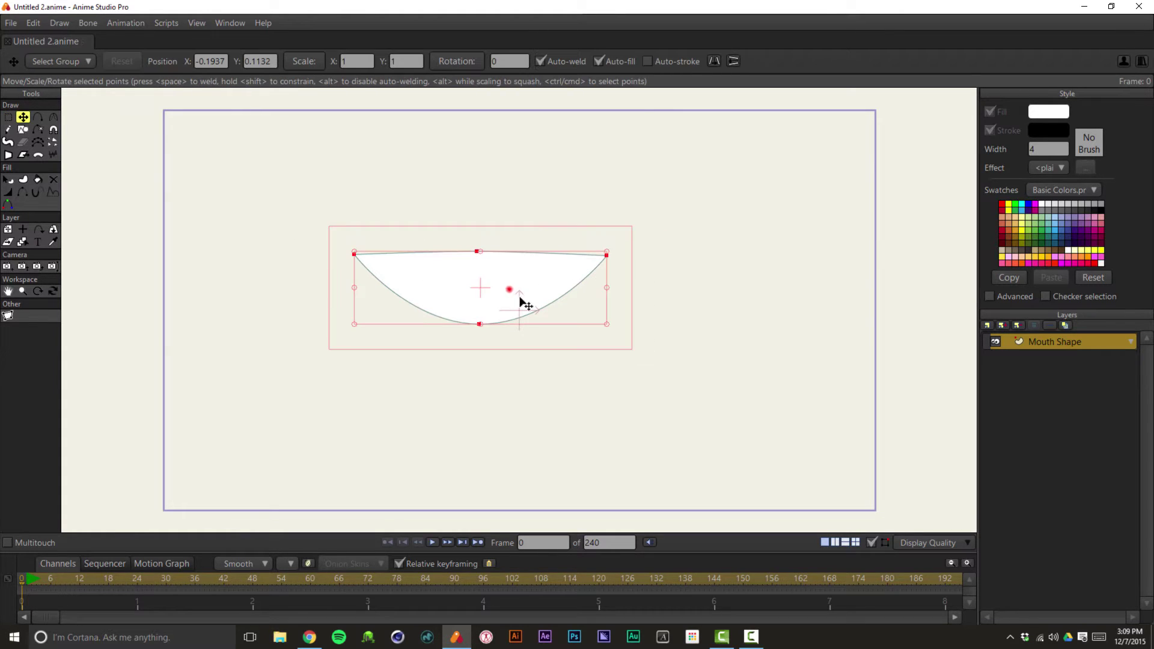
left_click_drag(511, 292, 554, 309)
left_click(708, 331)
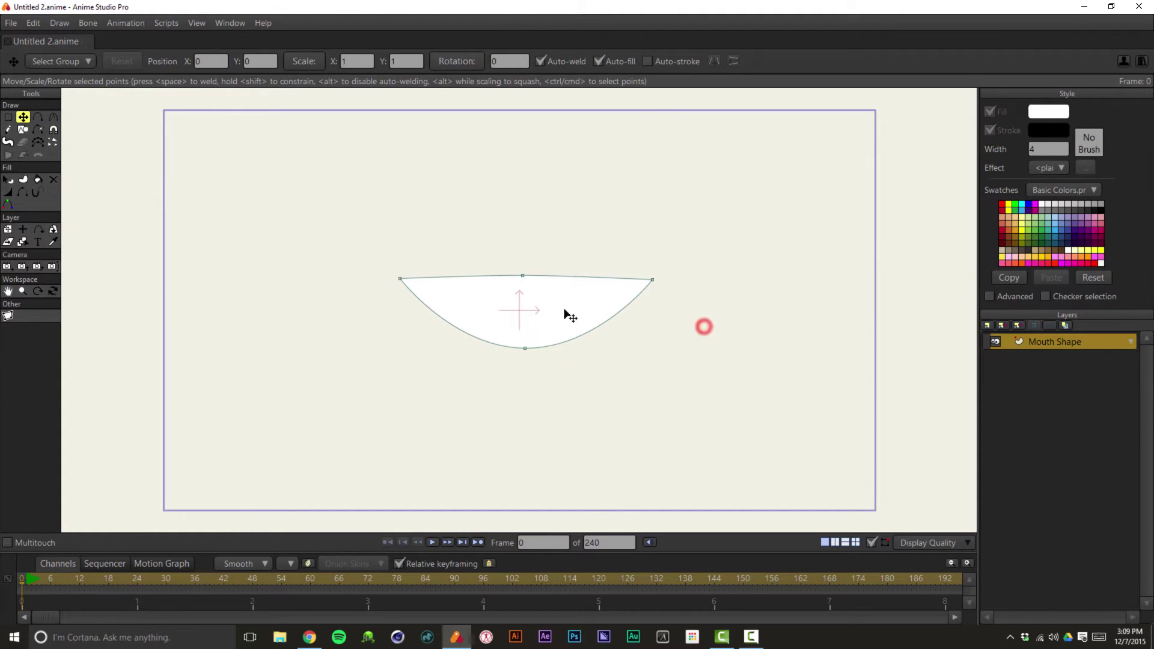
Fill the mouth shape very dark maroon (#230E11) via the colour picker
key("q")
left_click(568, 311)
left_click(571, 312)
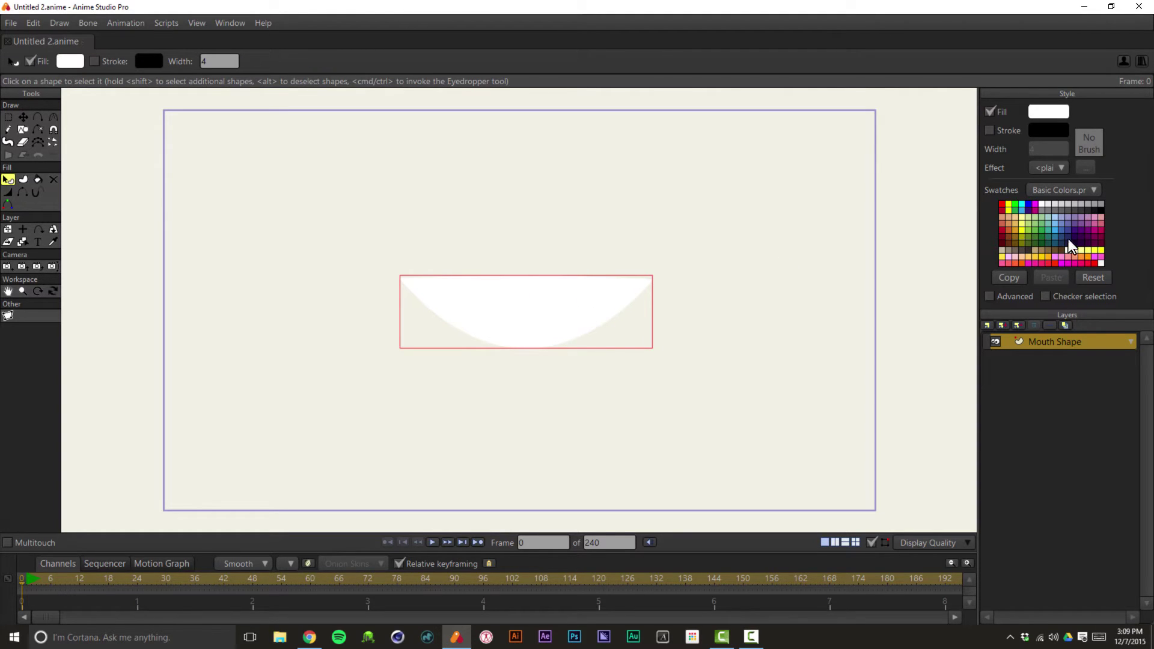
left_click(1002, 244)
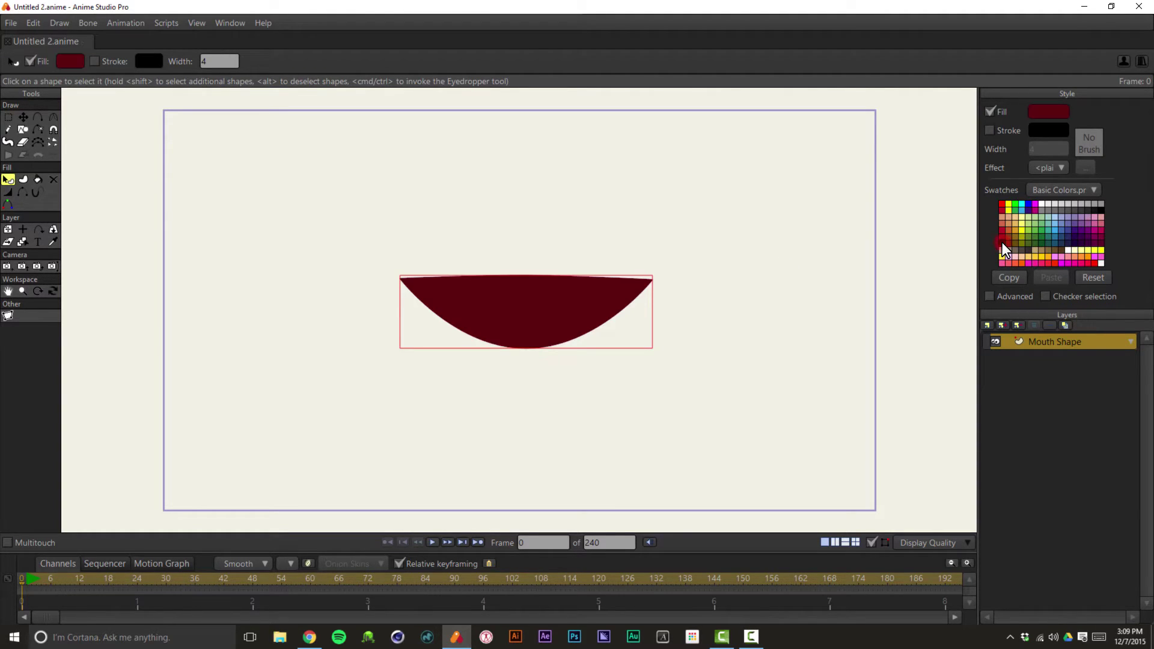
left_click(1053, 111)
left_click(547, 378)
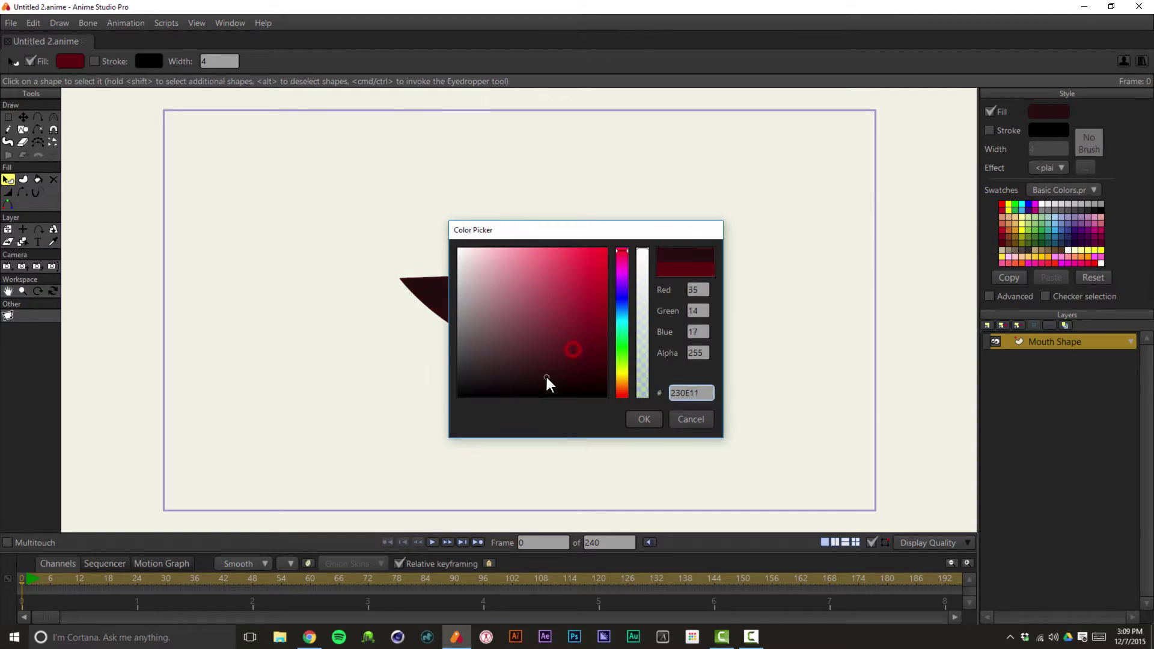
left_click(646, 422)
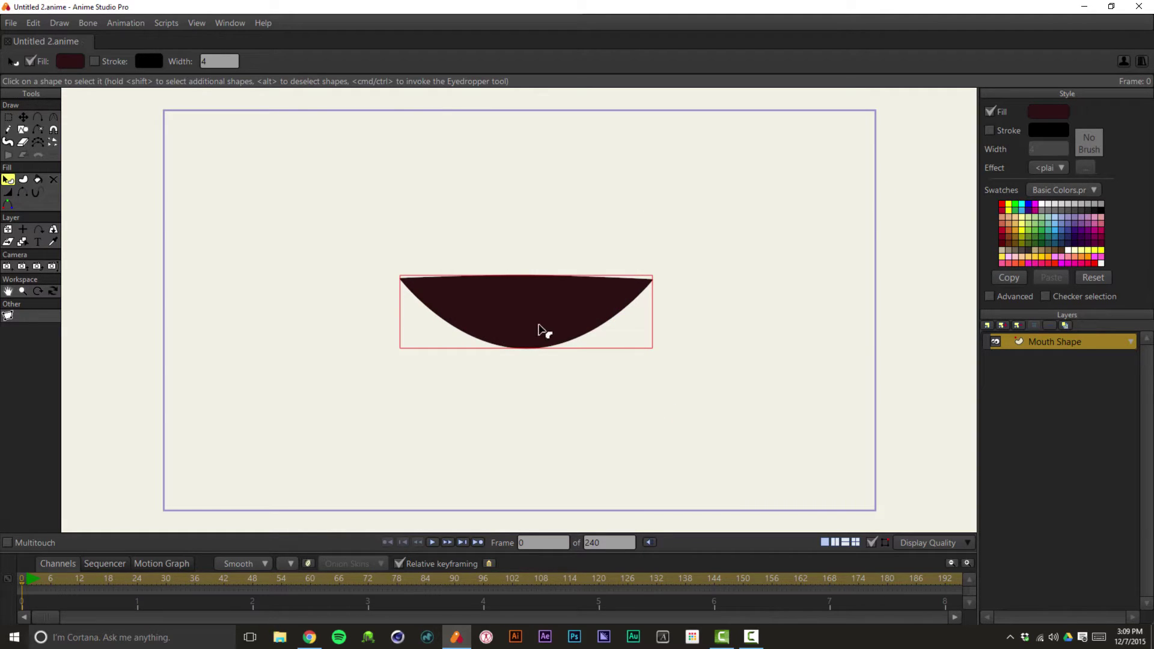
left_click(541, 327)
Add a new vector layer named Teeth above Mouth Shape
left_click(1022, 342)
left_click(987, 325)
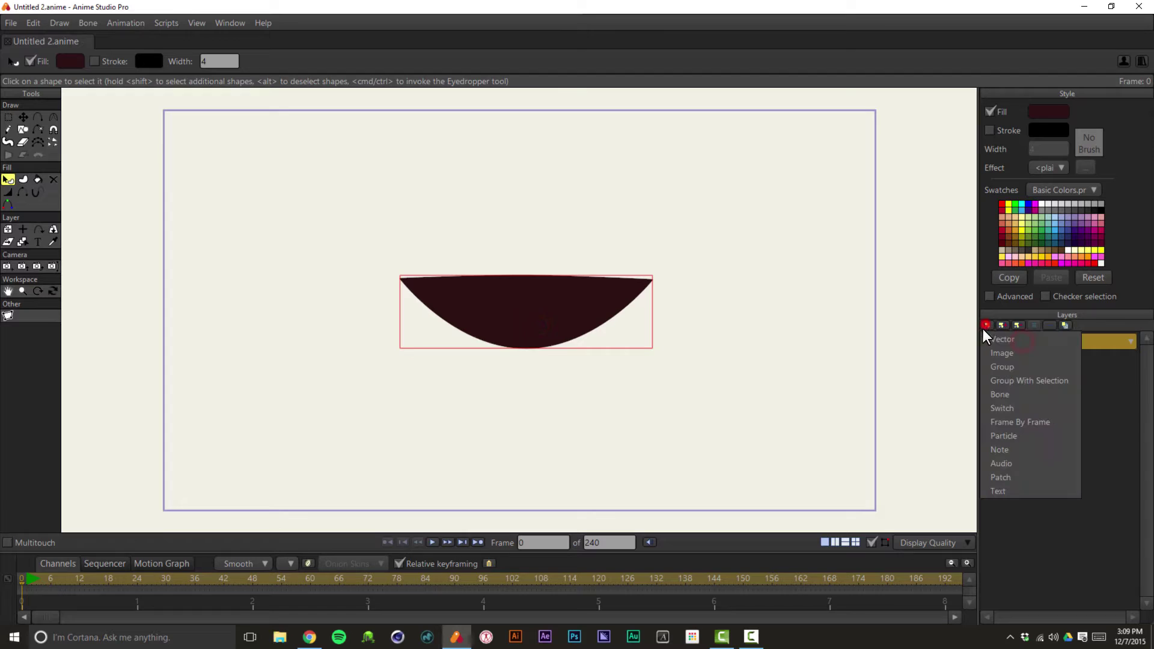
left_click(999, 340)
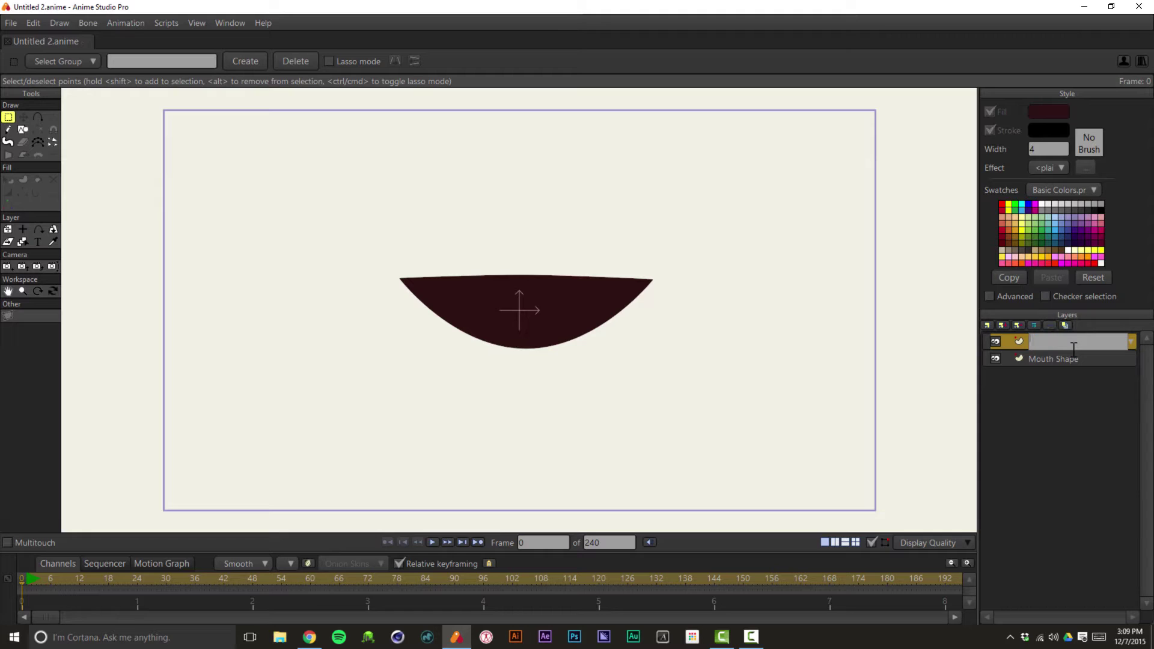
key("Return")
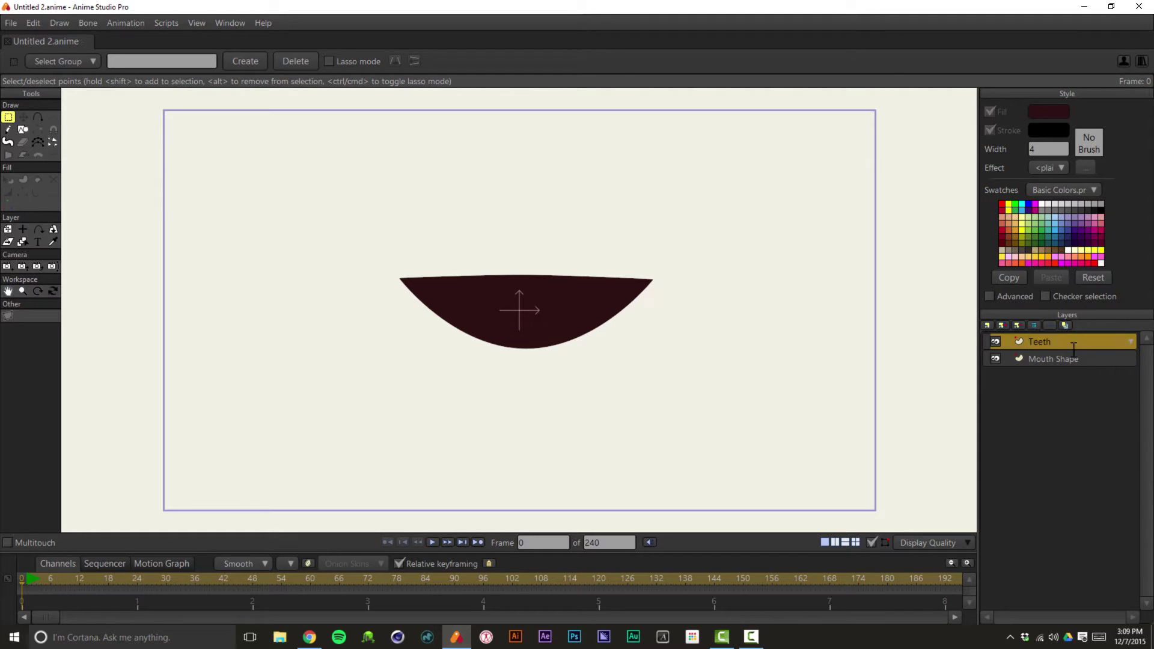
Draw white rectangles across the top and bottom of the mouth as teeth bars
left_click(23, 130)
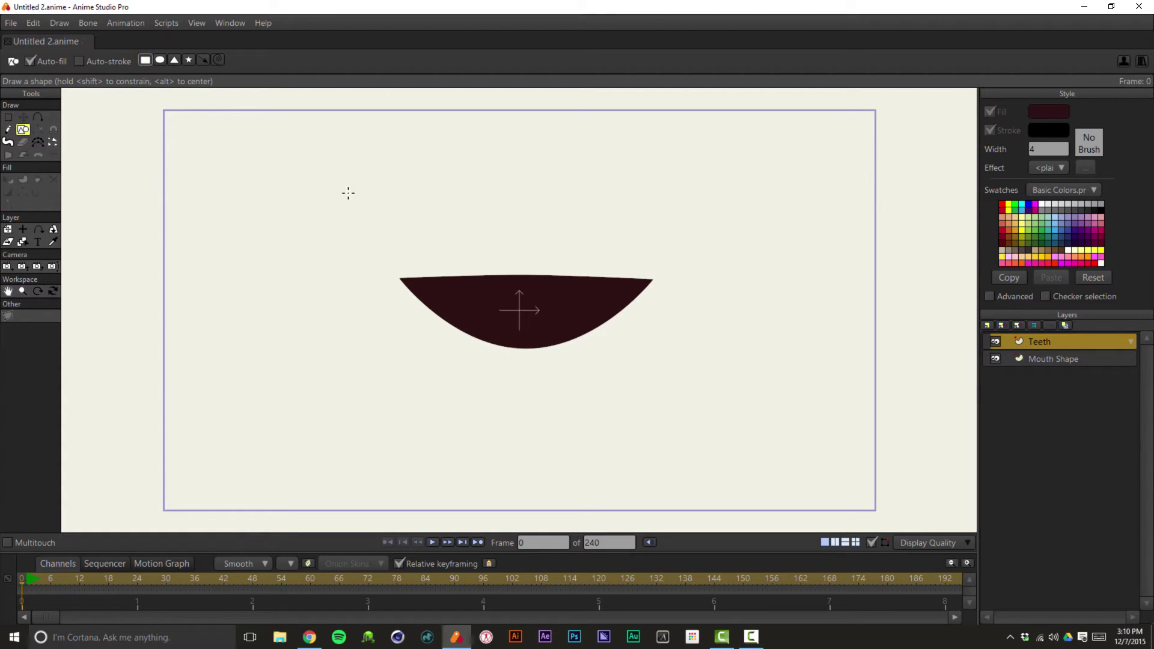
left_click_drag(345, 193, 709, 291)
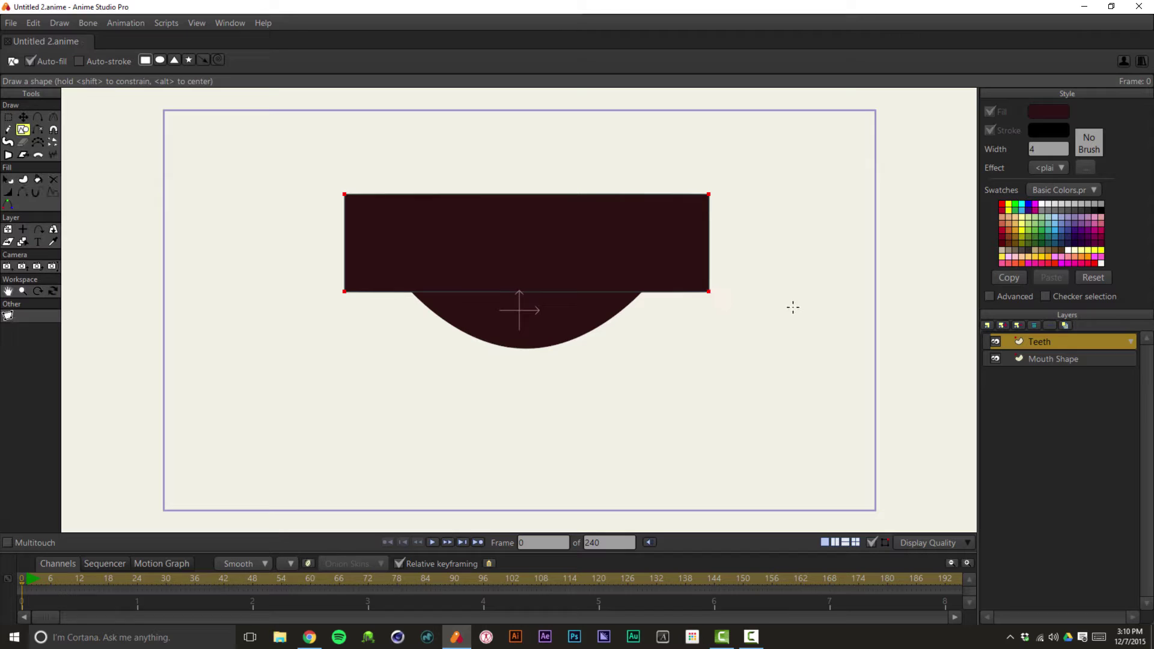
key("q")
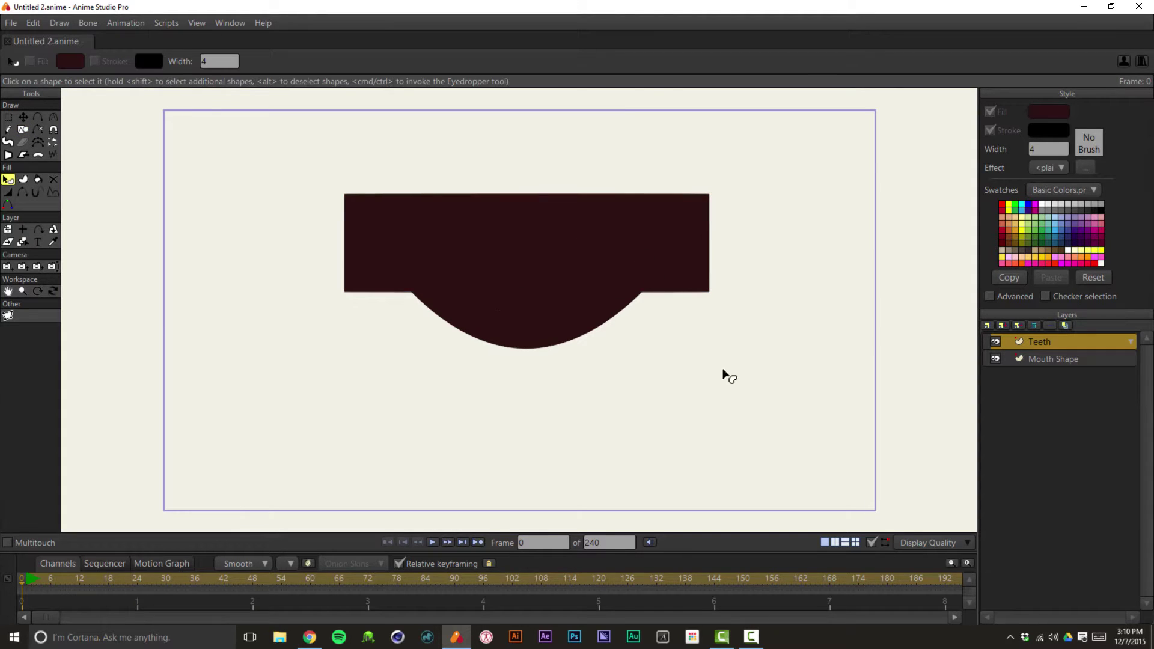
left_click(696, 260)
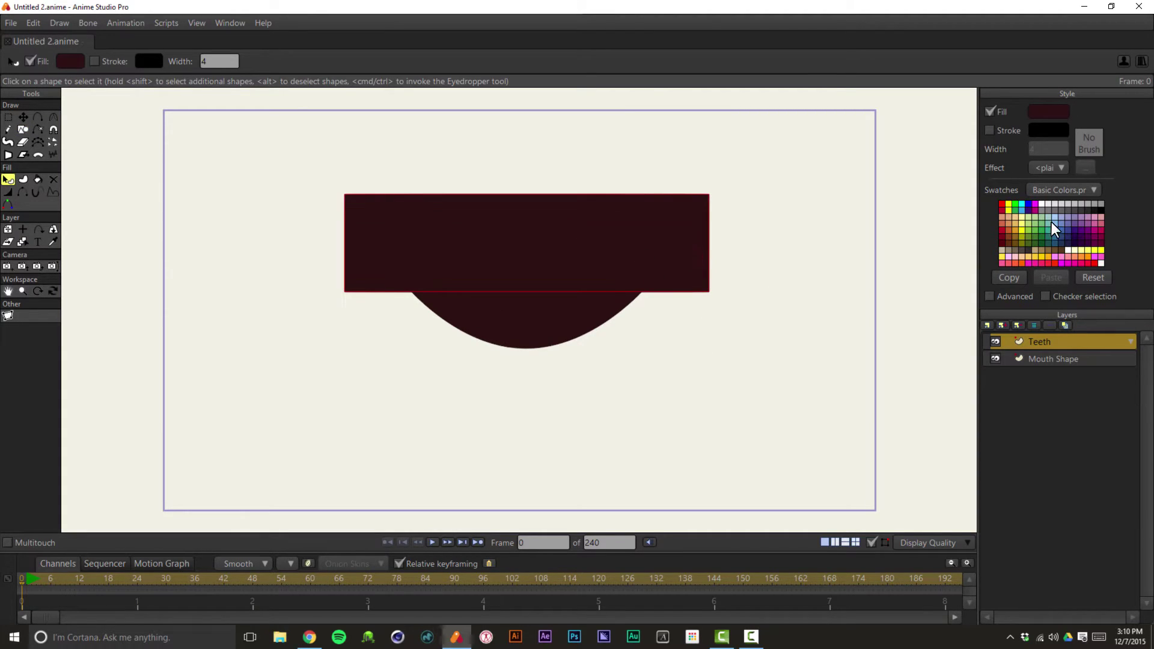
left_click(1042, 204)
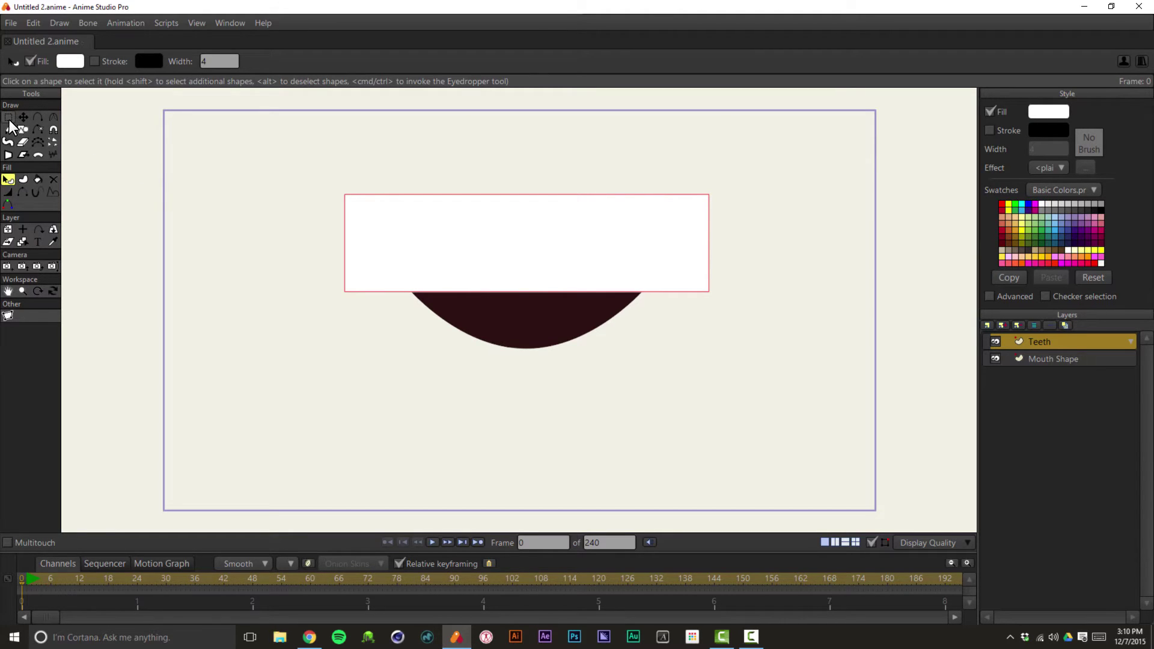
left_click(22, 130)
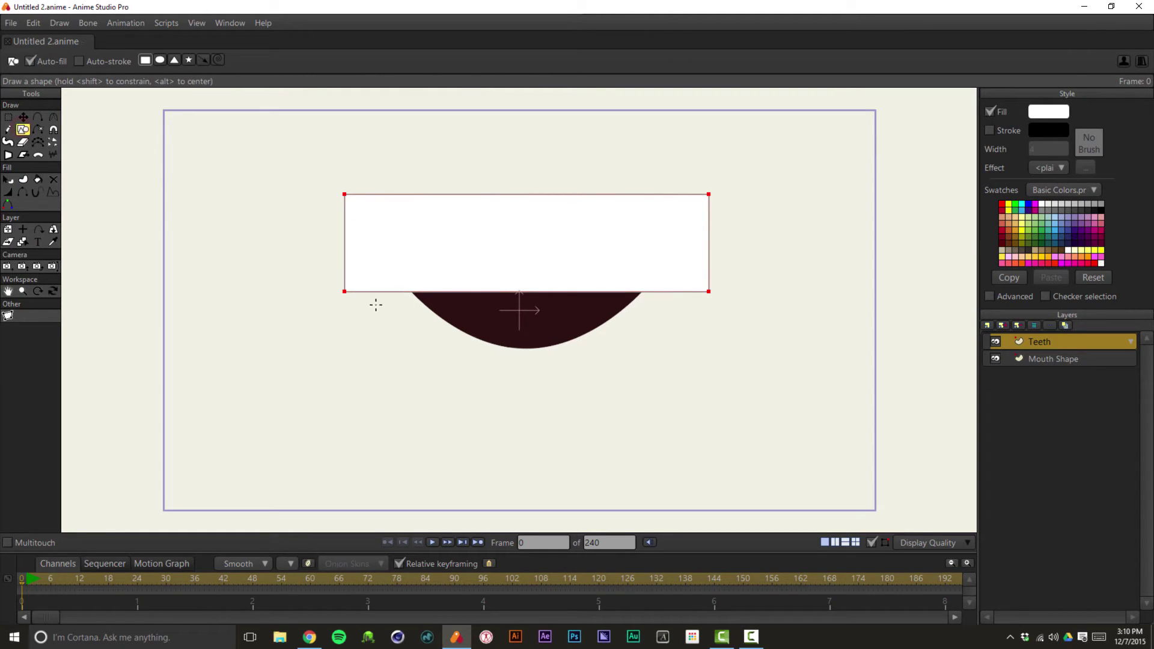
left_click_drag(347, 320, 710, 403)
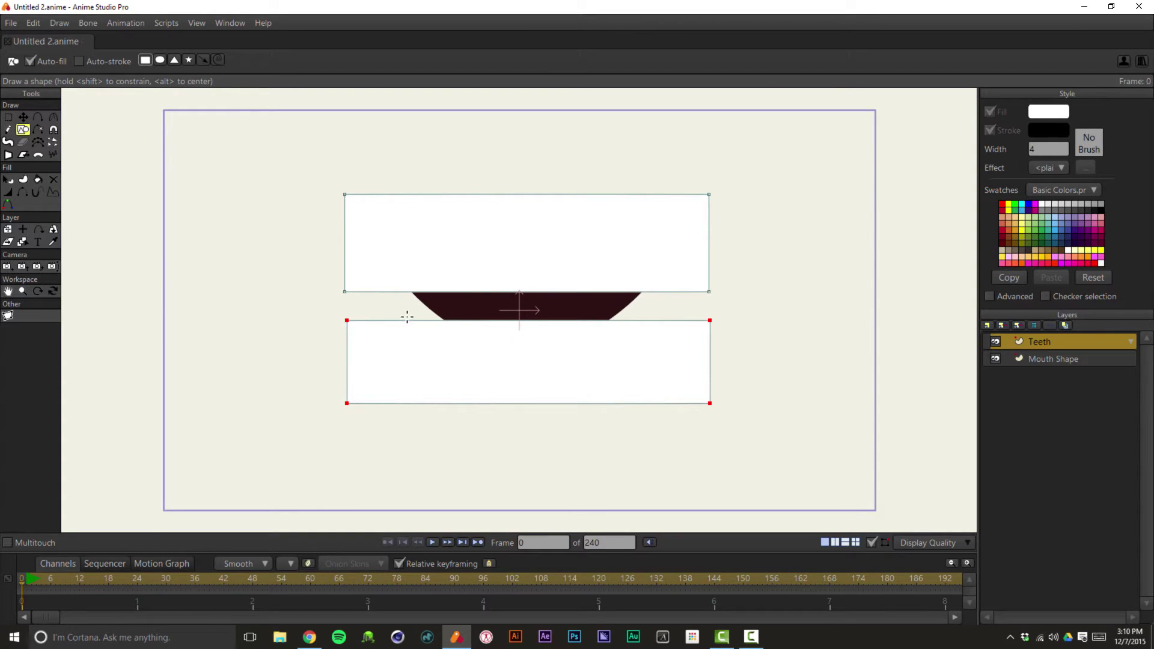
Add a point to bend the upper teeth's bottom edge downward
left_click(22, 117)
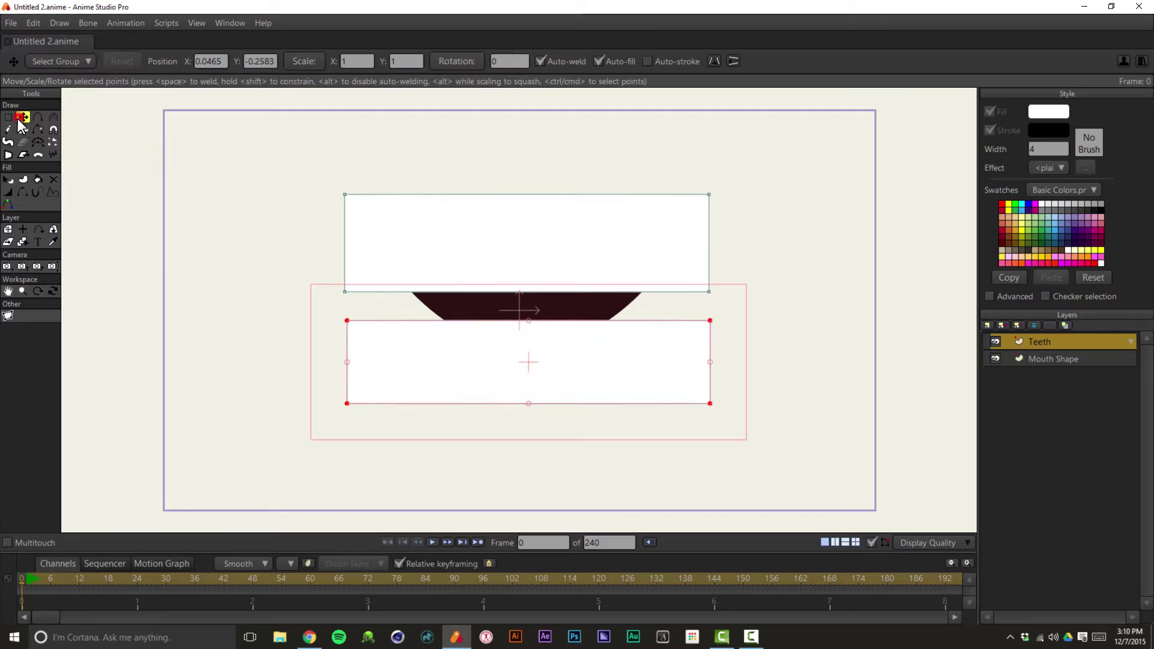
left_click(37, 117)
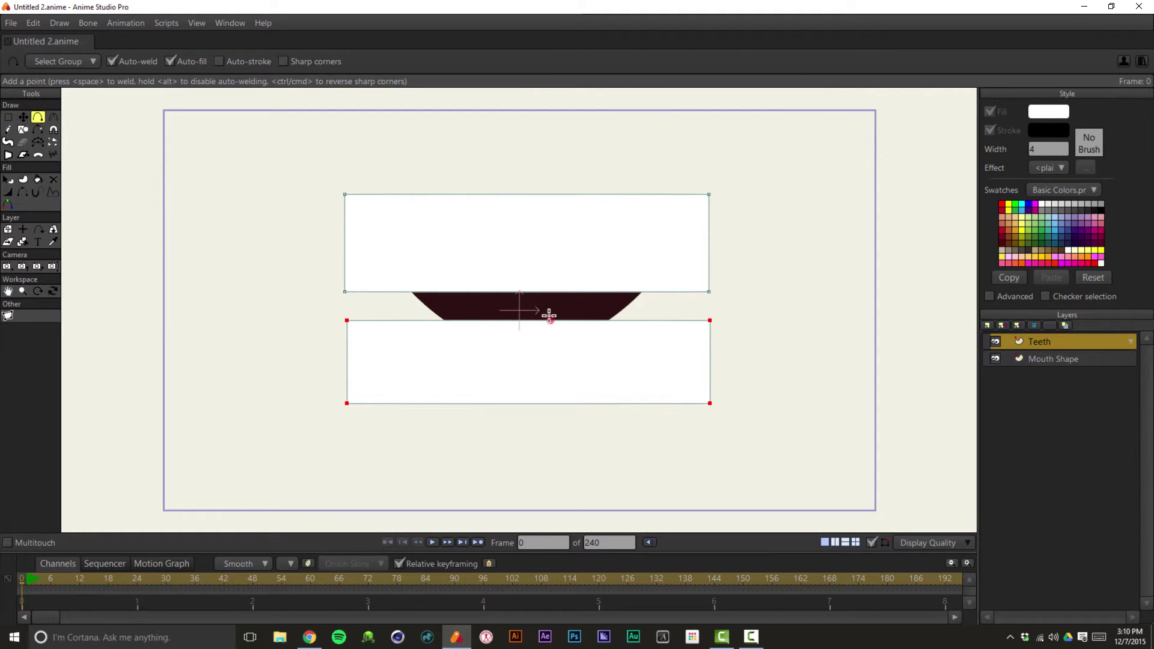
left_click_drag(522, 292, 519, 324)
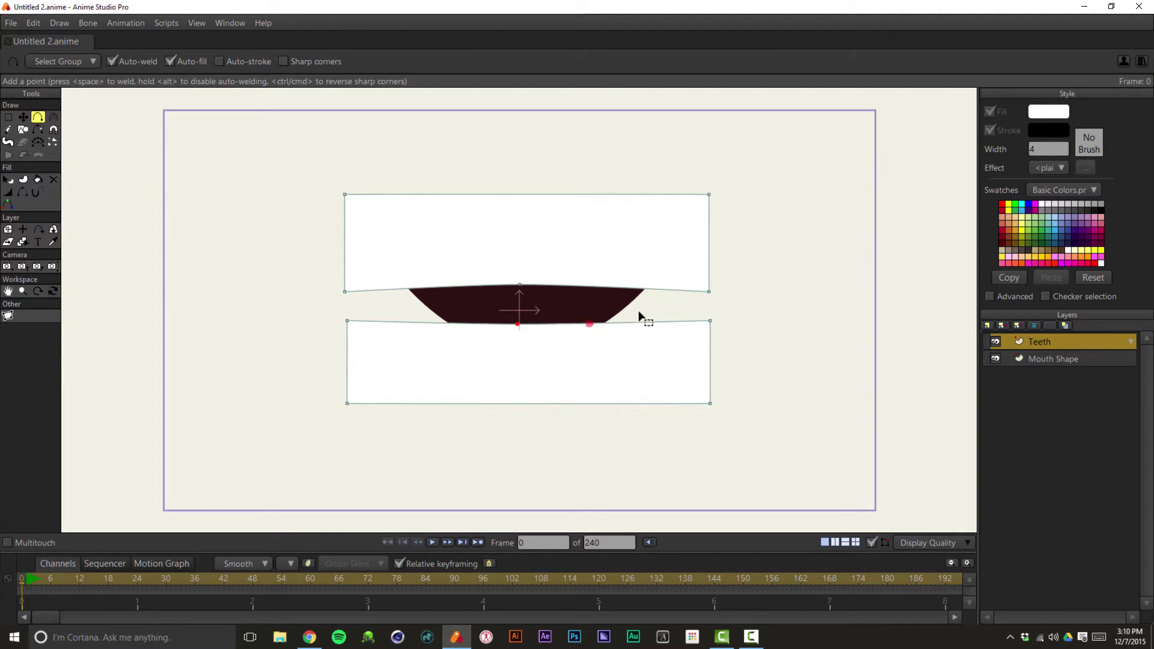
Lift the teeth's side corners slightly and nudge the lower bar's middle point right
key("g")
left_click_drag(727, 288, 726, 290)
left_click_drag(311, 275, 379, 308)
key("t")
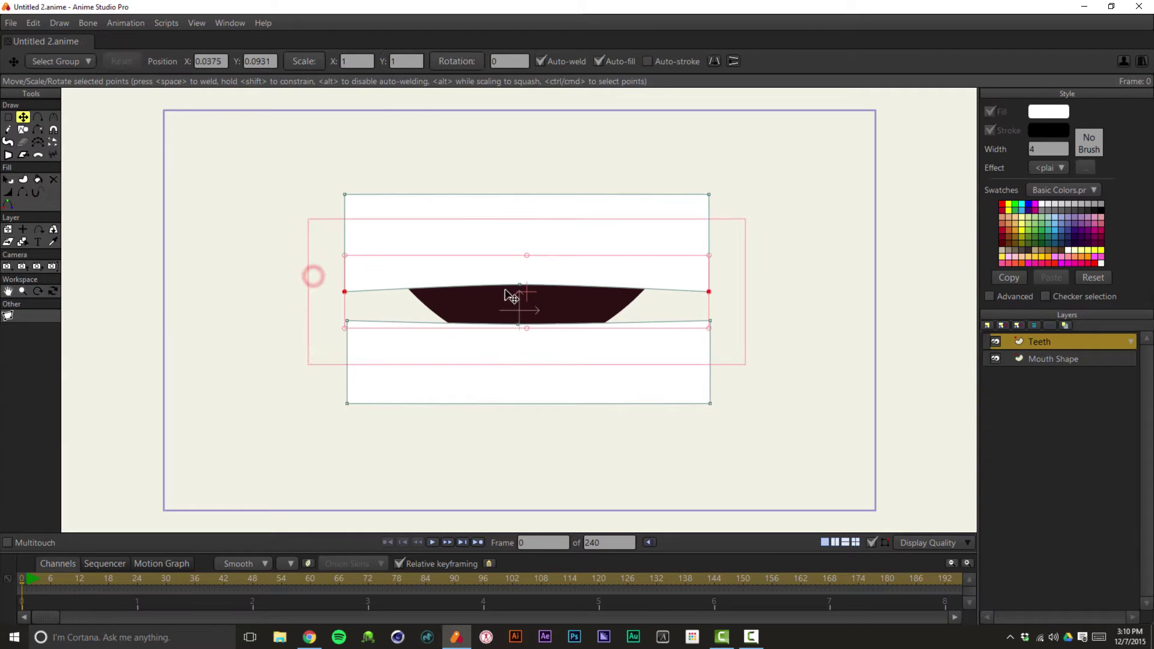
left_click_drag(620, 283, 619, 268)
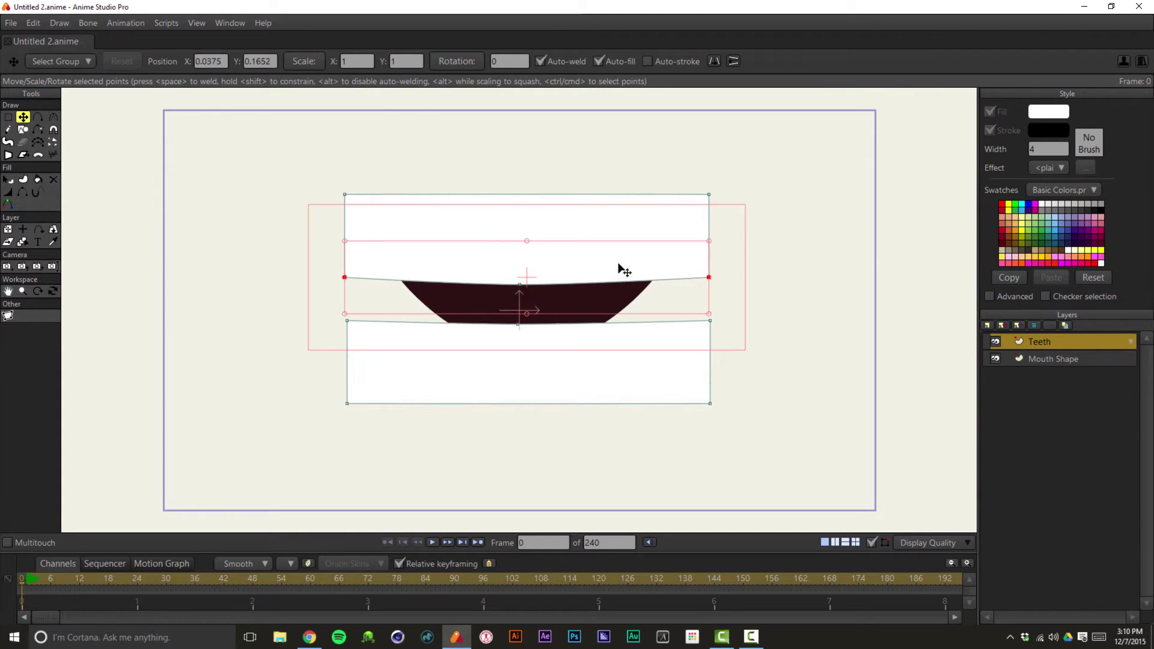
left_click(521, 328)
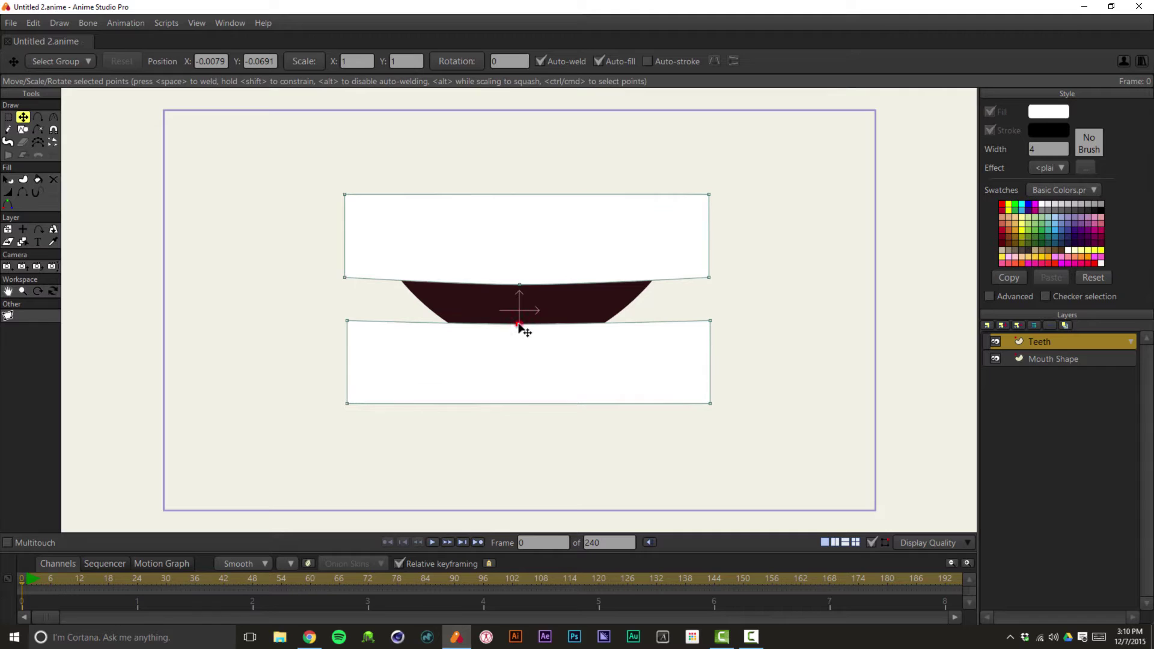
left_click(518, 324)
left_click_drag(520, 328, 523, 328)
Add a vector layer above Mouth Shape and draw a crimson ellipse tongue in the lower mouth
left_click(1047, 361)
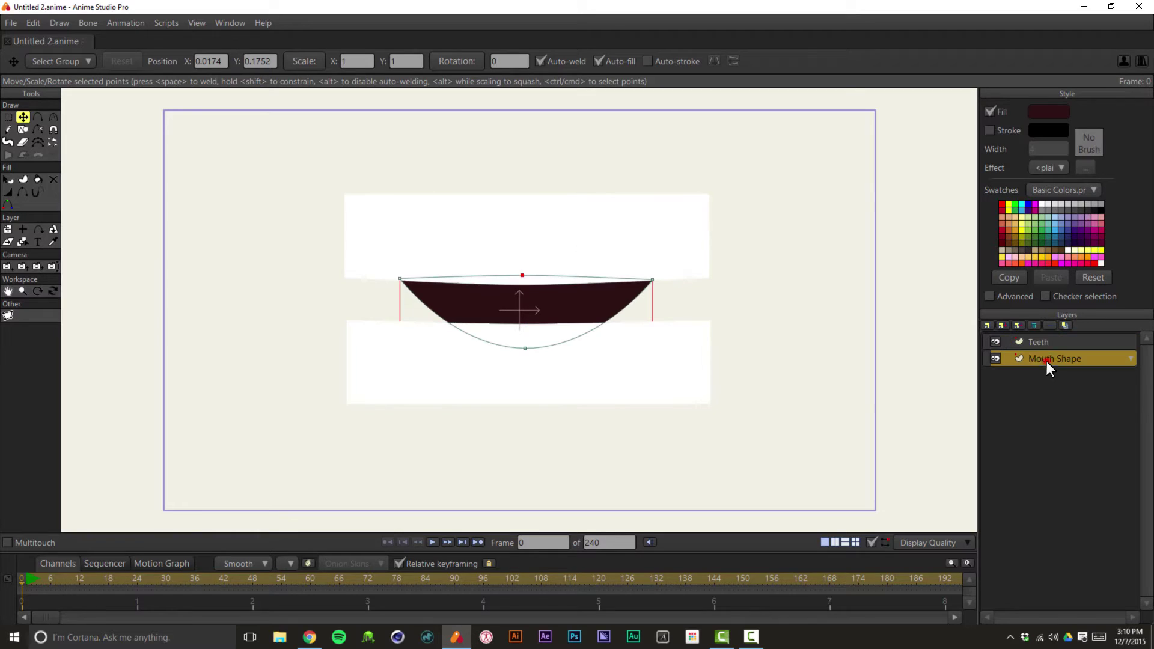
left_click(987, 327)
left_click(1005, 340)
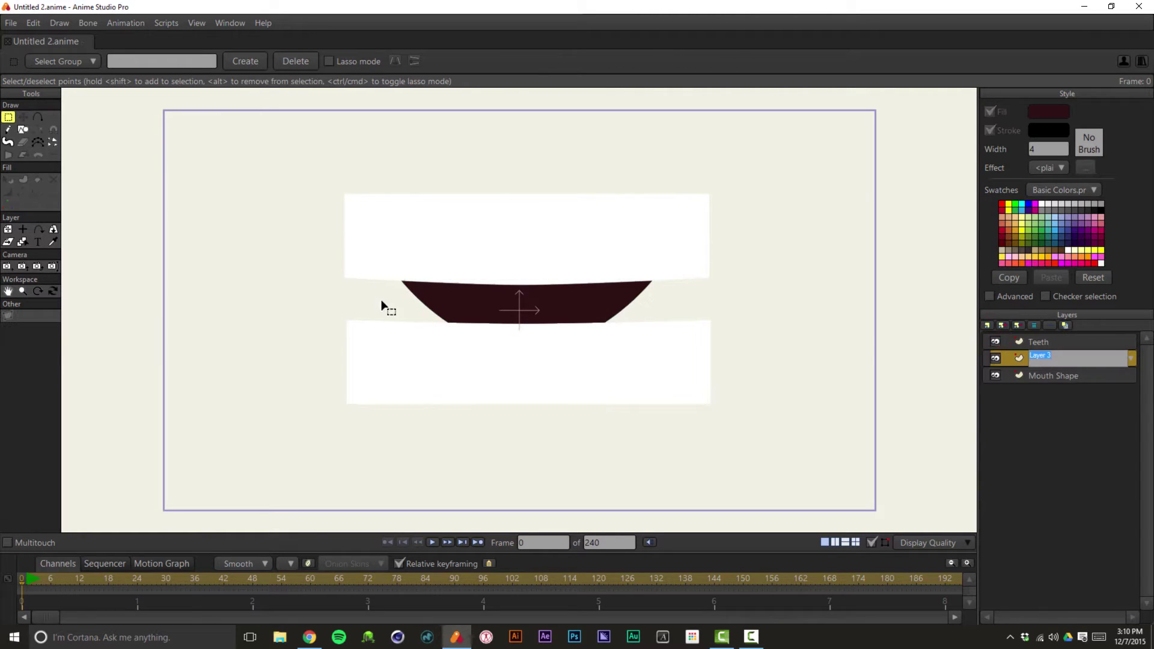
left_click(25, 132)
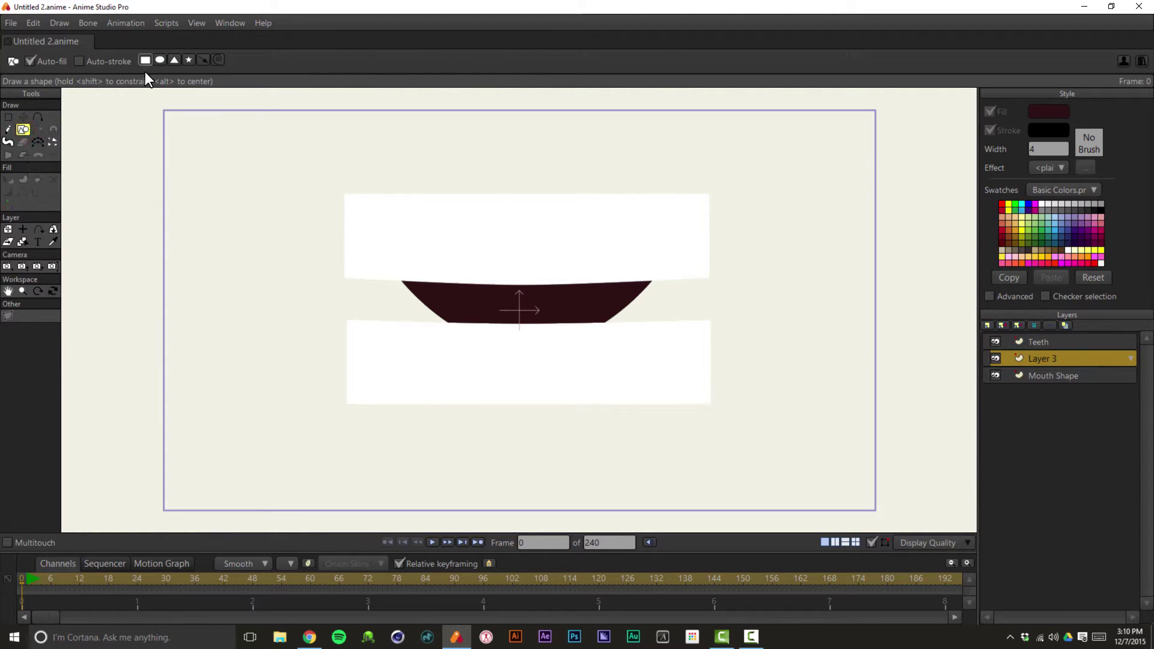
left_click(159, 60)
left_click_drag(476, 295, 570, 350)
key("q")
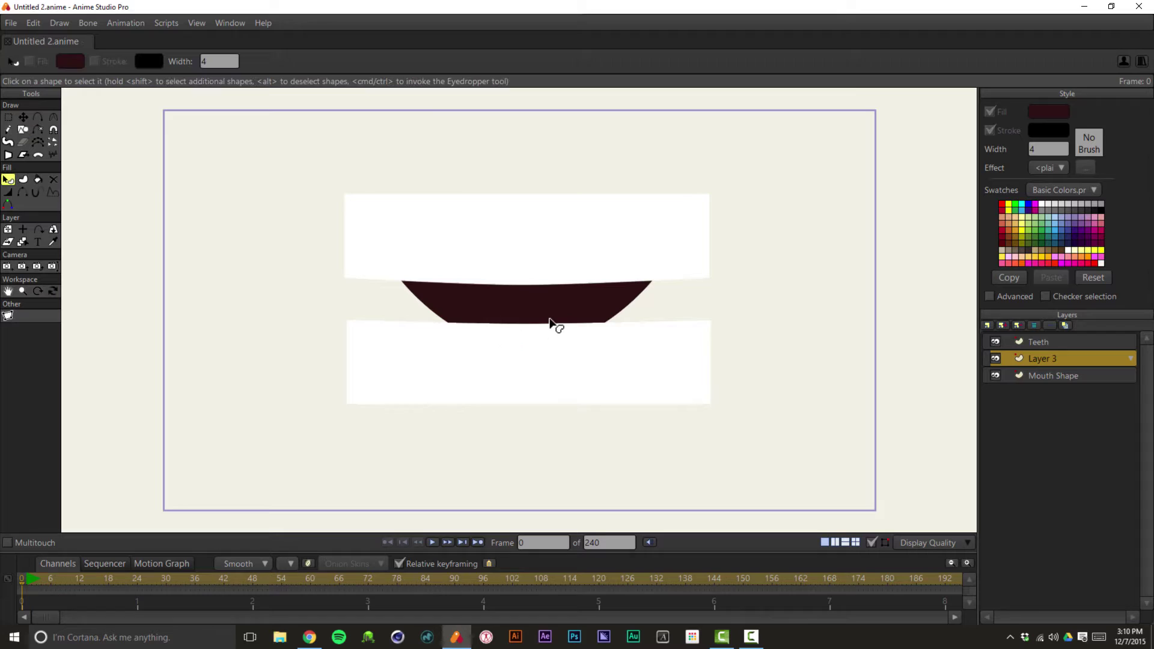
left_click(550, 322)
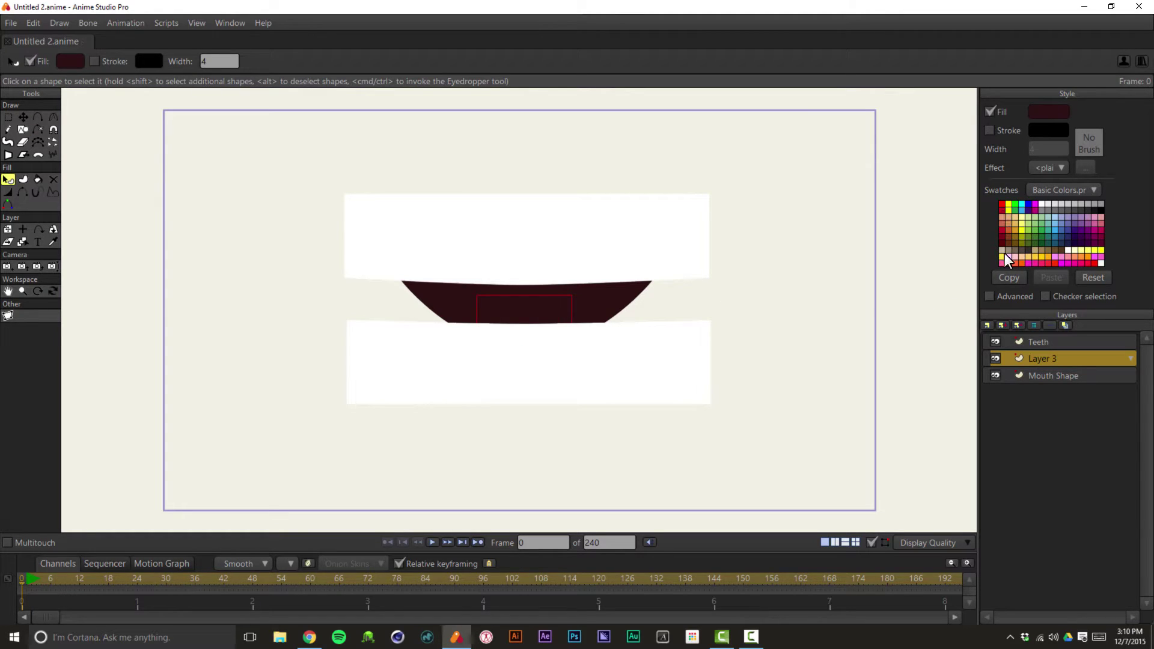
left_click(1002, 212)
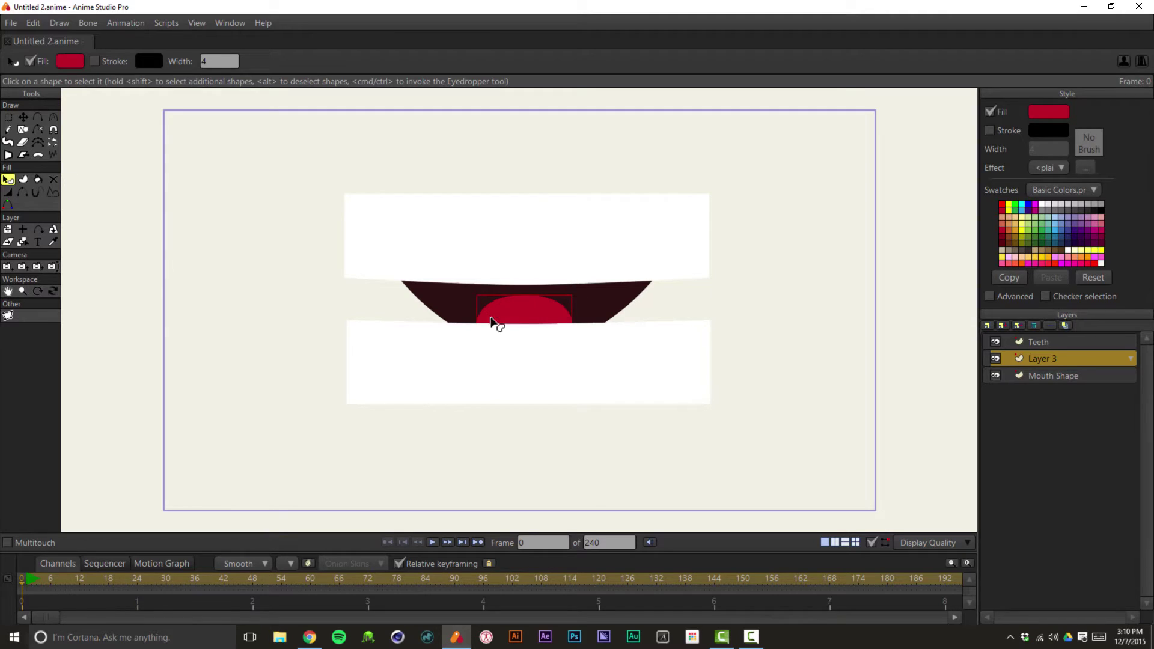
Add a top-edge point and adjust curvature to form two rounded bumps on the tongue
key("a")
left_click(545, 303)
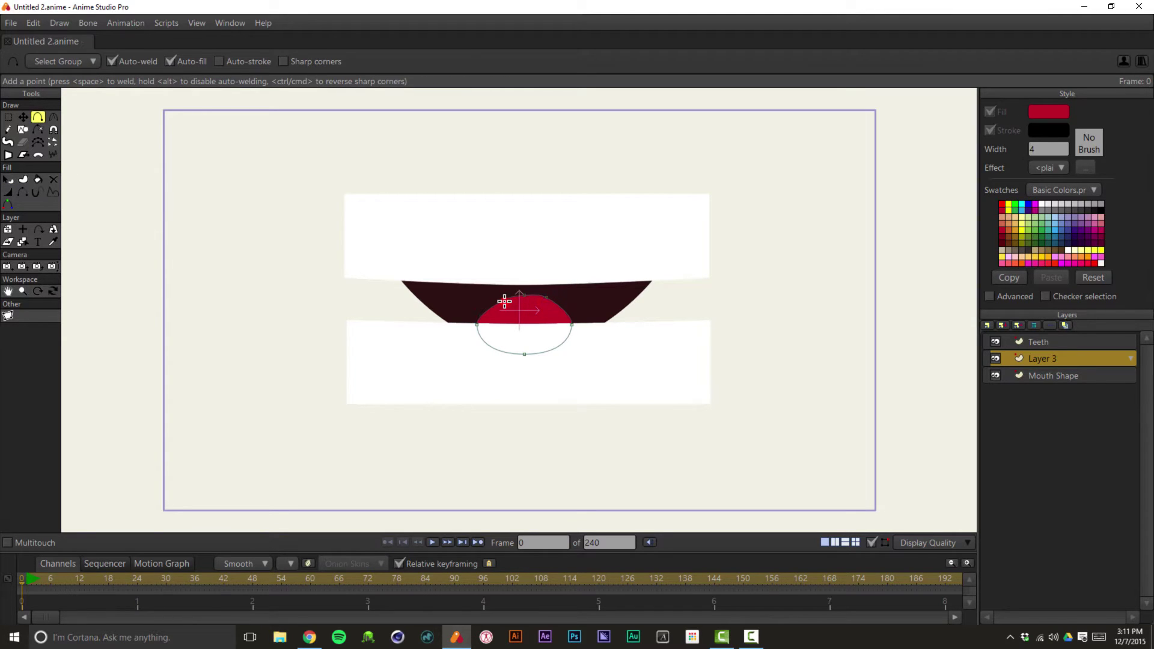
key("t")
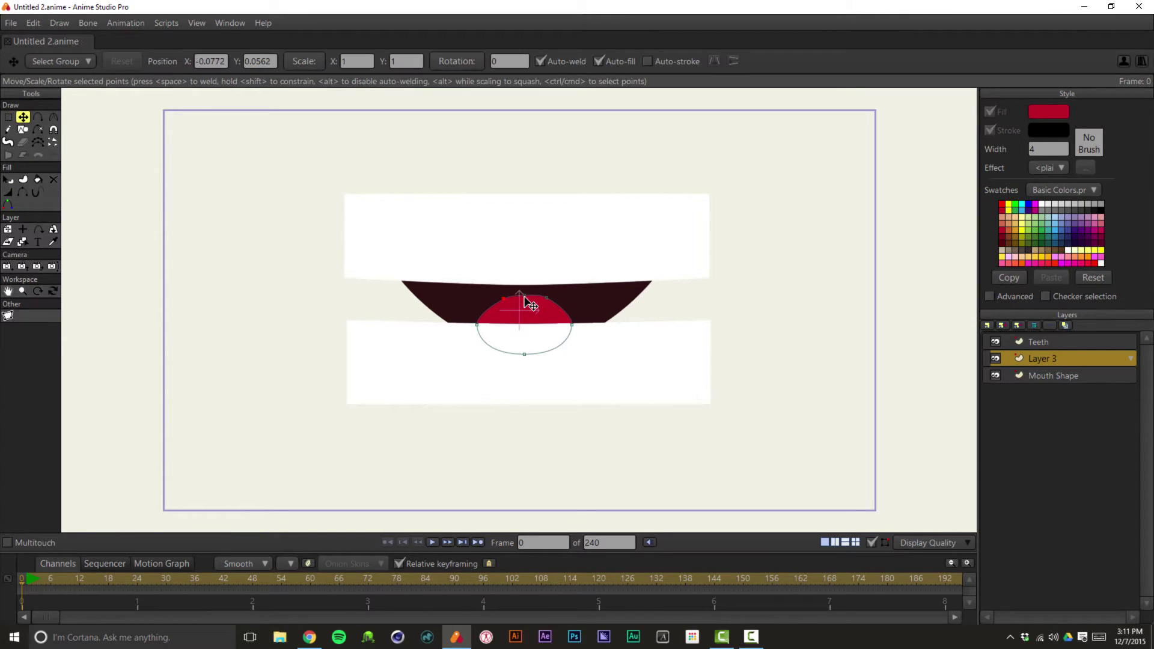
key("c")
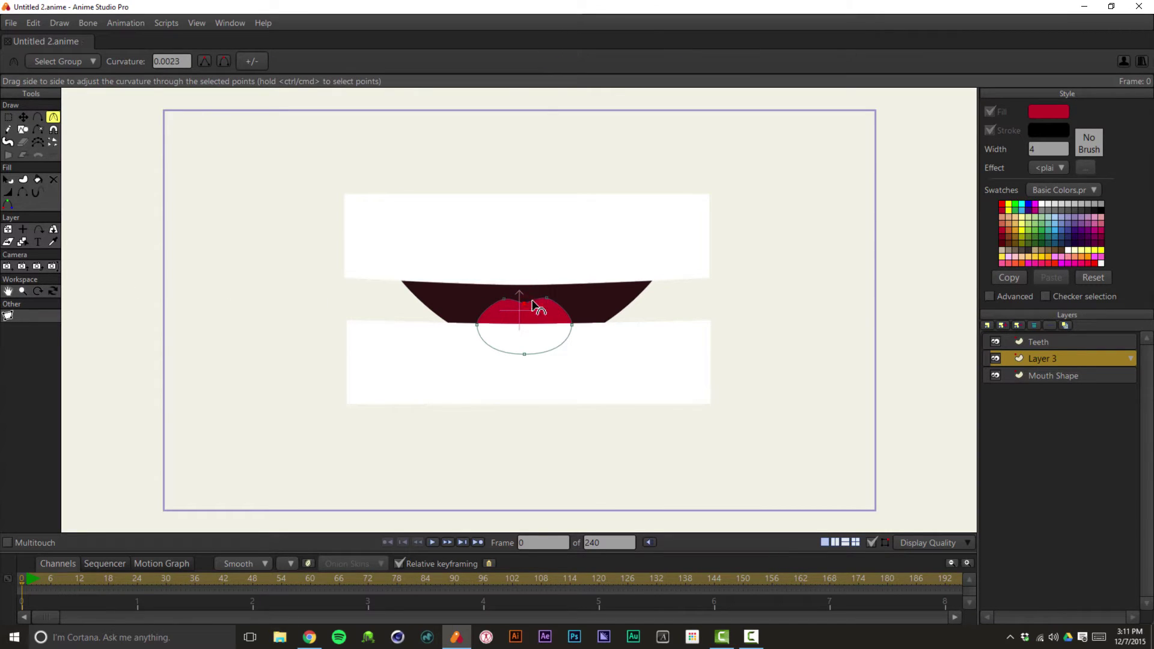
left_click(547, 299, "ctrl")
left_click(505, 299, "ctrl")
left_click_drag(515, 303, 551, 297)
key("t")
left_click(503, 300)
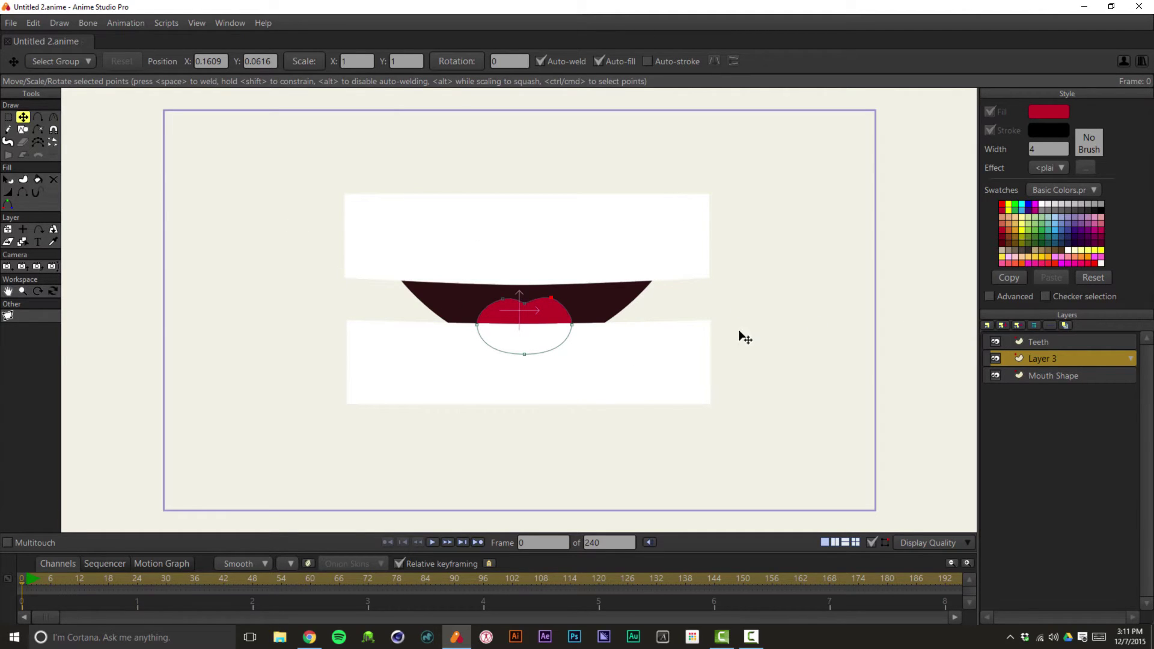
Rename Layer 3 to Tongue, then select Teeth and open the new layer types list
double_click(1044, 359)
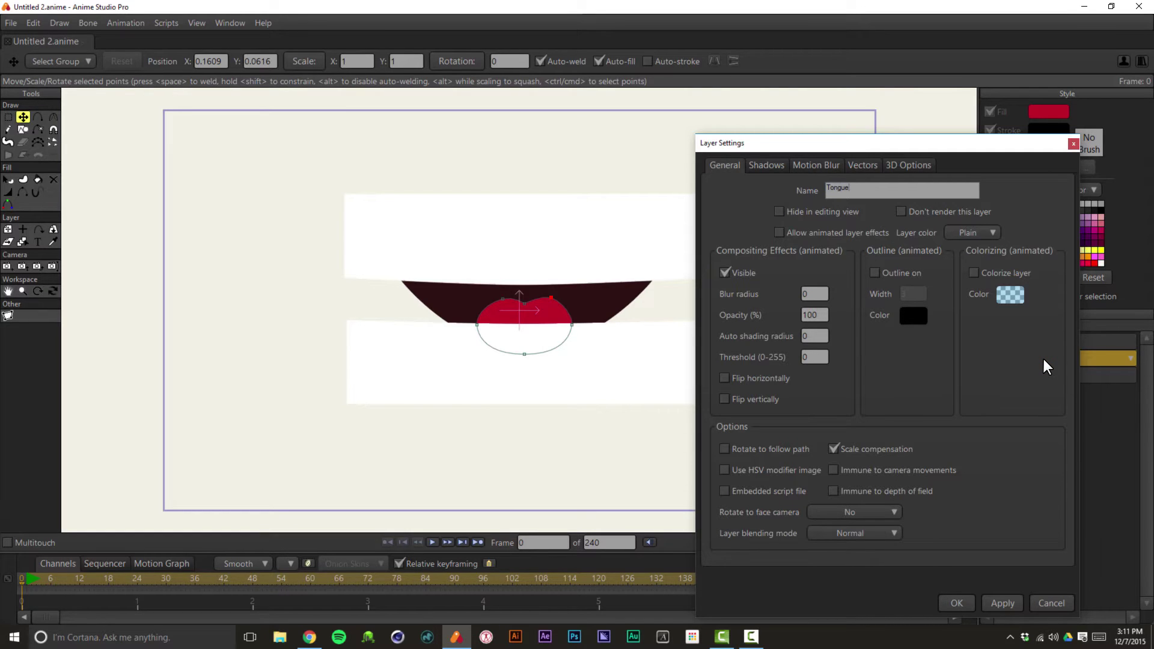
key("Return")
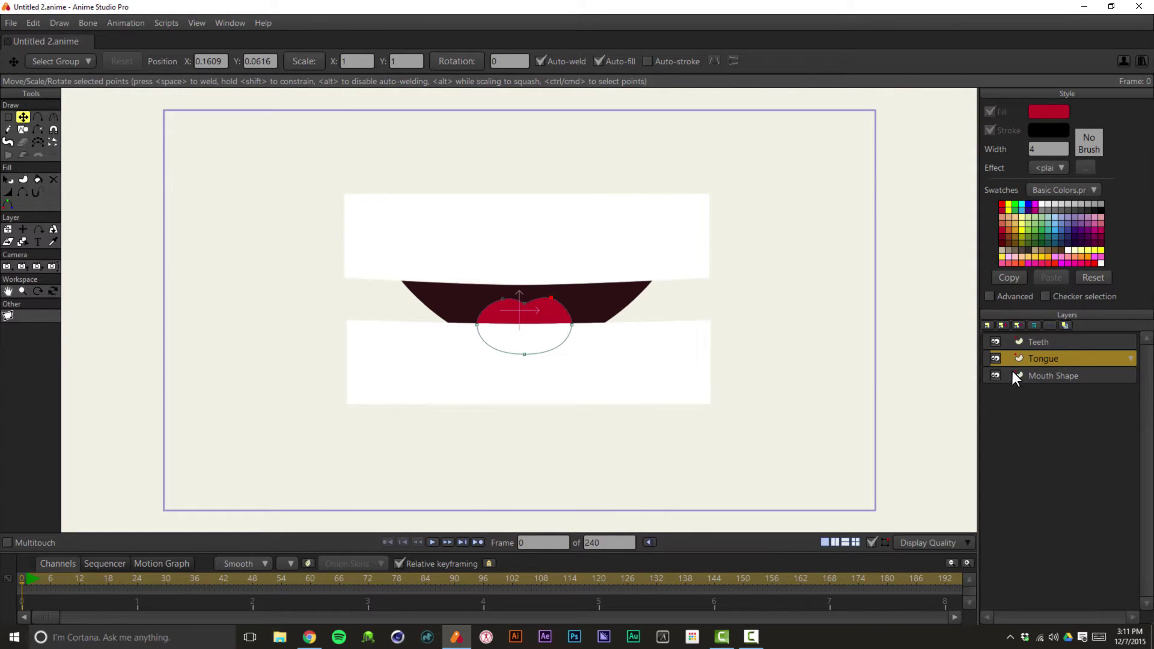
left_click(1048, 346)
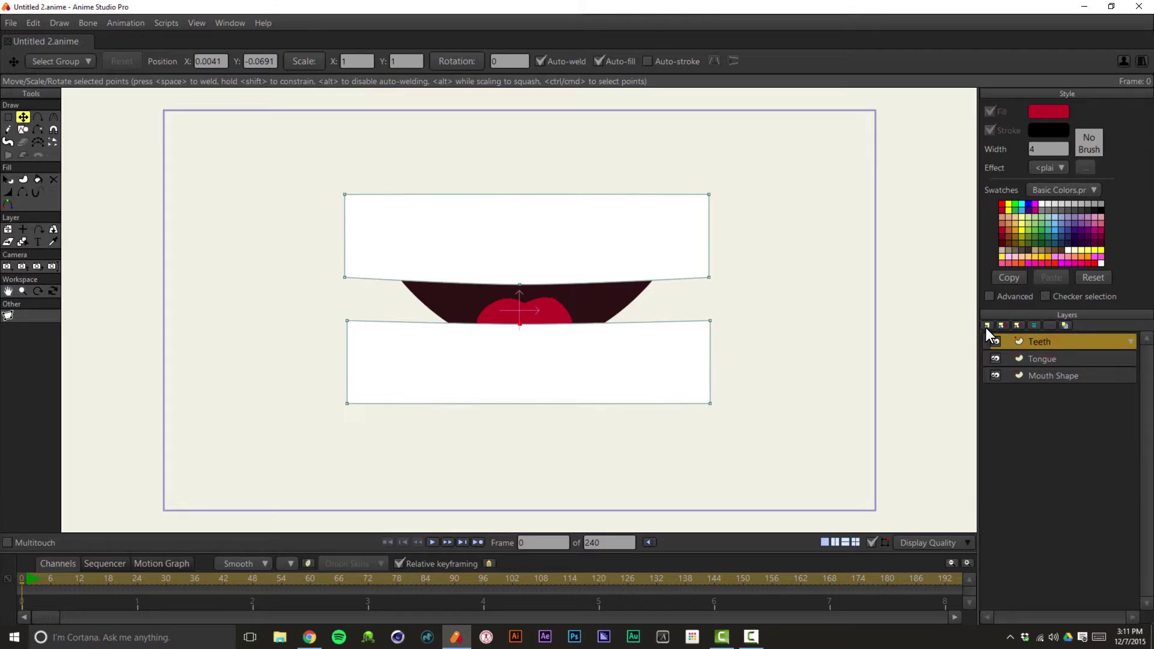
left_click(986, 327)
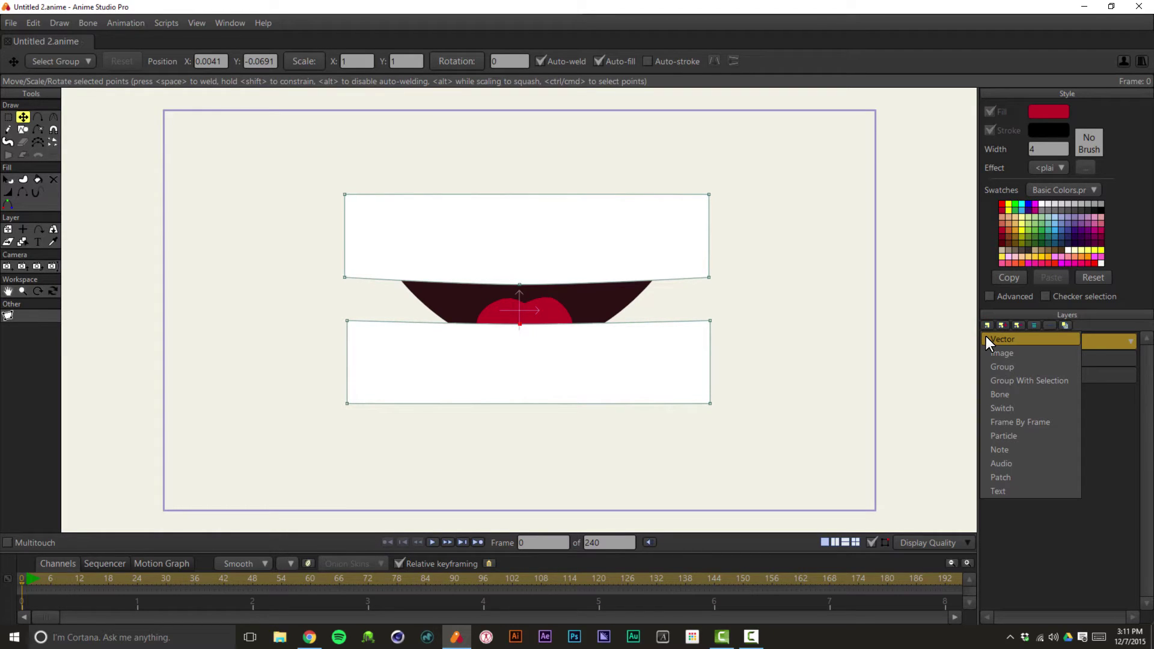
Create a group named Mouth and move Teeth, Tongue and Mouth Shape into it
left_click(1022, 367)
type("M")
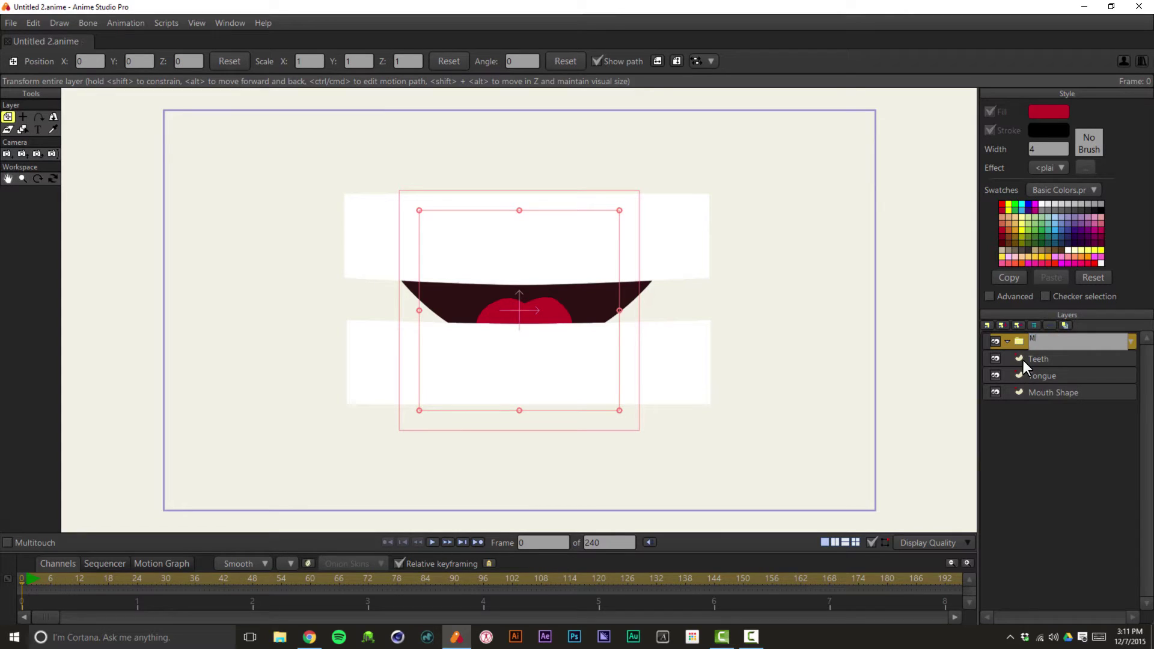
type("outh")
key("Return")
left_click(1023, 360)
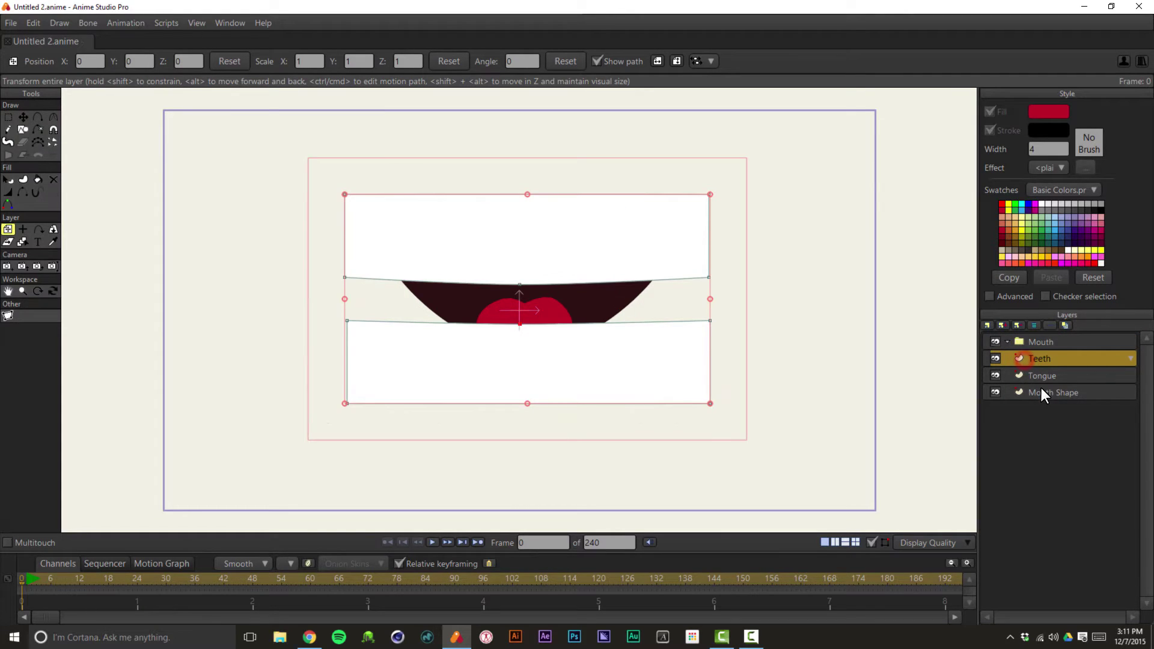
left_click(1043, 395, "shift")
left_click_drag(1042, 395, 1046, 342)
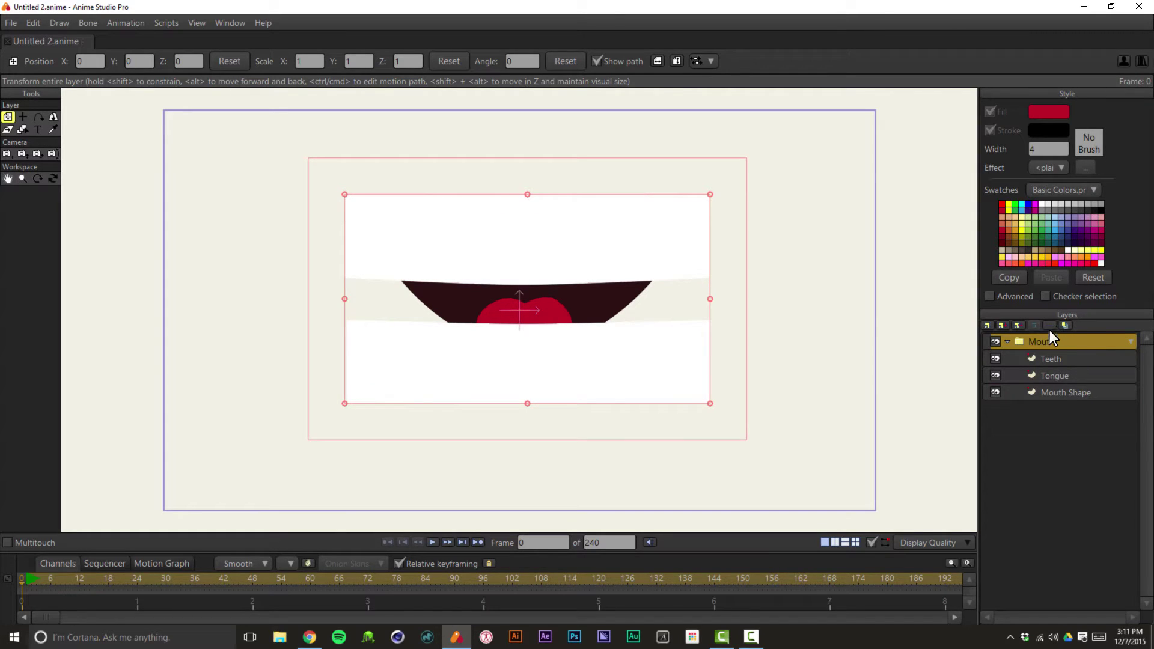
Set the Mouth group's Group Mask to Hide all, then apply and confirm
left_click(1053, 326)
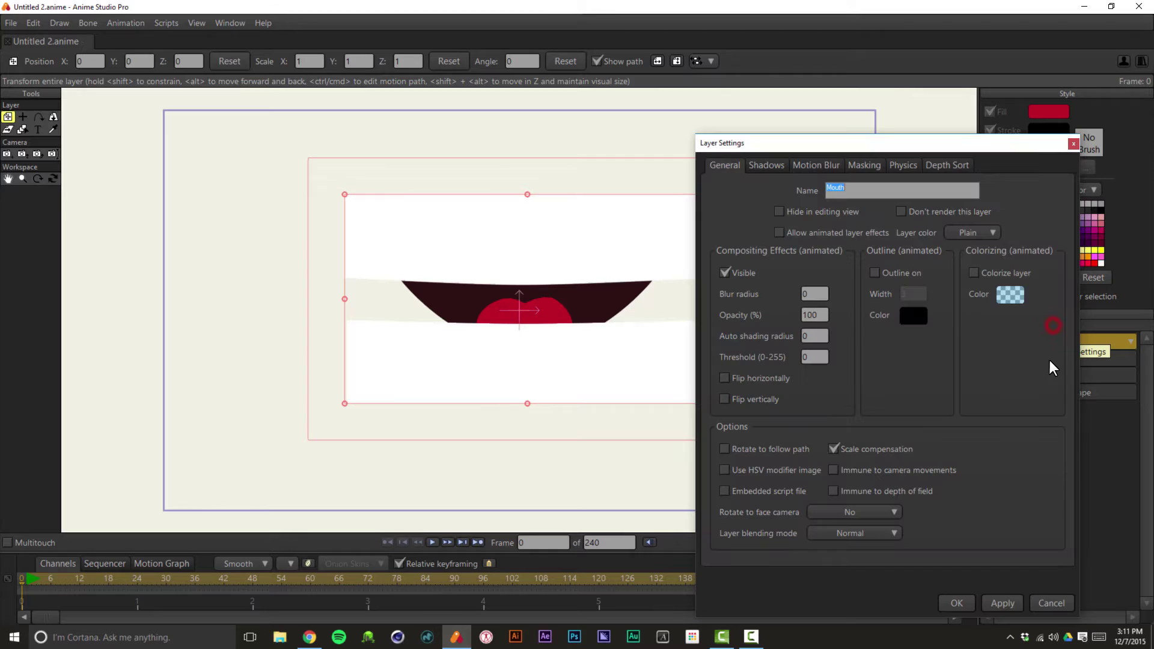
left_click_drag(896, 147, 641, 122)
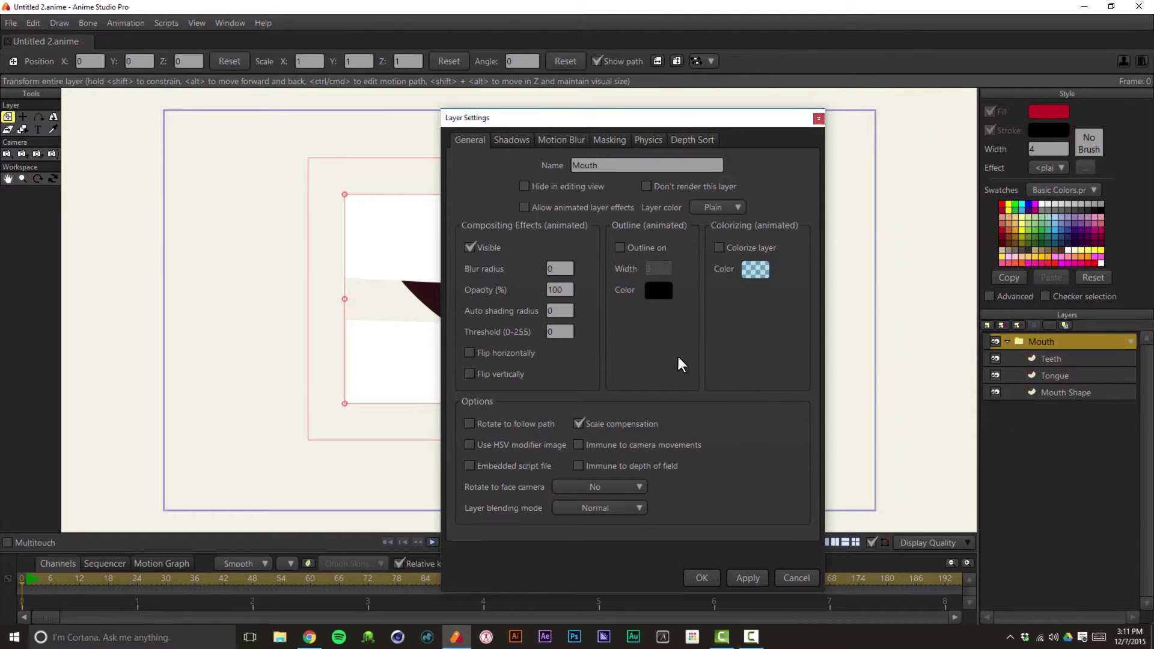
left_click(618, 141)
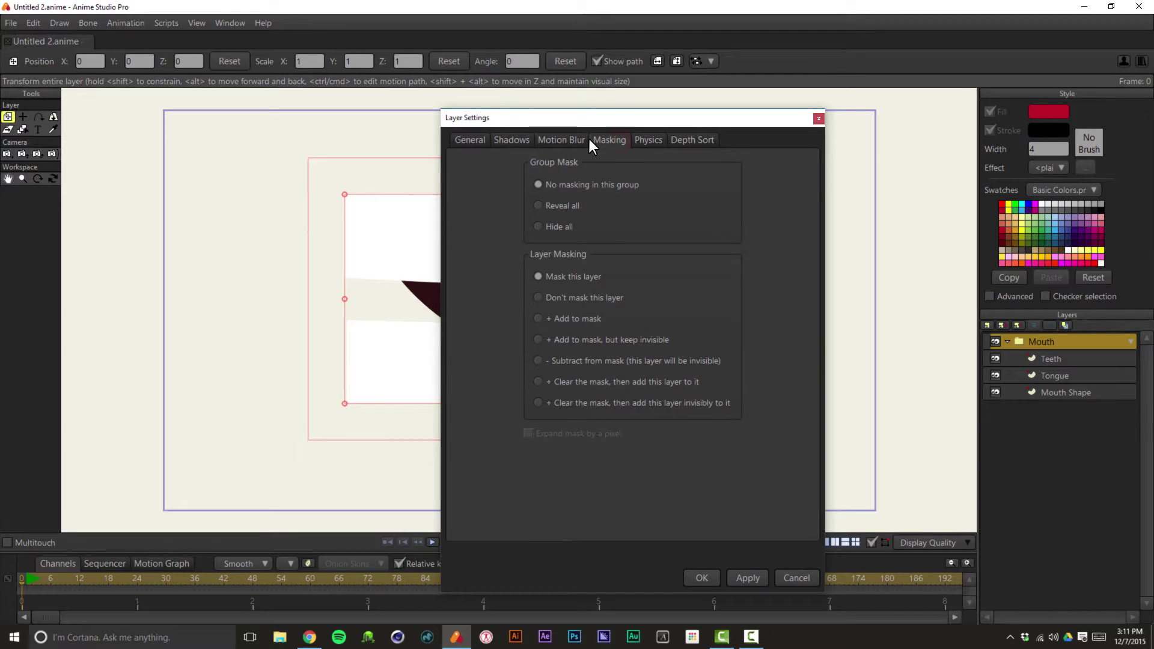
mouse_move(637, 118)
left_mouse_down()
mouse_move(702, 109)
mouse_move(802, 53)
left_mouse_up()
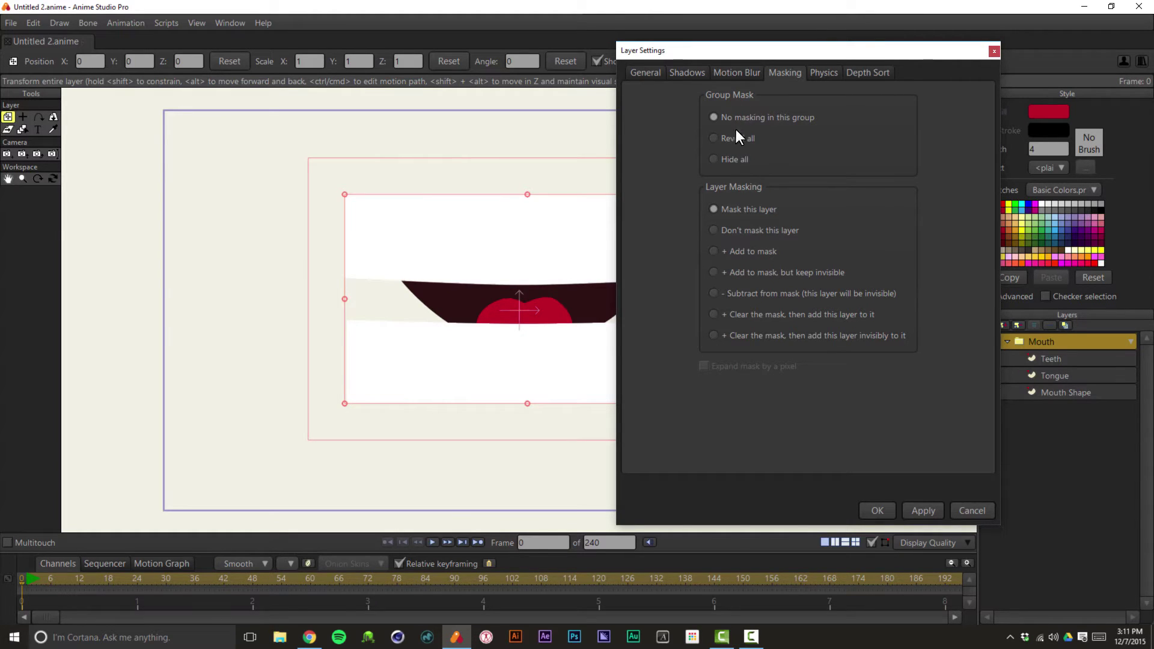
left_click(714, 158)
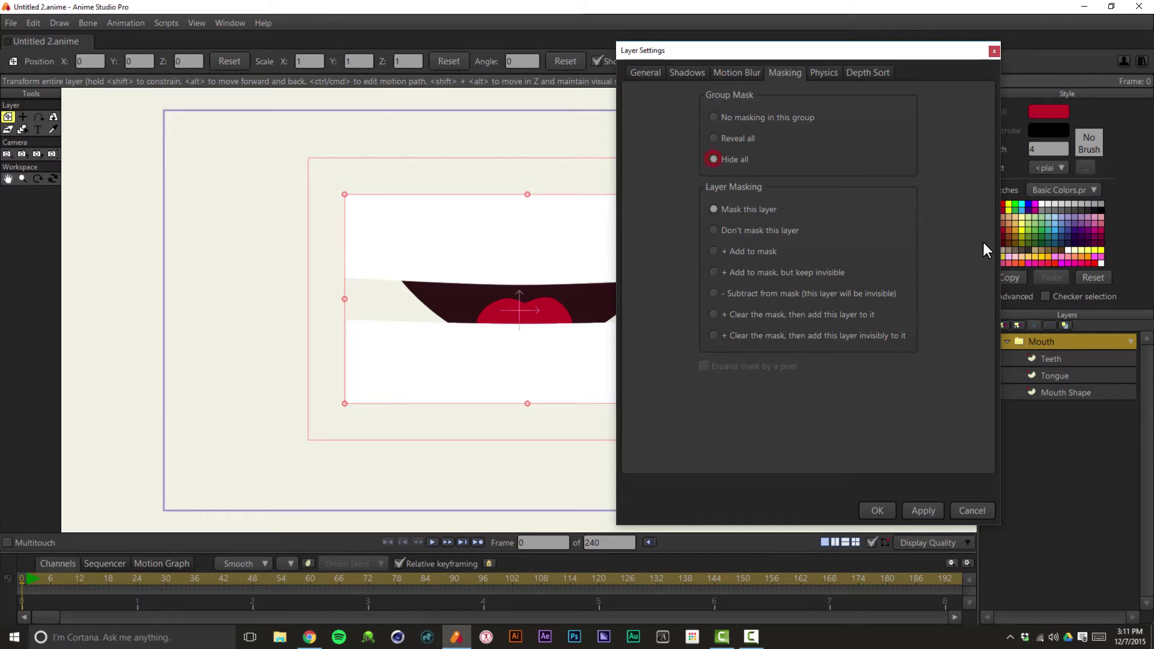
left_click(921, 512)
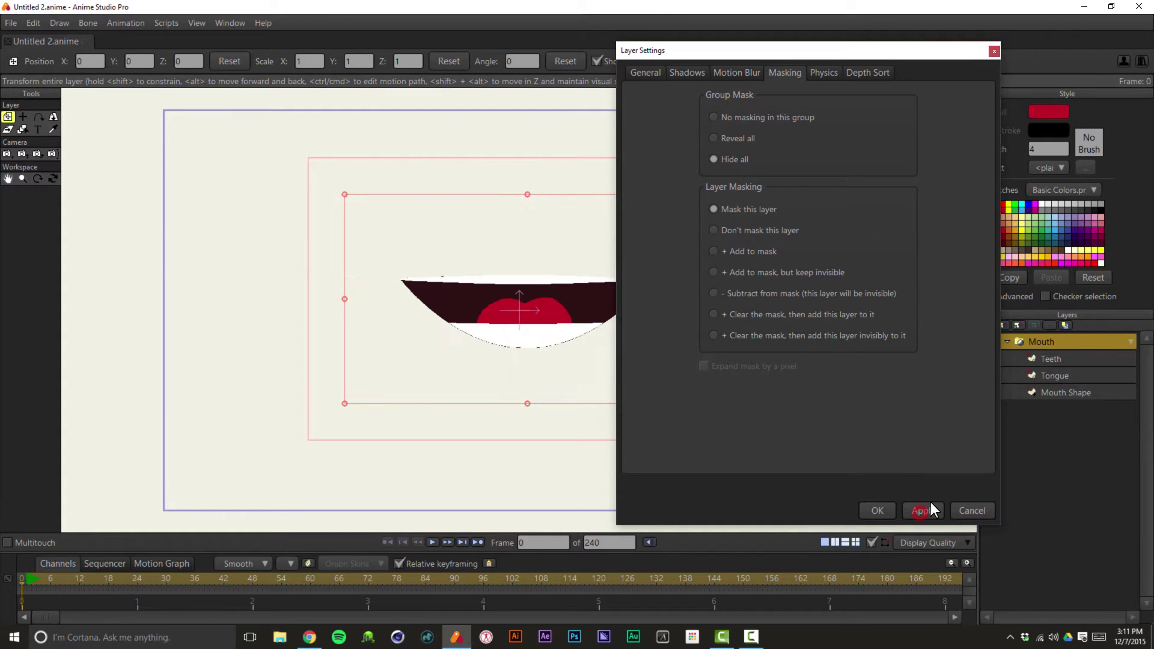
left_click(877, 511)
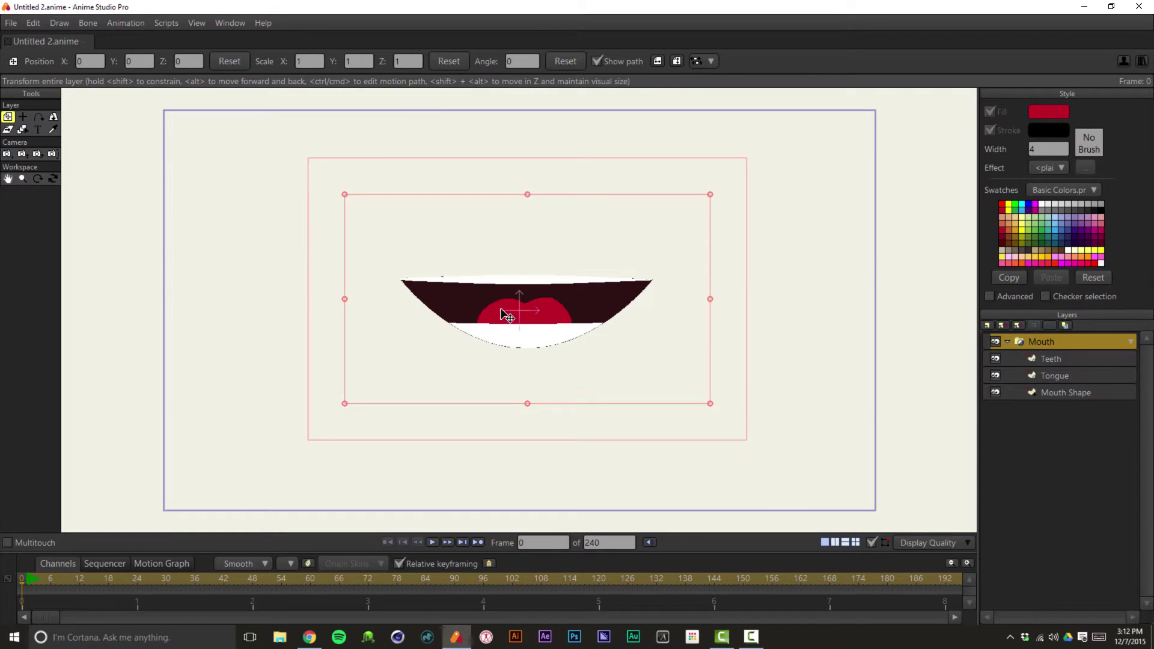
Give the mouth shape a black stroke, trying widths 10 and 15
left_click(1062, 398)
key("q")
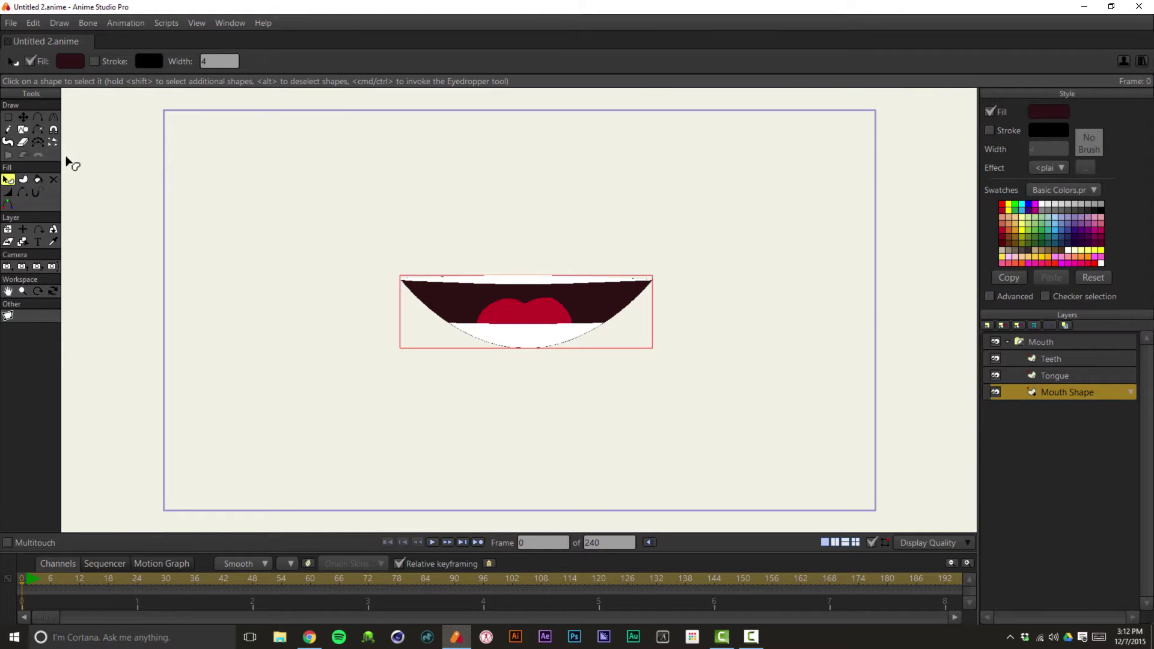
left_click(94, 61)
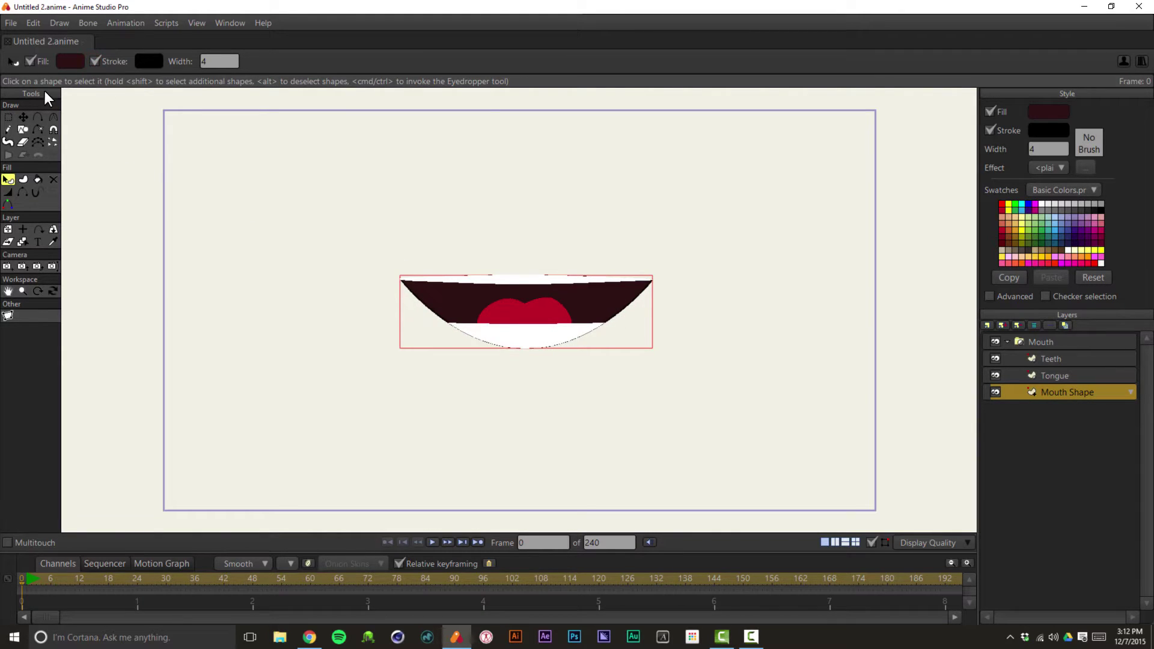
double_click(1040, 149)
type("10")
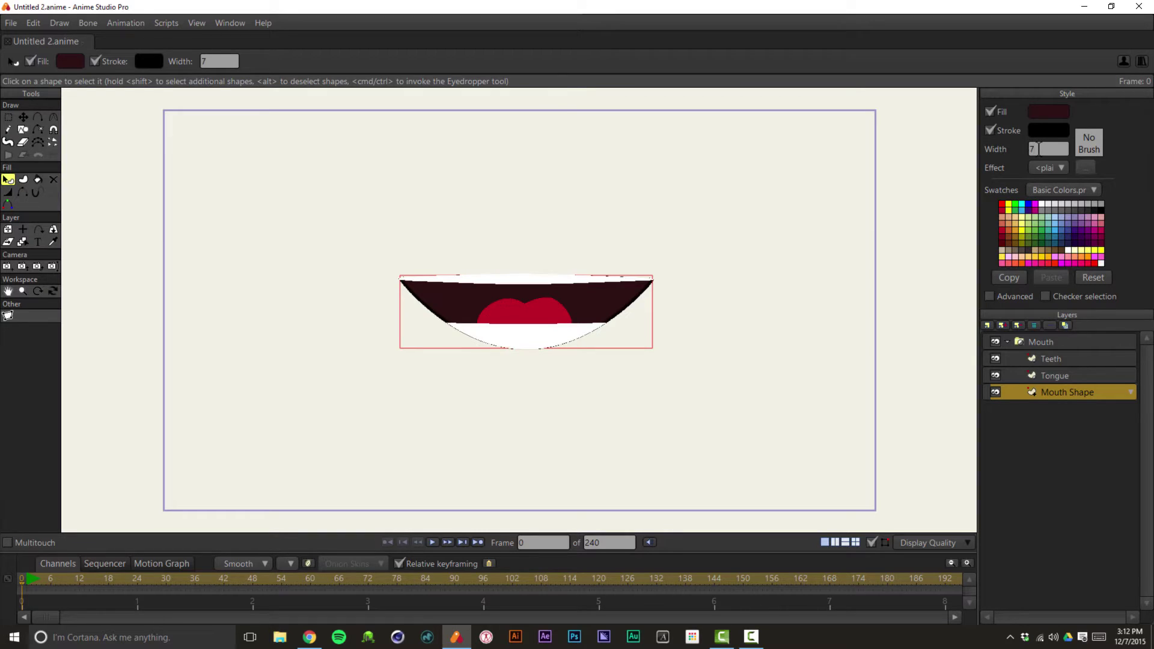
key("Return")
double_click(1040, 149)
type("15")
key("Return")
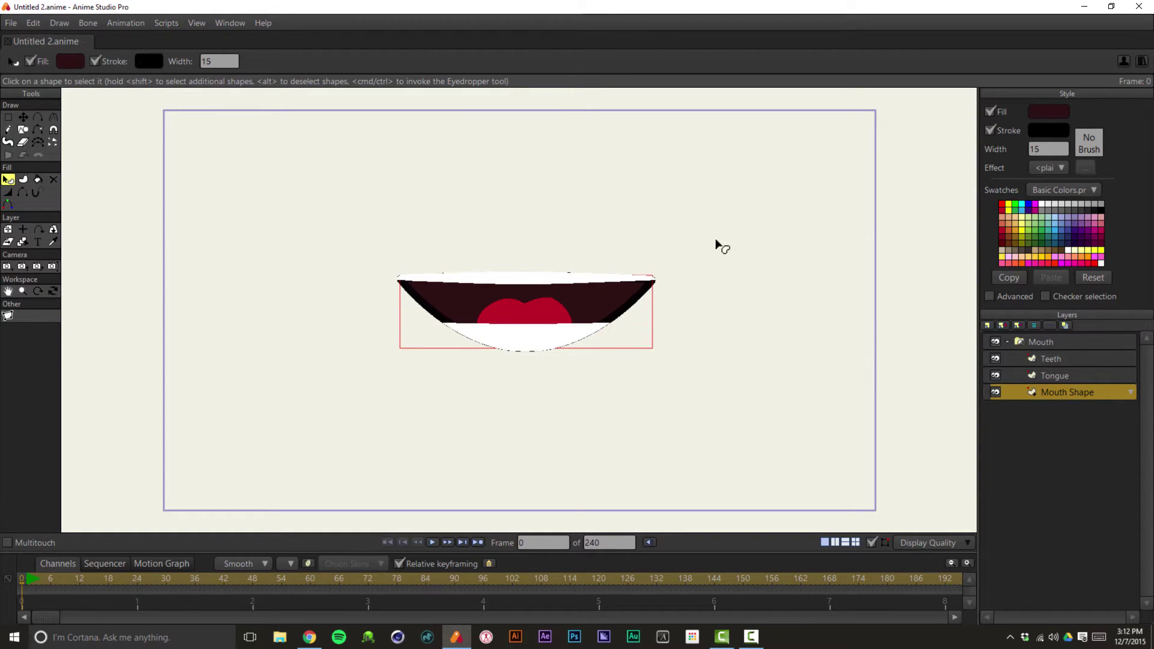
Settle the mouth outline width at 11 after trying 12
scroll(588, 311, "up", 4)
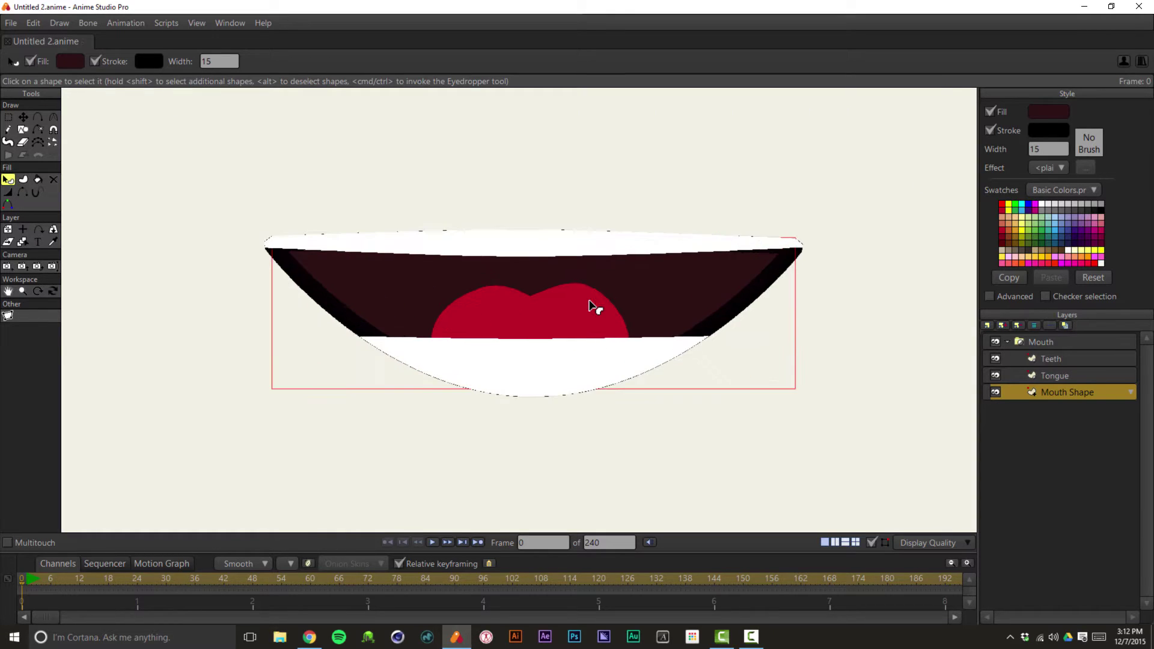
scroll(593, 304, "down", 1)
double_click(1039, 149)
type("12")
key("Return")
key("BackSpace")
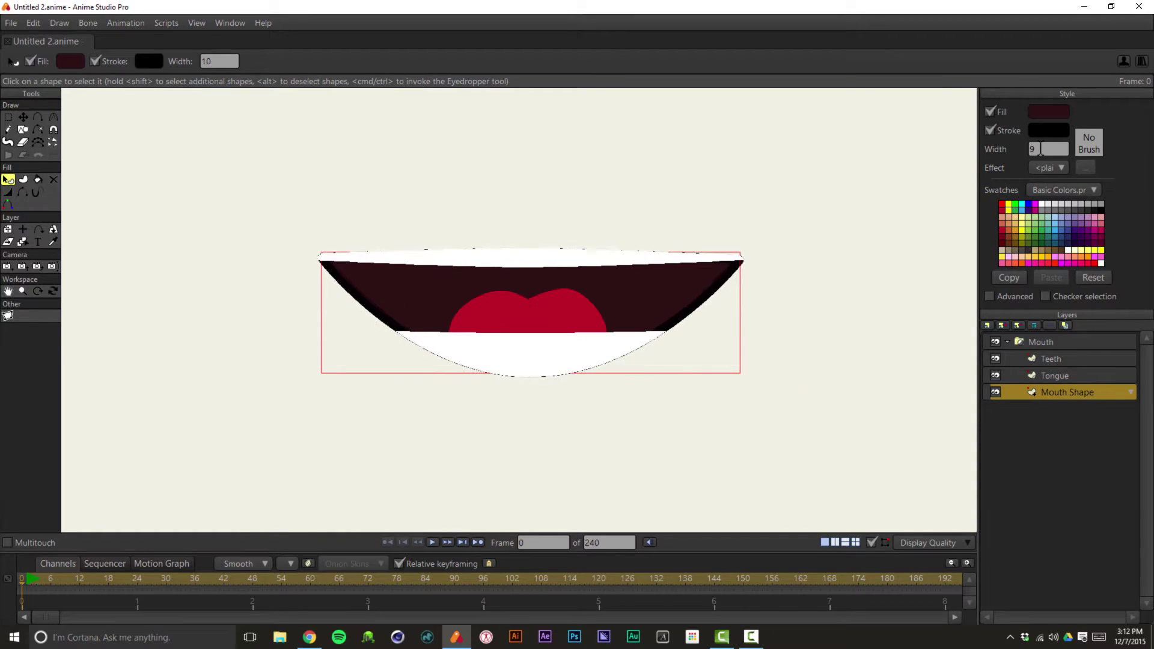
type("1")
key("Return")
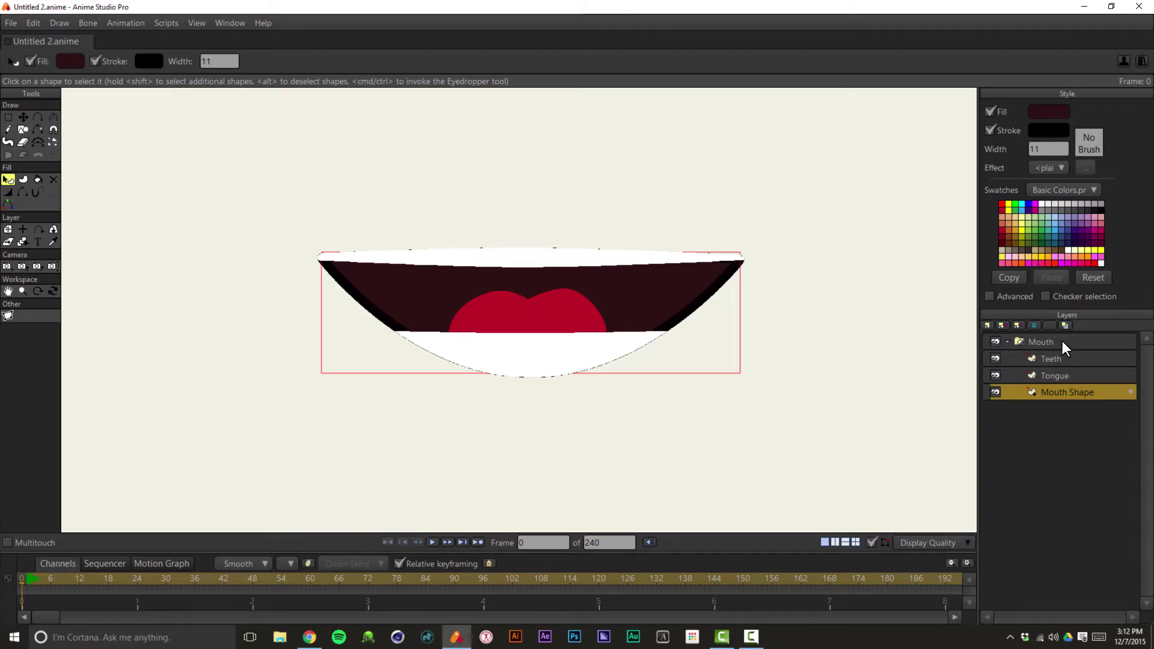
left_click(1048, 392)
Tick Exclude strokes on Mouth Shape's Masking tab so its outline shows unclipped
left_click(1050, 326)
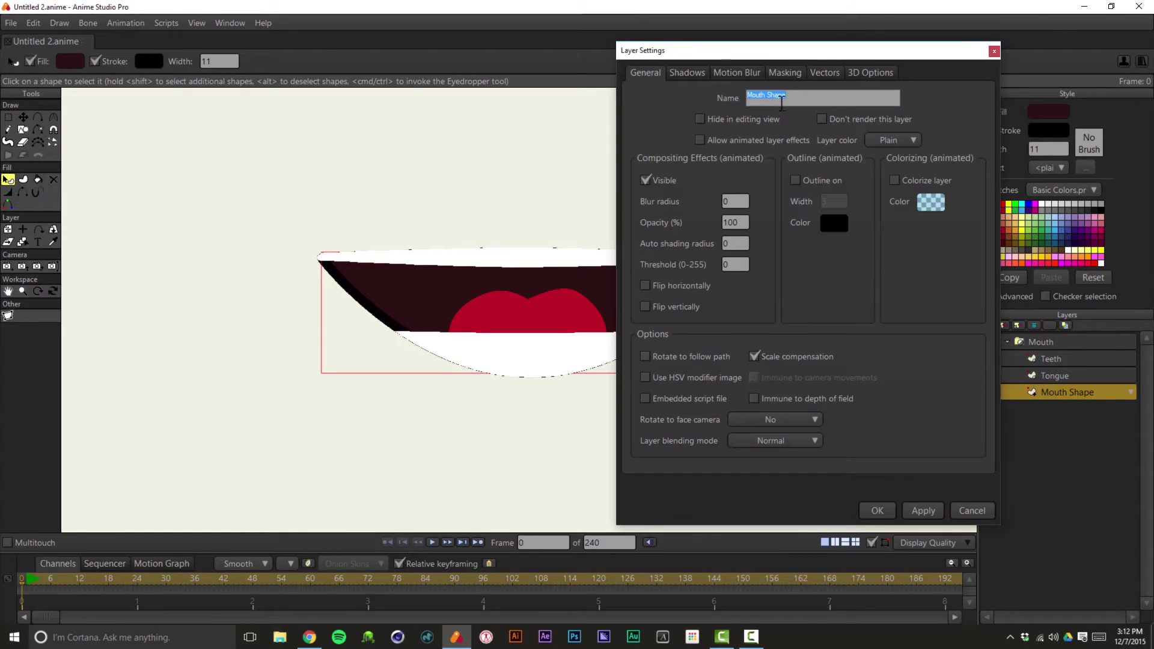
left_click_drag(843, 54, 943, 45)
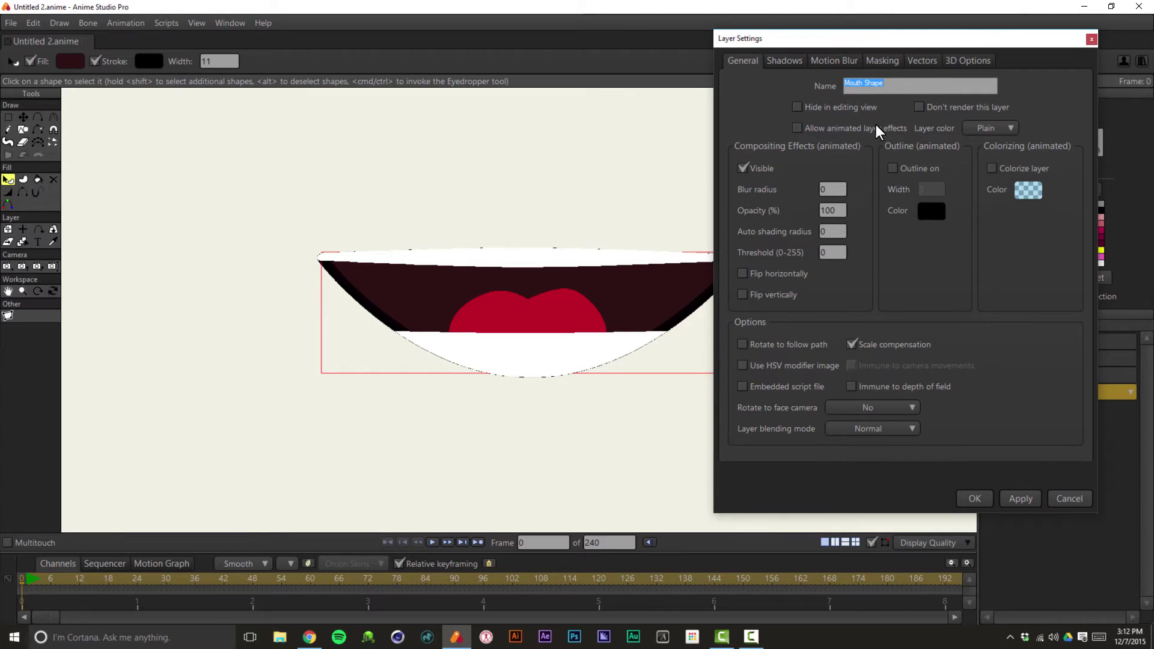
left_click(884, 61)
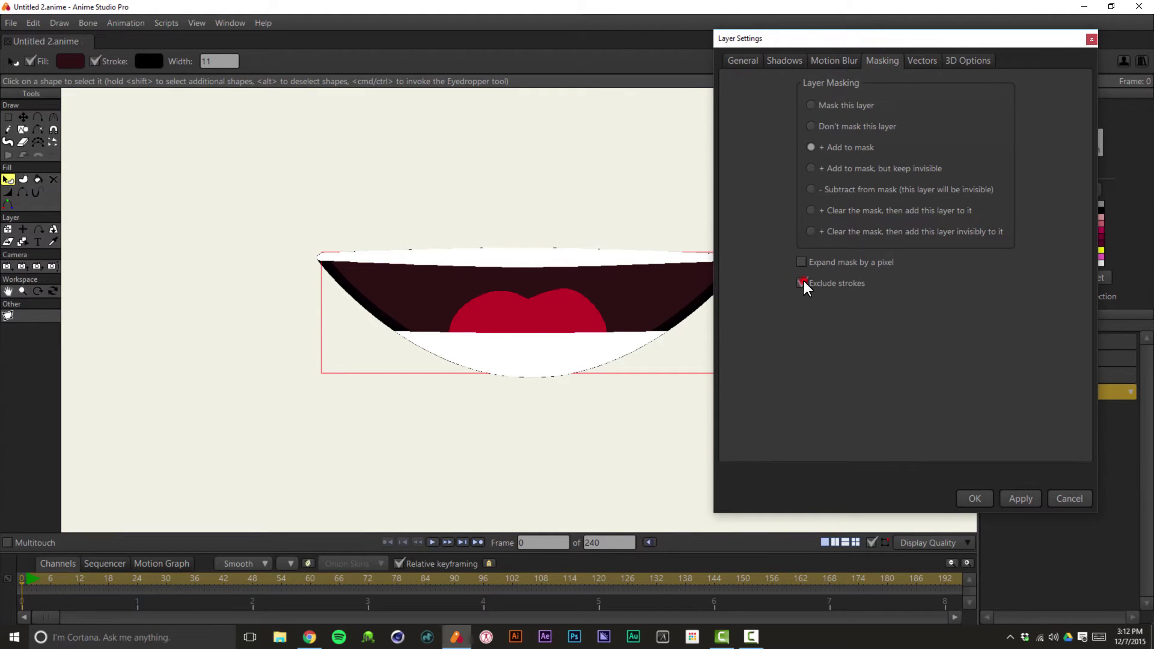
left_click(1018, 499)
left_click(979, 499)
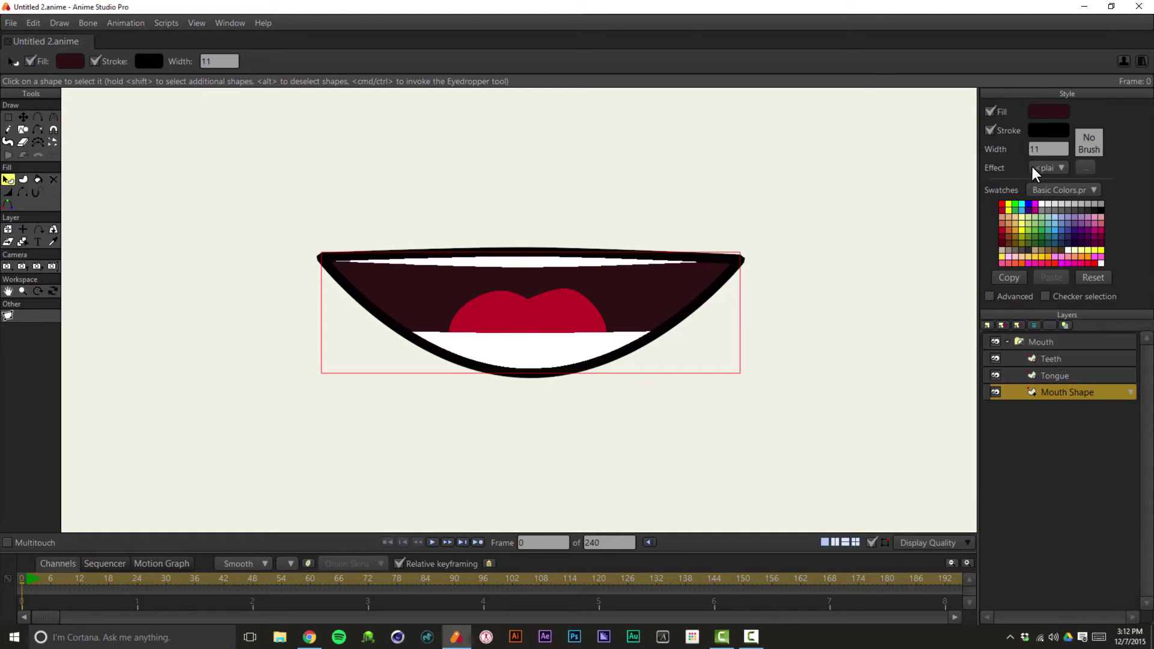
scroll(1045, 147, "down", 4)
scroll(1045, 148, "up", 1)
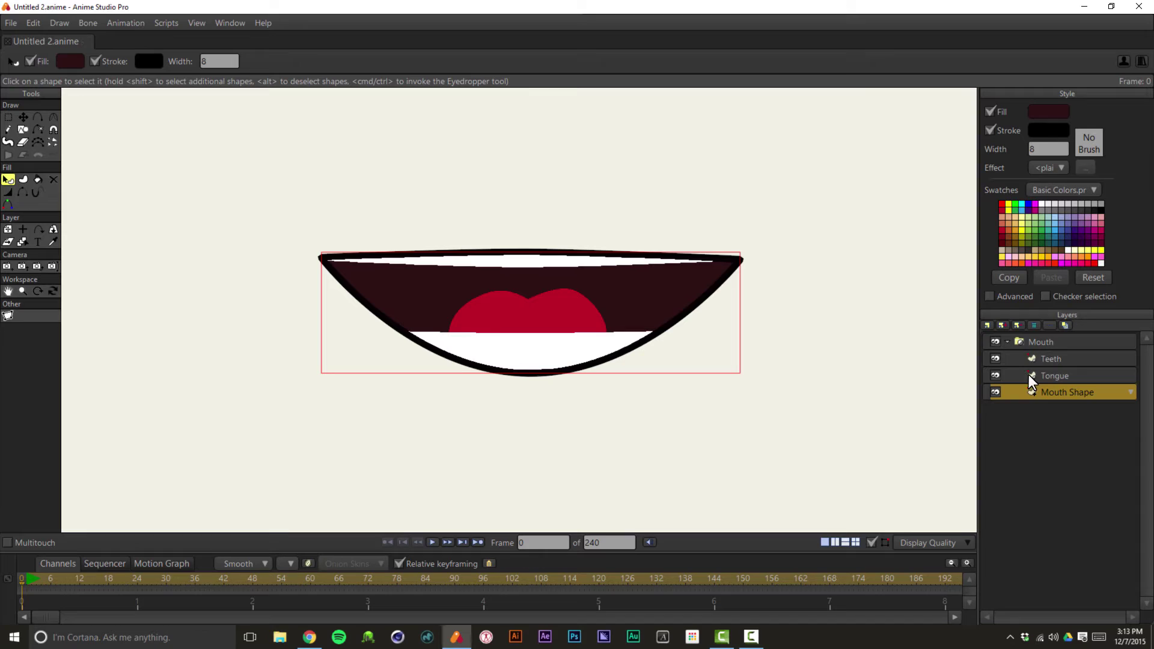
Move the Mouth group to X 0.0919, Y -0.0849 and collapse its child layers
left_click(1056, 341)
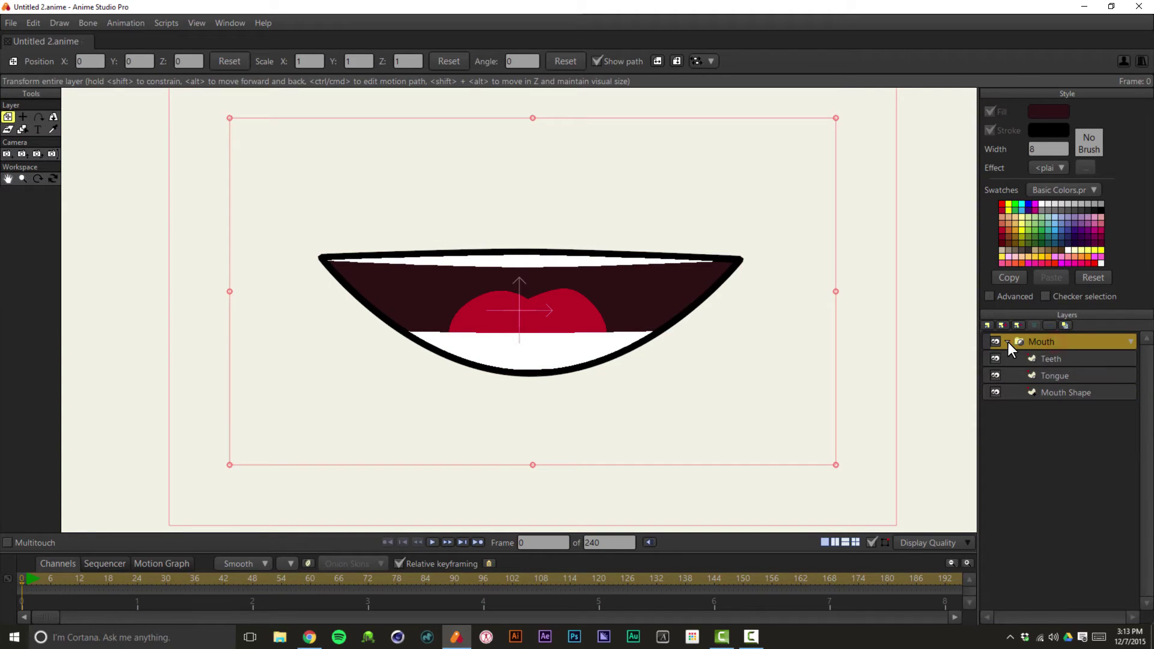
left_click(1009, 342)
left_click(1007, 341)
scroll(583, 310, "down", 1)
scroll(588, 309, "down", 1)
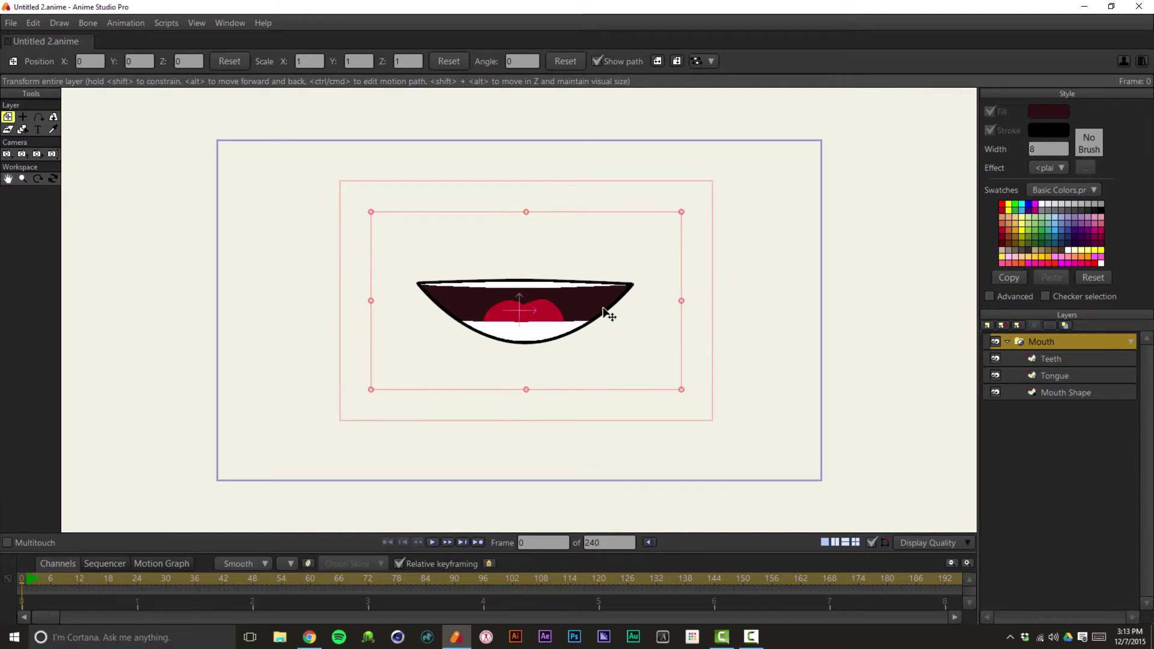
left_click_drag(582, 309, 605, 326)
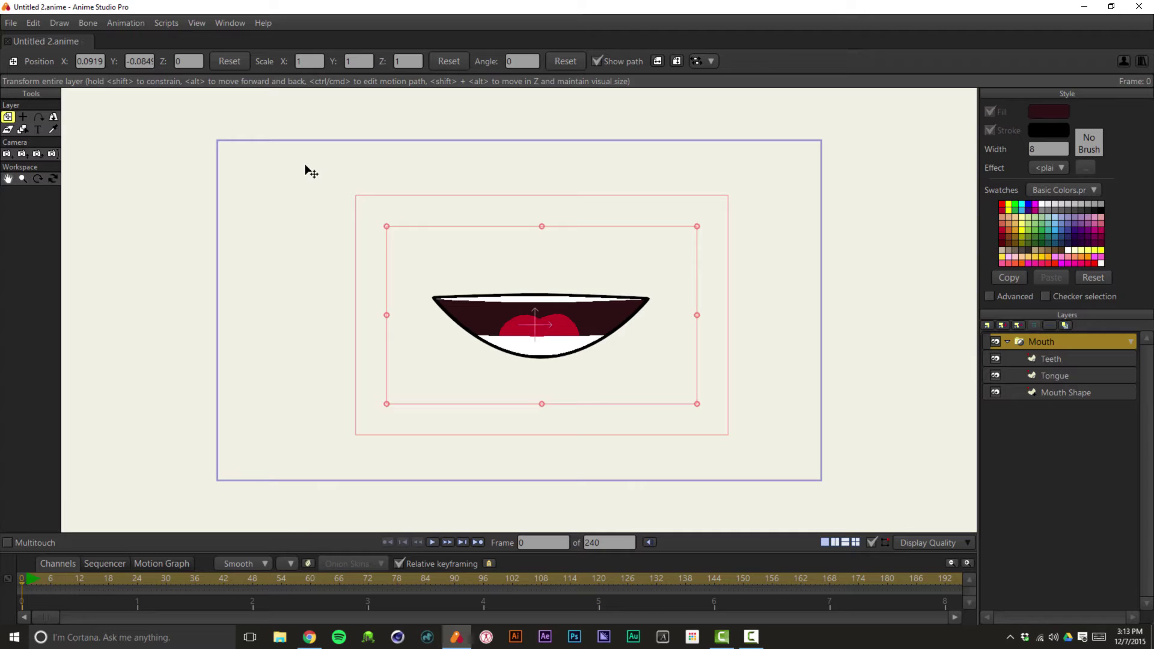
left_click(1008, 342)
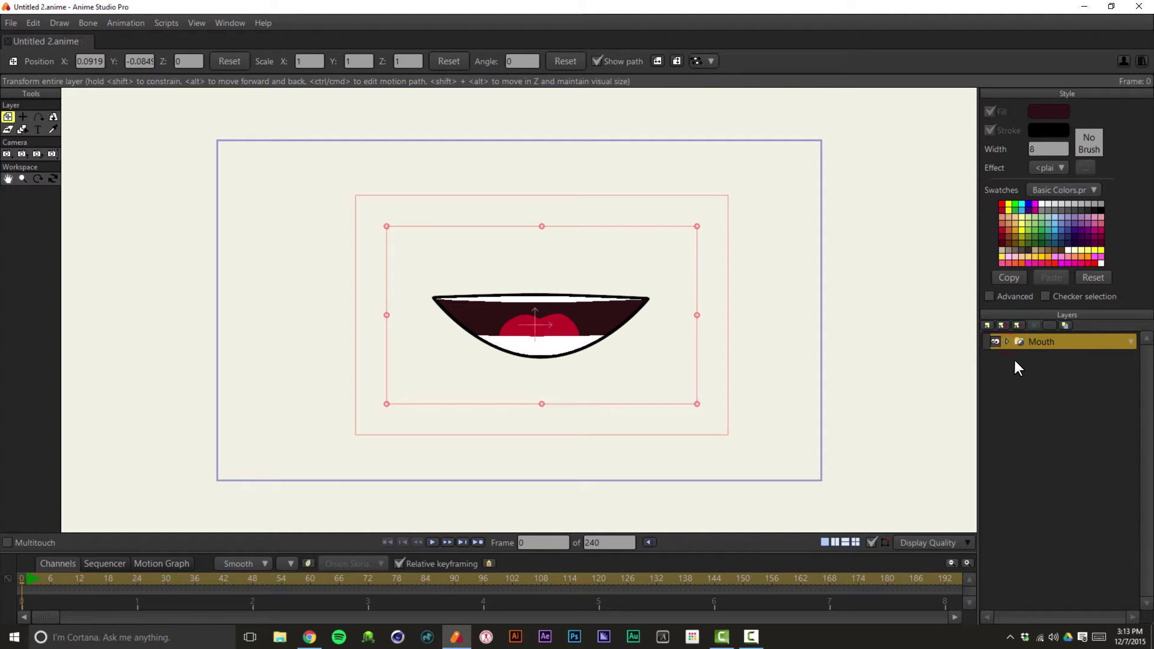
Add a bone layer named 'Bone Layer', nest the Mouth group inside it, and select it
left_click(988, 326)
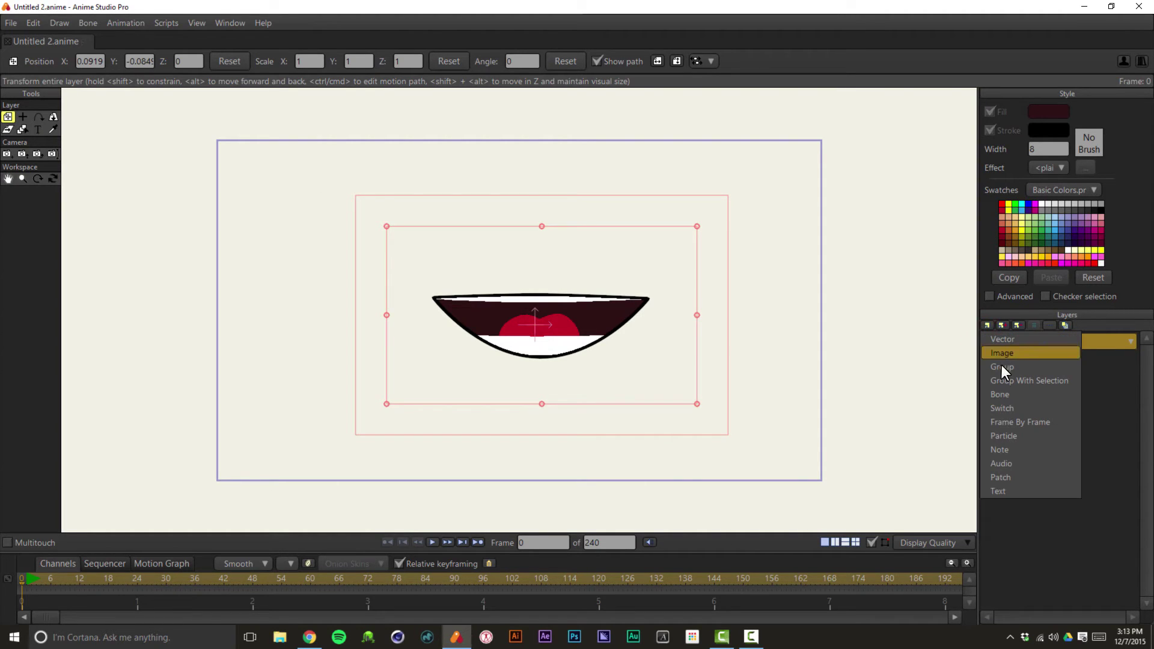
left_click(1020, 393)
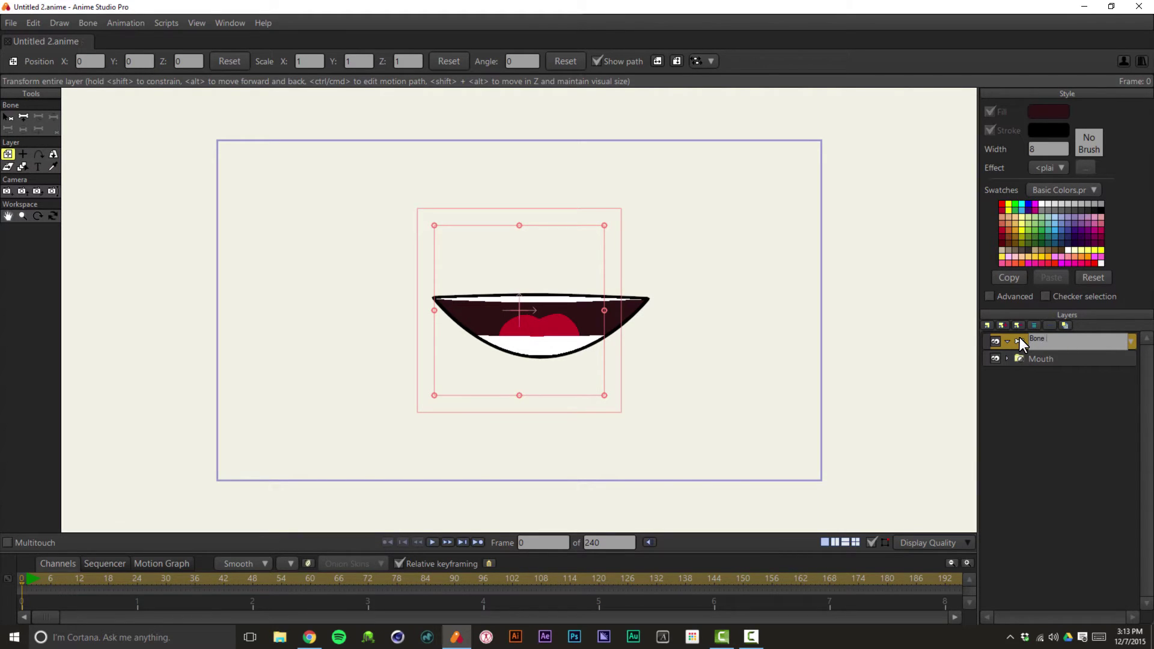
type("Bone Layer")
key("Return")
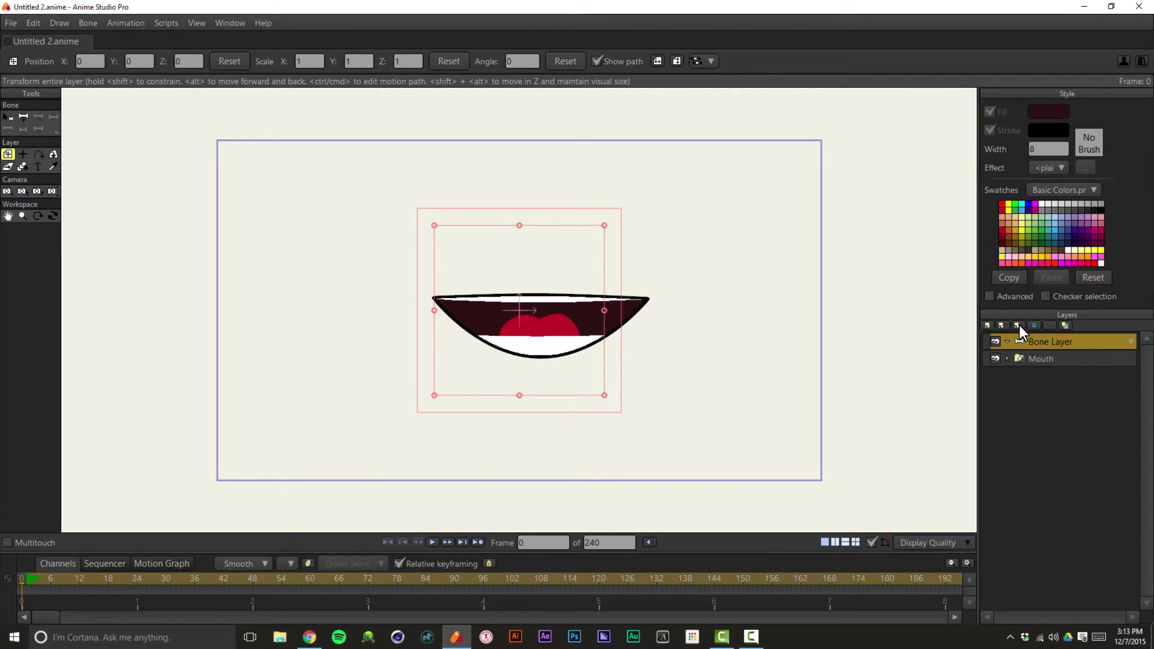
left_click_drag(1028, 356, 1052, 346)
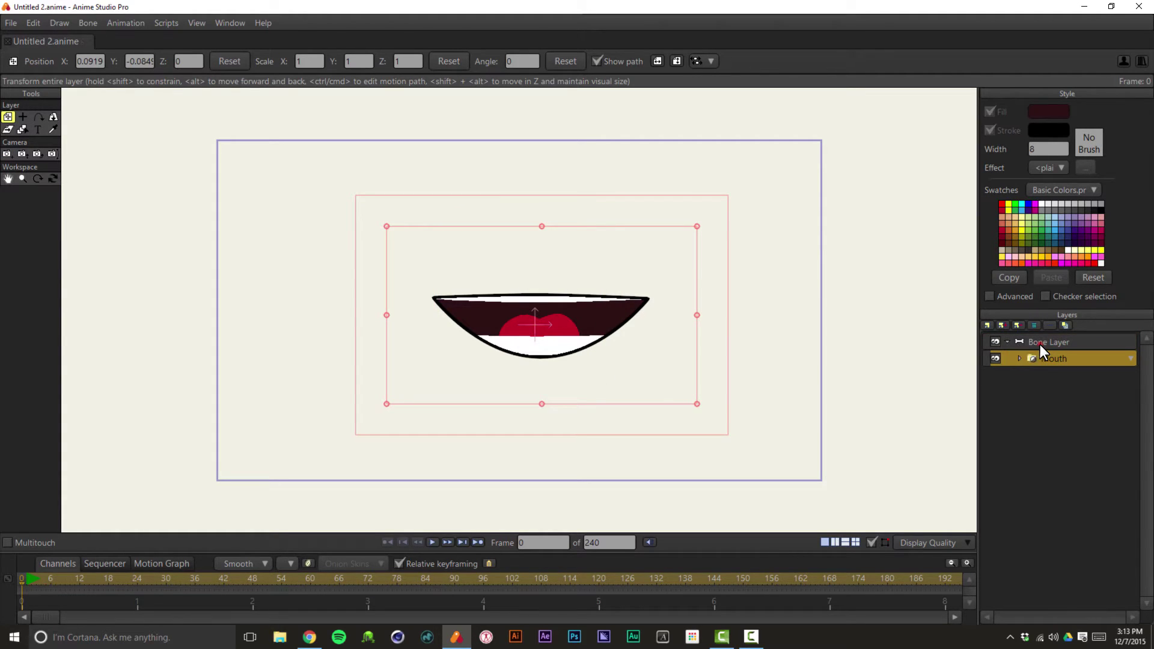
left_click(1015, 343)
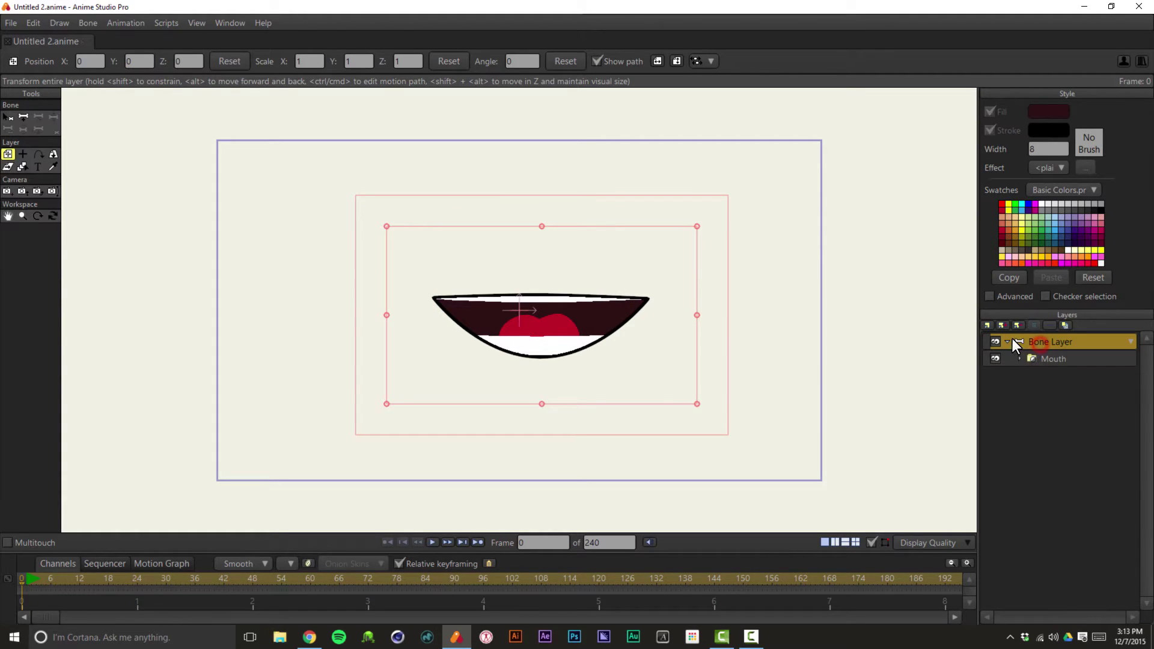
Draw a tall vertical bone up through the centre of the mouth
left_click(24, 117)
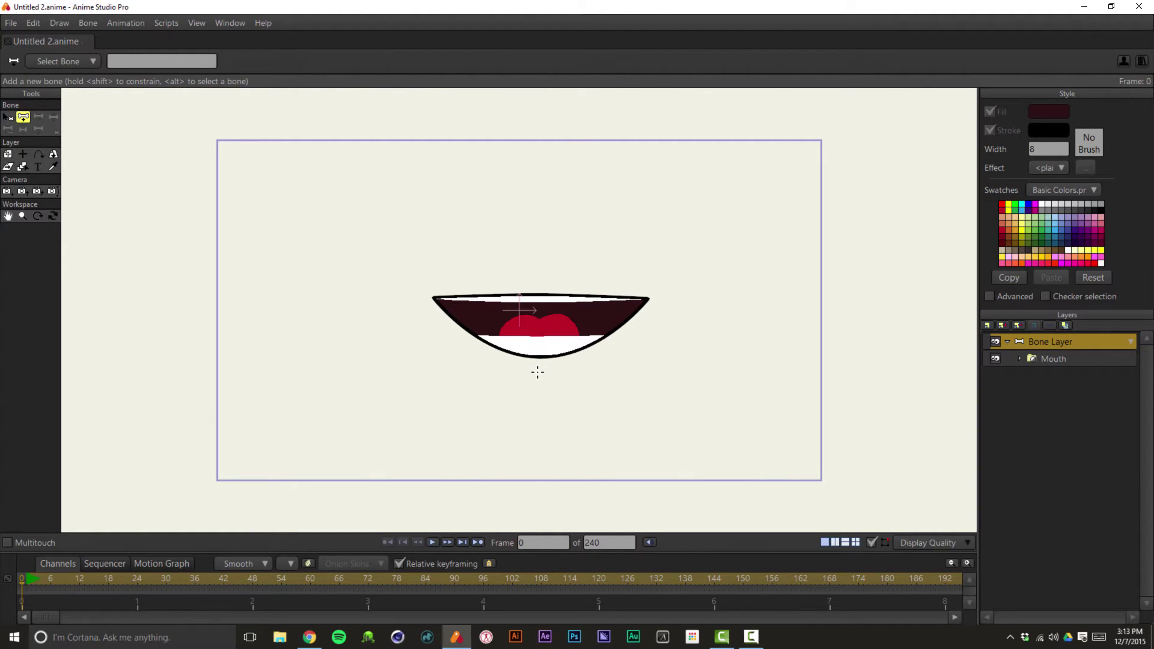
left_click_drag(538, 375, 554, 155)
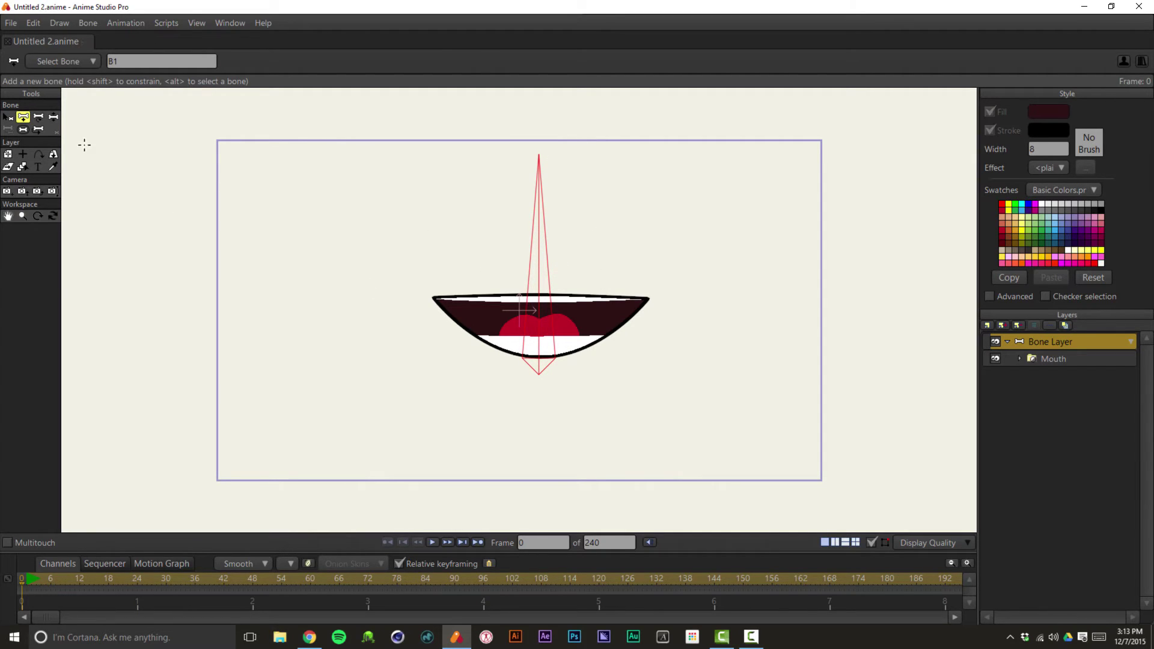
left_click(6, 118)
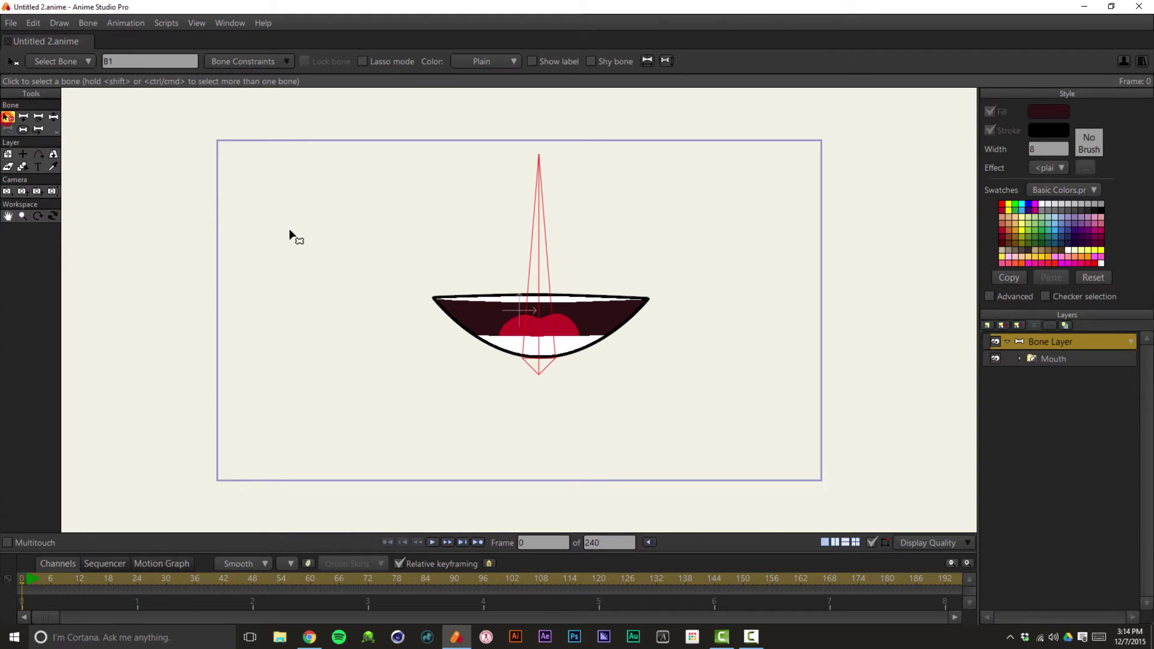
left_click(528, 267)
left_click(535, 267)
Draw four short horizontal control bones stacked down the upper left
left_click(27, 117)
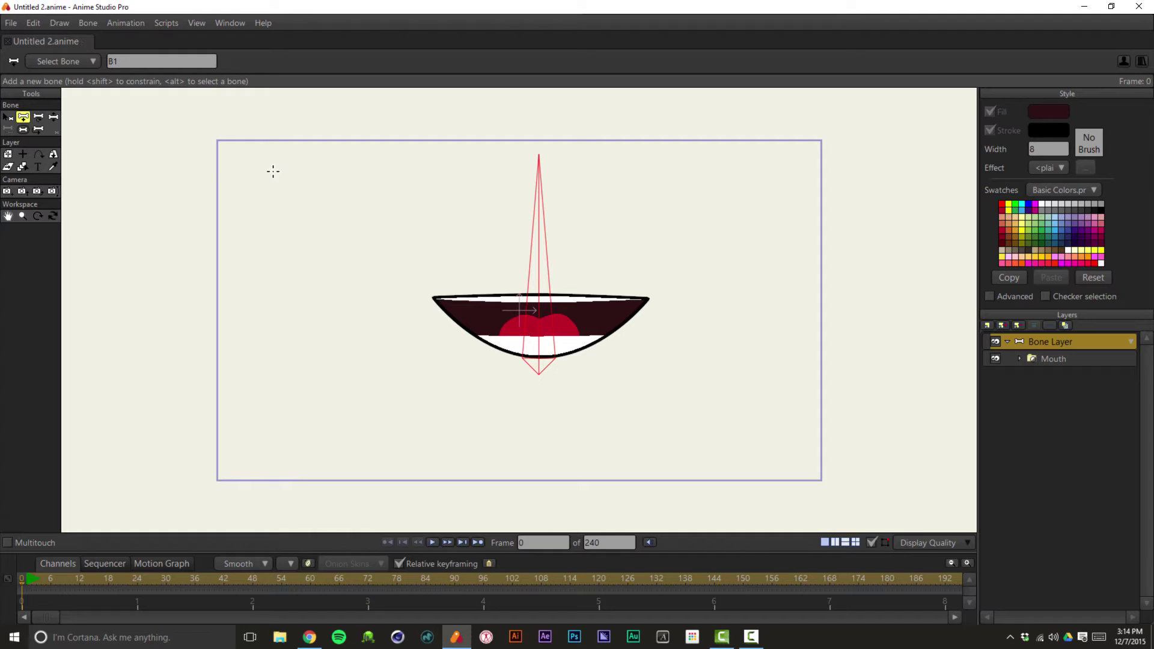
left_click_drag(252, 170, 290, 170)
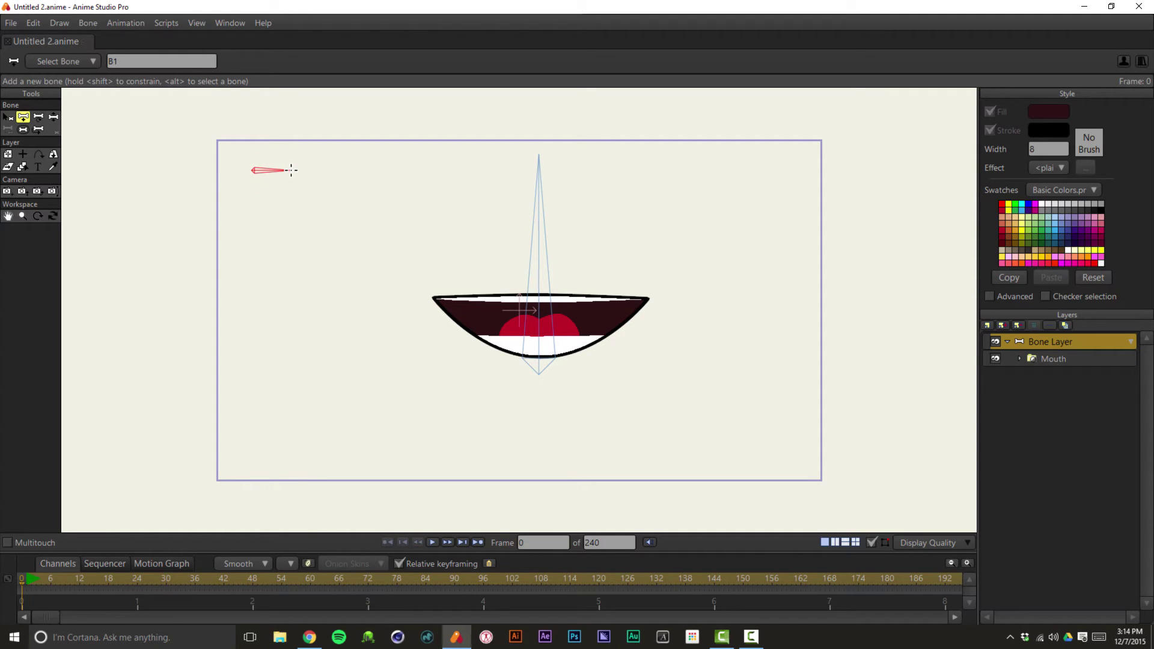
left_click_drag(253, 214, 296, 214)
left_click_drag(256, 260, 296, 261)
left_click_drag(253, 304, 295, 304)
left_click(7, 116)
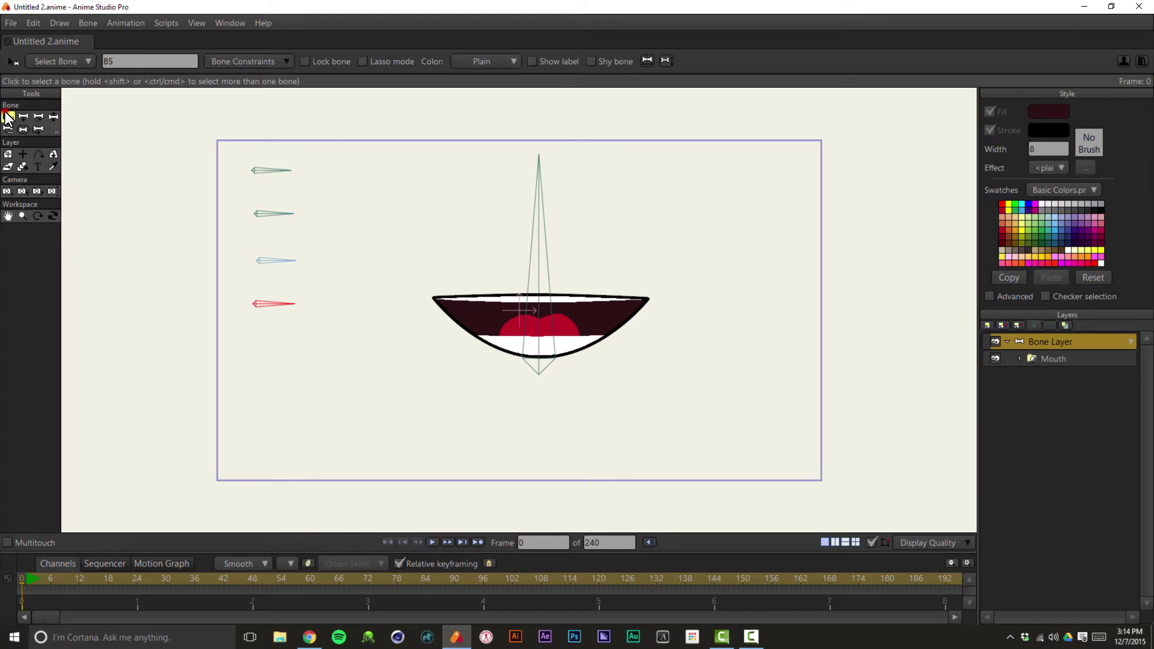
Parent the four short control bones to the tall vertical bone
left_click(309, 155)
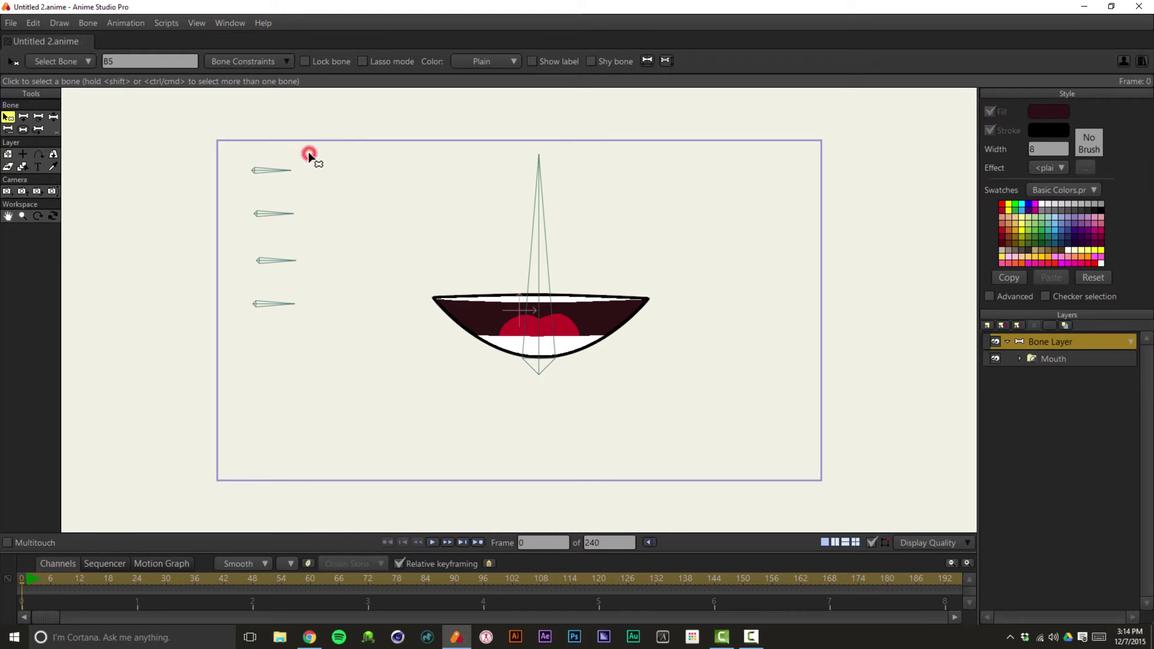
left_click(538, 246)
left_click_drag(326, 145, 252, 322)
left_click(8, 129)
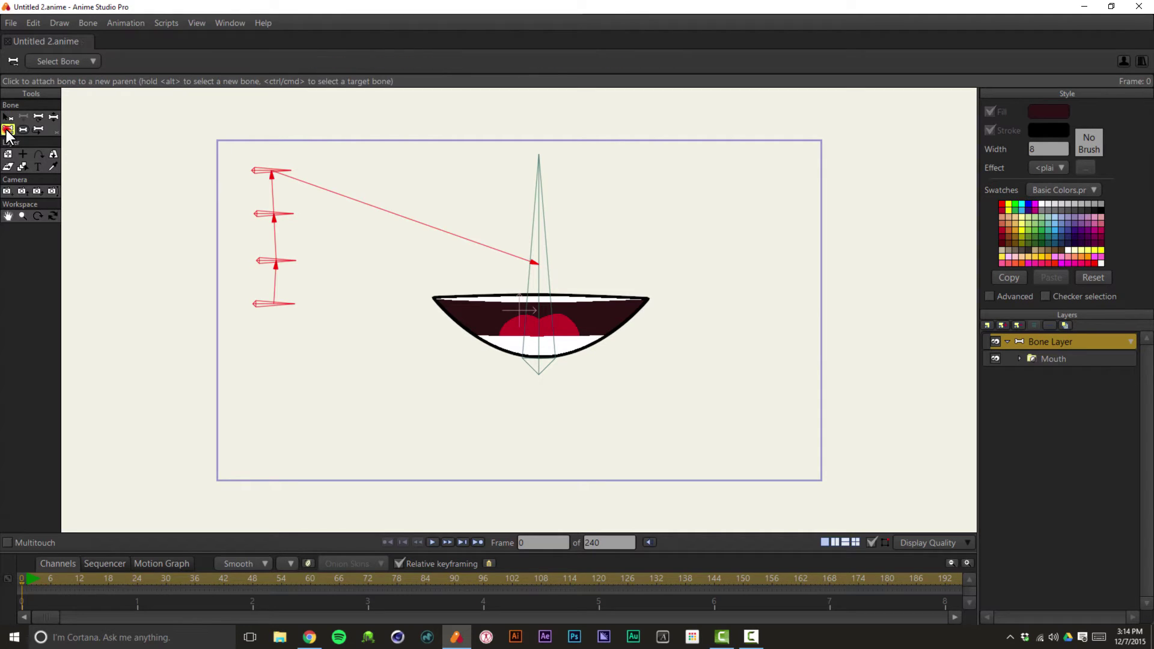
left_click(536, 263)
Rotate the control bones to test the rig, then restore their rest pose
left_click(8, 117)
left_click_drag(297, 140, 262, 305)
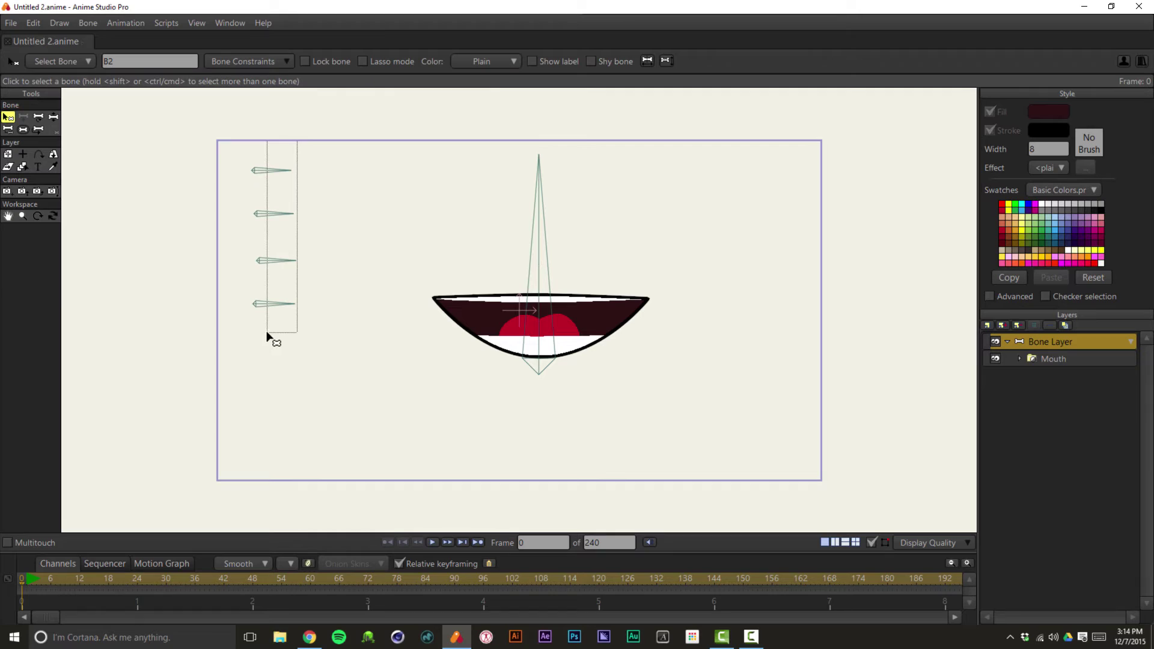
left_click_drag(267, 334, 267, 333)
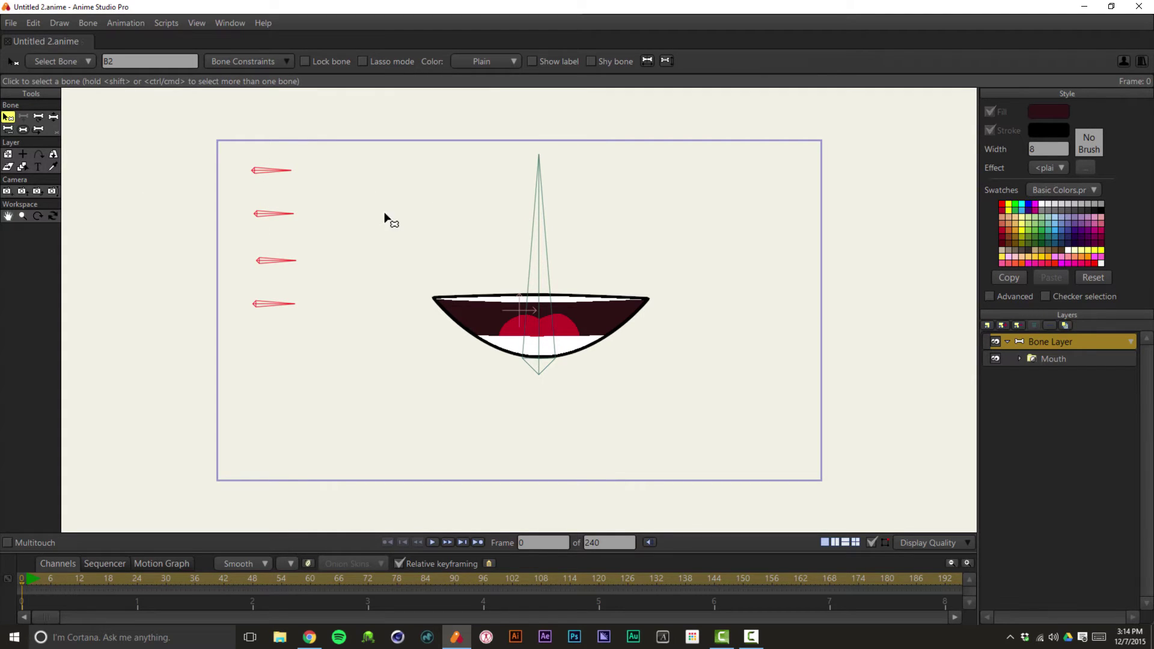
left_click(52, 117)
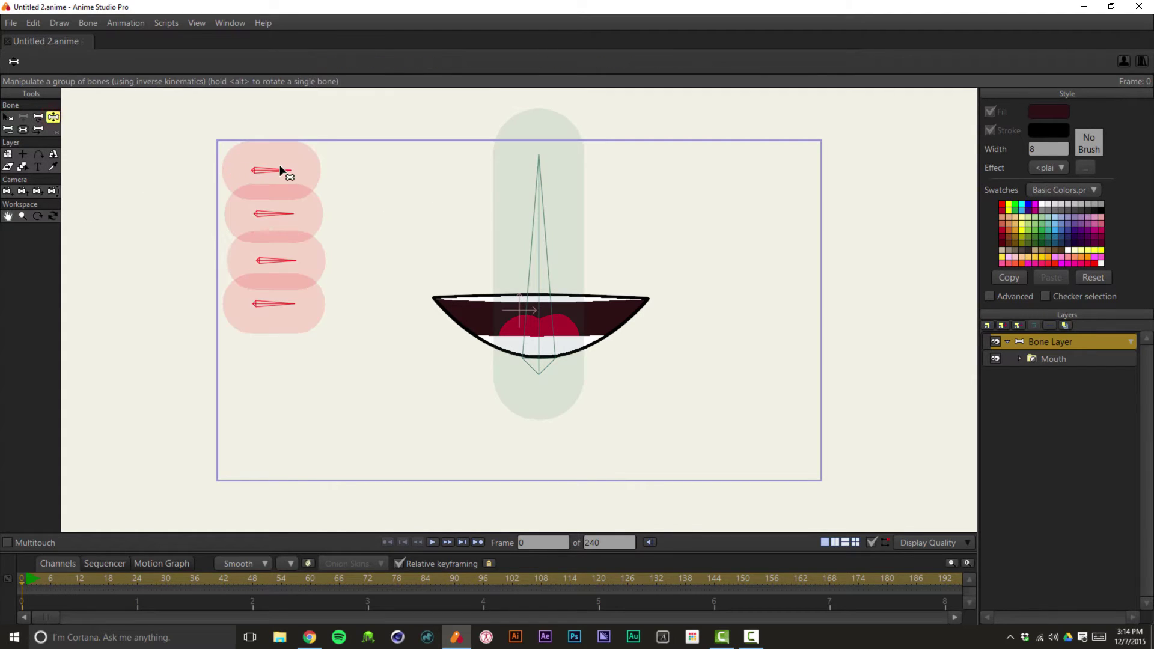
left_click(336, 171)
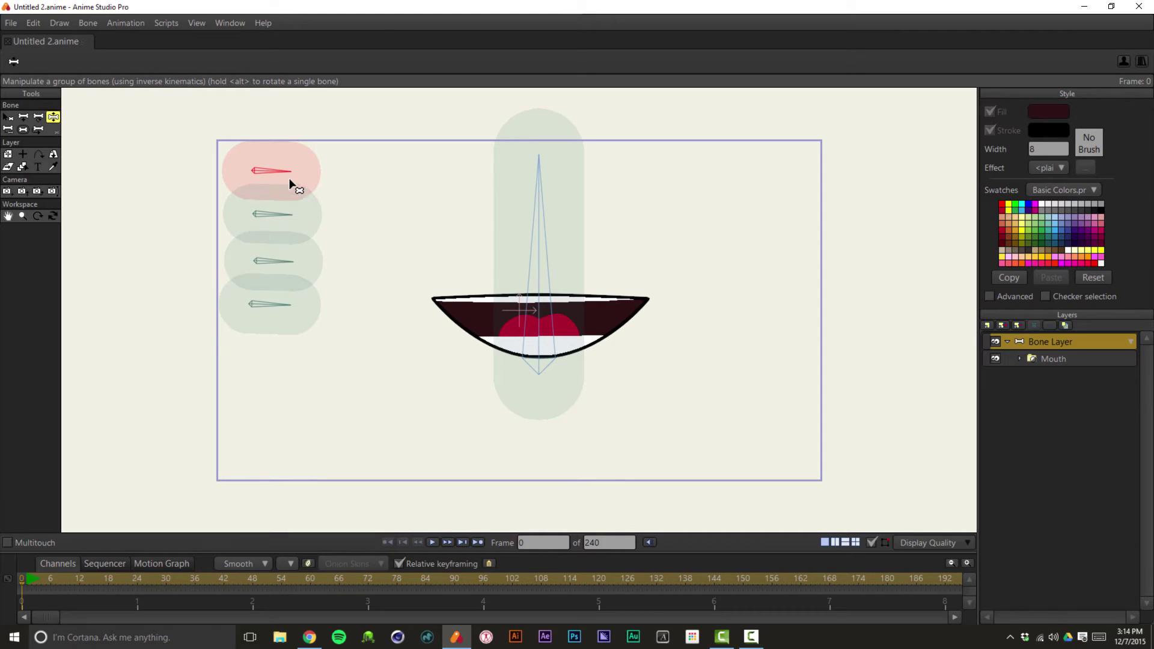
key("ctrl+a")
left_click(9, 118)
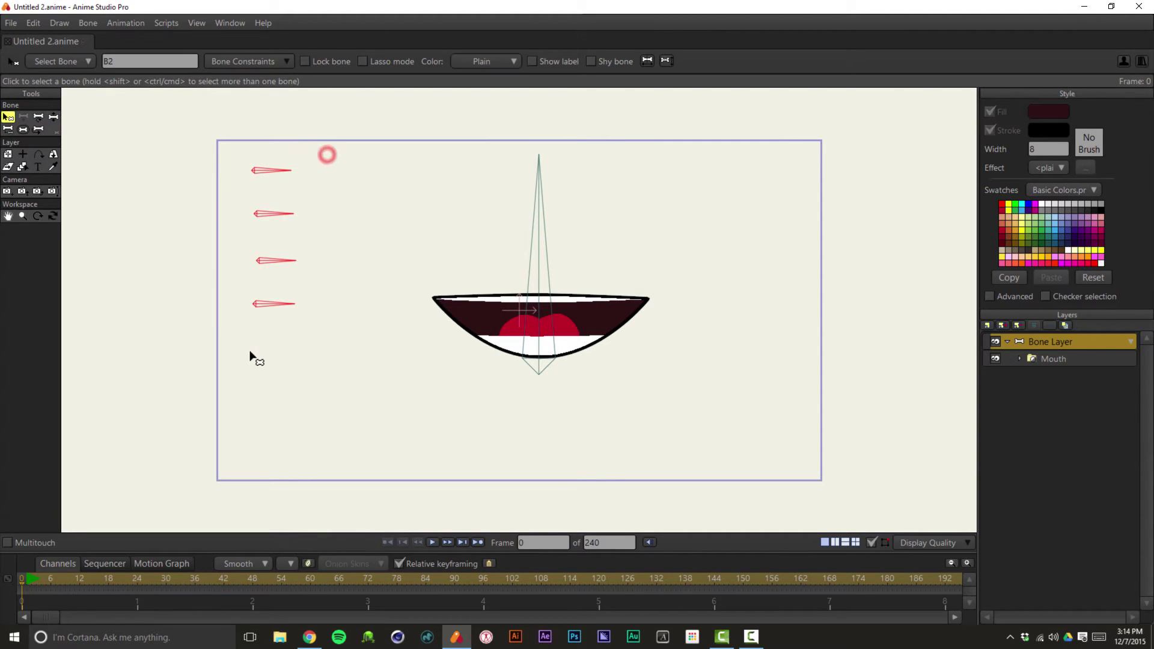
left_click(57, 118)
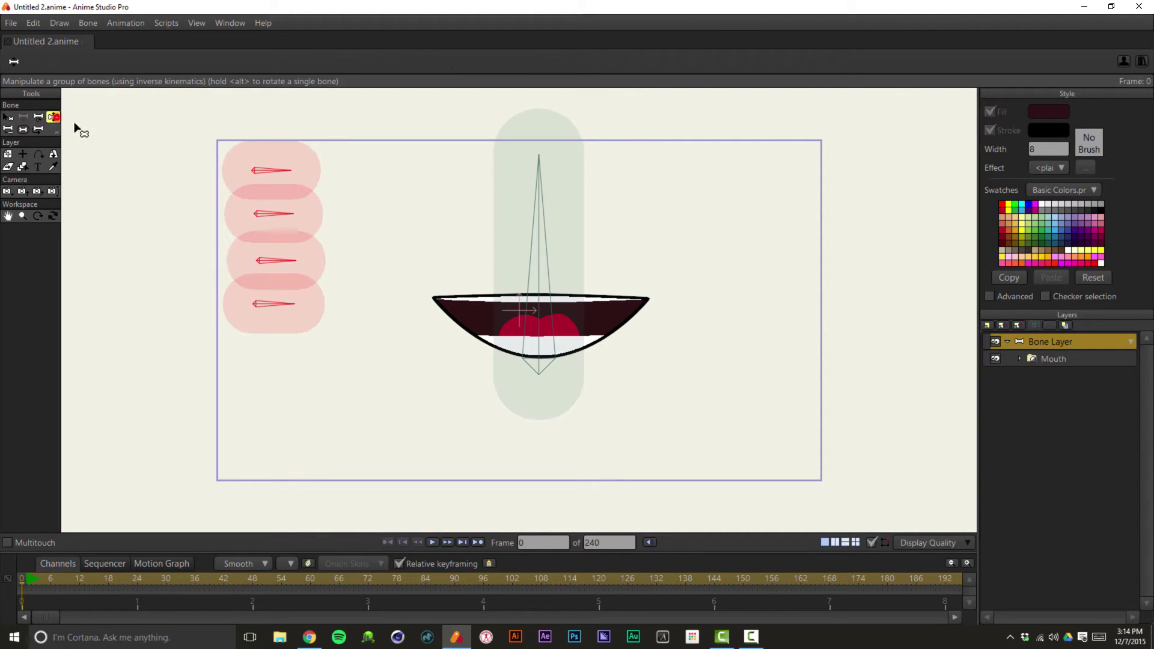
left_click_drag(287, 174, 220, 344)
key("t")
left_click(14, 117)
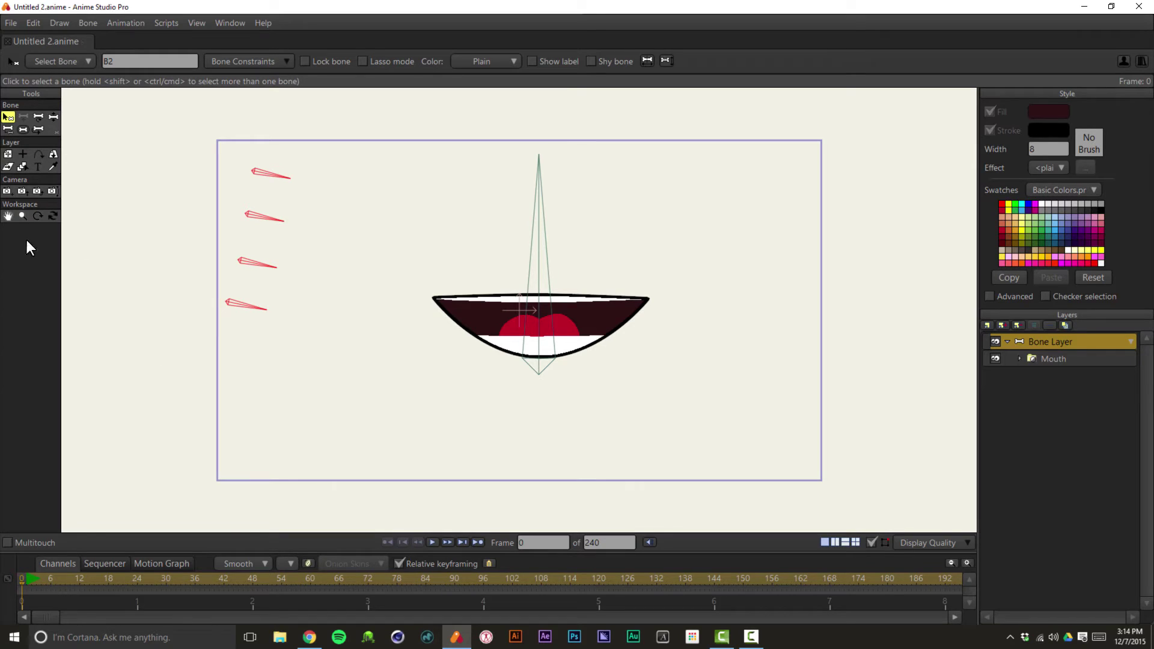
left_click(280, 180)
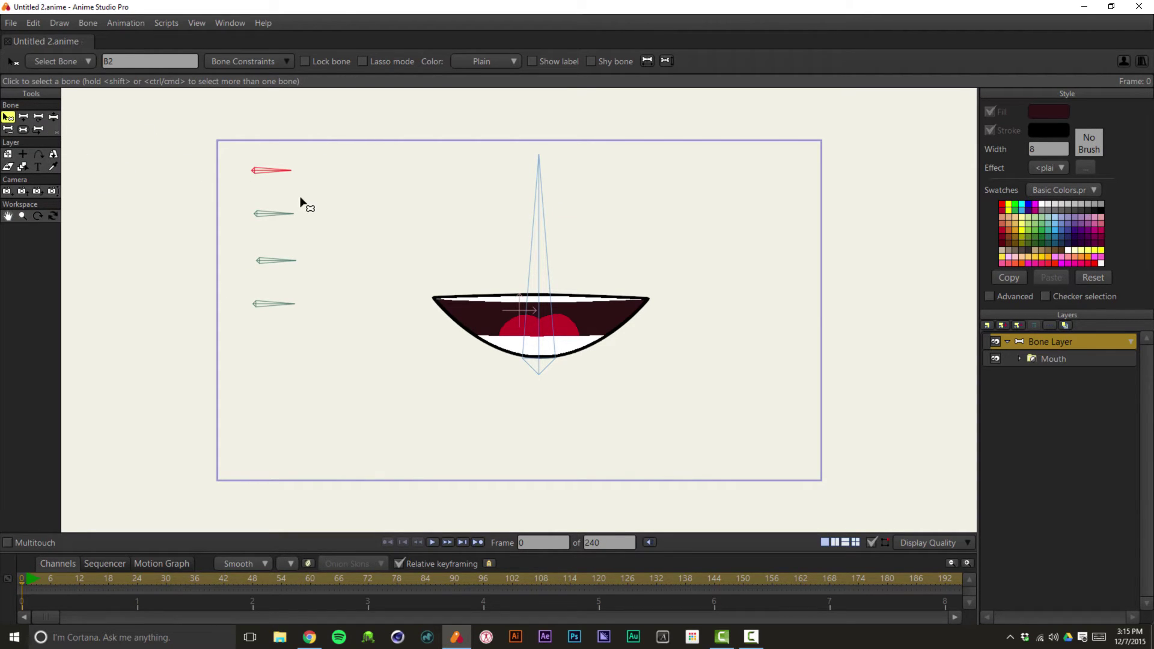
Make the tall mouth bone the parent of all four small control bones
left_click_drag(314, 199, 263, 335)
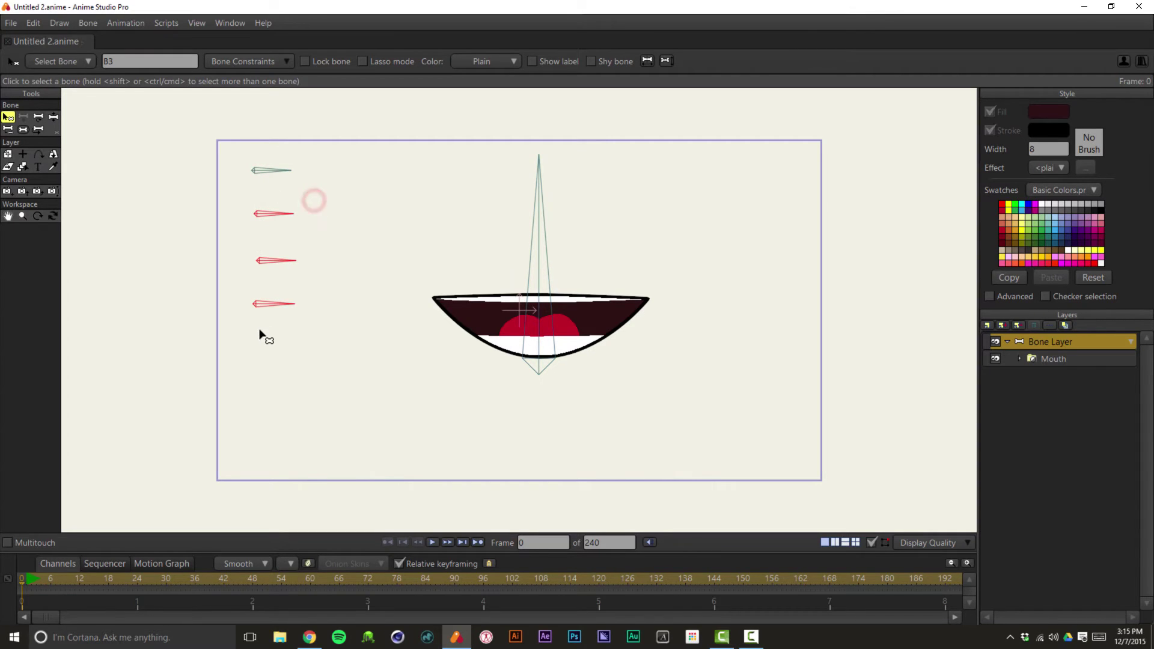
left_click(281, 190)
left_click(272, 171)
left_click(278, 213)
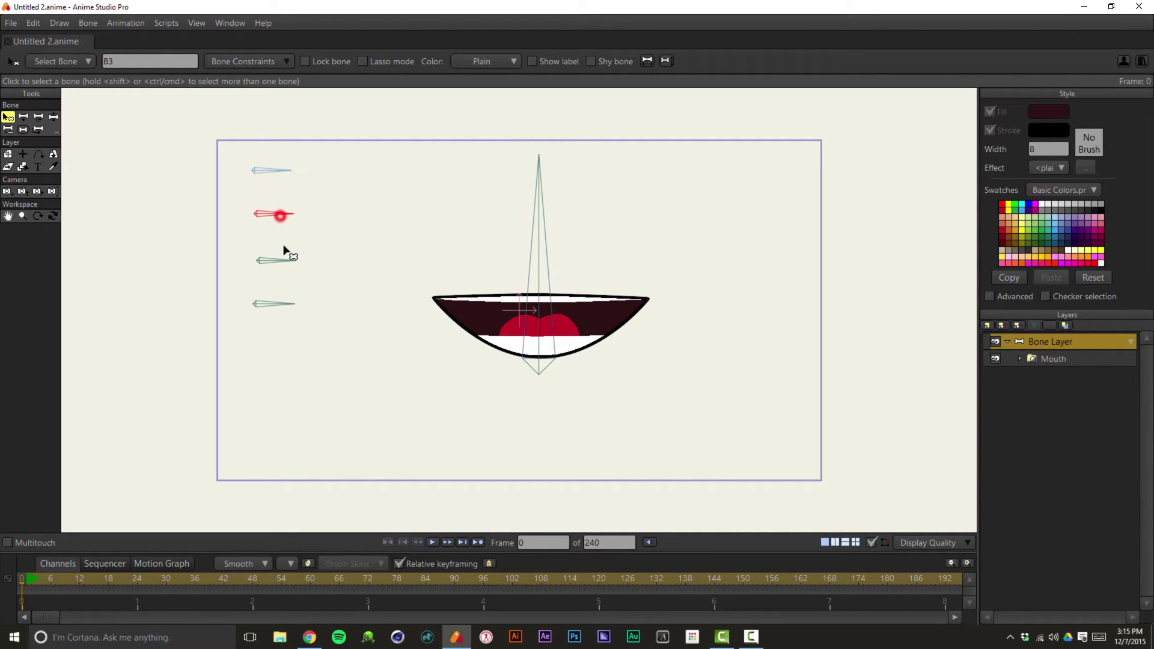
left_click(285, 262)
left_click(285, 304)
left_click(540, 231)
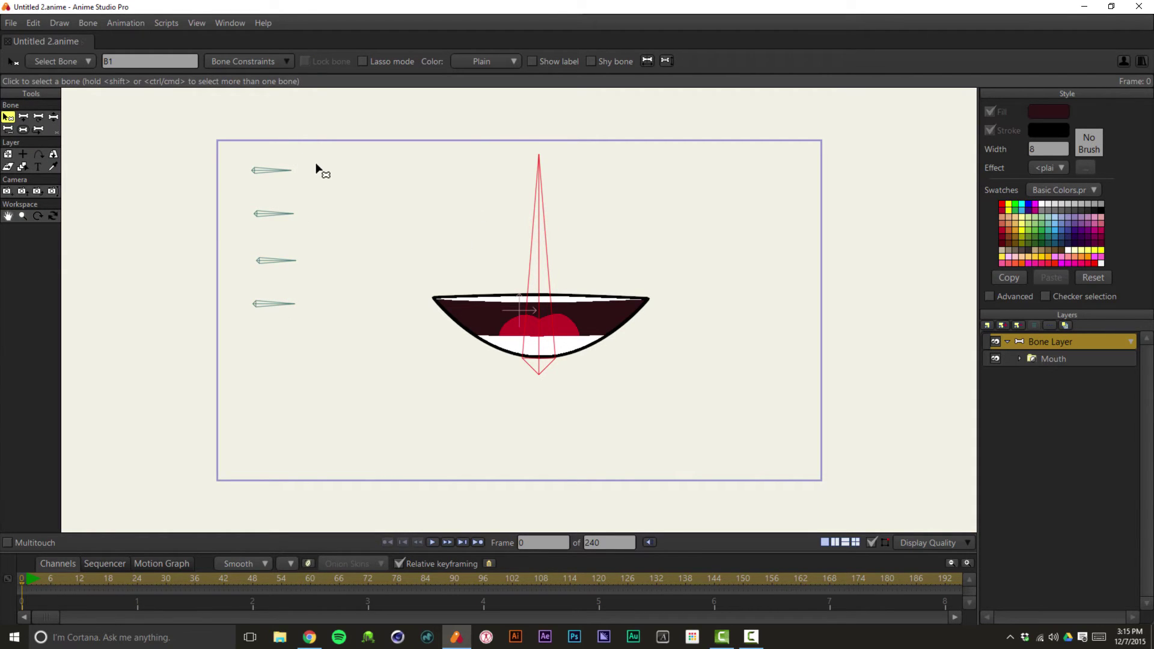
left_click_drag(319, 158, 264, 324)
left_click(8, 129)
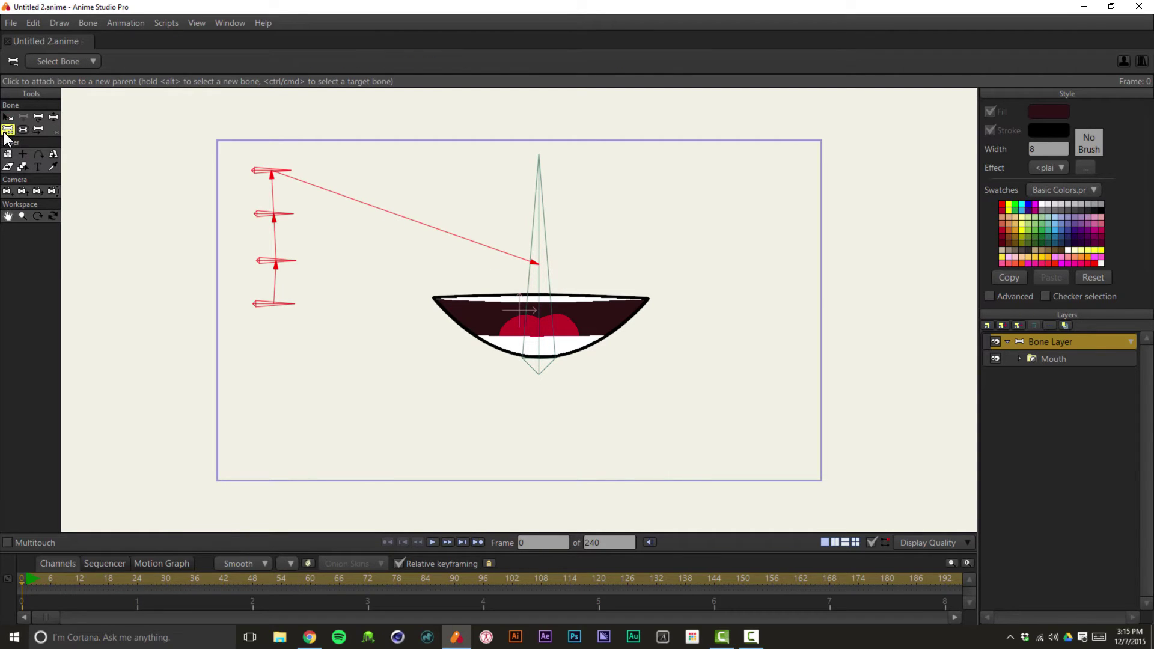
left_click(539, 248)
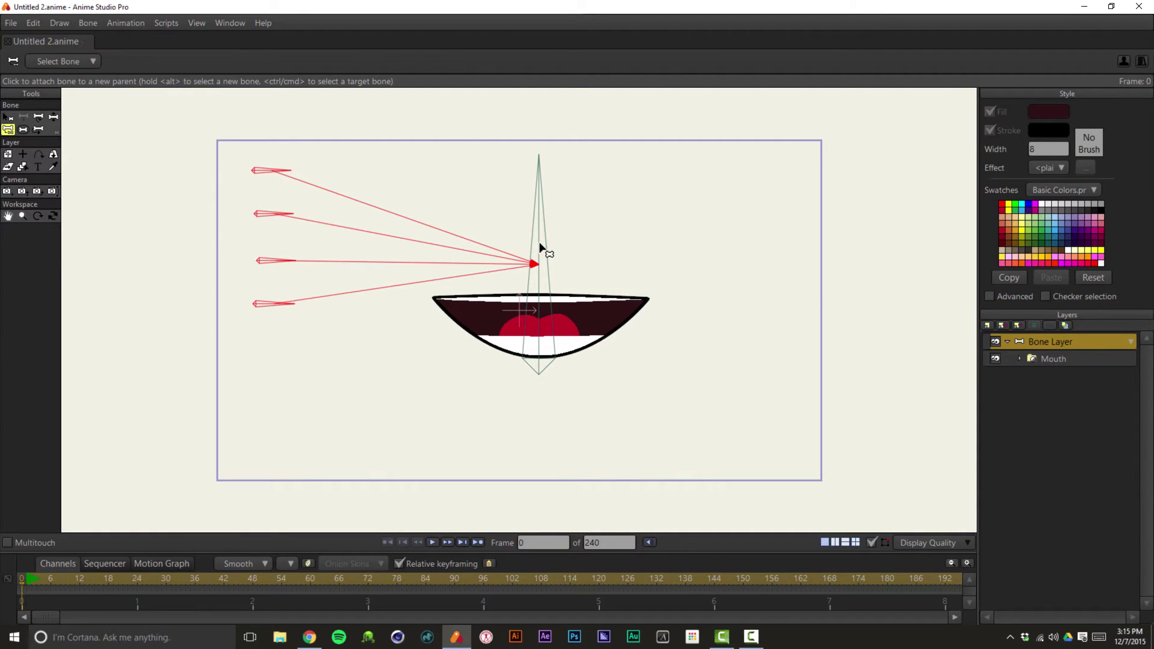
Deselect, then select only the top control bone
left_click(8, 117)
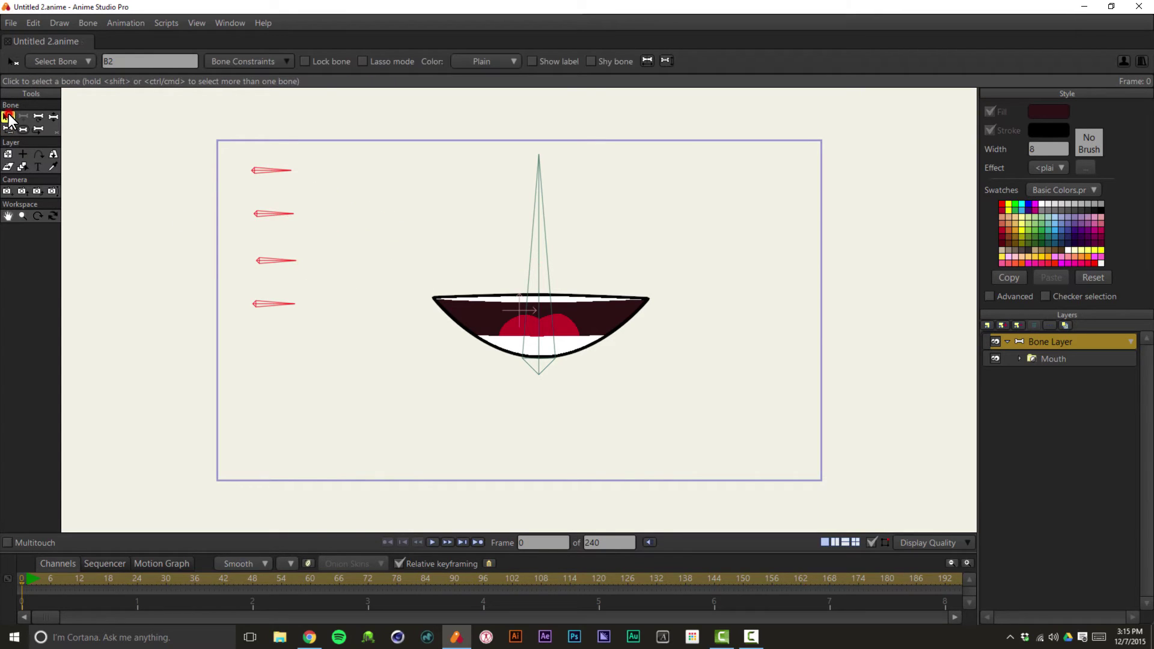
left_click(322, 145)
left_click_drag(342, 164, 239, 184)
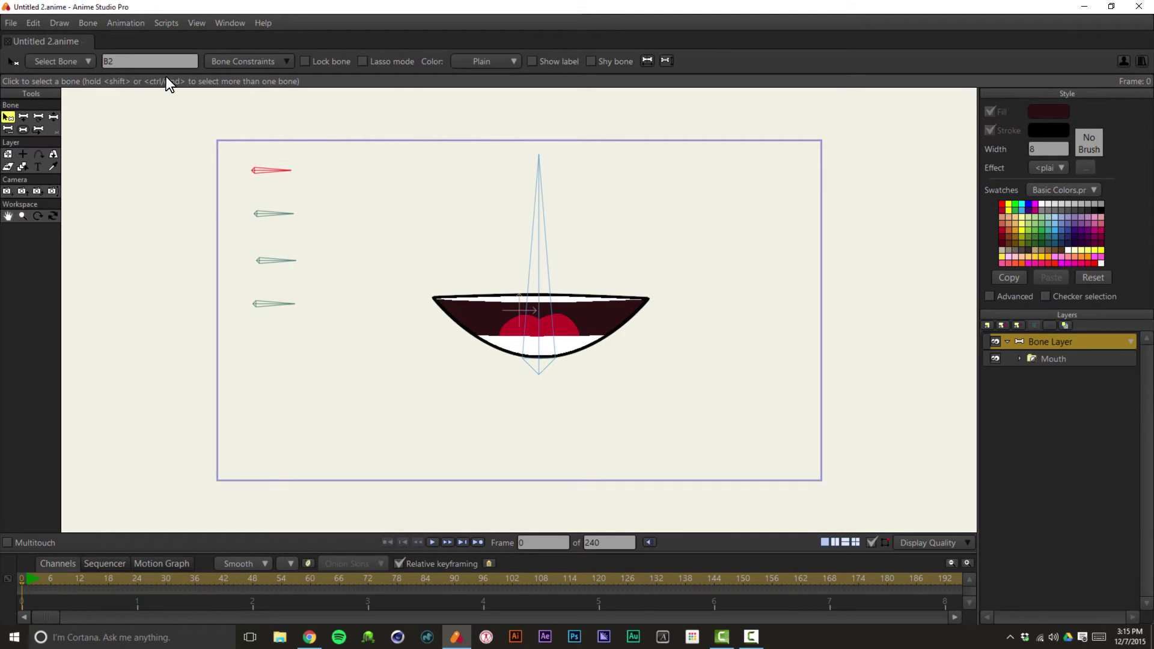
Name the top two control bones Happy/Sad and Open/Close
left_click(129, 61)
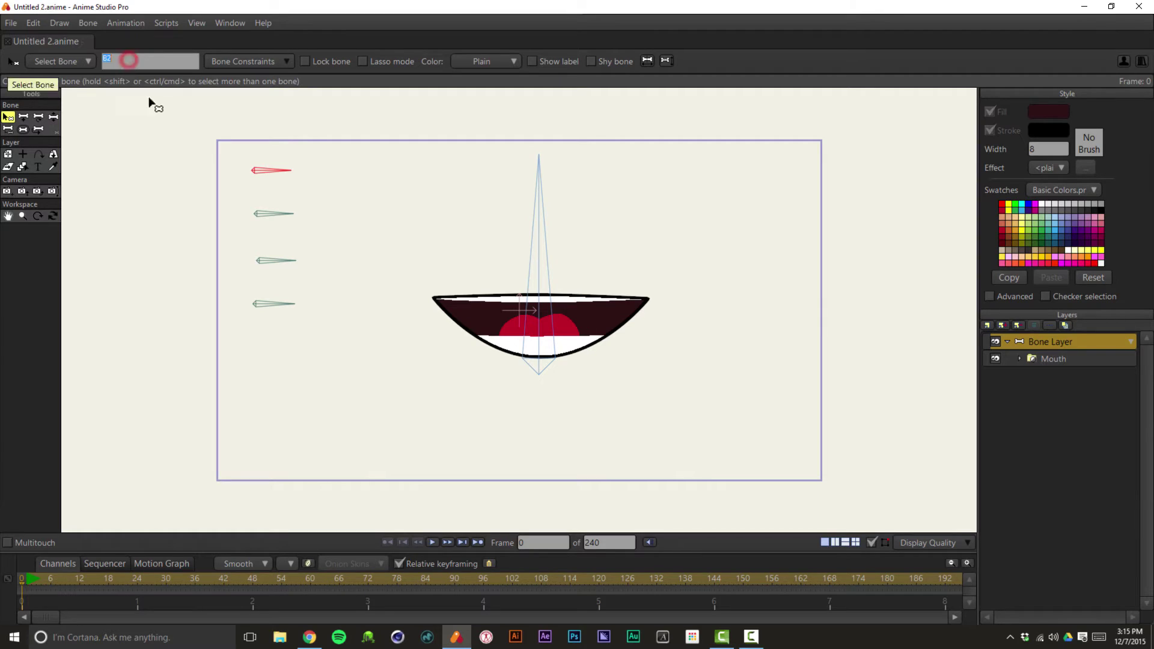
double_click(138, 60)
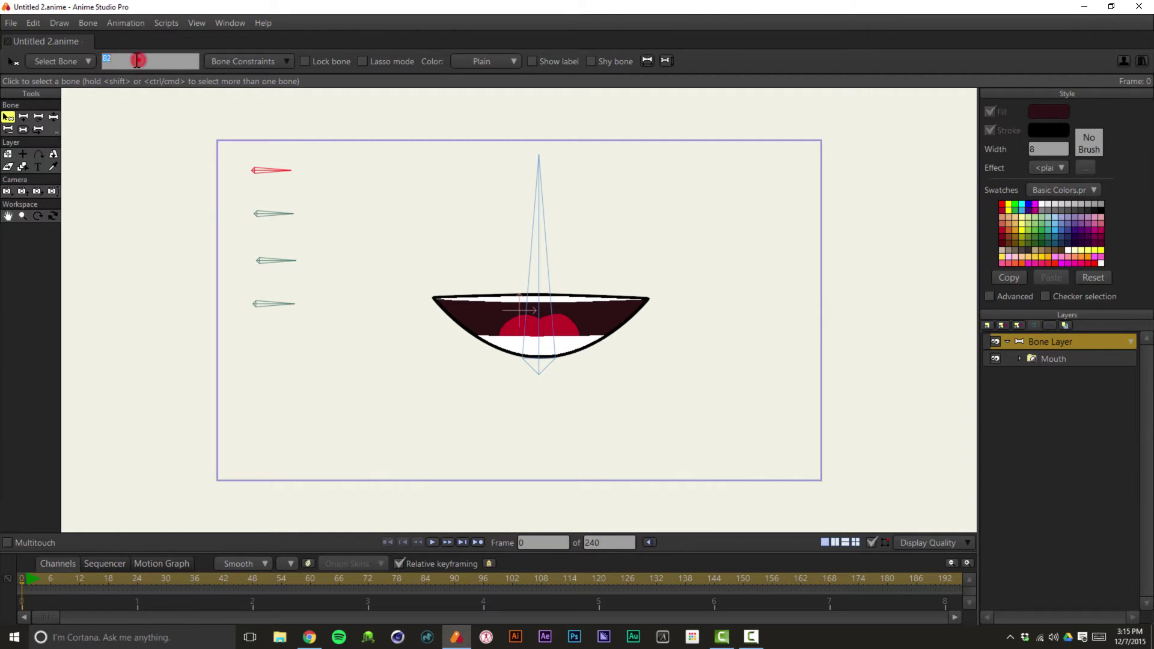
left_click(142, 130)
left_click(270, 215)
double_click(122, 63)
key("Return")
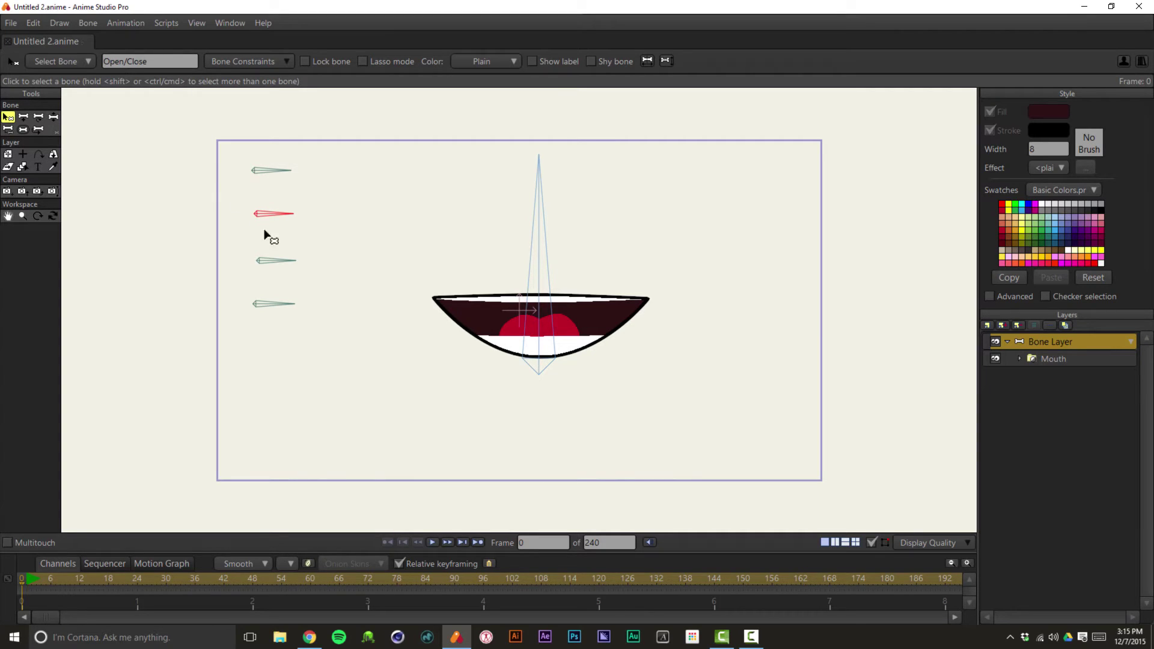
Name the others Narrow/Wide and Teeth, and show labels on all four bones
left_click(283, 261)
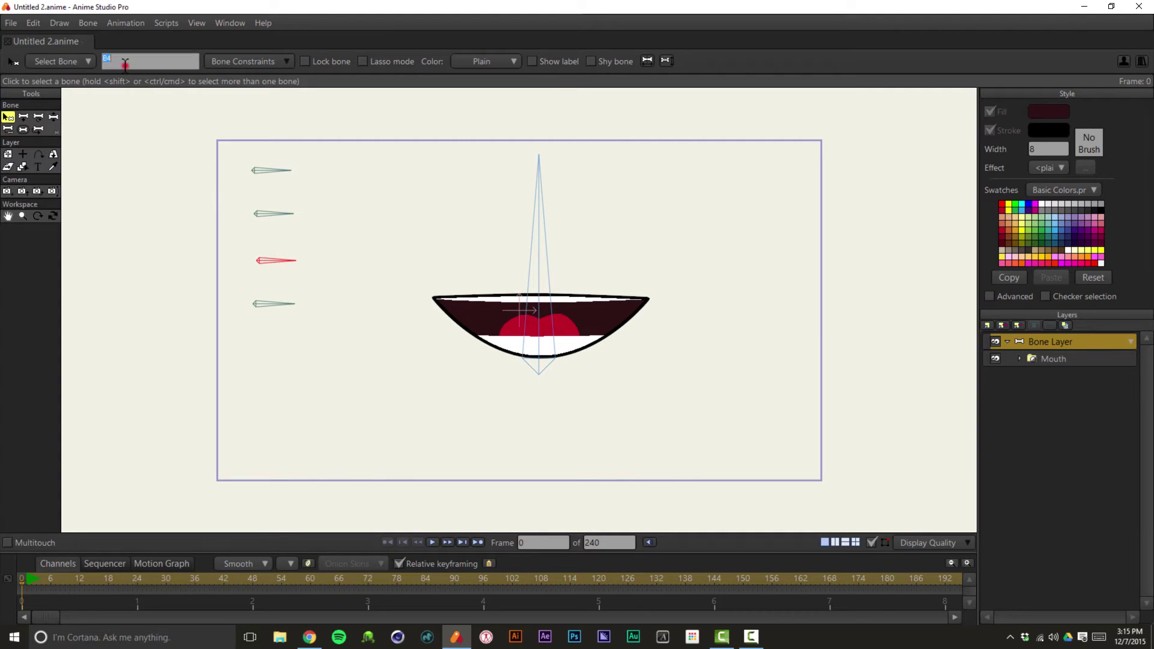
double_click(124, 63)
key("Return")
left_click(283, 303)
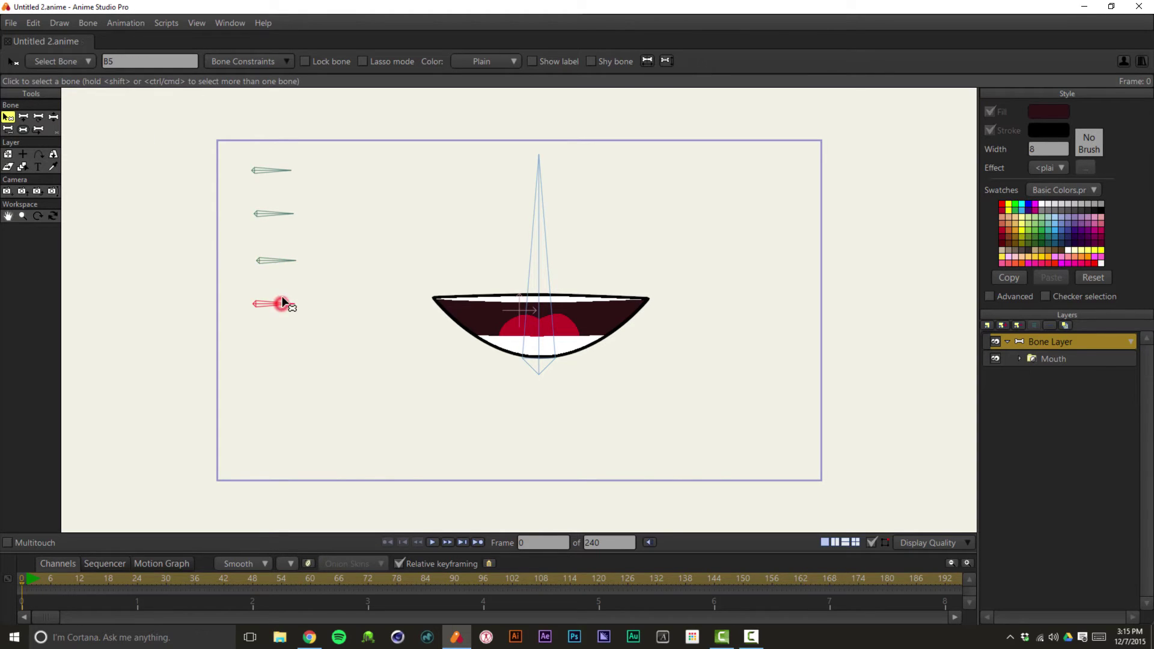
double_click(128, 60)
key("Return")
left_click_drag(297, 152, 249, 328)
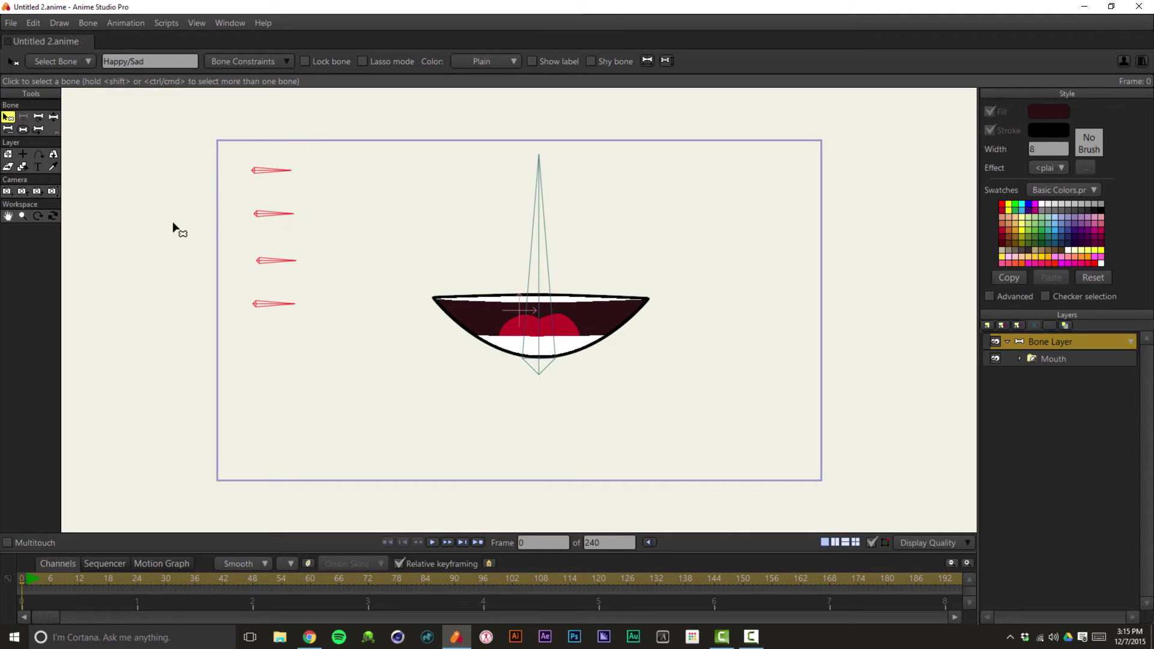
left_click(532, 62)
Swing the Happy/Sad bone to test it, then reset it to rest pose
left_click(308, 161)
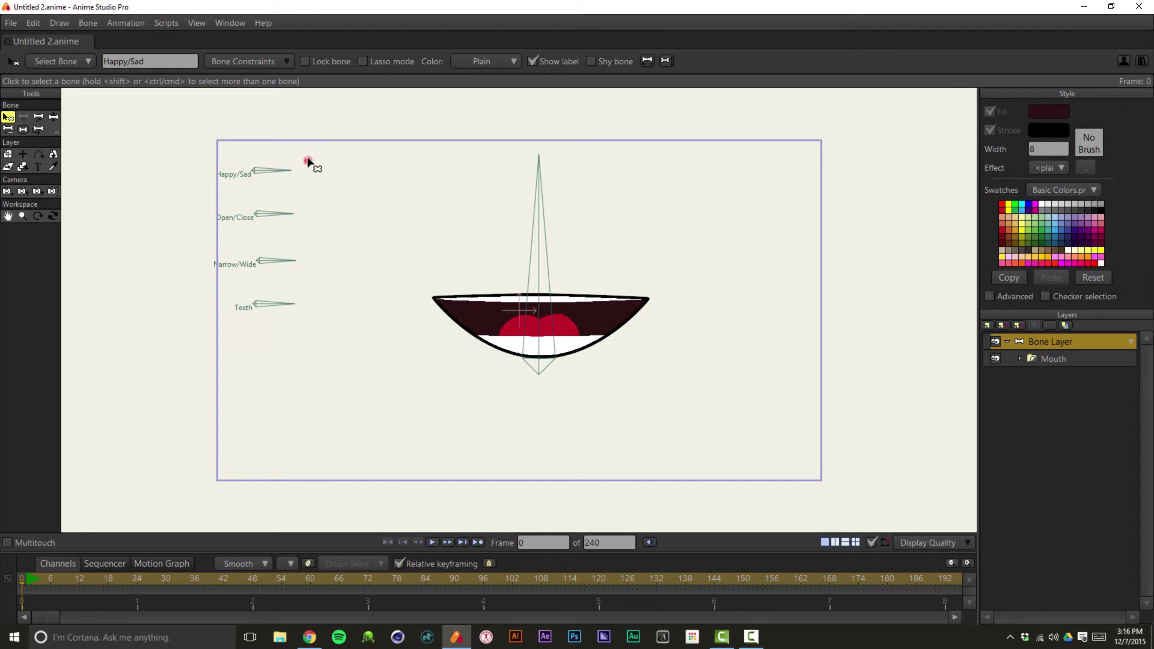
key("z")
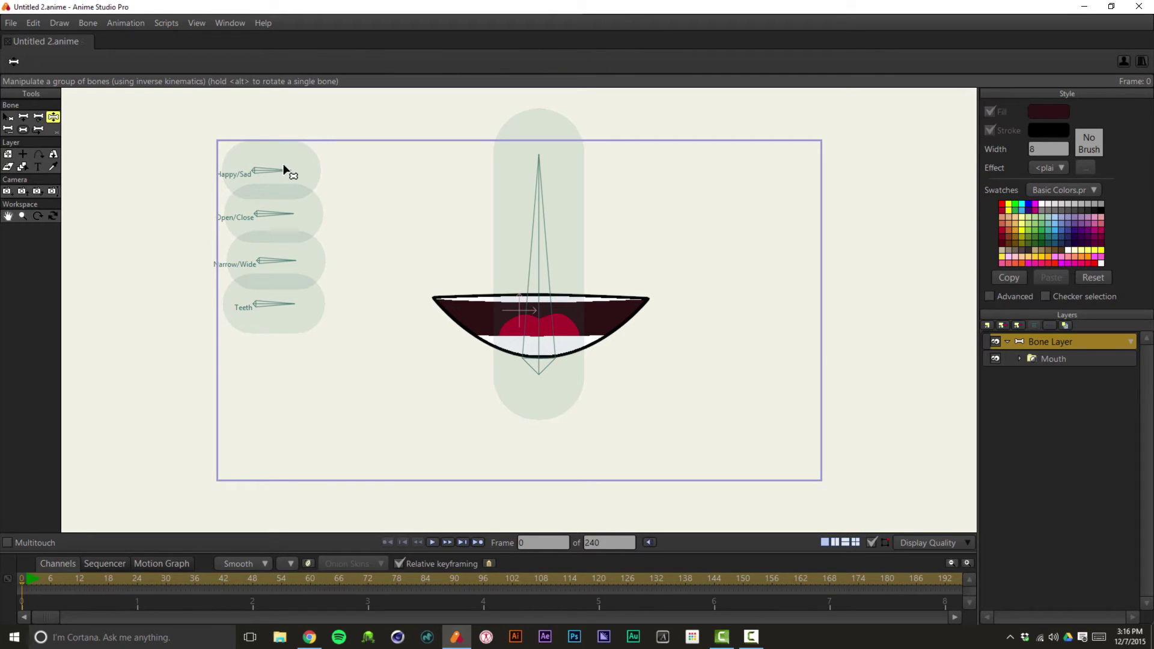
mouse_move(284, 169)
left_mouse_down()
mouse_move(221, 147)
mouse_move(310, 200)
mouse_move(273, 171)
mouse_move(317, 141)
mouse_move(148, 116)
mouse_move(317, 134)
mouse_move(332, 210)
mouse_move(289, 134)
mouse_move(260, 129)
mouse_move(294, 167)
left_mouse_up()
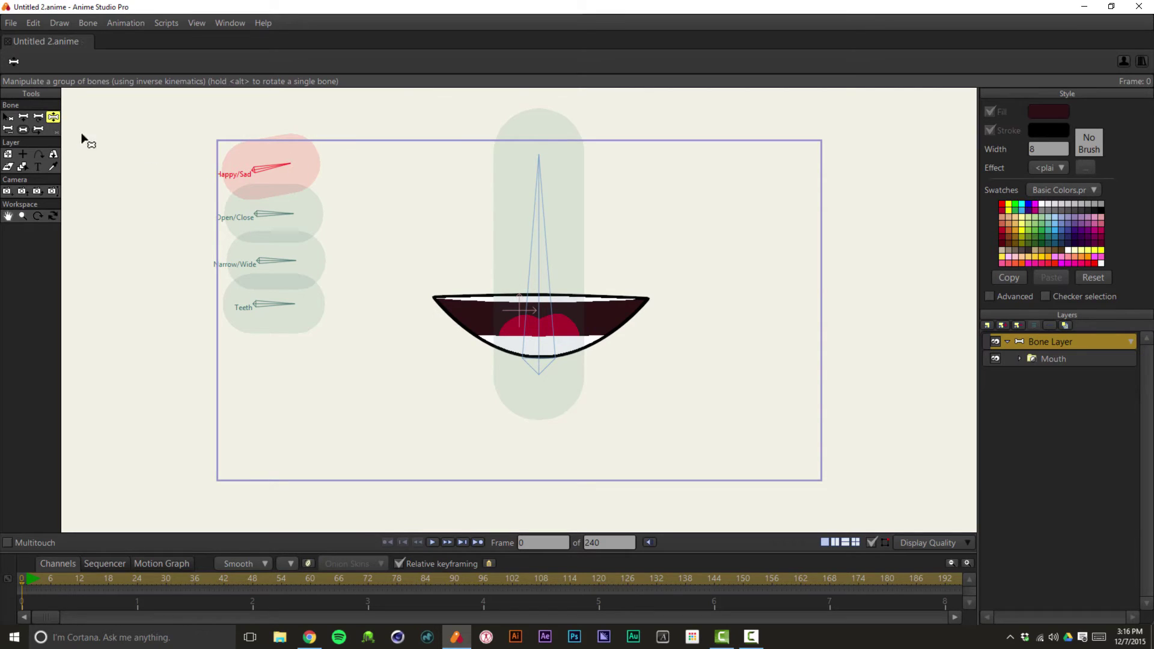
left_click(23, 582)
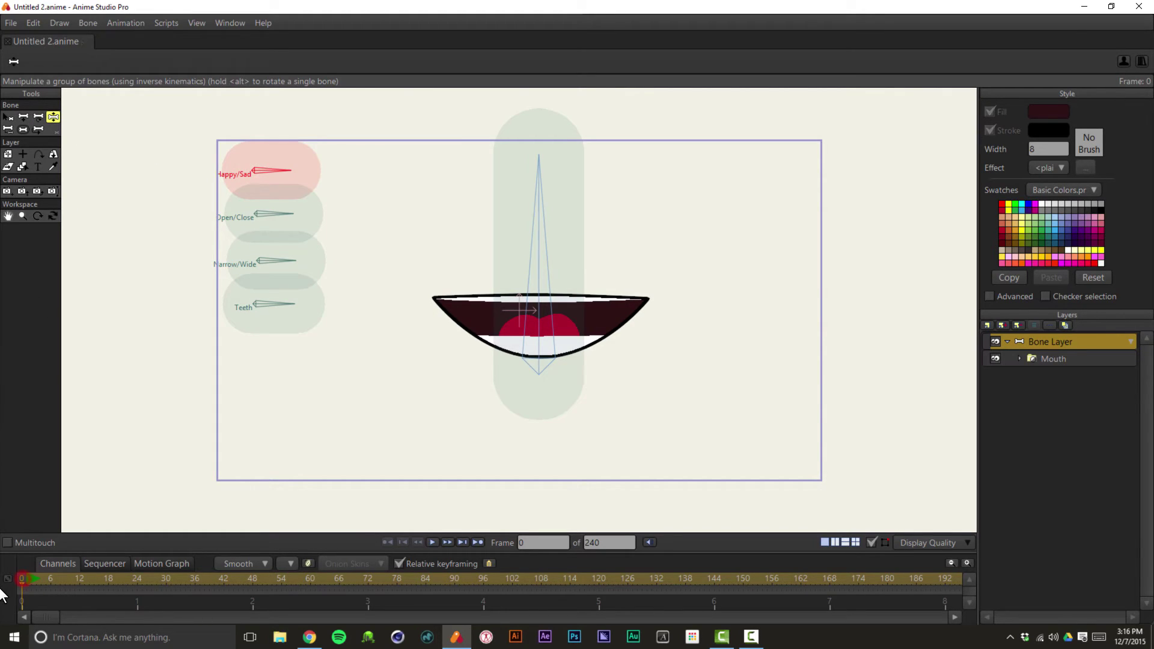
left_click(8, 117)
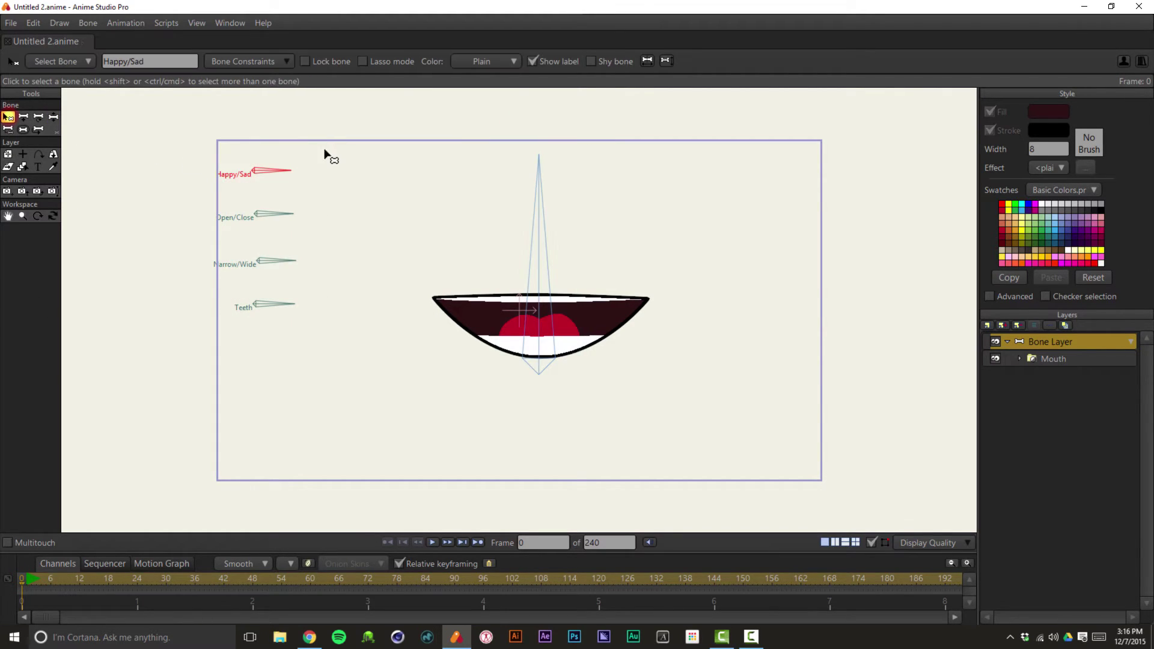
Limit all four control bones' rotation to angle constraints of -20 to 20 degrees
left_click_drag(325, 147, 228, 363)
left_click(248, 63)
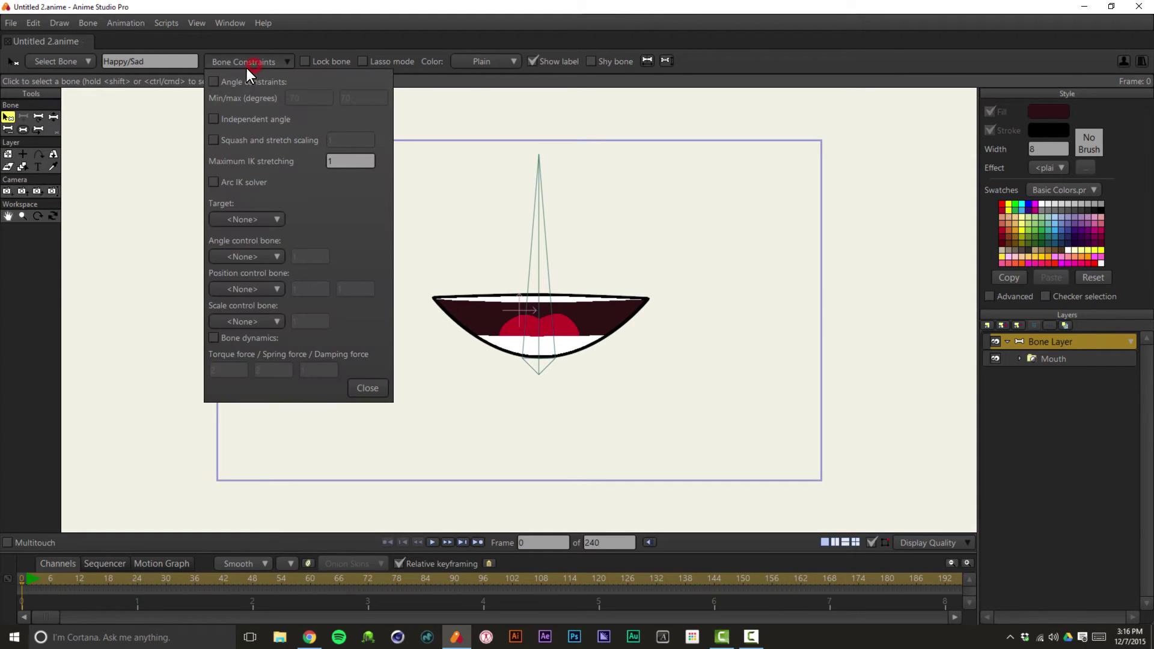
left_click(238, 82)
left_click(309, 96)
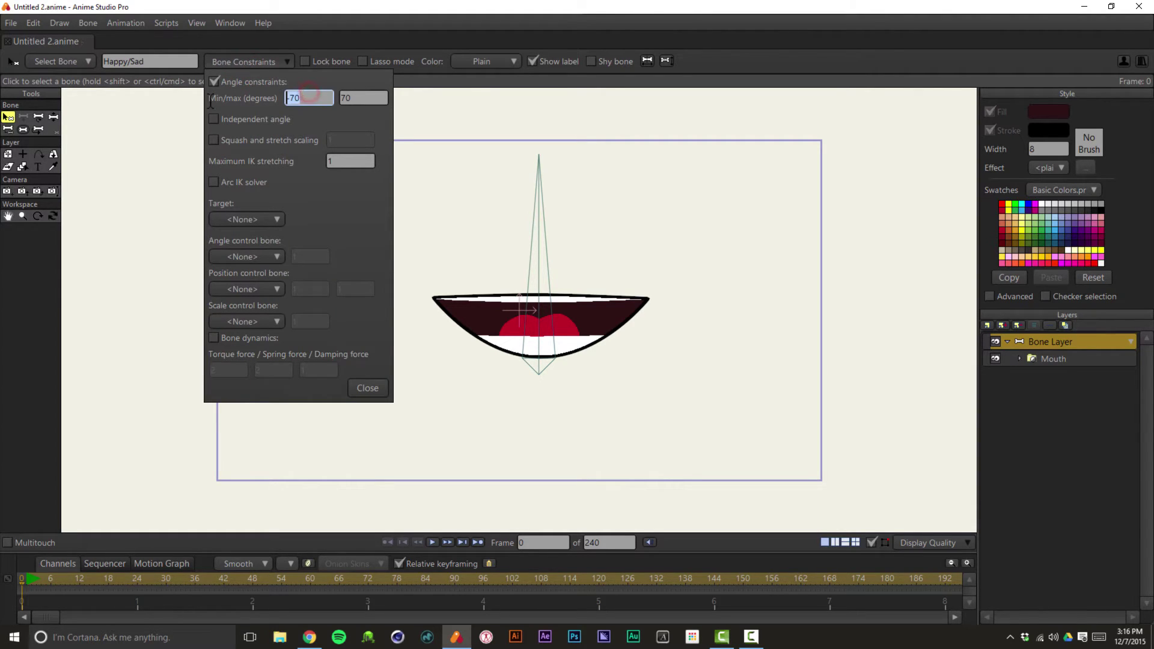
type("-20")
key("Tab")
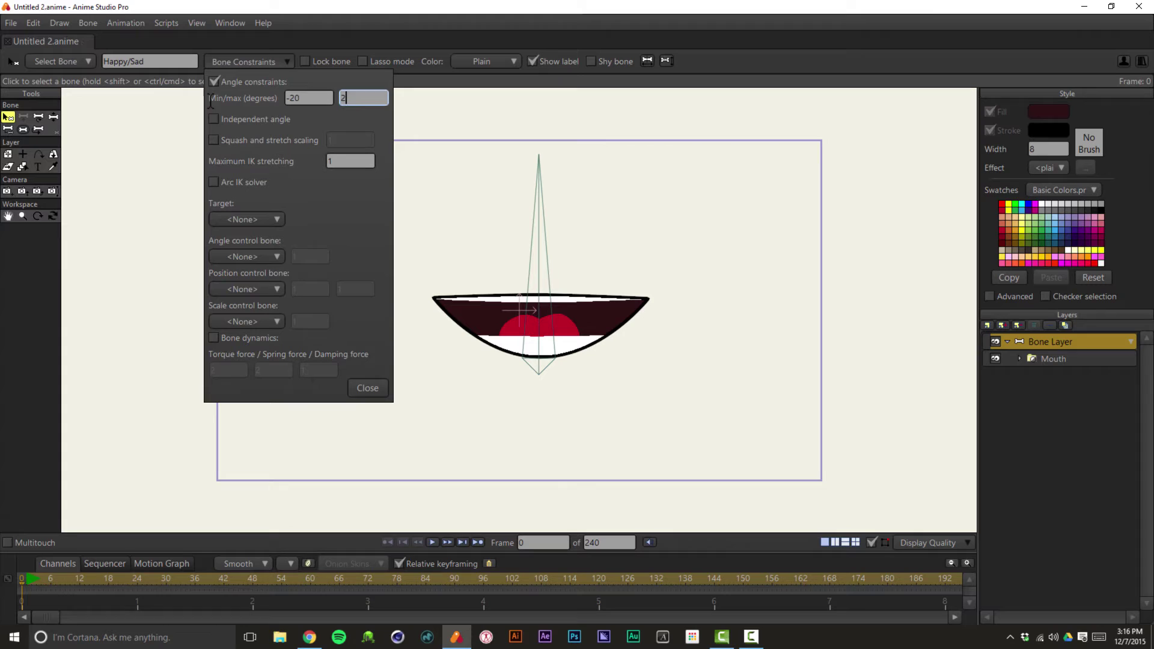
type("20")
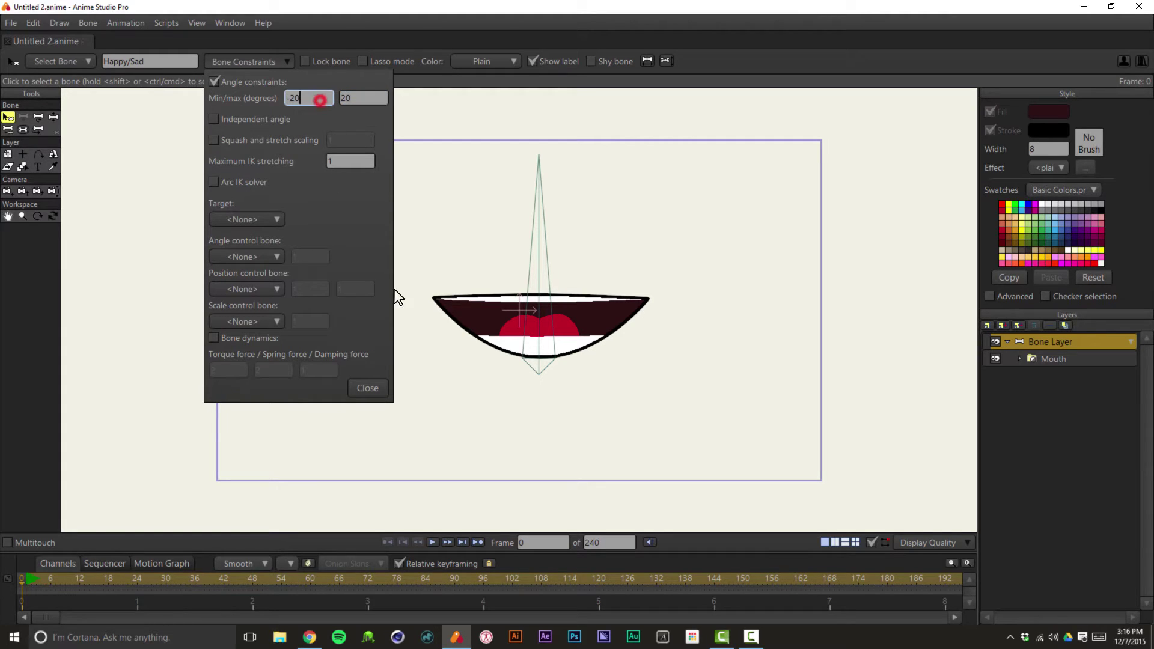
left_click(376, 387)
Test the Happy/Sad bone's limited rotation range
left_click(351, 204)
left_click(264, 172)
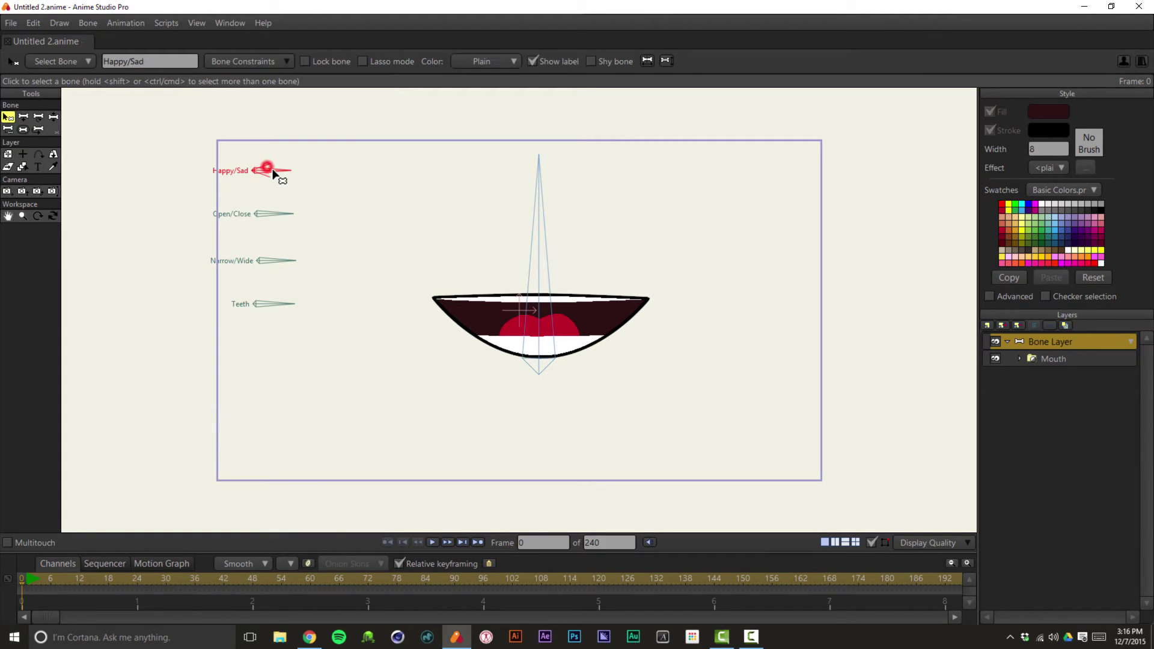
key("z")
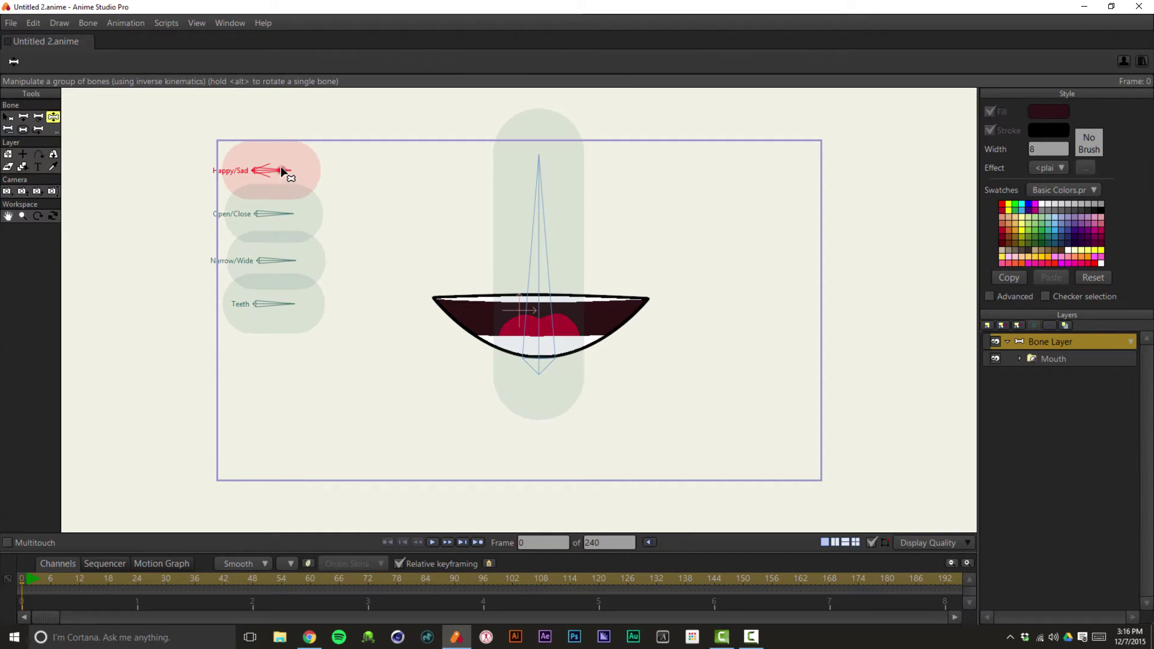
mouse_move(282, 171)
left_mouse_down()
mouse_move(283, 155)
mouse_move(271, 206)
mouse_move(291, 196)
mouse_move(292, 148)
mouse_move(286, 195)
mouse_move(294, 181)
mouse_move(279, 193)
mouse_move(291, 160)
mouse_move(301, 191)
mouse_move(291, 177)
mouse_move(280, 340)
left_mouse_up()
left_click(9, 116)
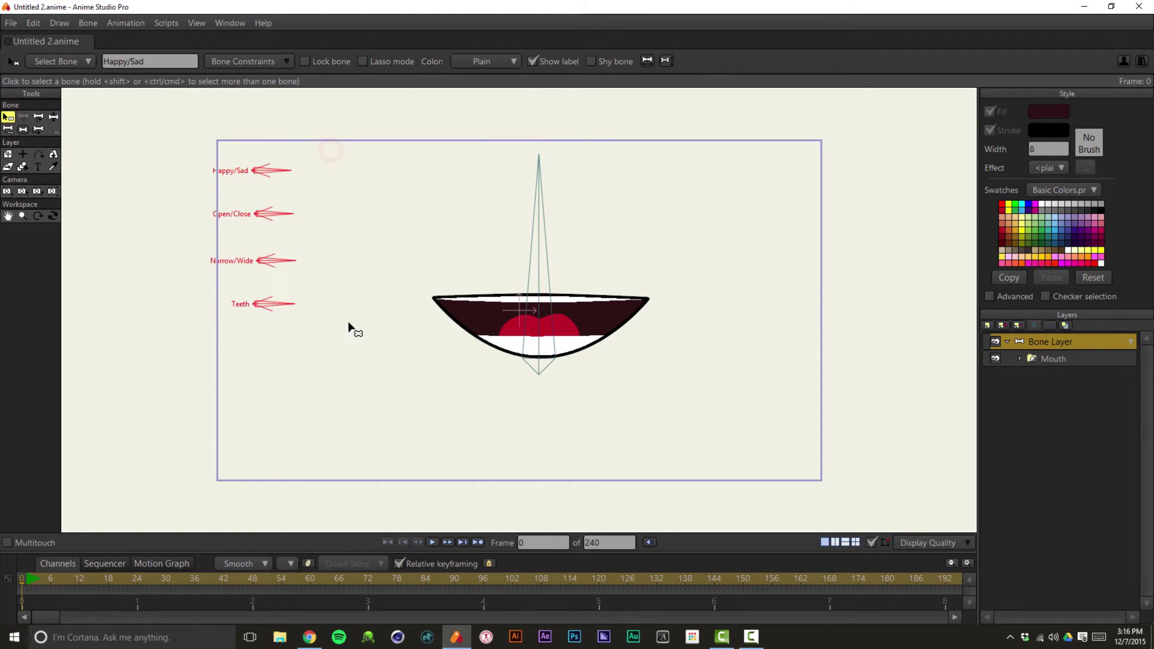
Tilt the Happy/Sad bone slightly downward at frame 0
left_click(361, 191)
key("z")
mouse_move(291, 175)
left_mouse_down()
mouse_move(280, 171)
mouse_move(288, 180)
mouse_move(296, 154)
mouse_move(283, 188)
mouse_move(306, 200)
mouse_move(278, 174)
mouse_move(294, 170)
left_mouse_up()
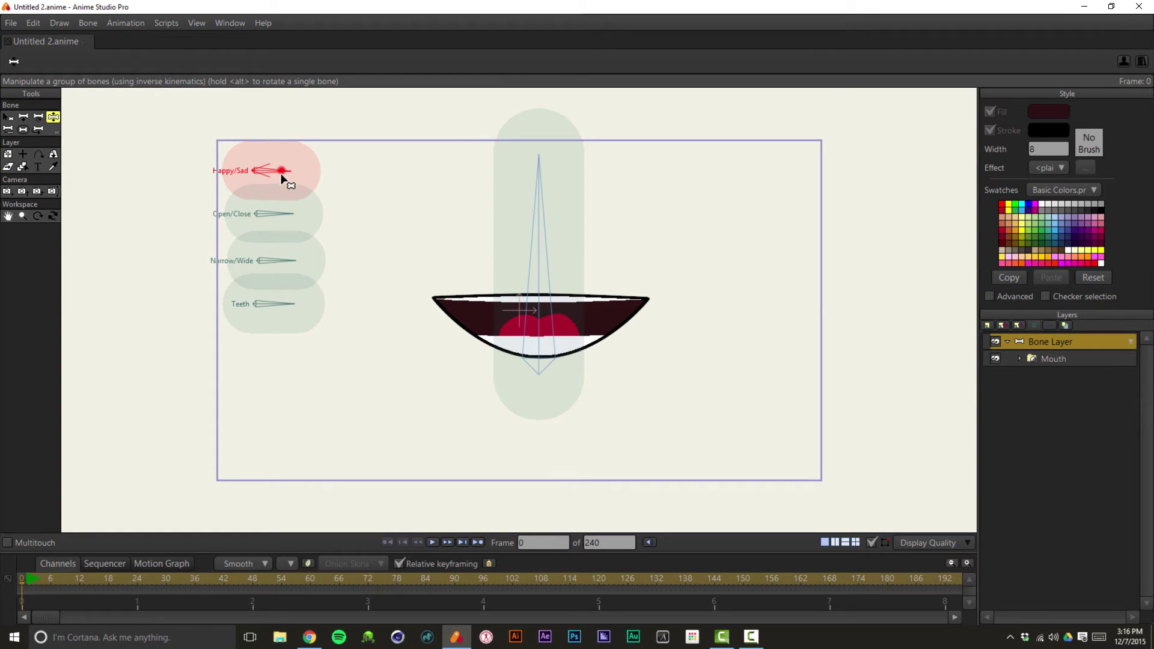
left_click_drag(283, 173, 270, 177)
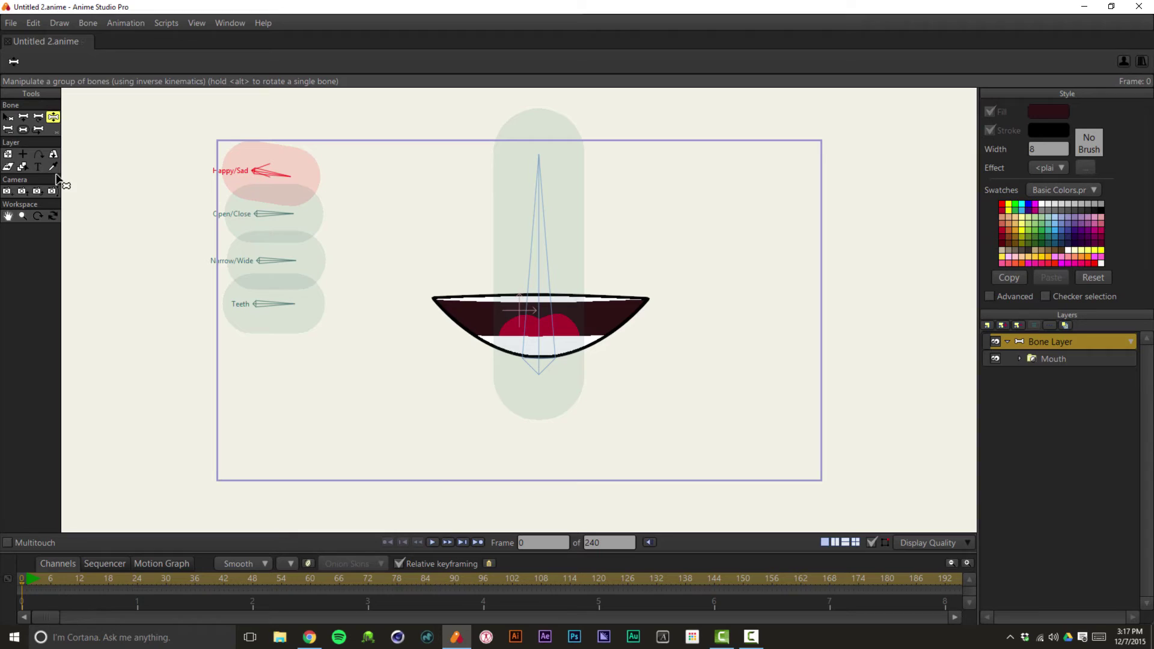
Shrink the bones' strength regions with the Bone Strength tool
left_click(10, 117)
left_click_drag(333, 140, 261, 394)
left_click(618, 188)
left_click_drag(644, 122, 252, 399)
left_click(25, 125)
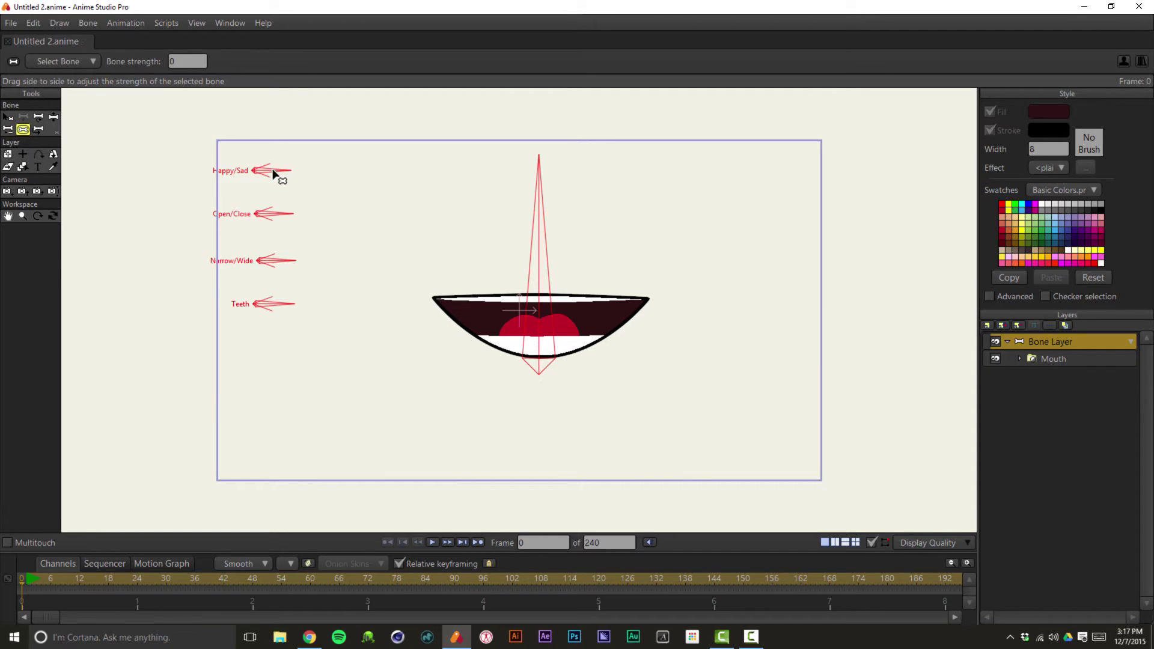
left_click_drag(426, 168, 240, 244)
Rotate the Happy/Sad bone upward to test the mouth
left_click(8, 117)
left_click(139, 158)
key("z")
left_click_drag(289, 174, 236, 340)
Shift the four control bones right and up so labels fit, then deselect
left_click(38, 117)
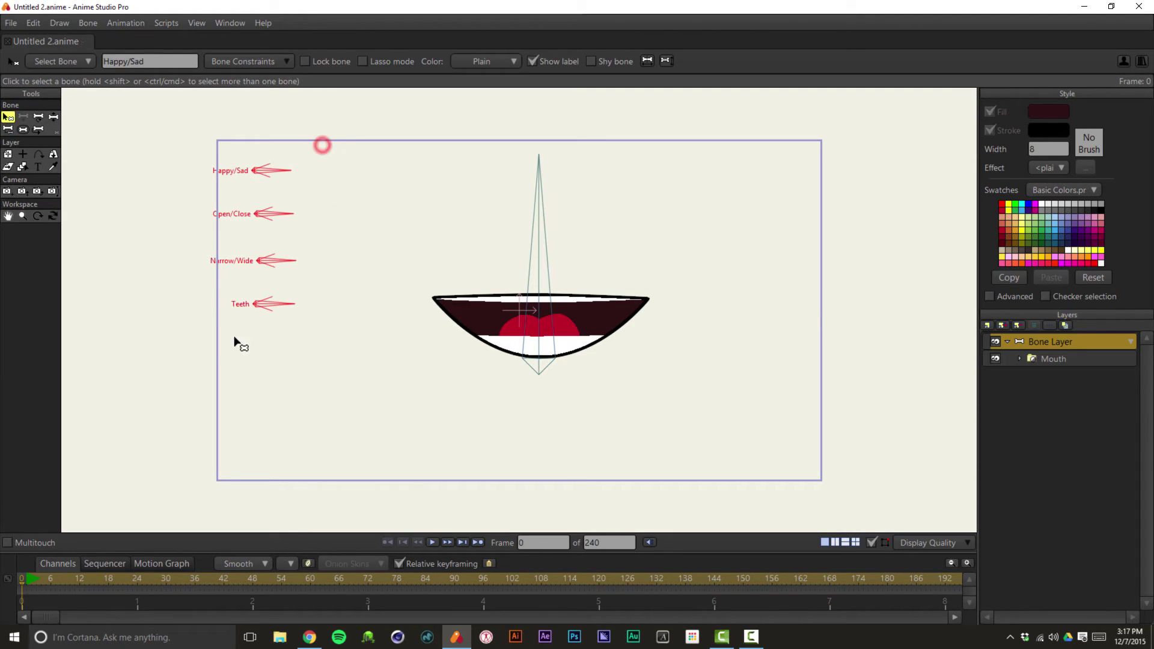
left_click_drag(257, 175, 282, 171)
left_click(9, 118)
left_click(337, 137)
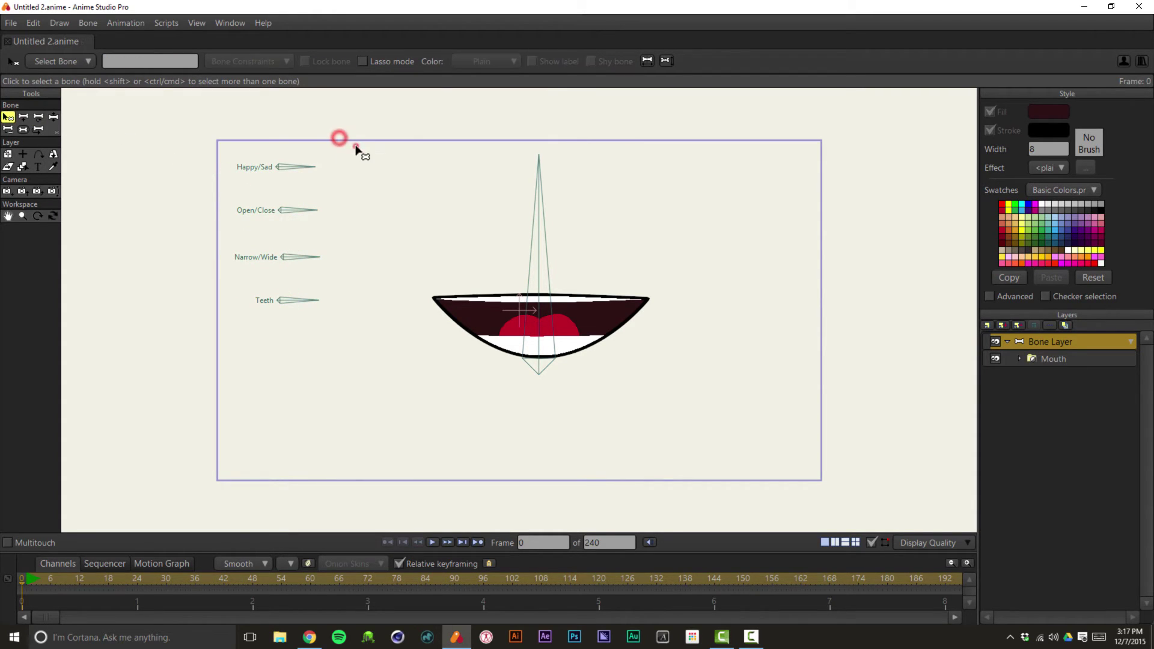
left_click_drag(355, 144, 378, 209)
Open the Actions window and place it, resized, to the right of the canvas
left_click(231, 24)
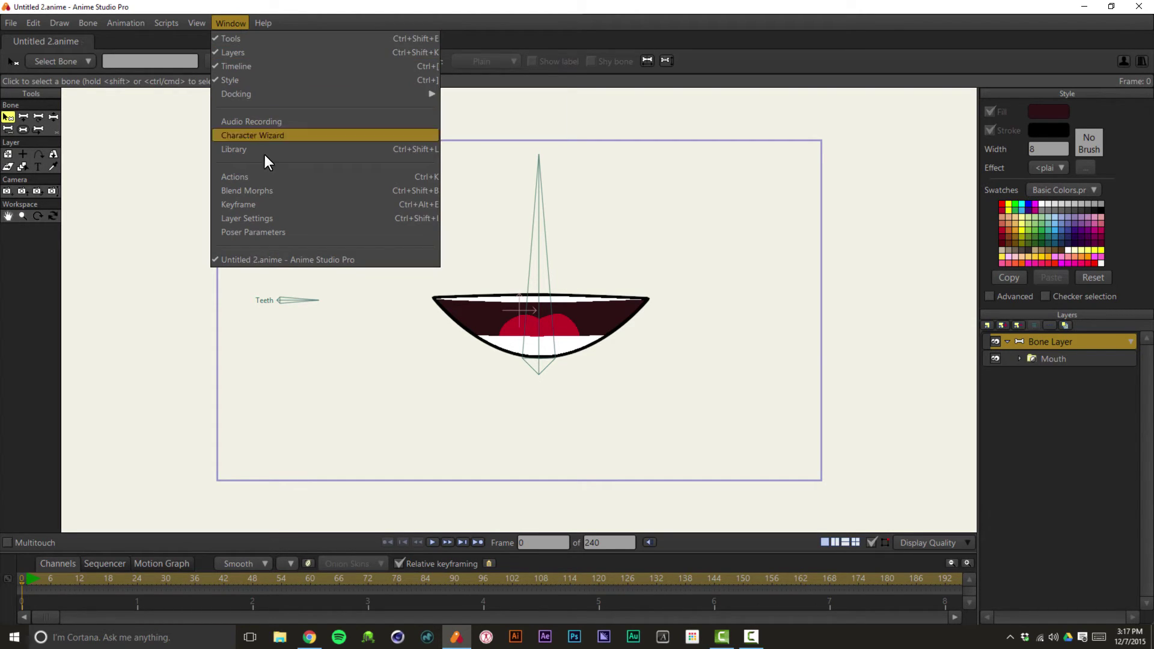
mouse_move(197, 18)
mouse_move(241, 18)
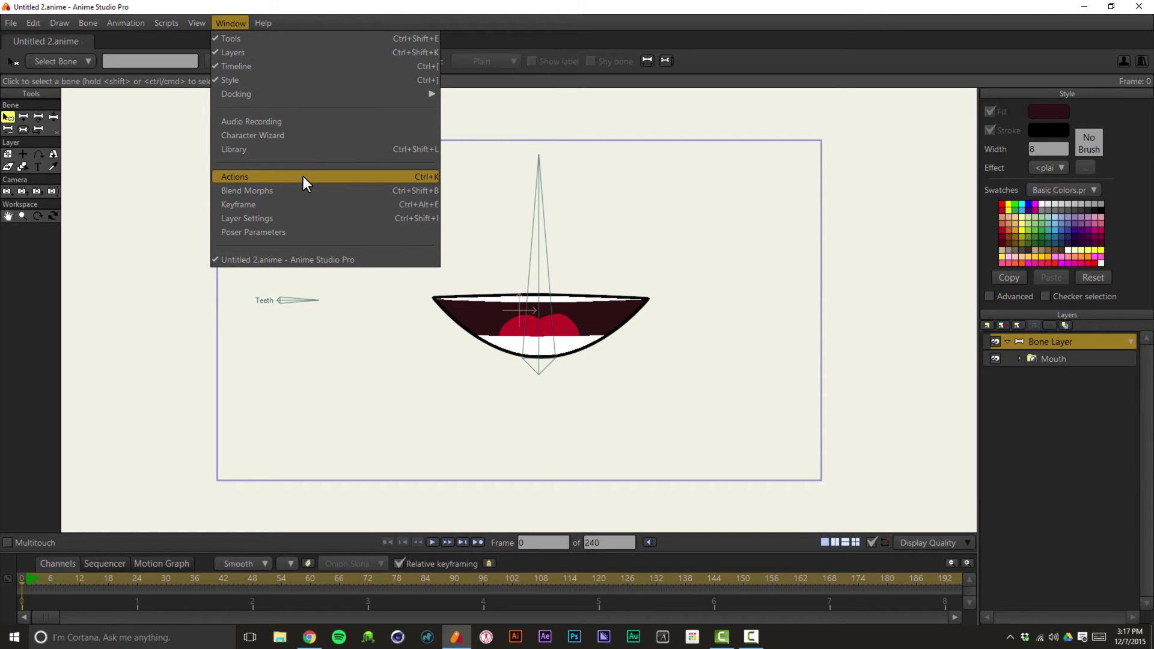
left_click(359, 174)
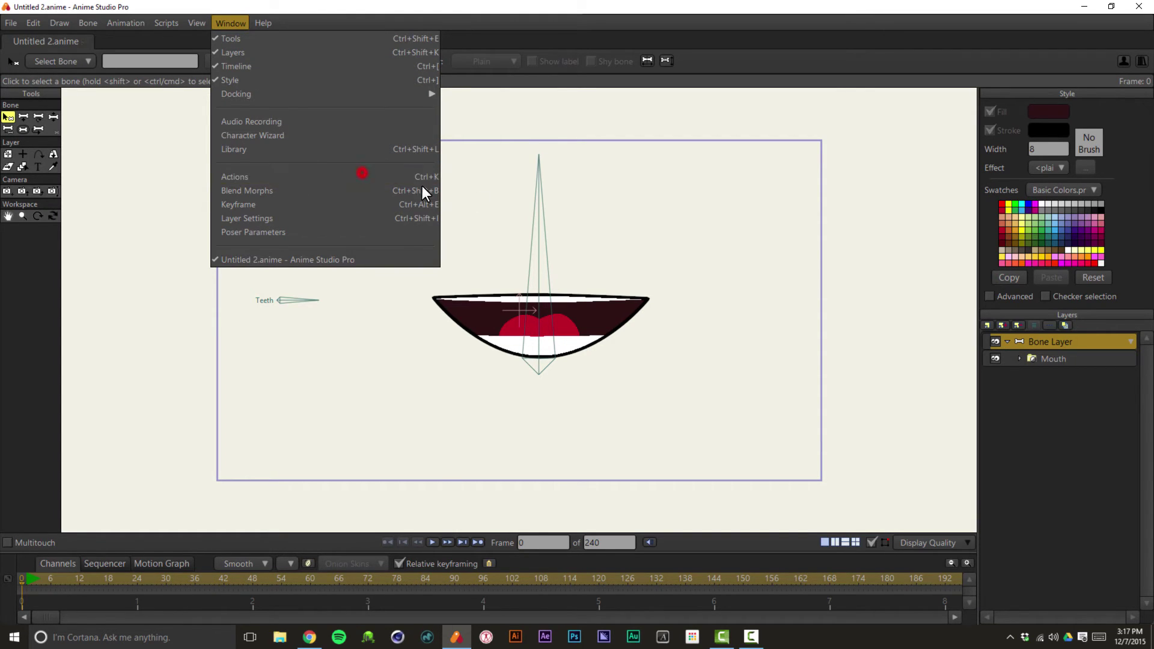
left_click_drag(357, 156, 808, 103)
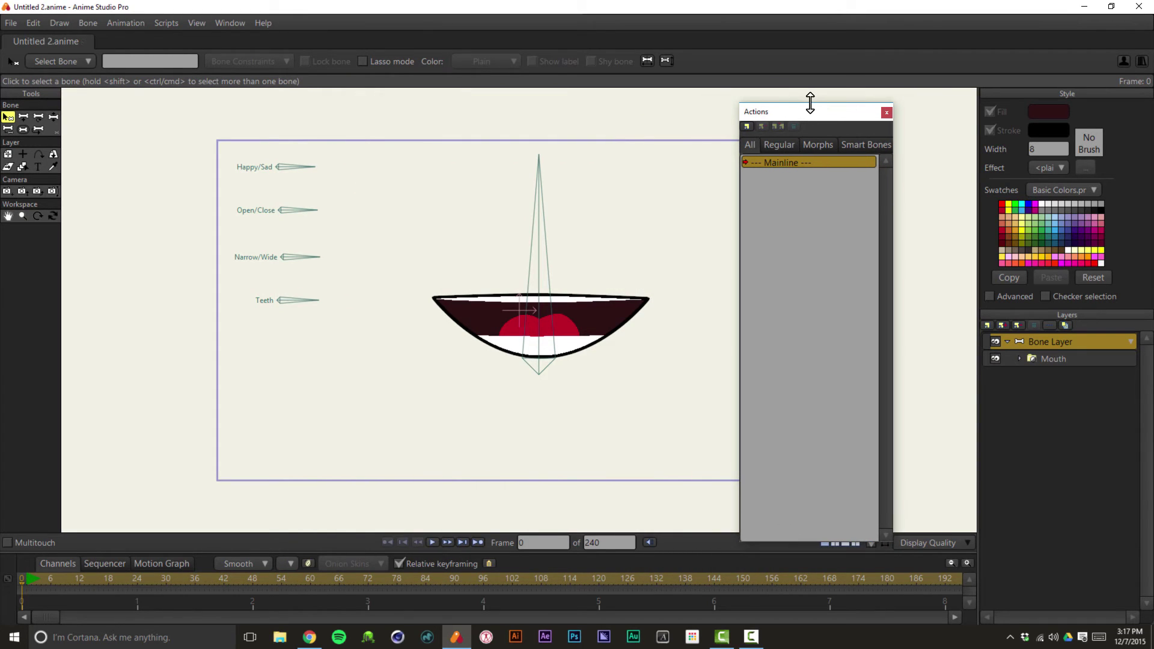
mouse_move(811, 102)
left_mouse_down()
mouse_move(817, 148)
mouse_move(821, 118)
left_mouse_up()
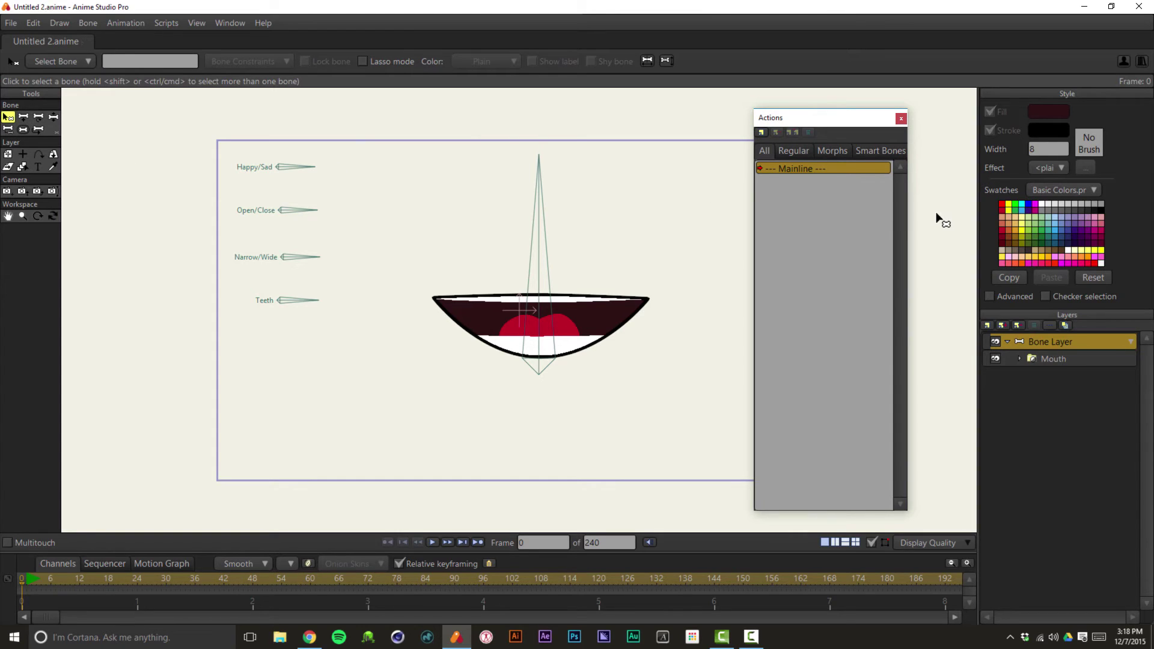
Lower both corner points of the Mouth Shape layer for a neutral almond shape
left_click(1022, 358)
left_click(1020, 358)
left_click(1076, 409)
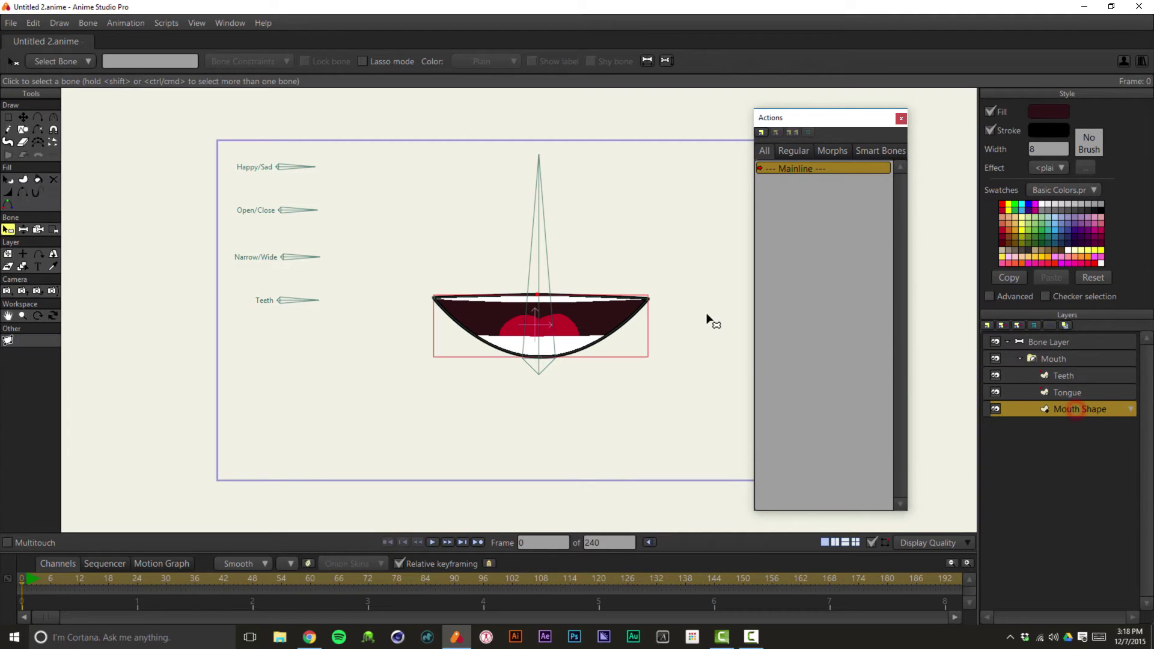
key("t")
key("h")
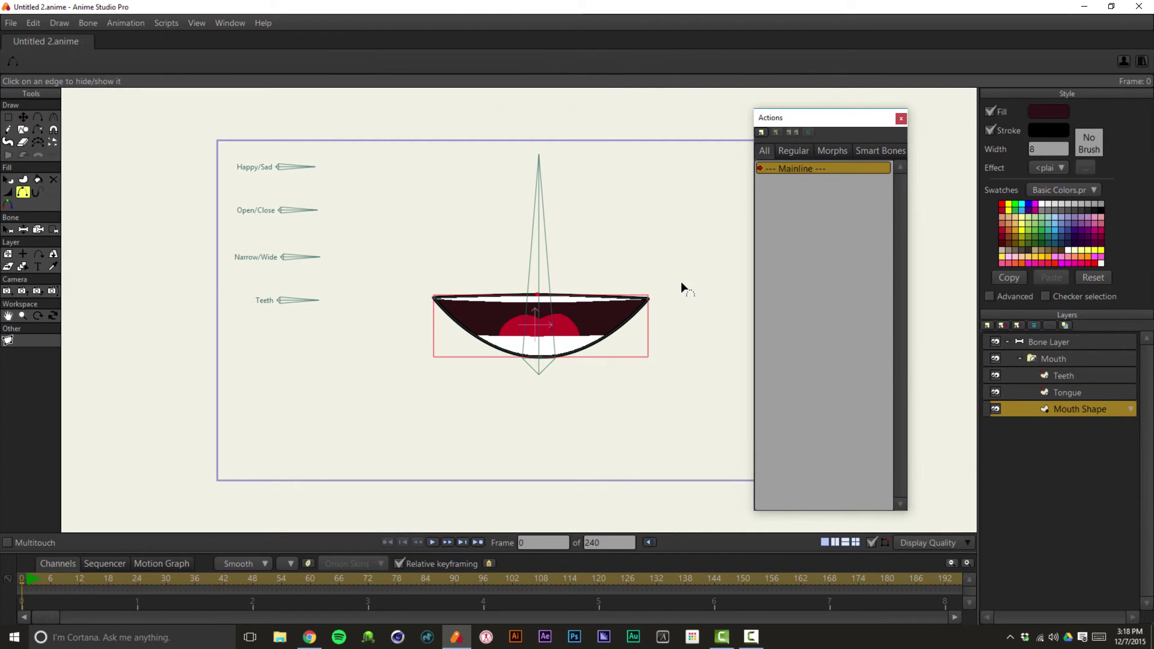
key("g")
left_click(682, 287)
left_click(422, 285)
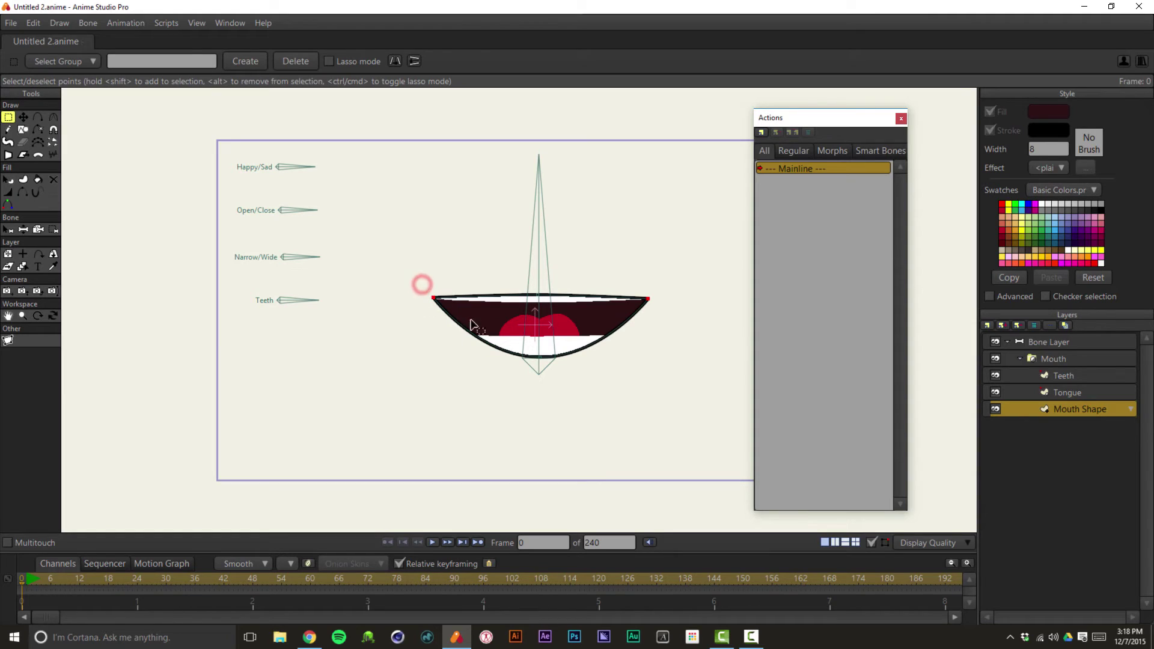
key("t")
mouse_move(636, 312)
left_mouse_down()
mouse_move(642, 330)
mouse_move(626, 319)
mouse_move(625, 329)
left_mouse_up()
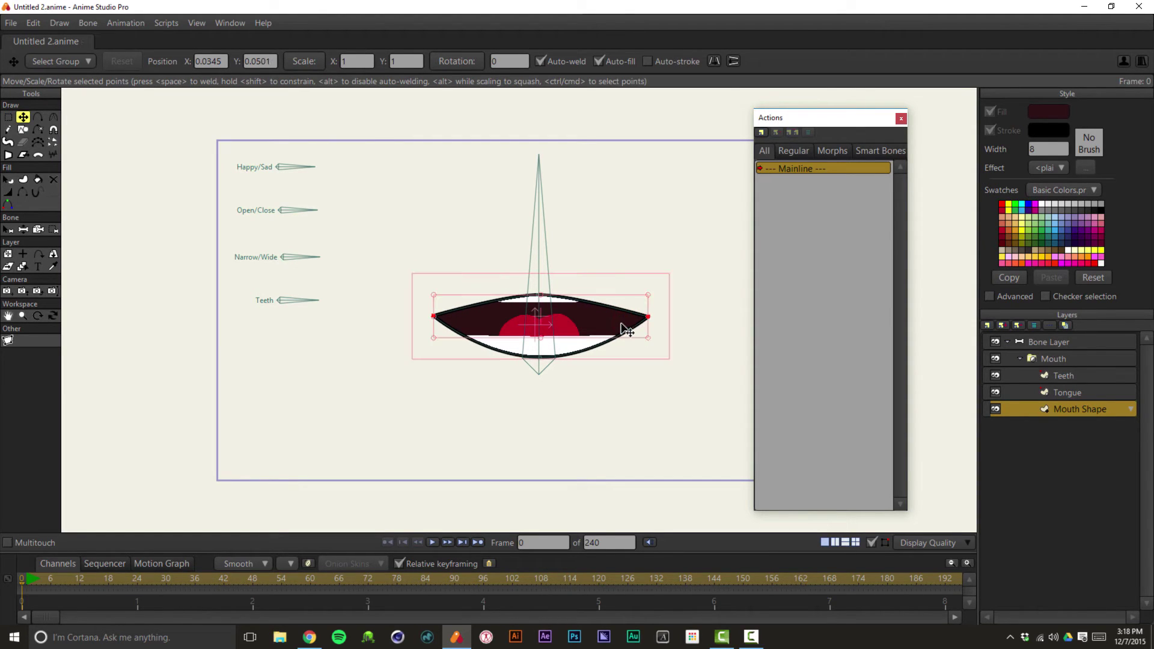
Test the Happy/Sad bone, leaving it rotated downward
left_click(387, 228)
key("z")
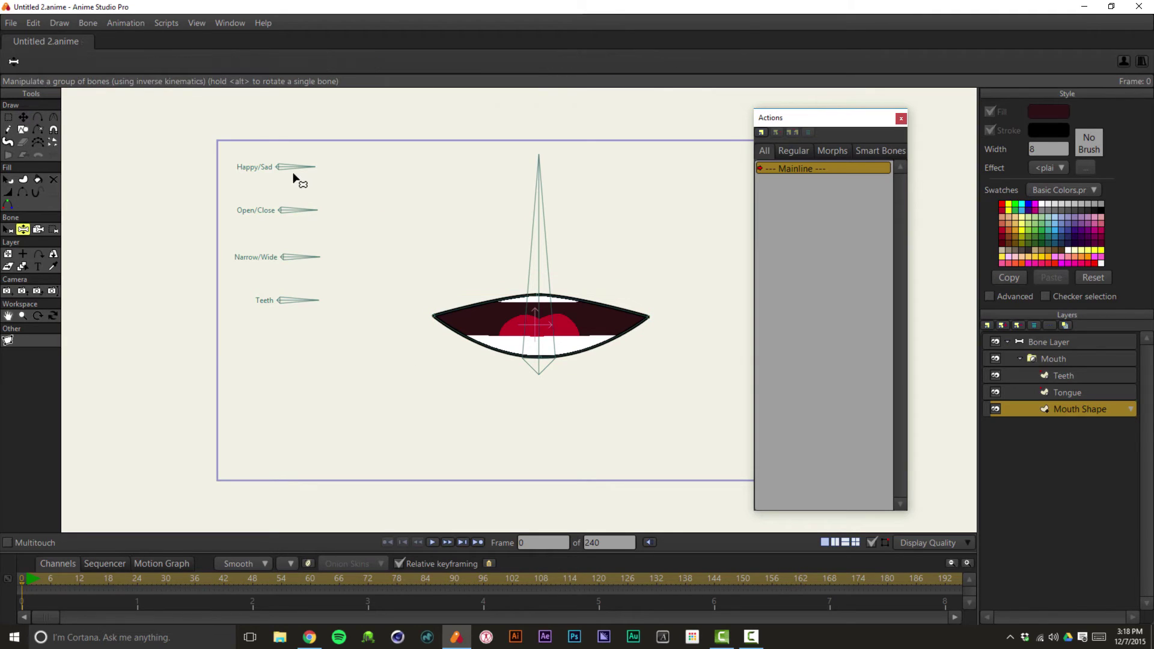
left_click_drag(301, 174, 304, 150)
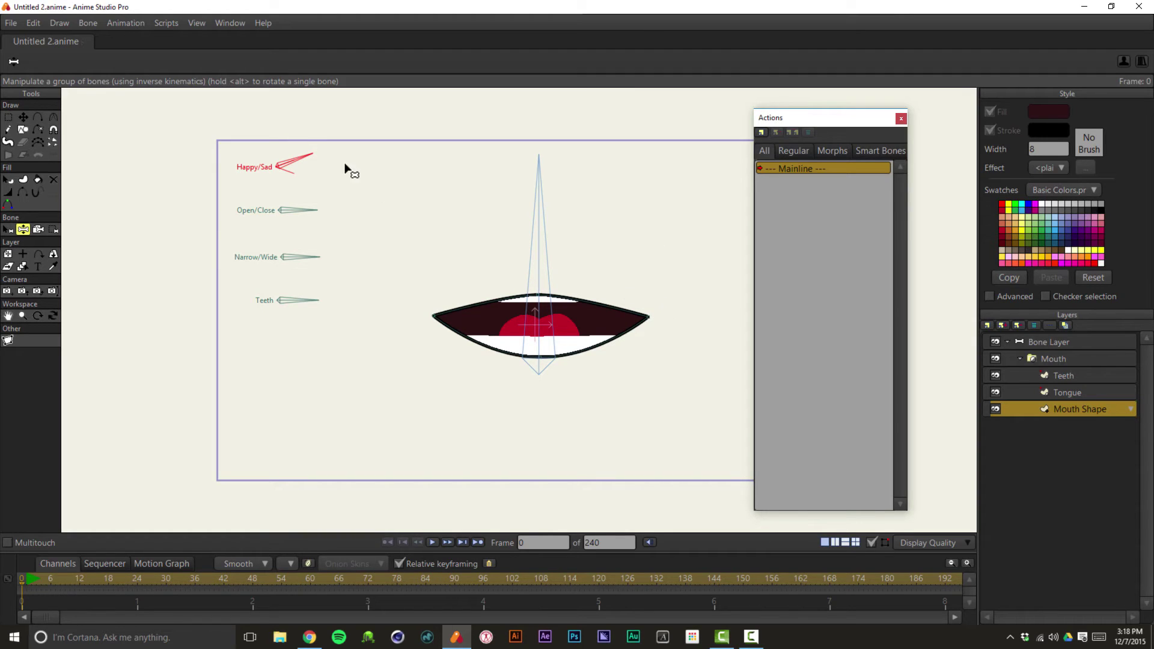
left_click(305, 159)
left_click_drag(307, 167, 302, 215)
Create a new action named Happy/Sad, copied from the Happy/Sad bone's name
left_click(1055, 345)
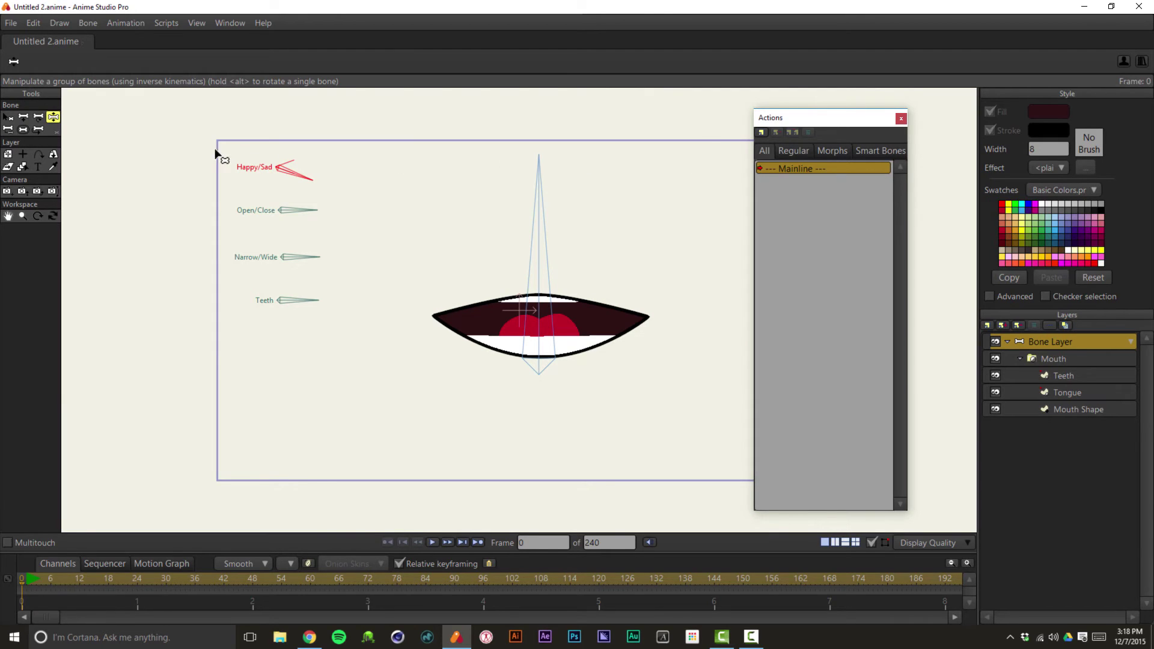
left_click(9, 116)
left_click(286, 166)
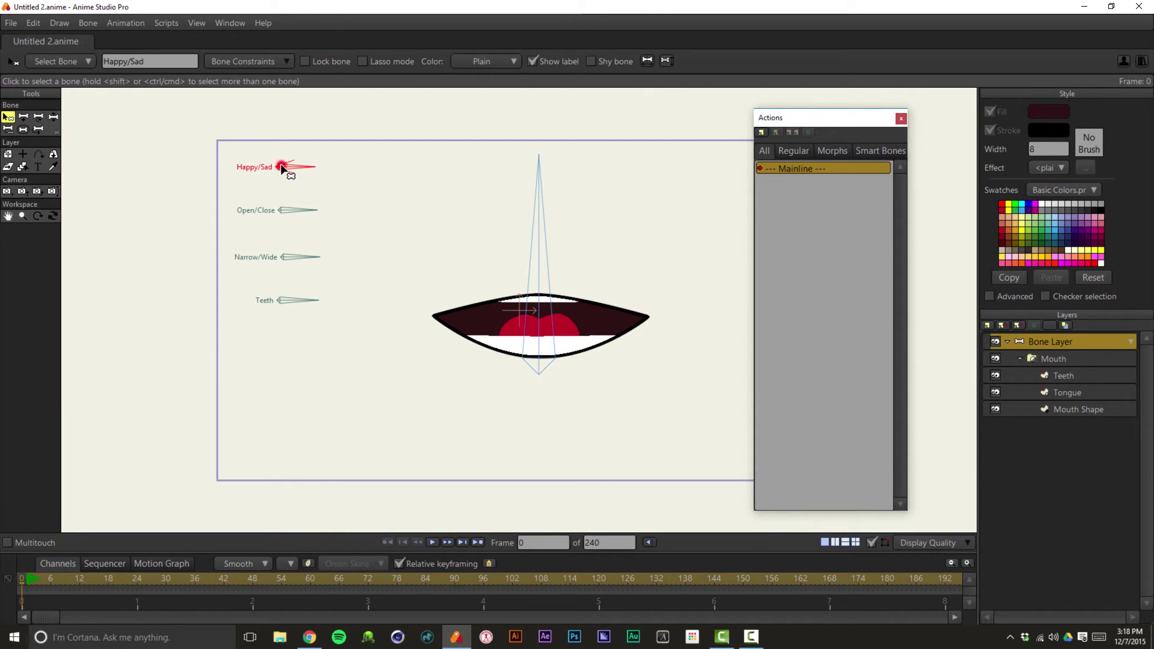
left_click(151, 57)
key("ctrl+c")
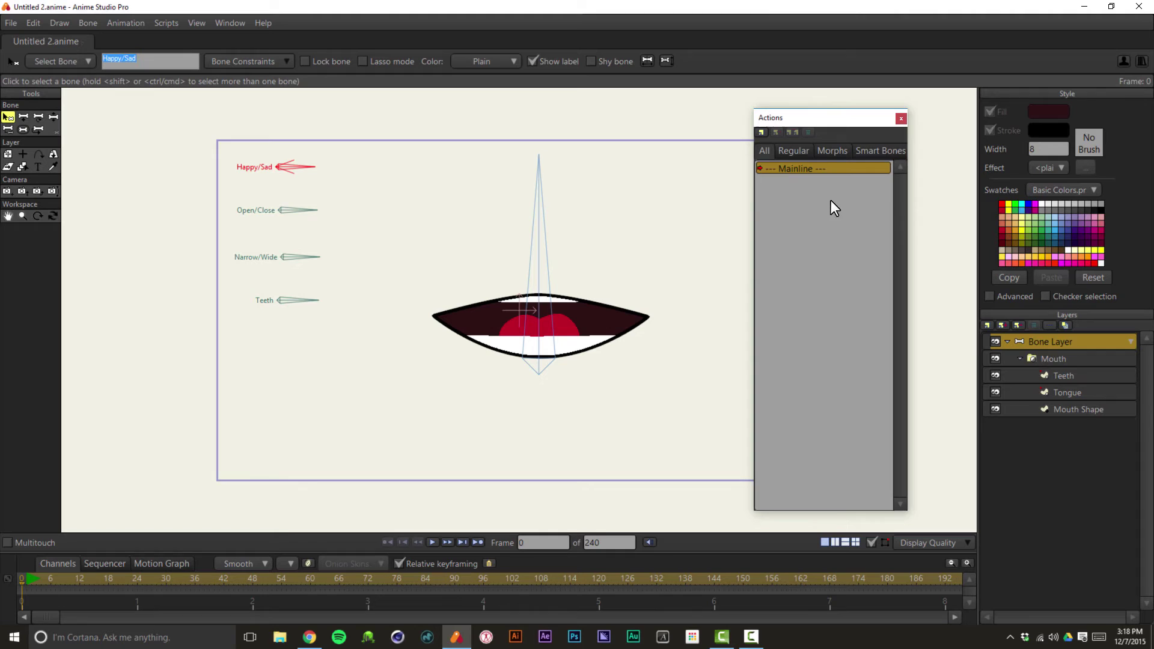
left_click(761, 133)
left_click_drag(607, 272, 804, 202)
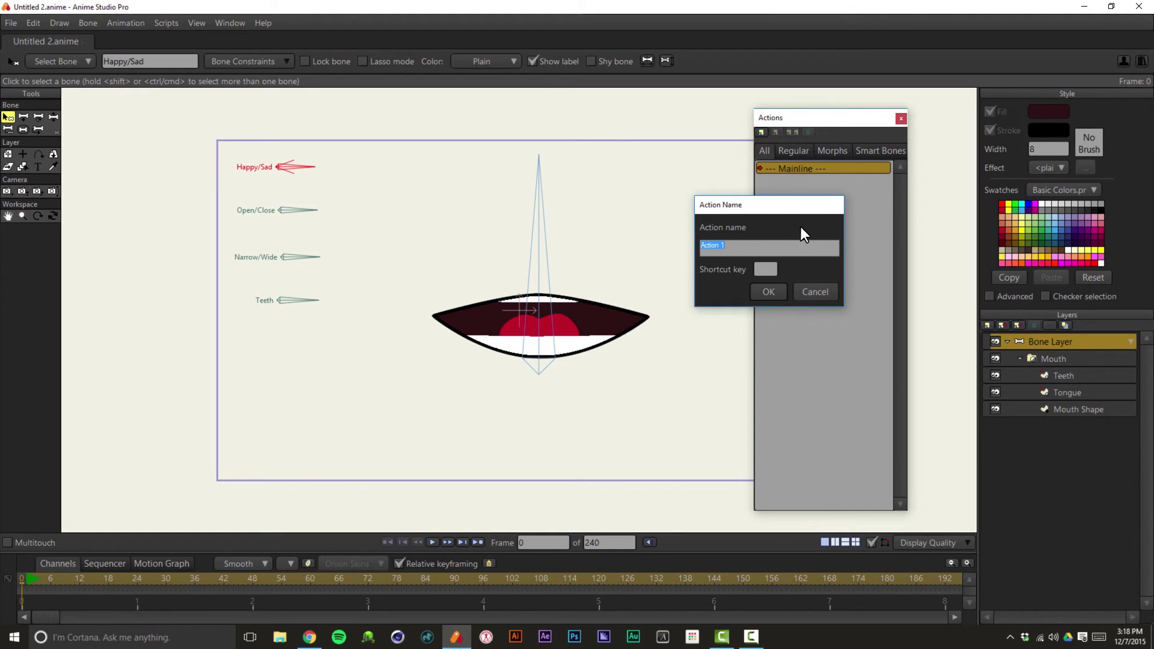
key("ctrl+v")
left_click(774, 295)
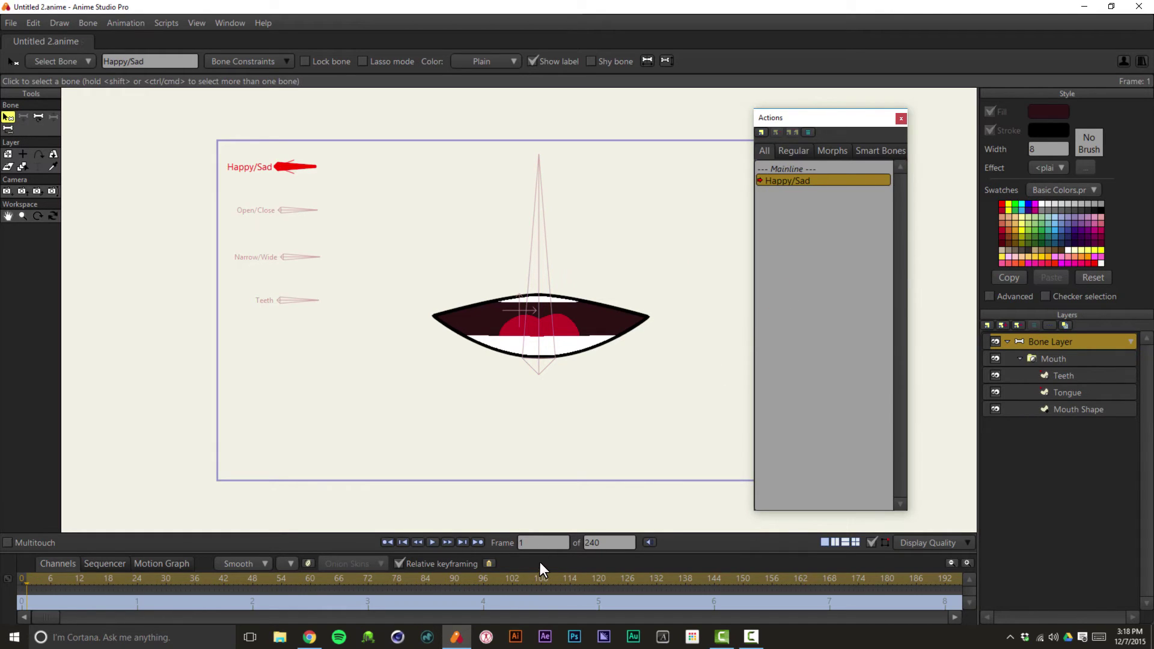
At frame 24, rotate Happy/Sad up and raise the mouth points into a smile
left_click_drag(543, 553, 548, 479)
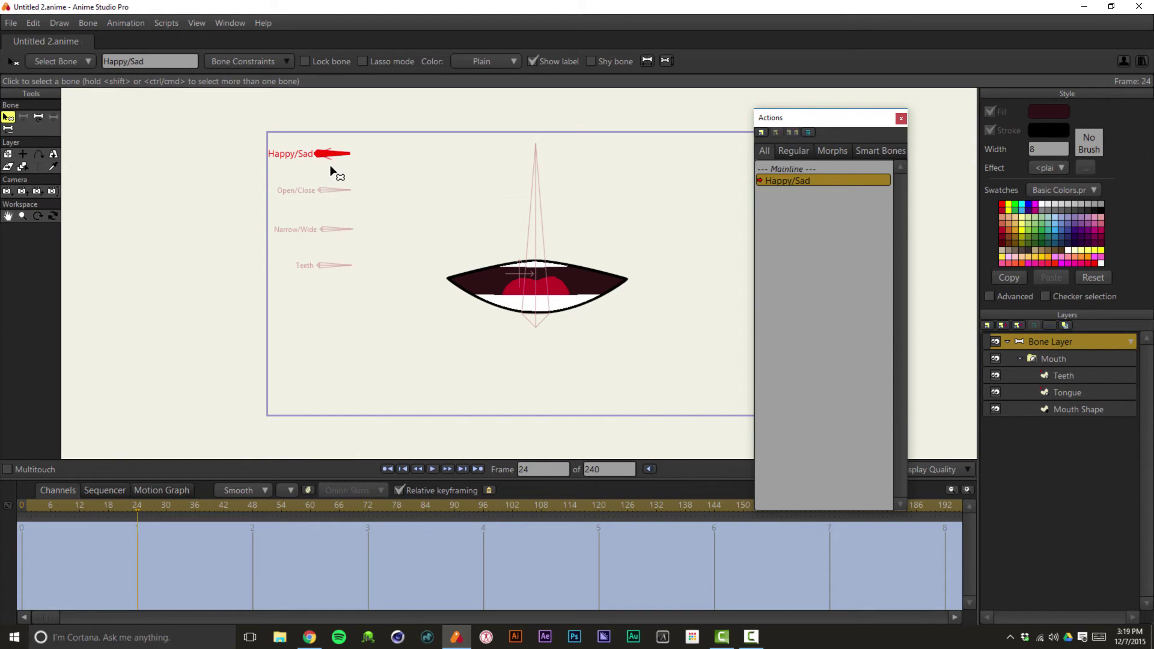
key("t")
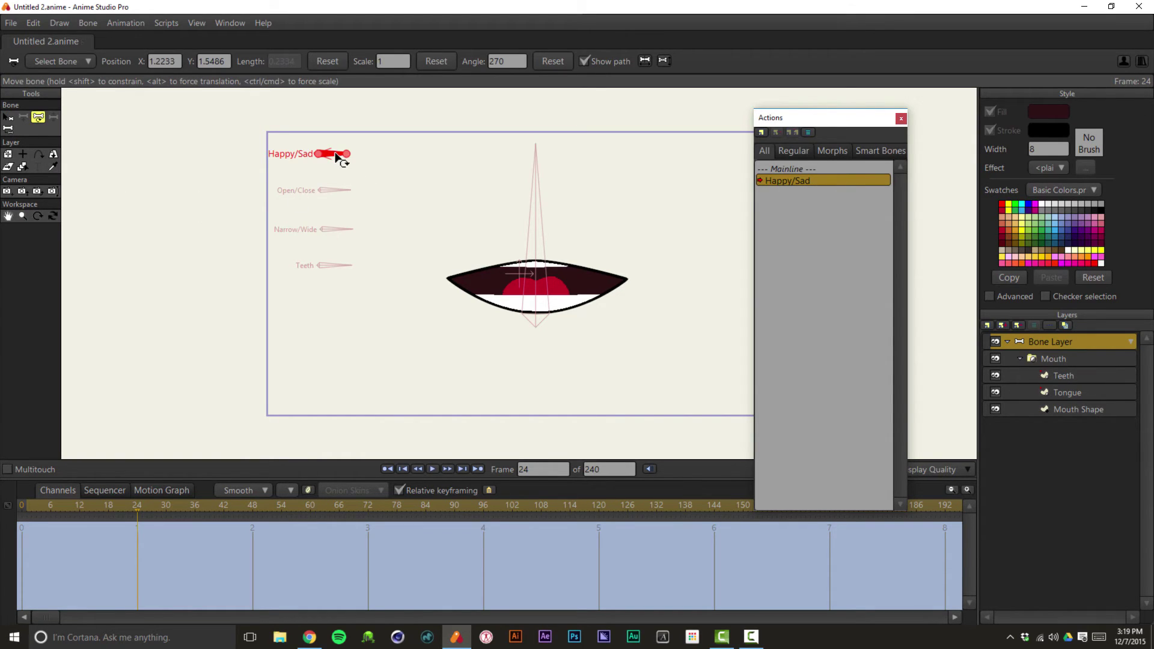
left_click_drag(338, 158, 334, 123)
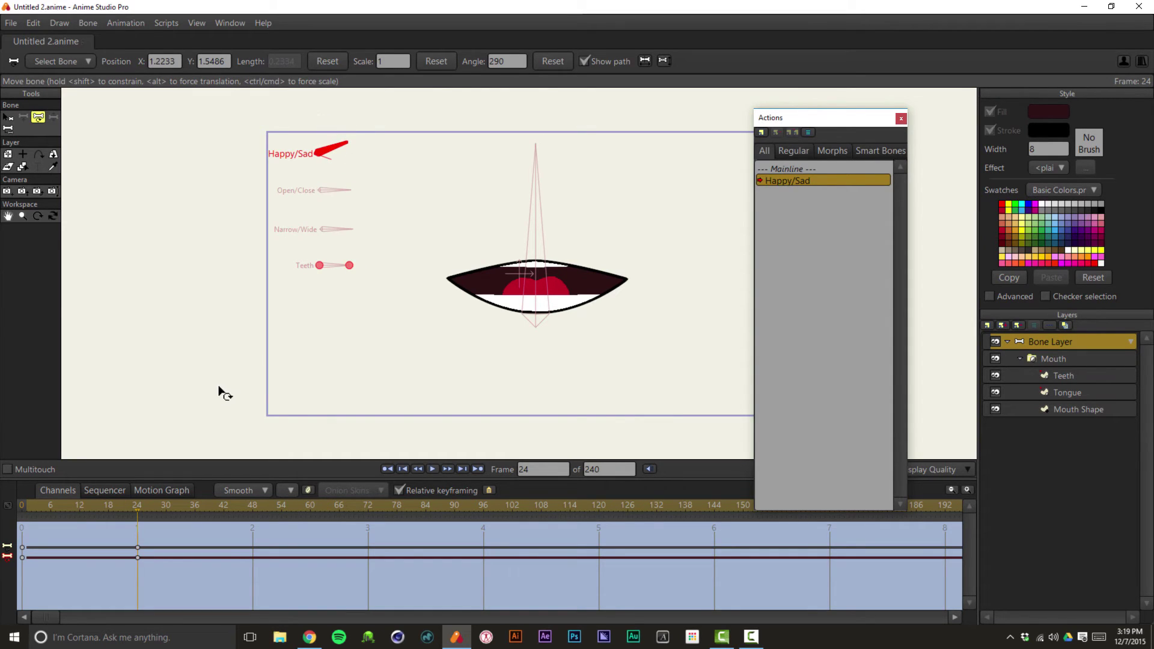
left_click(1074, 408)
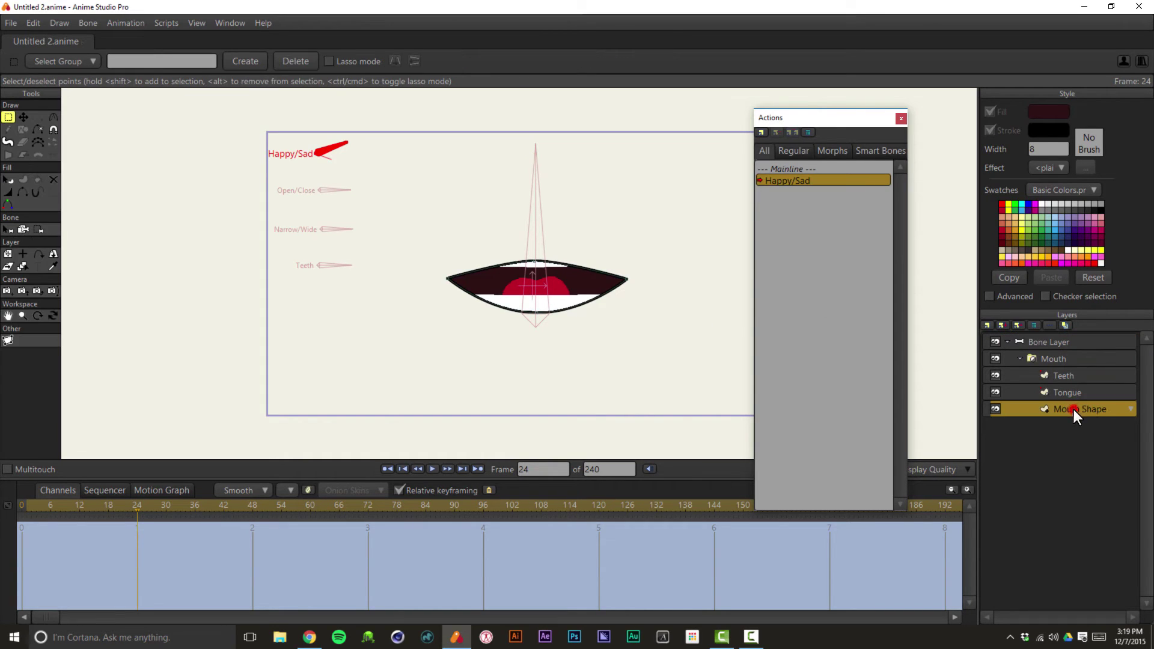
left_click_drag(676, 280, 369, 283)
key("t")
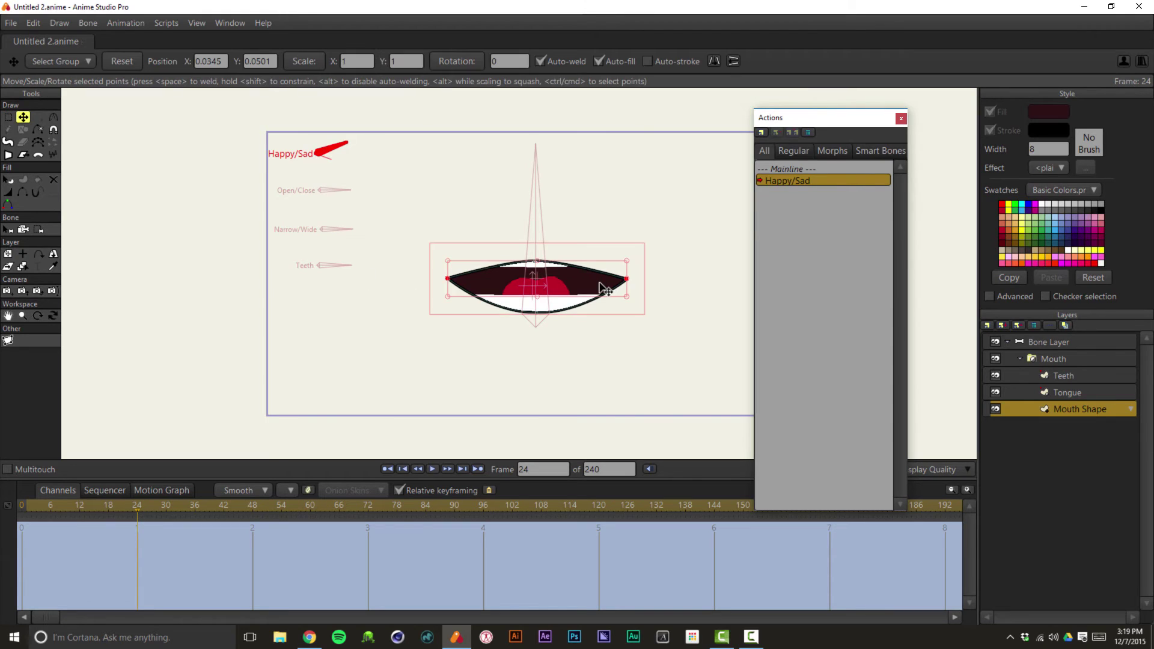
left_click_drag(604, 288, 603, 263)
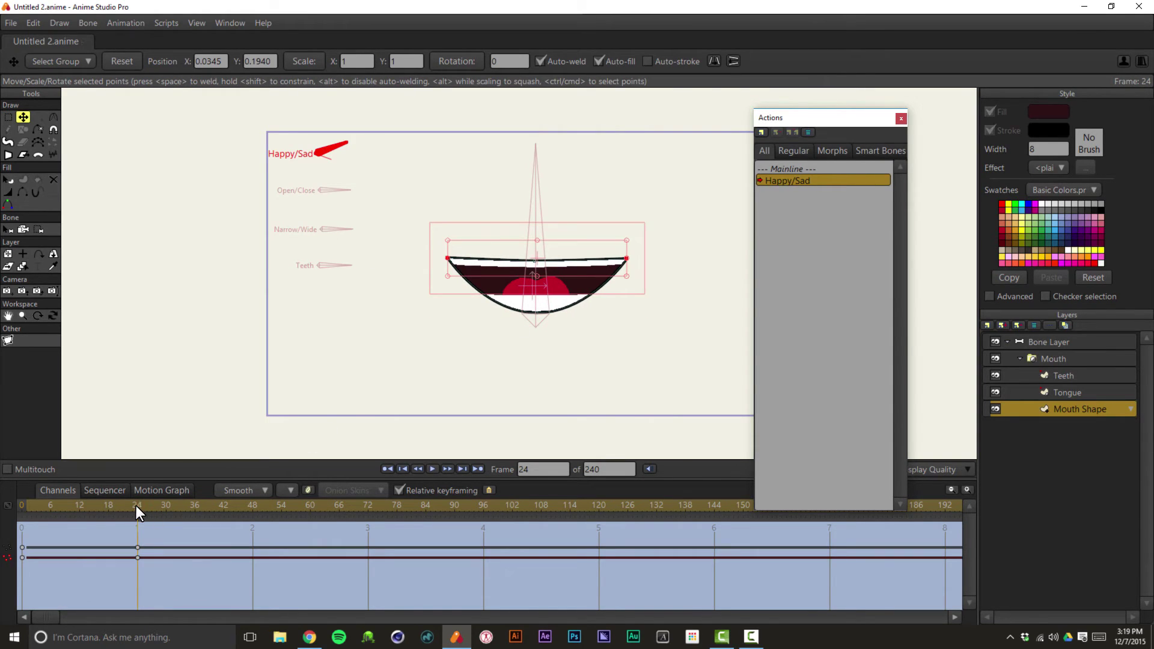
mouse_move(135, 507)
left_mouse_down()
mouse_move(29, 513)
mouse_move(141, 508)
mouse_move(32, 517)
mouse_move(137, 521)
left_mouse_up()
With the Bone Layer selected, make Mainline active and add a new action named Happy/Sad 2
left_click(1023, 343)
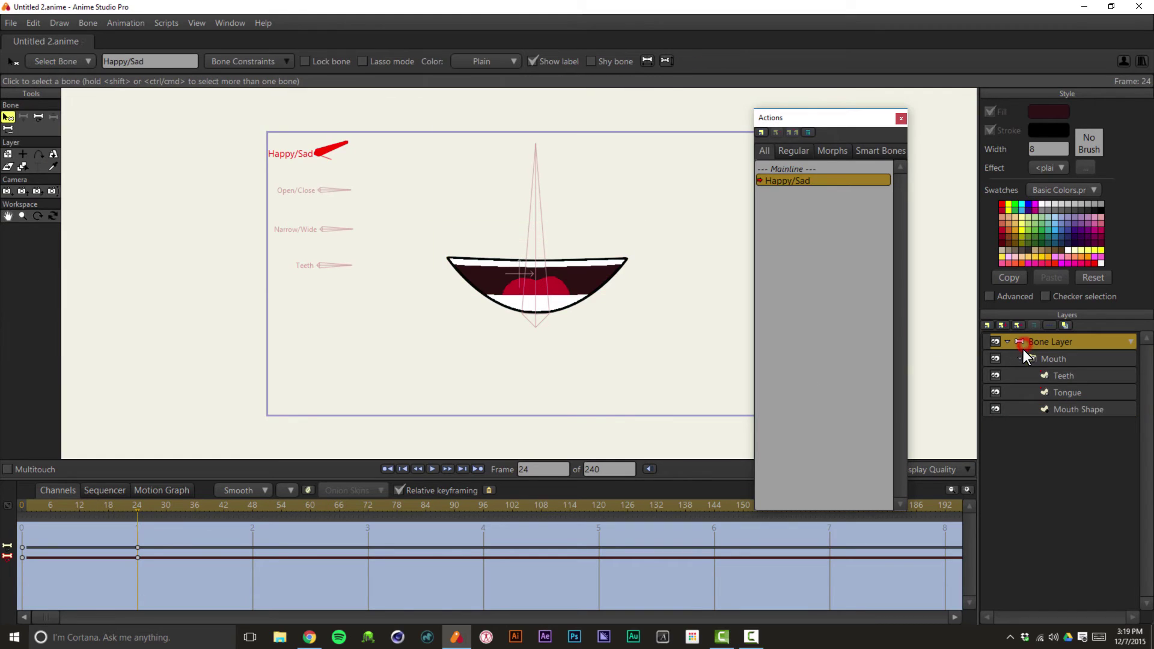
left_click(812, 169)
double_click(805, 168)
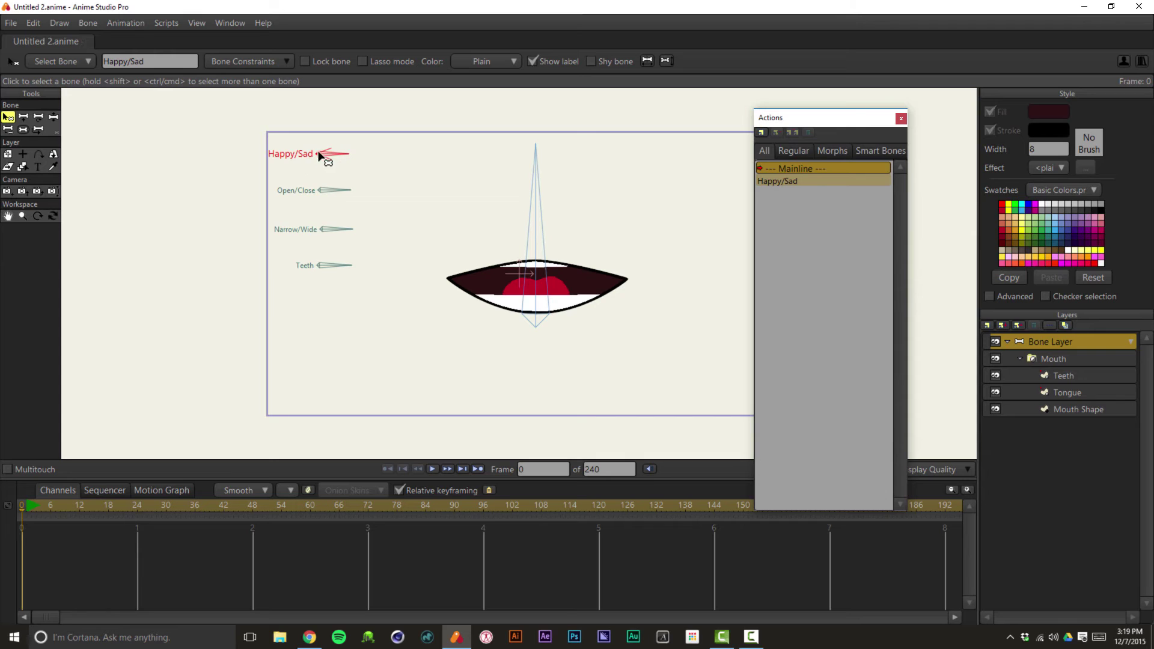
left_click(760, 131)
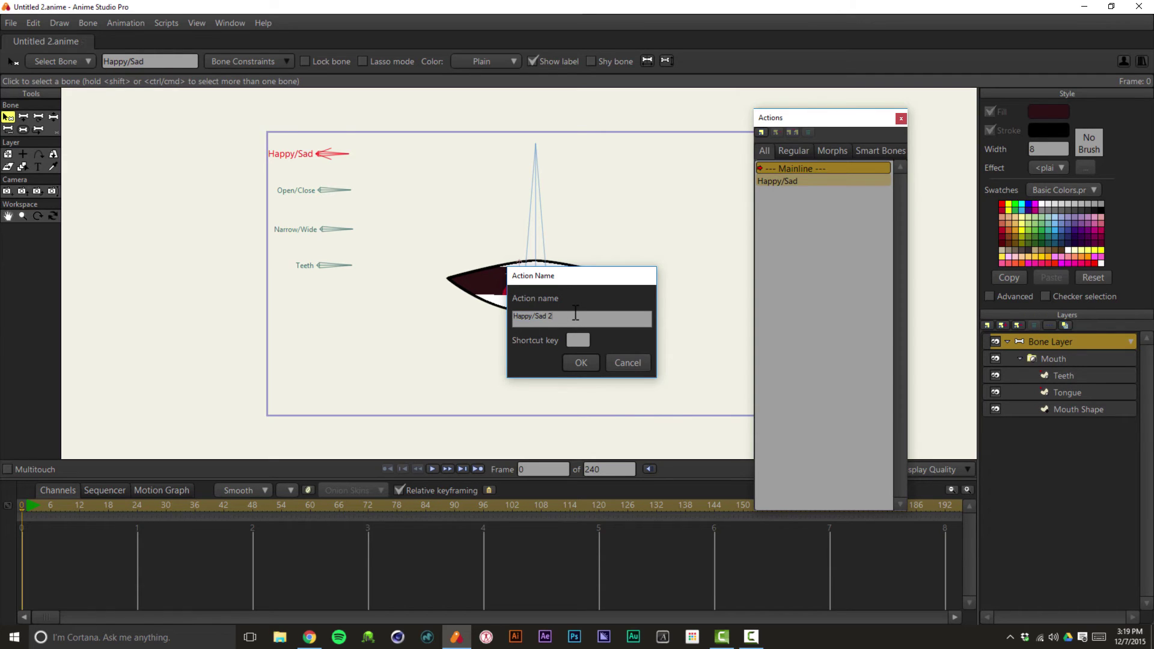
key("Return")
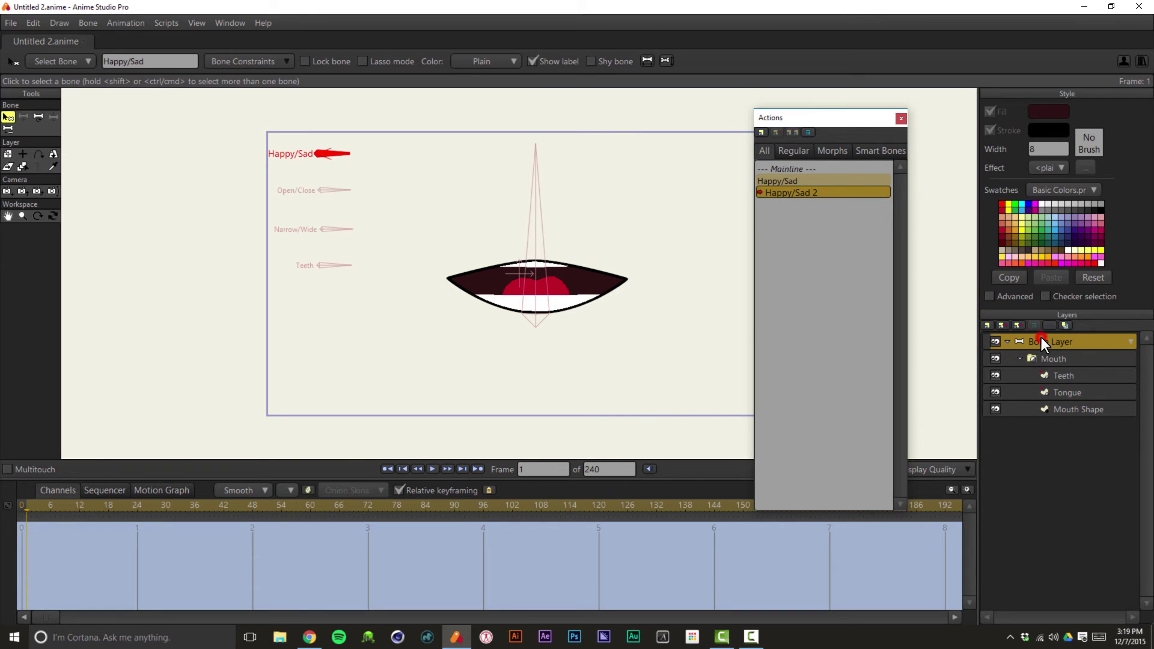
At frame 24, rotate the Happy/Sad bone downward
left_click(138, 505)
key("t")
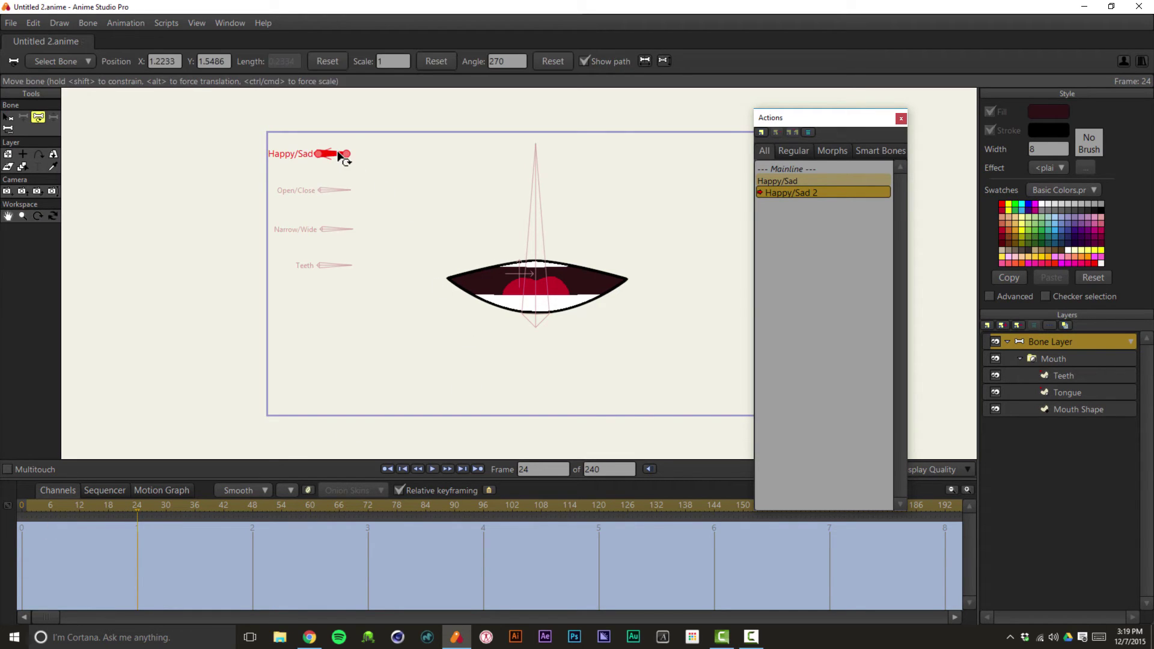
left_click_drag(342, 156, 328, 186)
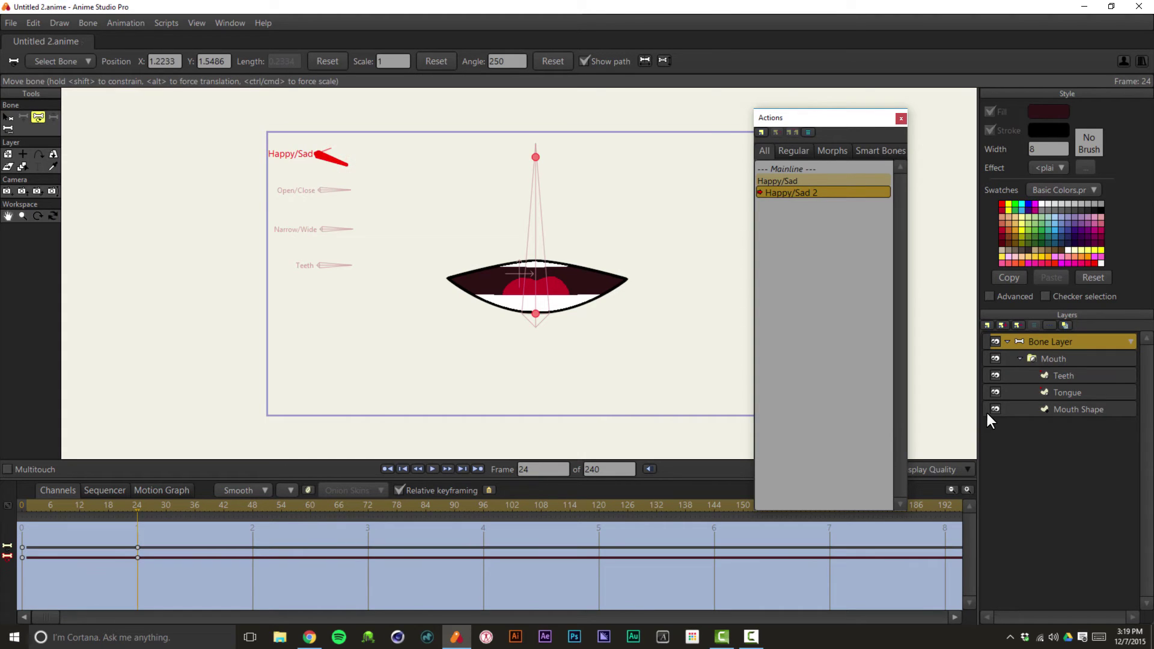
Pull all Mouth Shape points down into a frown, then return to Mainline on the Bone Layer
left_click(1076, 412)
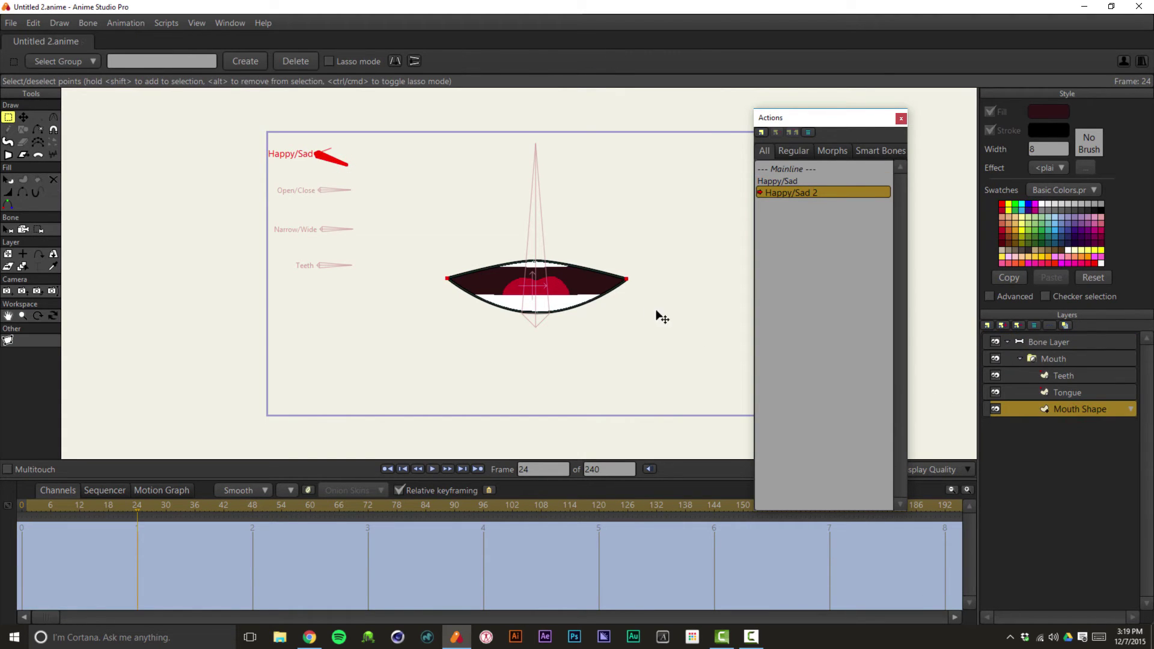
key("ctrl+a")
left_click_drag(617, 290, 620, 317)
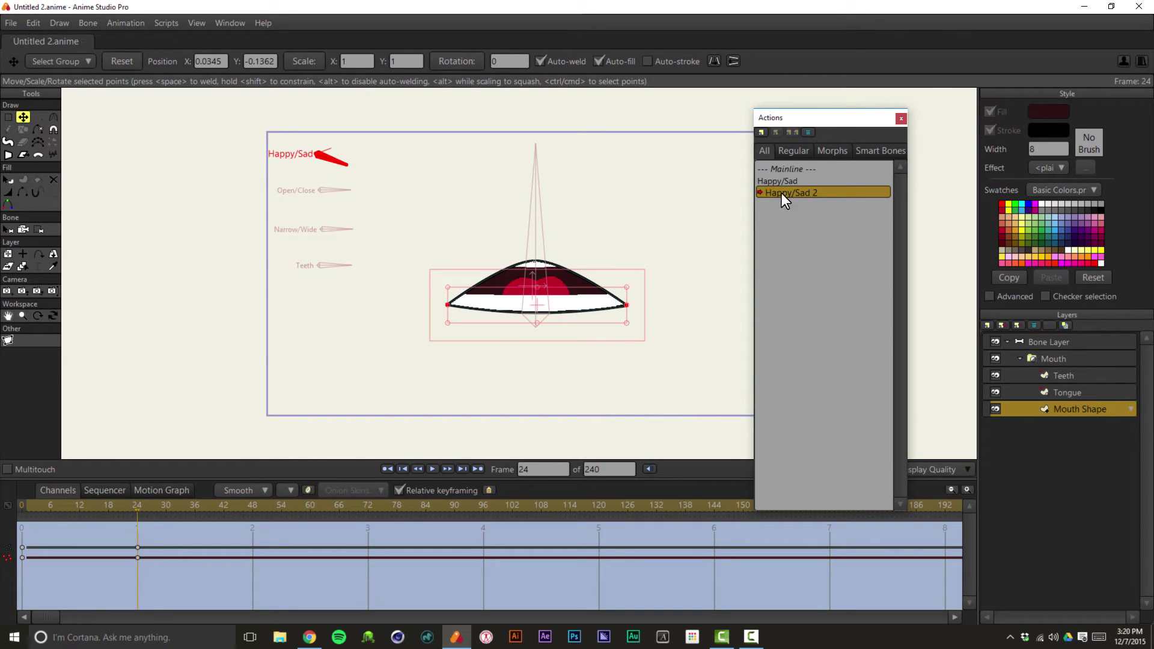
left_click(800, 168)
left_click(1053, 341)
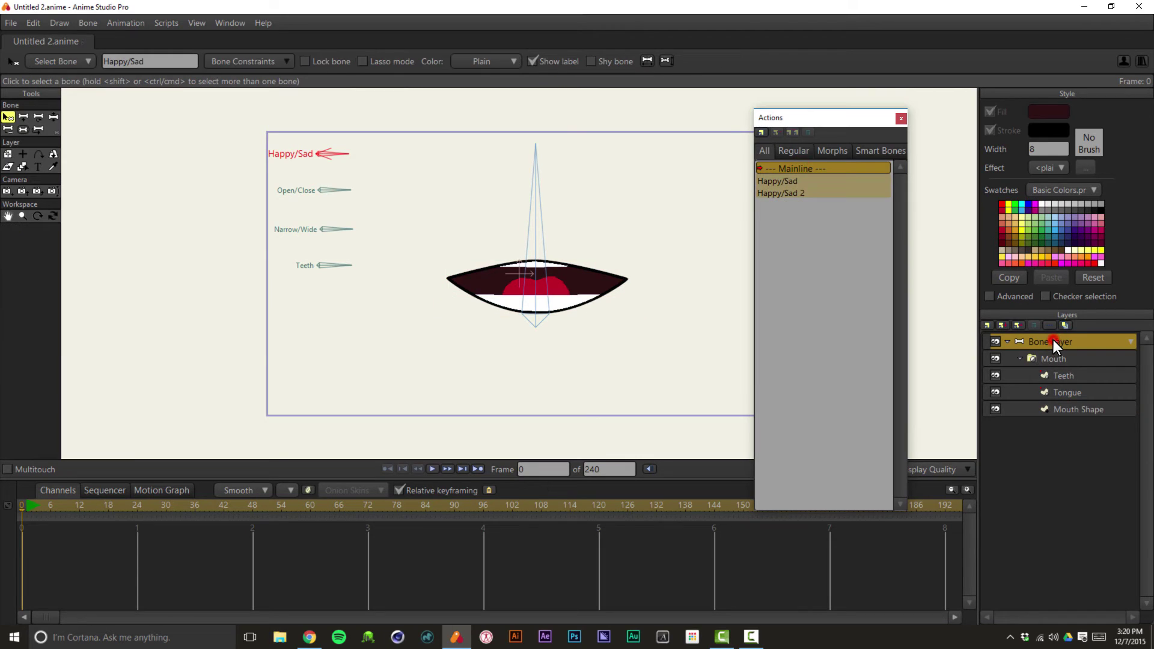
Pose the Happy/Sad bone to test the smile, then pick the Open/Close bone with Select Bone
key("z")
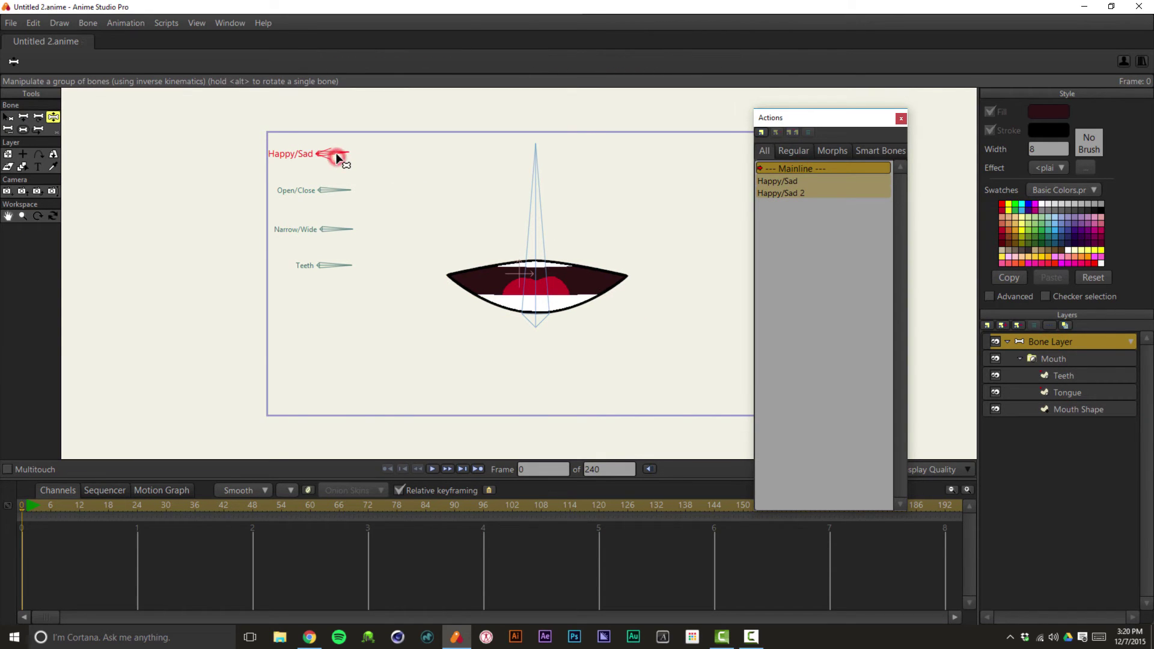
mouse_move(337, 157)
left_mouse_down()
mouse_move(338, 143)
mouse_move(337, 181)
mouse_move(340, 163)
left_mouse_up()
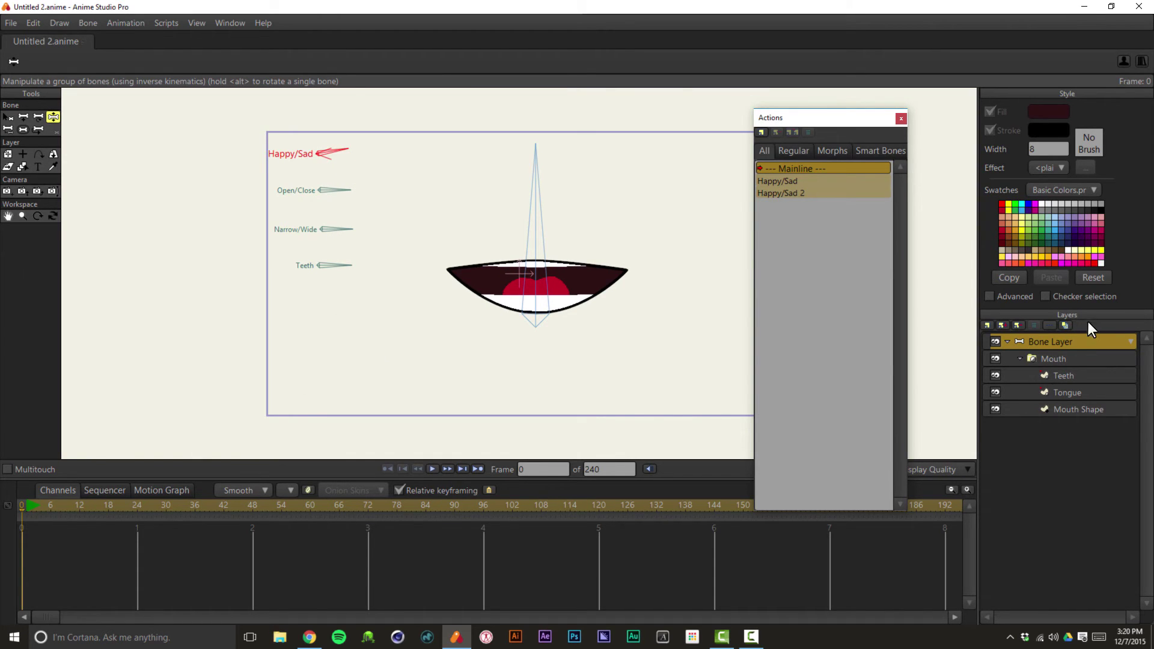
left_click(335, 191)
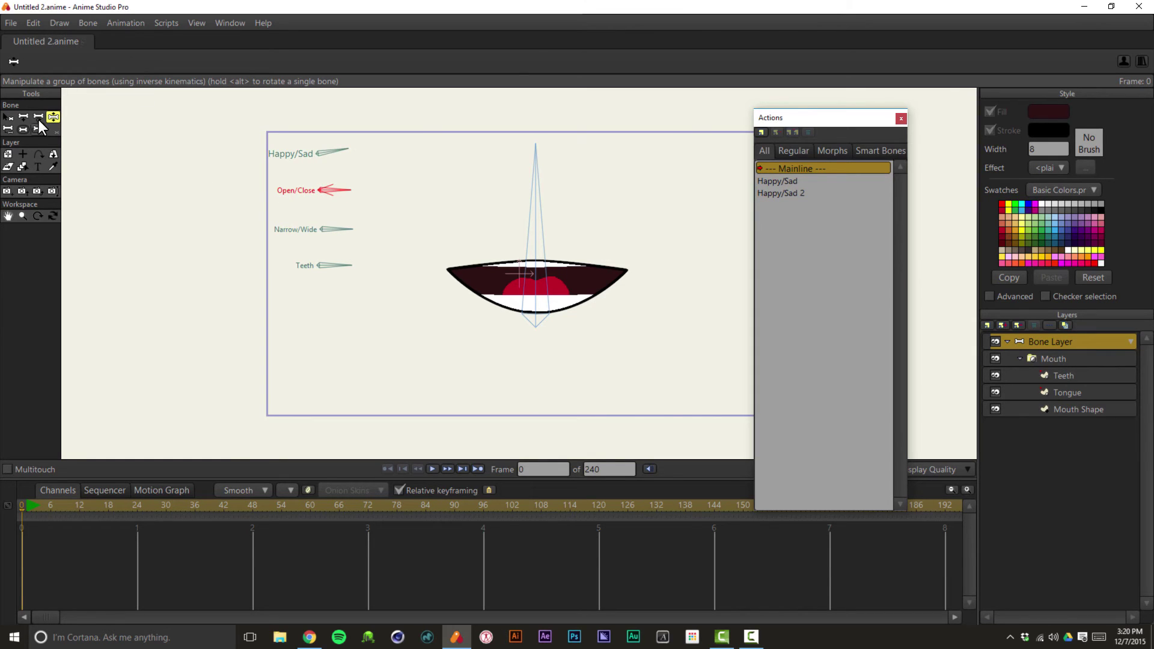
left_click(10, 115)
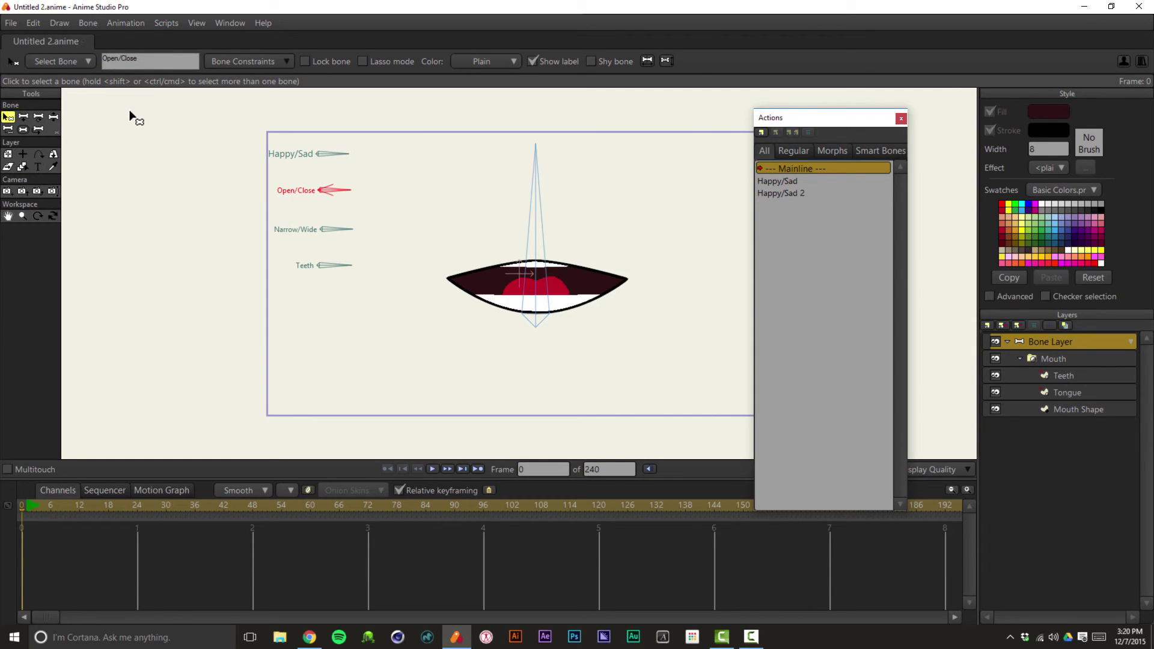
Create a new action named Open/Close
left_click(762, 131)
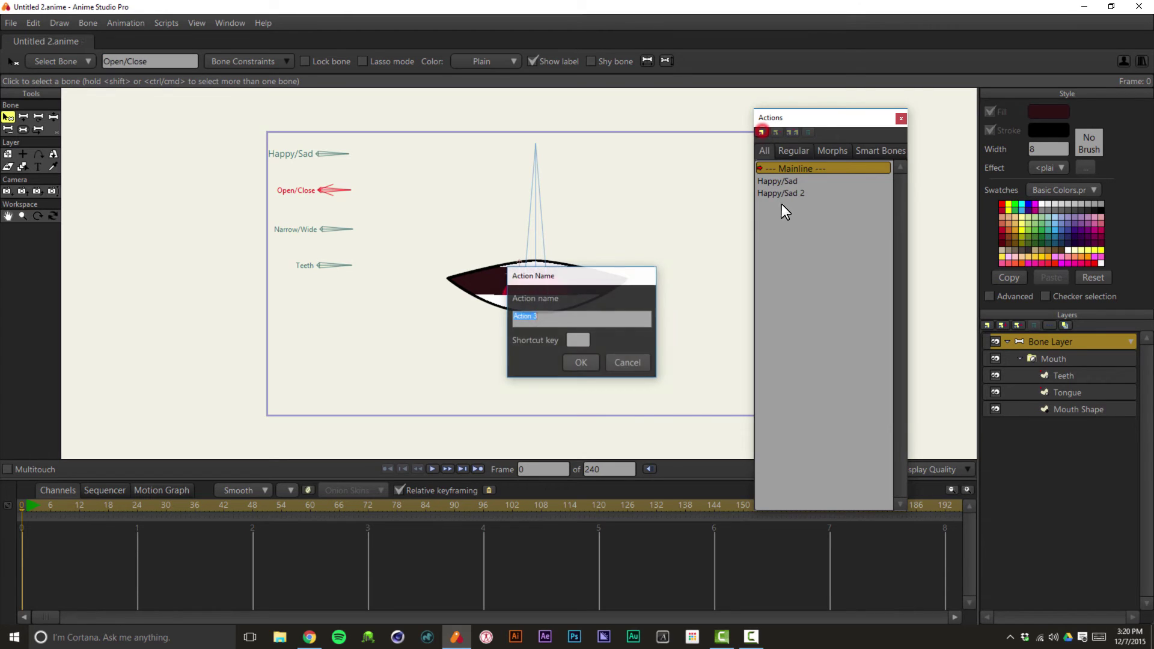
double_click(577, 321)
type("Open")
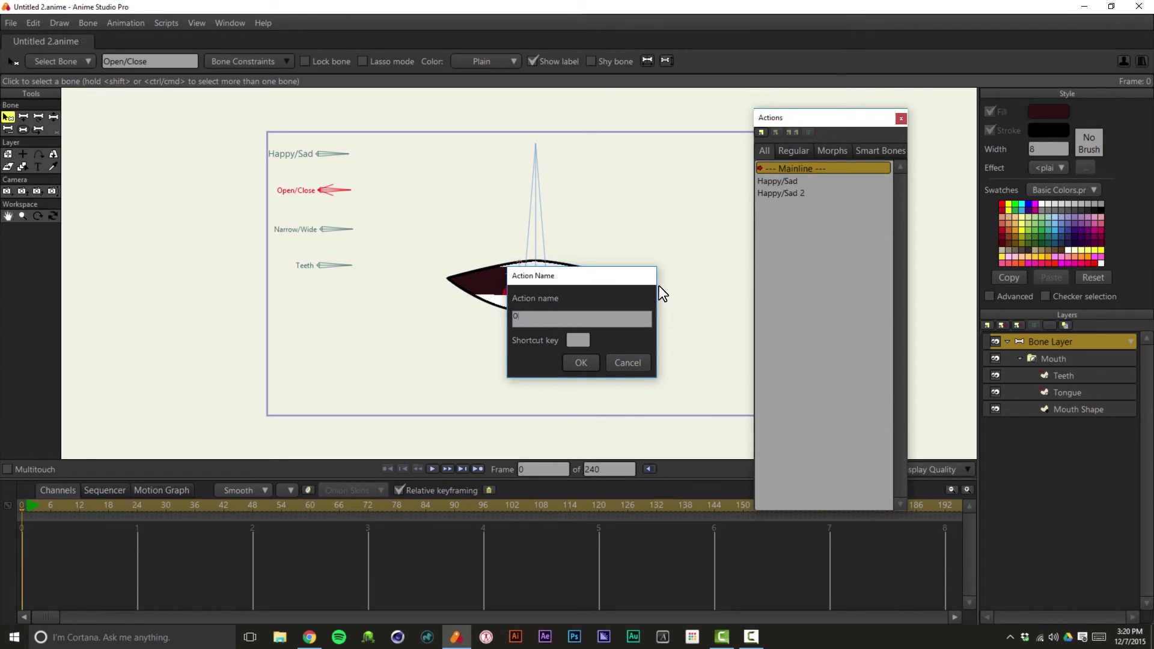
type("/Close")
key("Return")
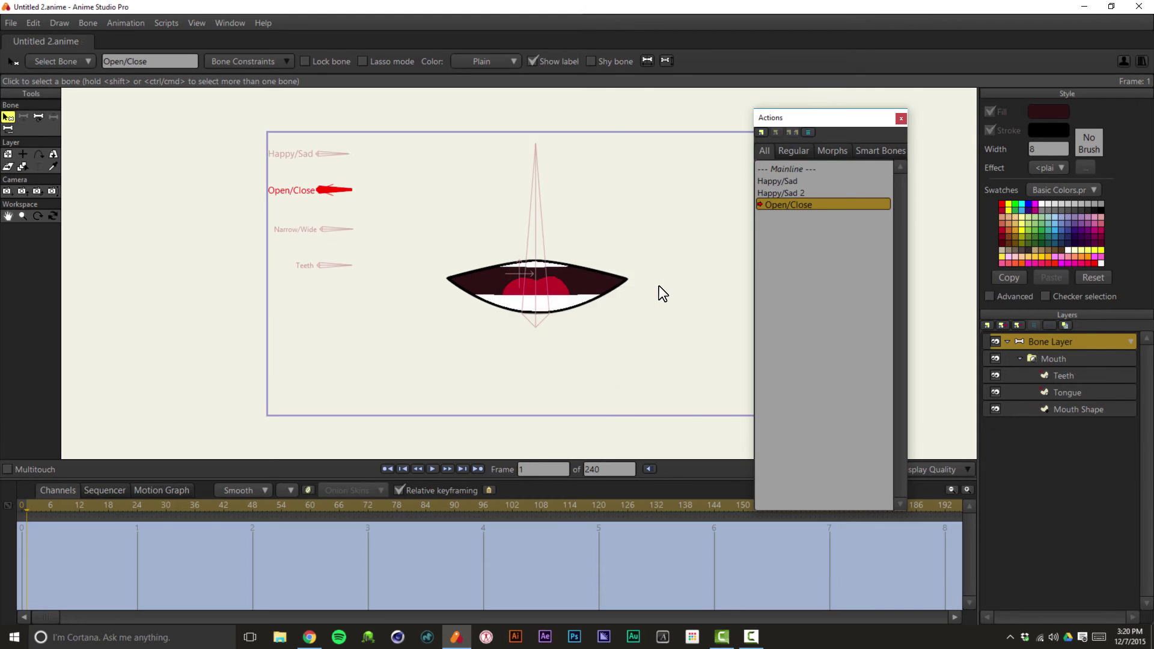
At frame 24, rotate the Open/Close bone upward
left_click(137, 505)
key("t")
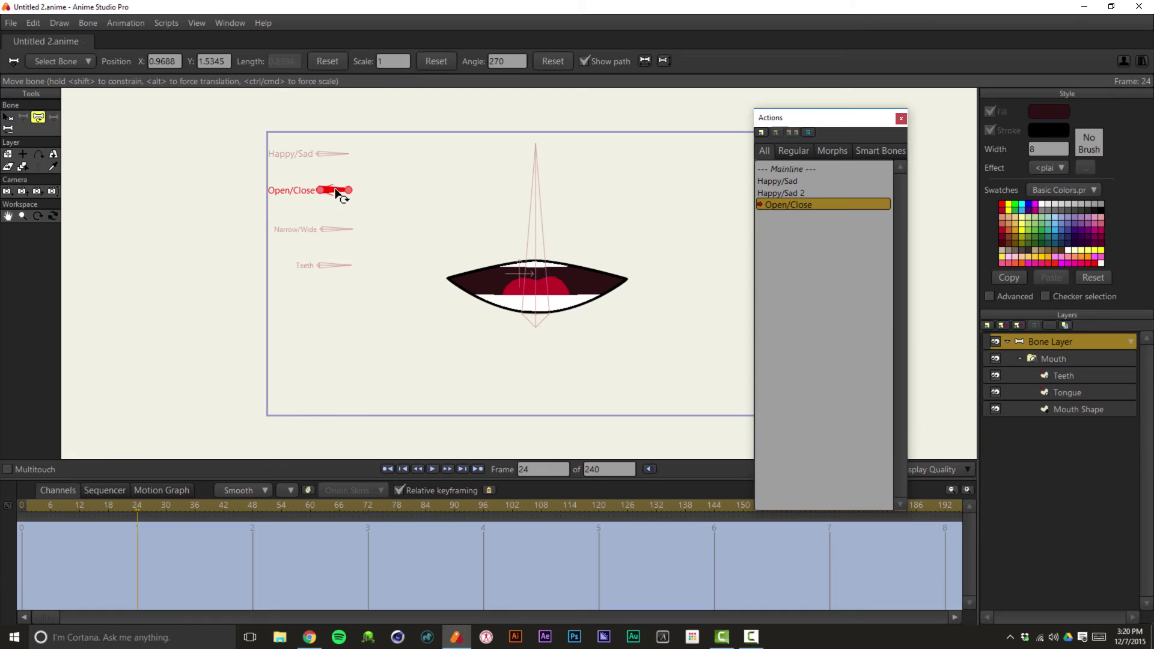
left_click_drag(338, 193, 337, 161)
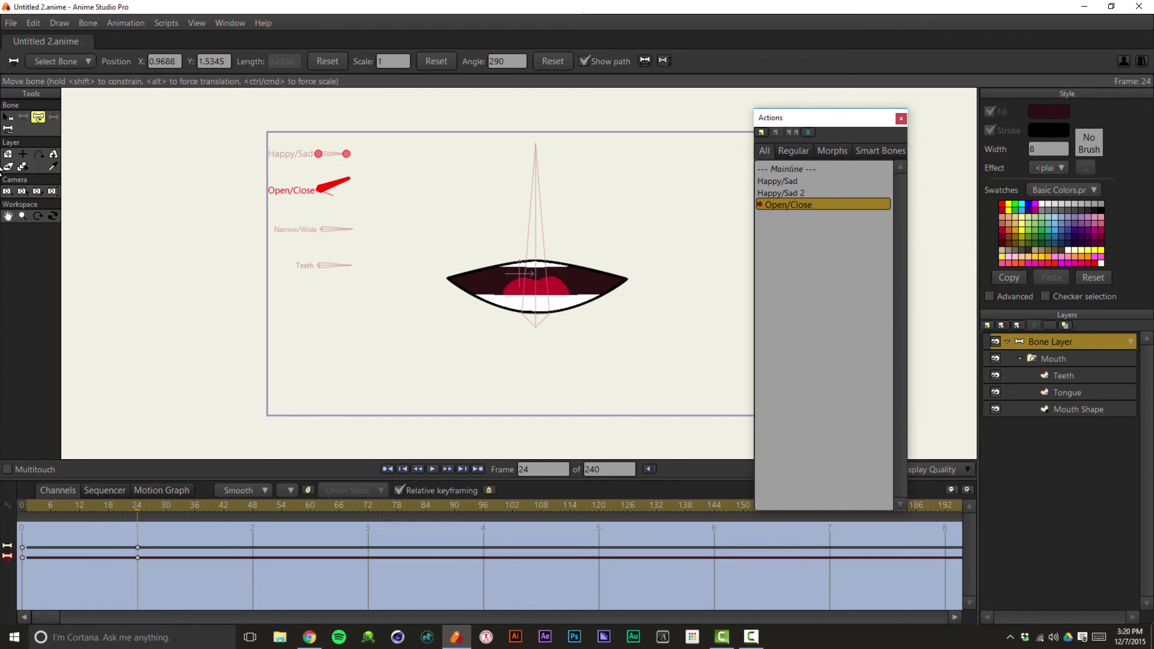
left_click(8, 117)
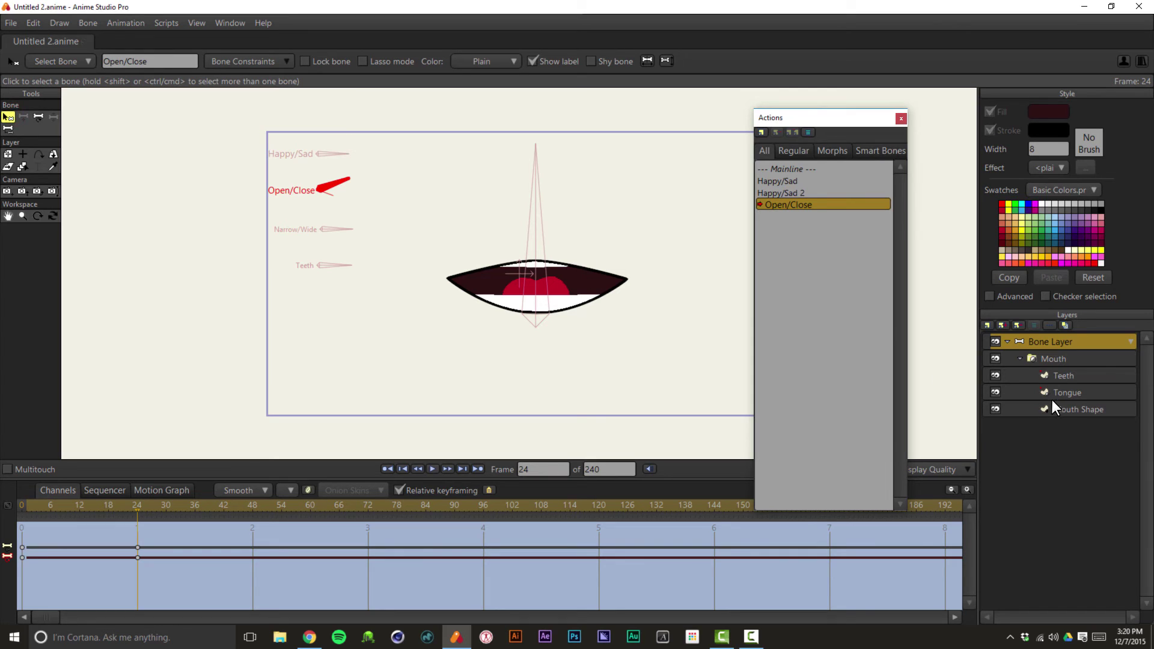
Open the Mouth Shape wide by raising the top lip point and pulling the bottom lip down
left_click(1066, 411)
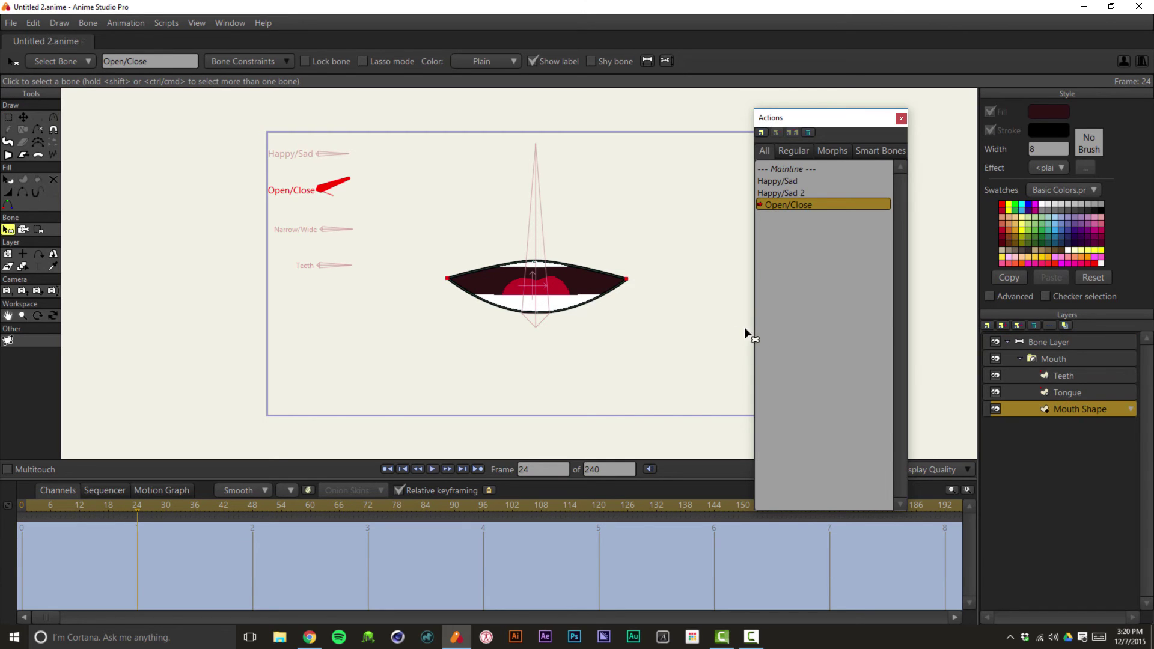
key("t")
left_click_drag(659, 247, 415, 295)
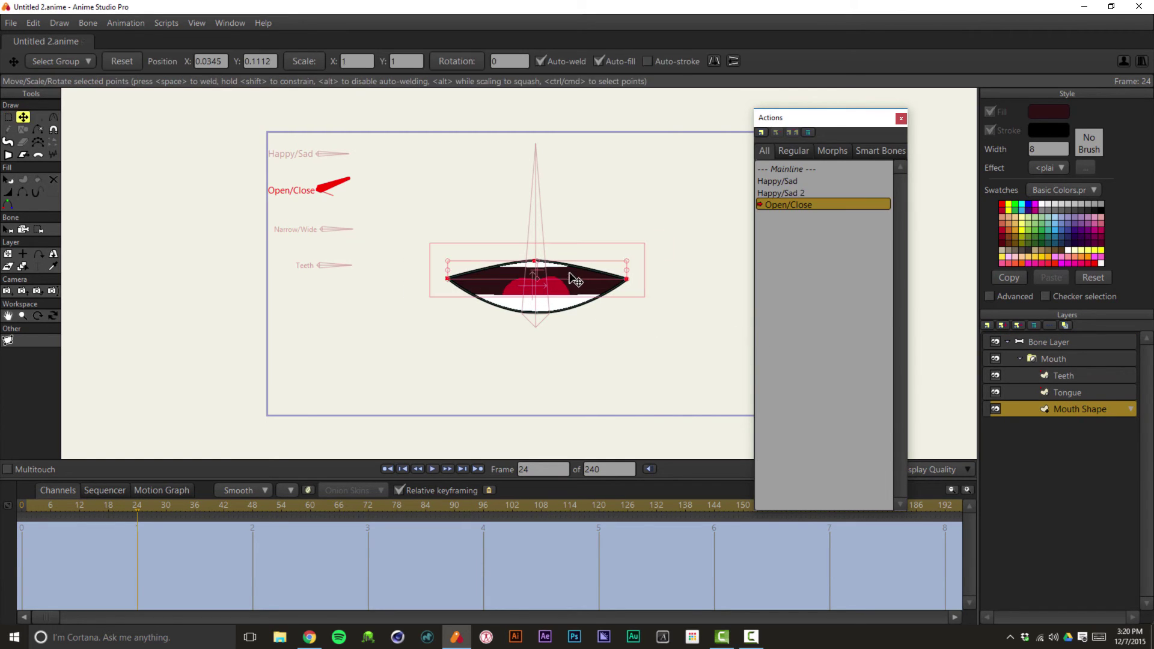
left_click_drag(576, 281, 533, 252)
key("ctrl+z")
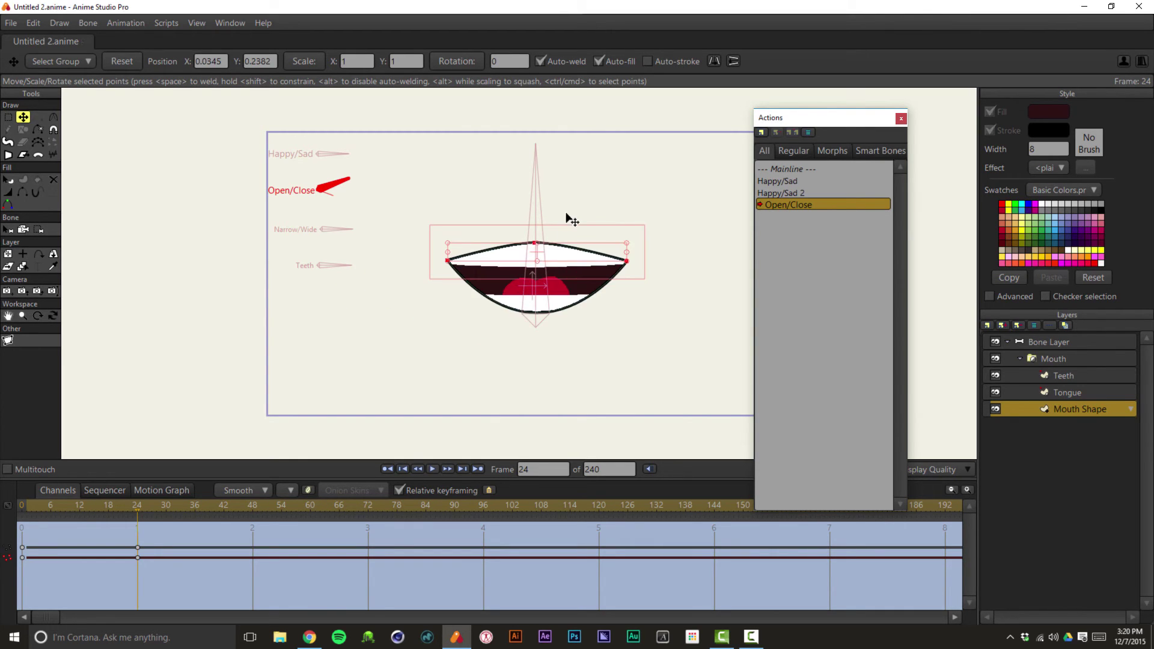
left_click(574, 201)
left_click(537, 243)
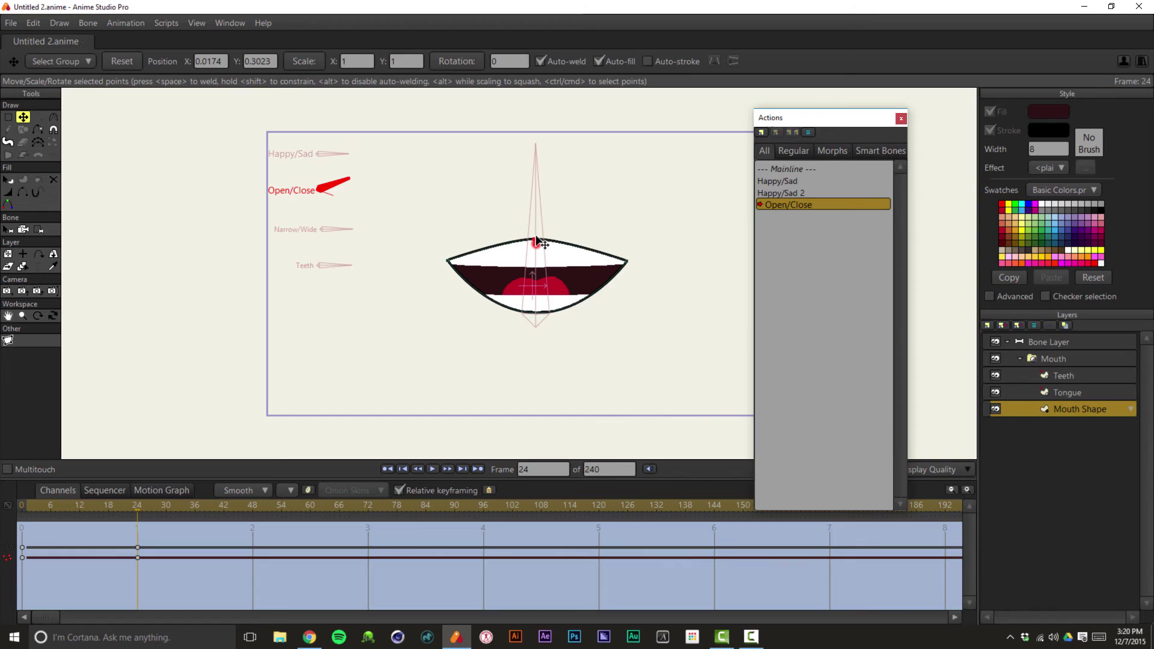
left_click_drag(536, 242, 536, 225)
left_click_drag(536, 313, 538, 334)
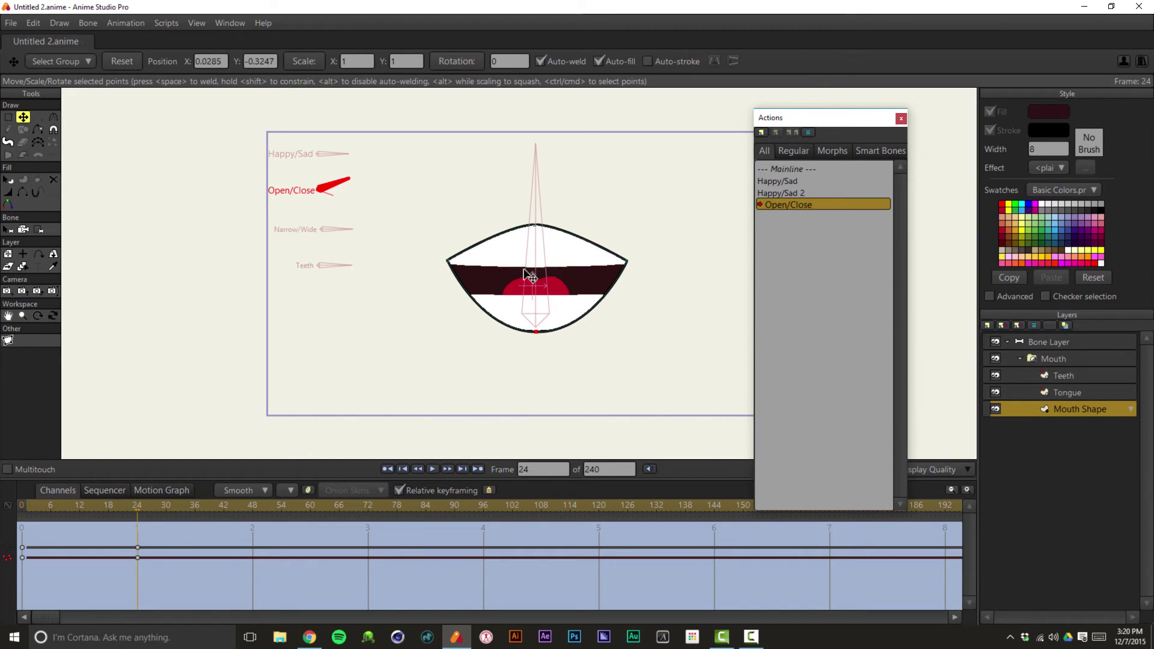
left_click(1056, 394)
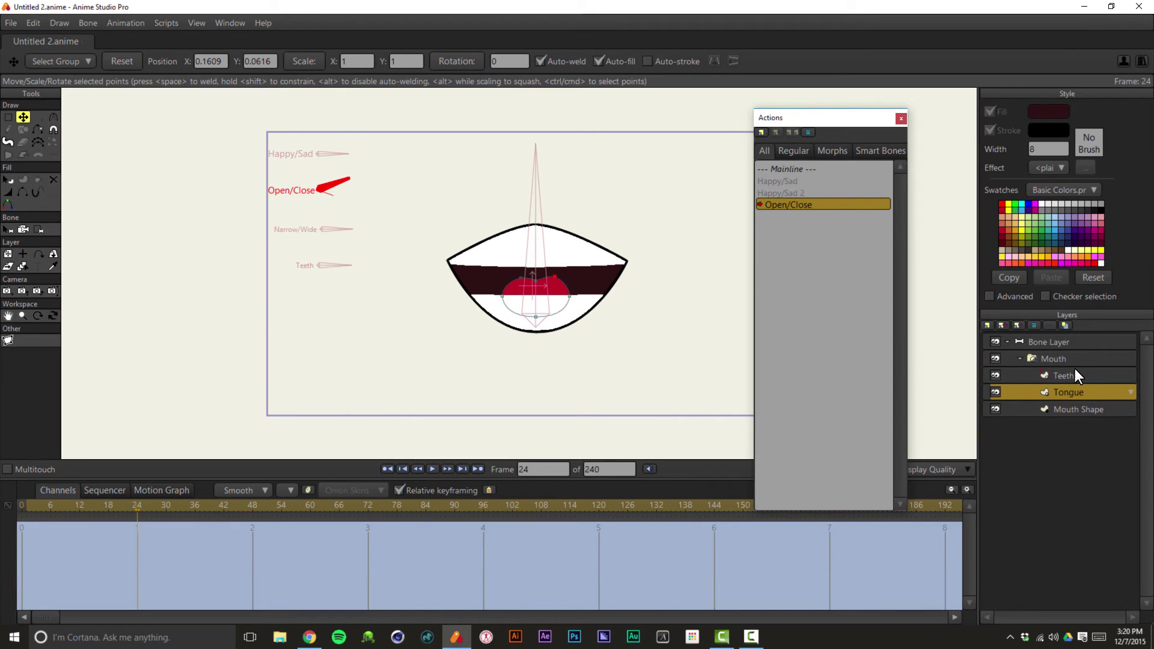
Spread the teeth apart, moving the upper teeth up and the lower teeth down
left_click(1074, 374)
key("g")
left_click_drag(704, 280, 353, 179)
key("t")
left_click_drag(587, 253, 583, 225)
key("g")
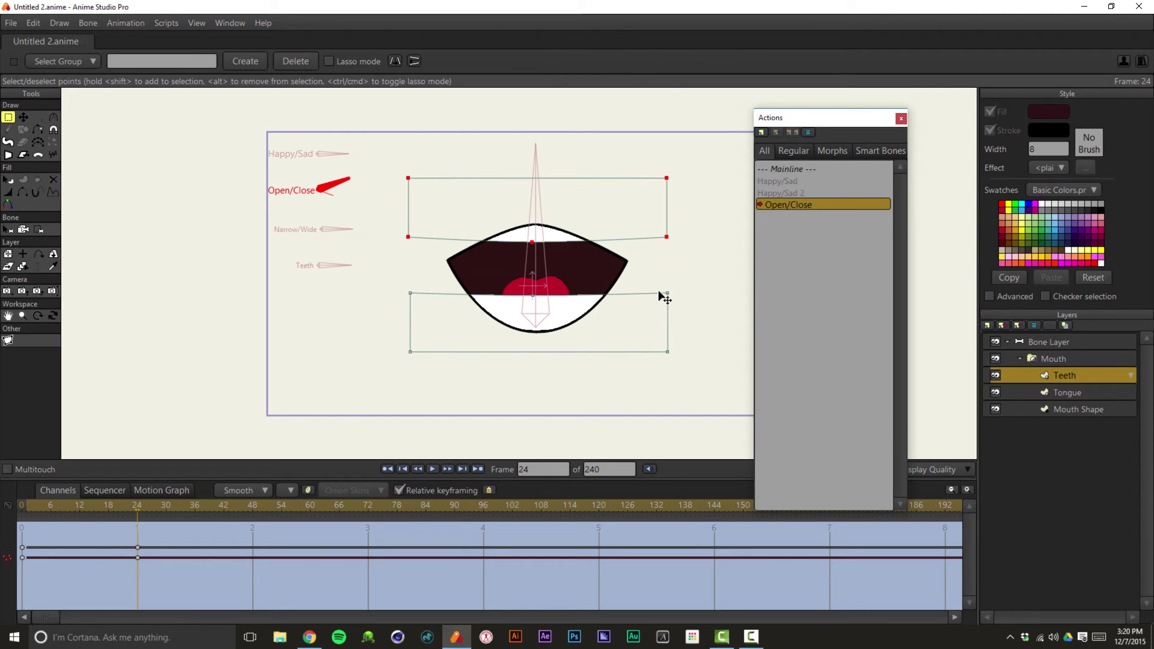
left_click_drag(695, 280, 327, 368)
key("t")
left_click_drag(593, 315, 595, 333)
Lower the tongue inside the open mouth and scrub the timeline to preview
left_click(1067, 392)
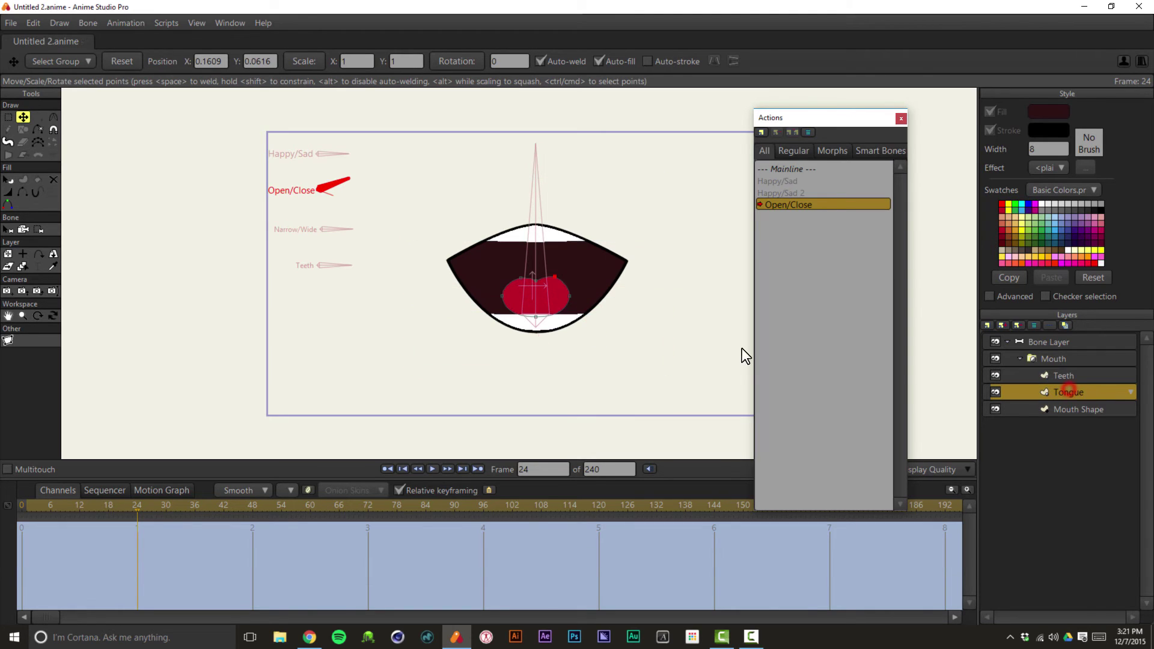
left_click_drag(549, 307, 549, 321)
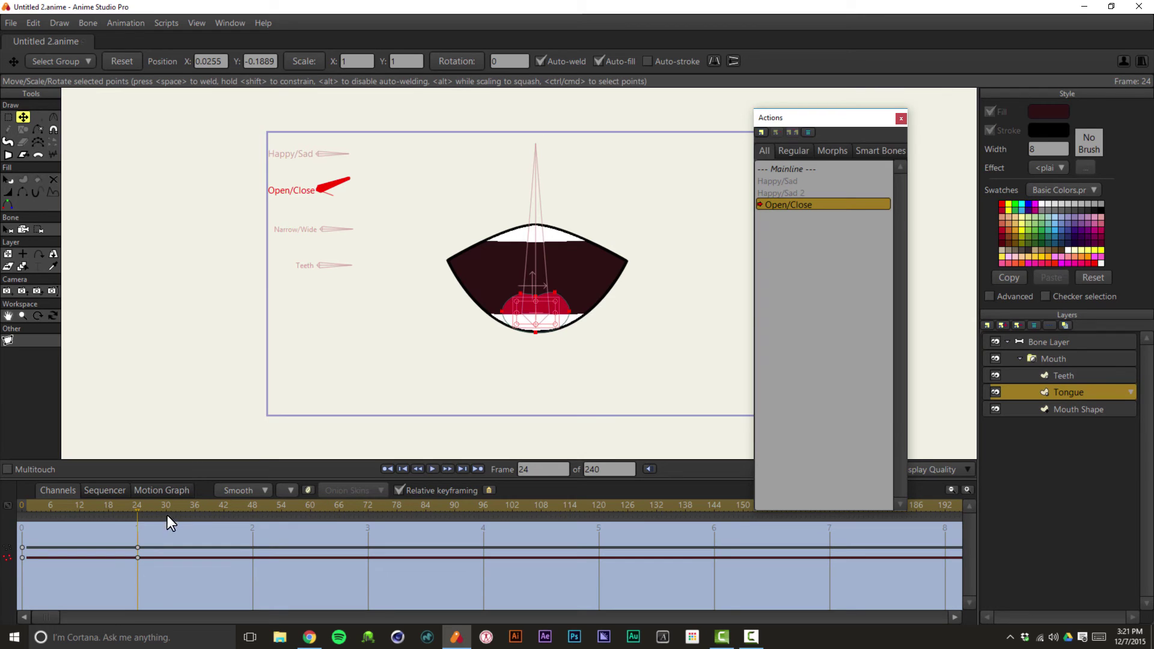
mouse_move(137, 506)
left_mouse_down()
mouse_move(39, 514)
mouse_move(138, 509)
left_mouse_up()
Back on Mainline, copy the control bone's name and create a new action named Open/Close 2
double_click(816, 168)
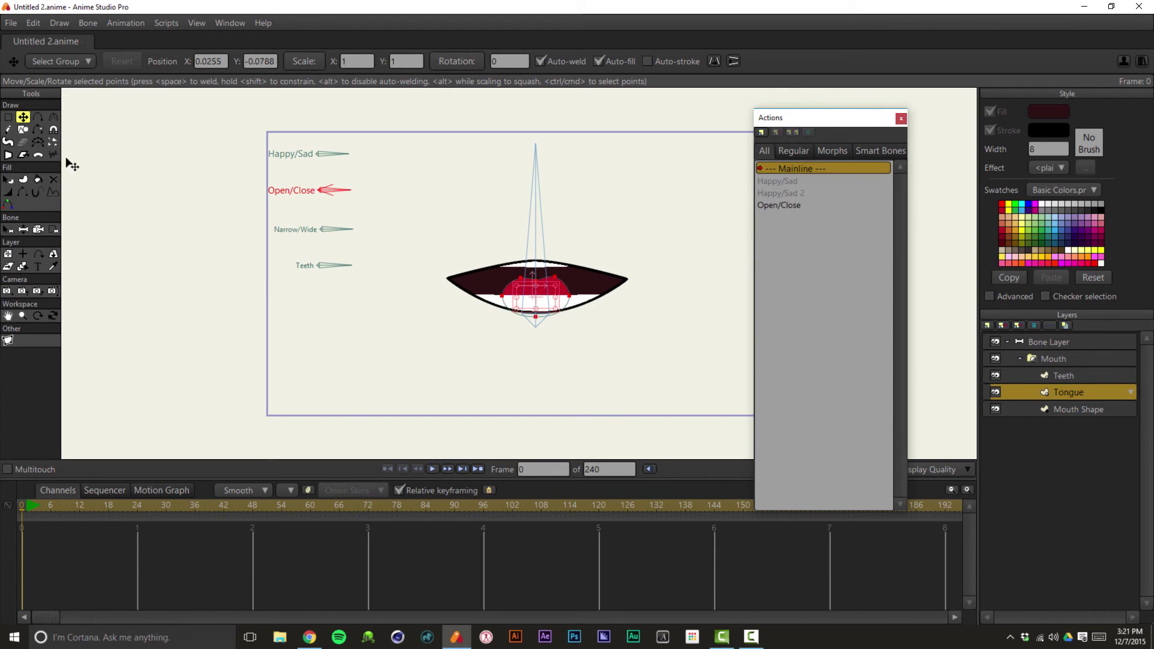
left_click(1049, 343)
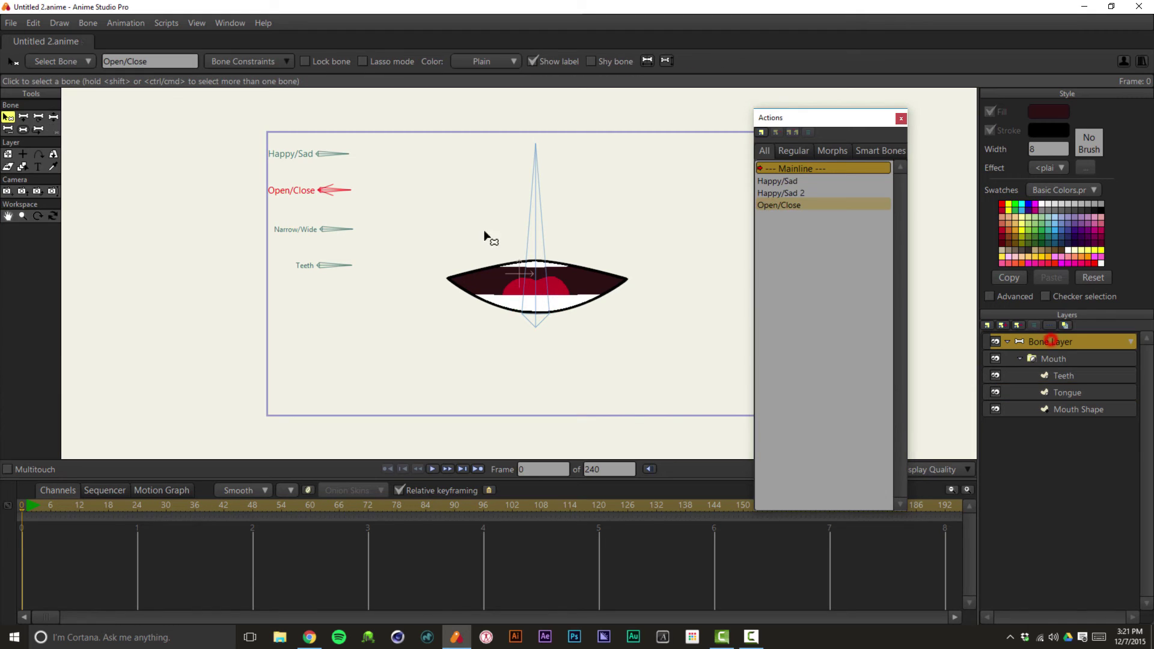
left_click(139, 60)
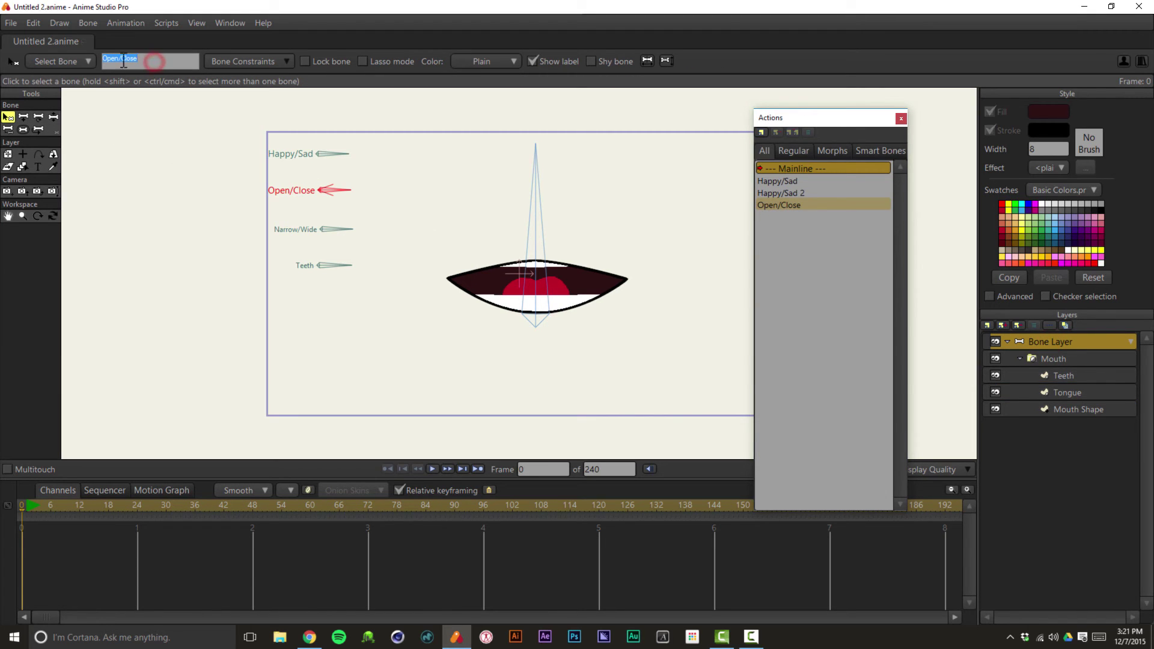
left_click(762, 132)
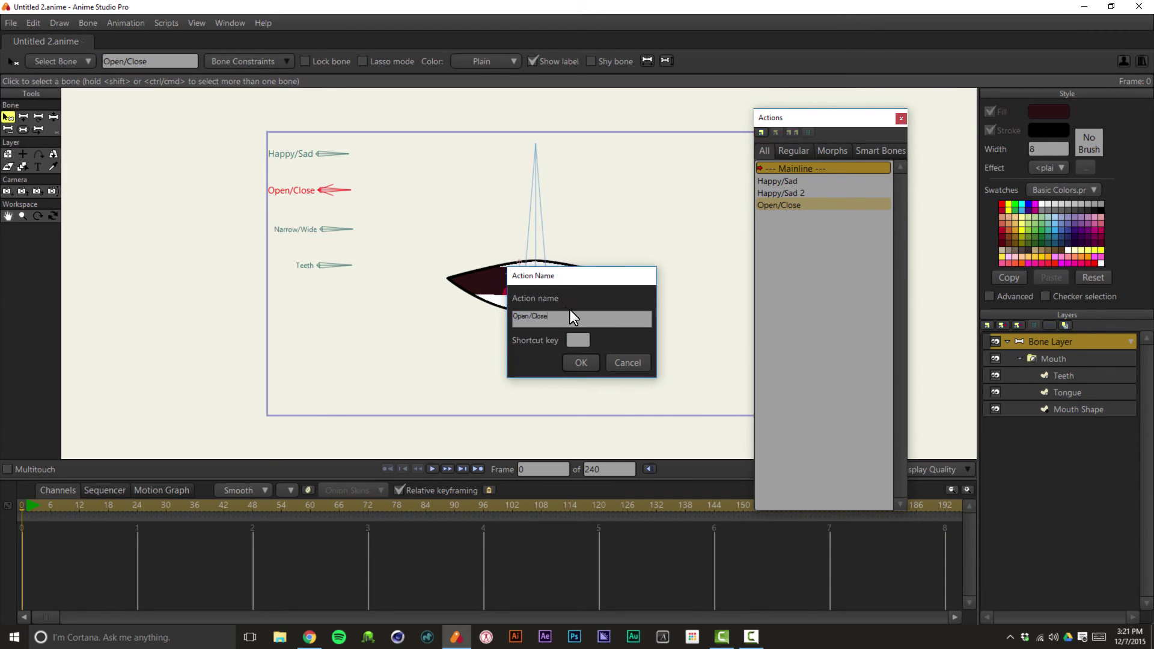
type("Open/Close 2")
key("Return")
At frame 24, rotate the Open/Close bone downward
left_click(138, 506)
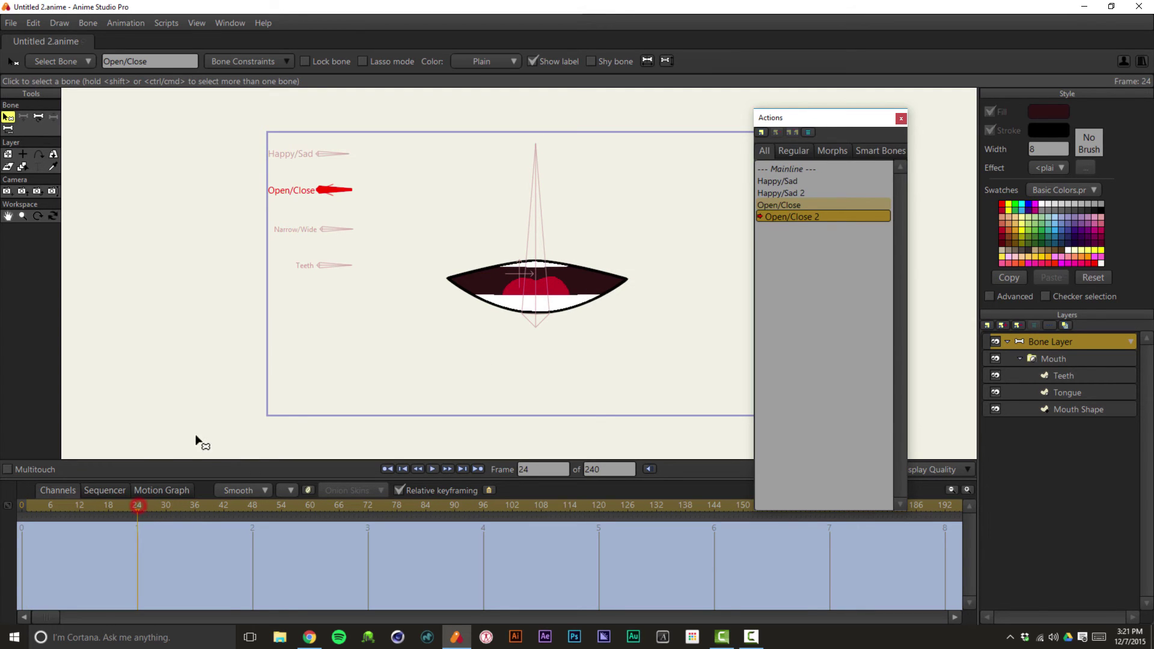
key("t")
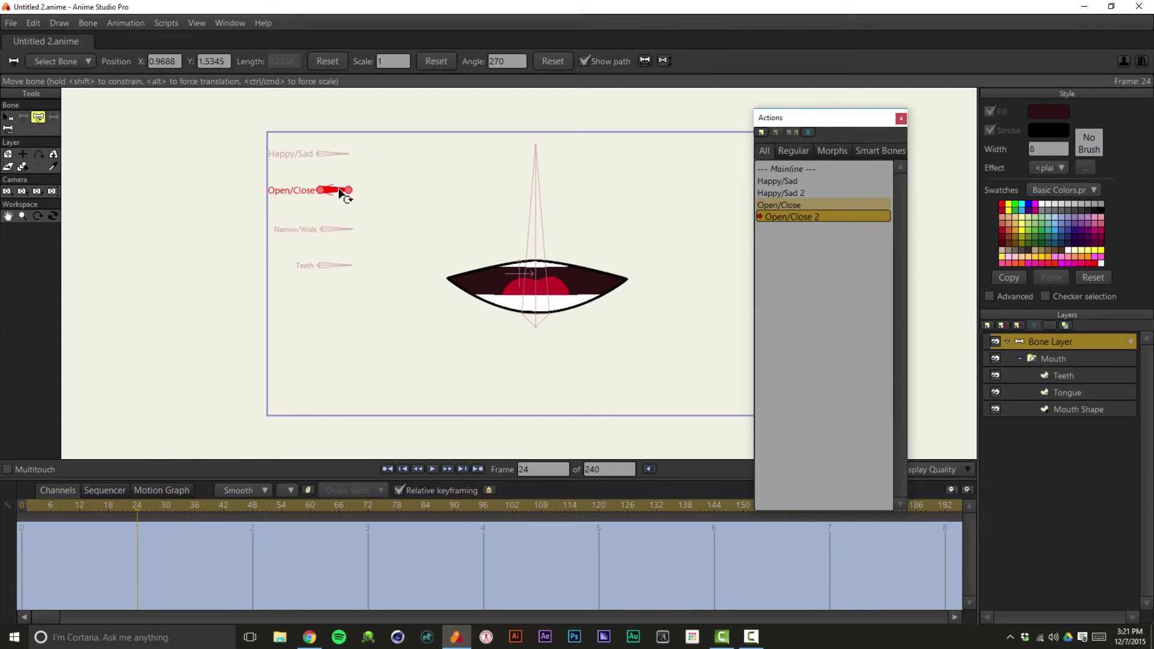
left_click_drag(345, 193, 337, 222)
left_click(1076, 407)
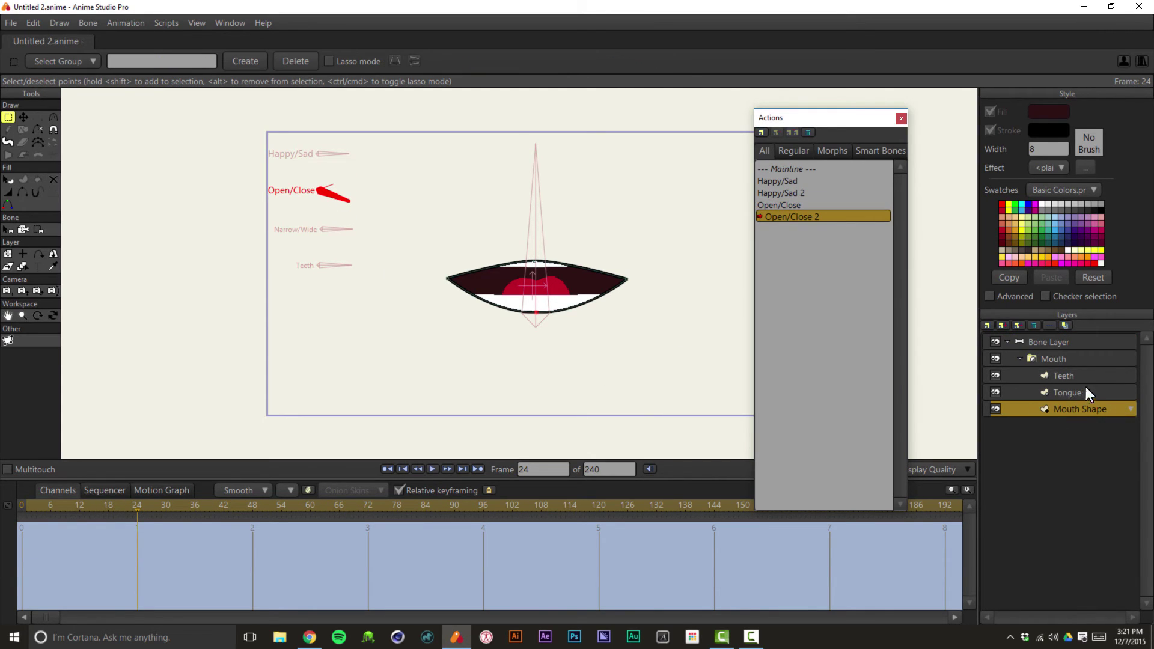
Close the teeth gap, moving the upper teeth down and the lower teeth up
left_click(1081, 376)
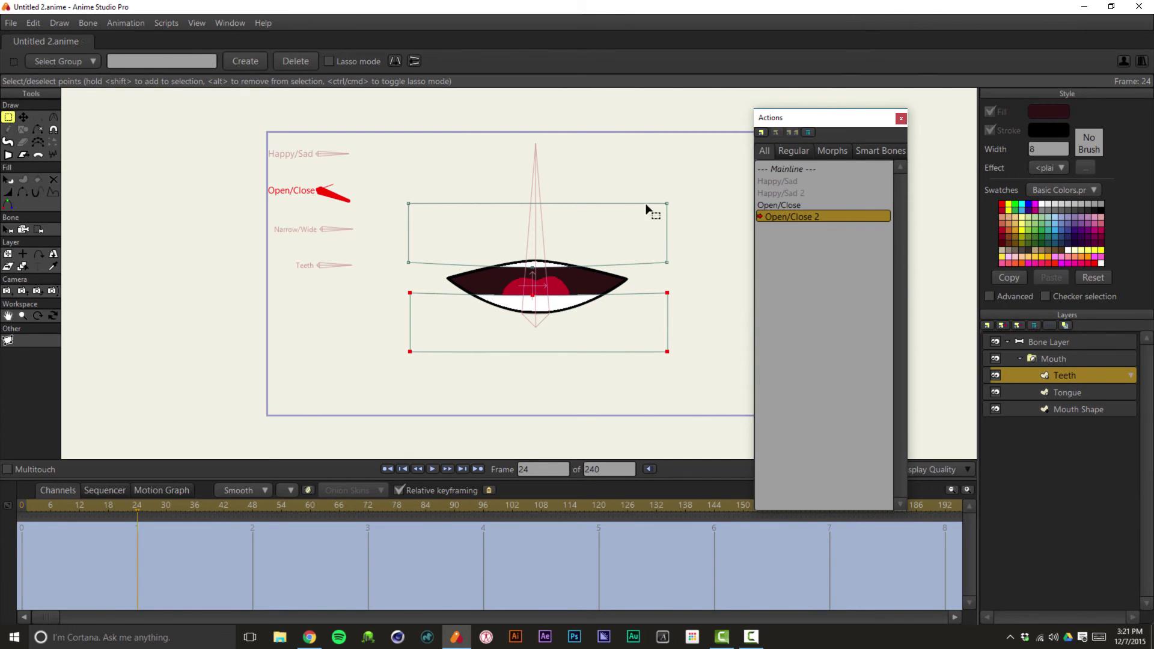
left_click_drag(703, 180, 374, 287)
key("t")
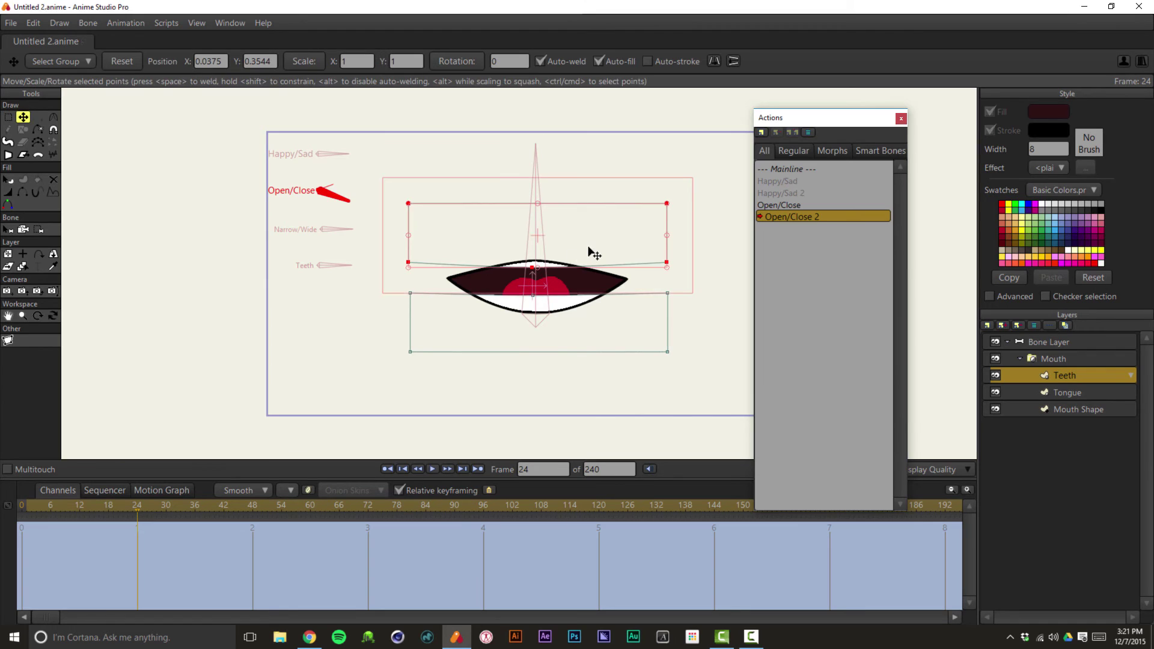
left_click_drag(591, 250, 591, 259)
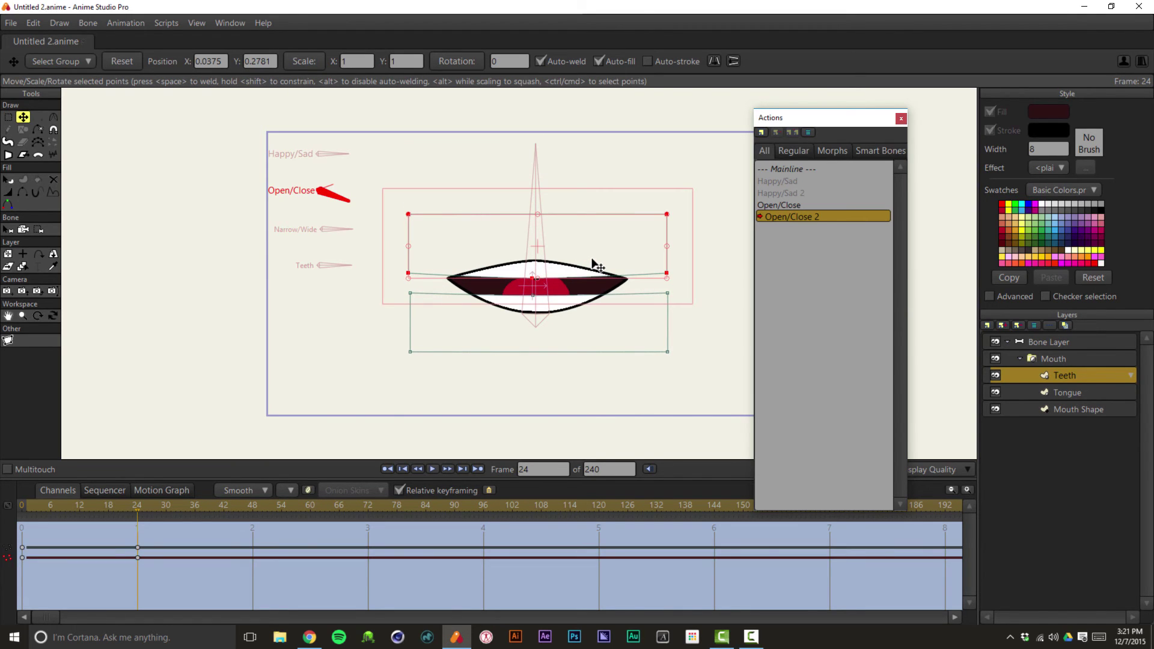
left_click(649, 374)
left_click_drag(716, 392, 367, 287)
left_click_drag(602, 316, 603, 300)
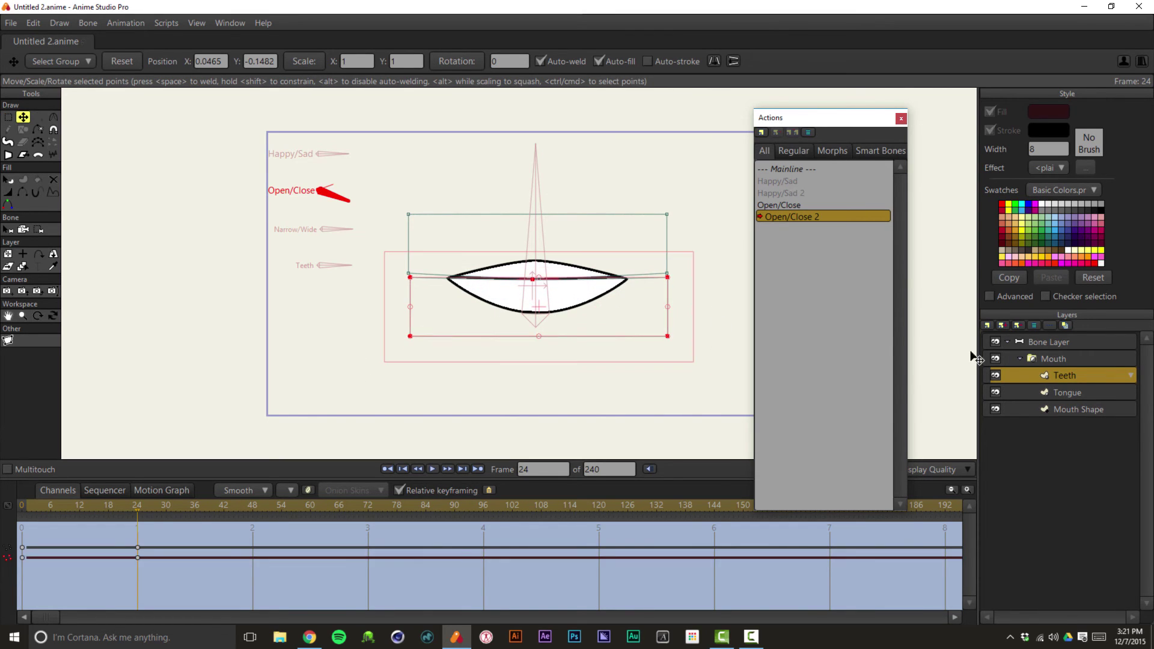
Raise the tongue and flatten the upper lip down into a thin closed mouth line
left_click(1072, 391)
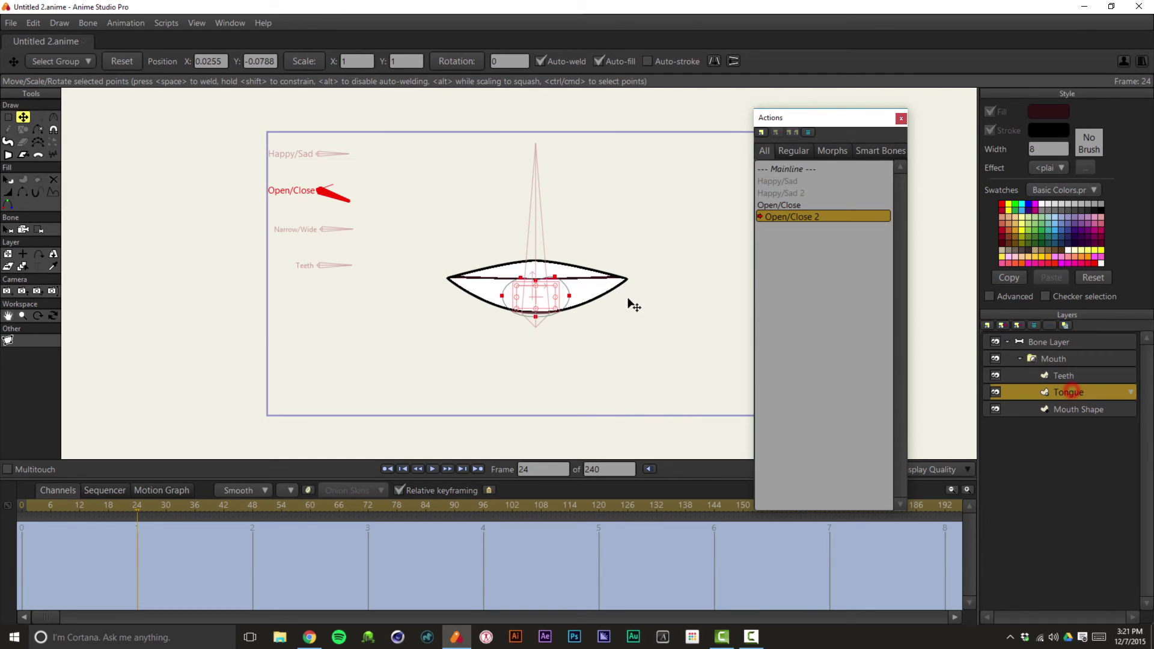
left_click_drag(546, 298, 545, 287)
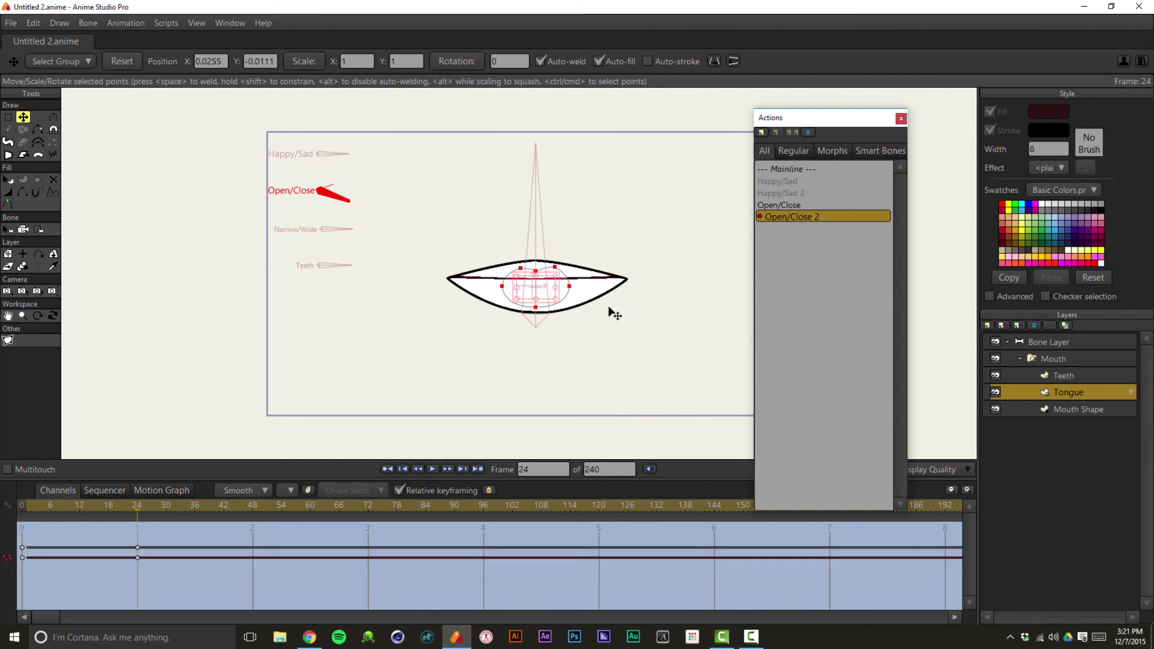
left_click(1070, 409)
left_click(534, 263)
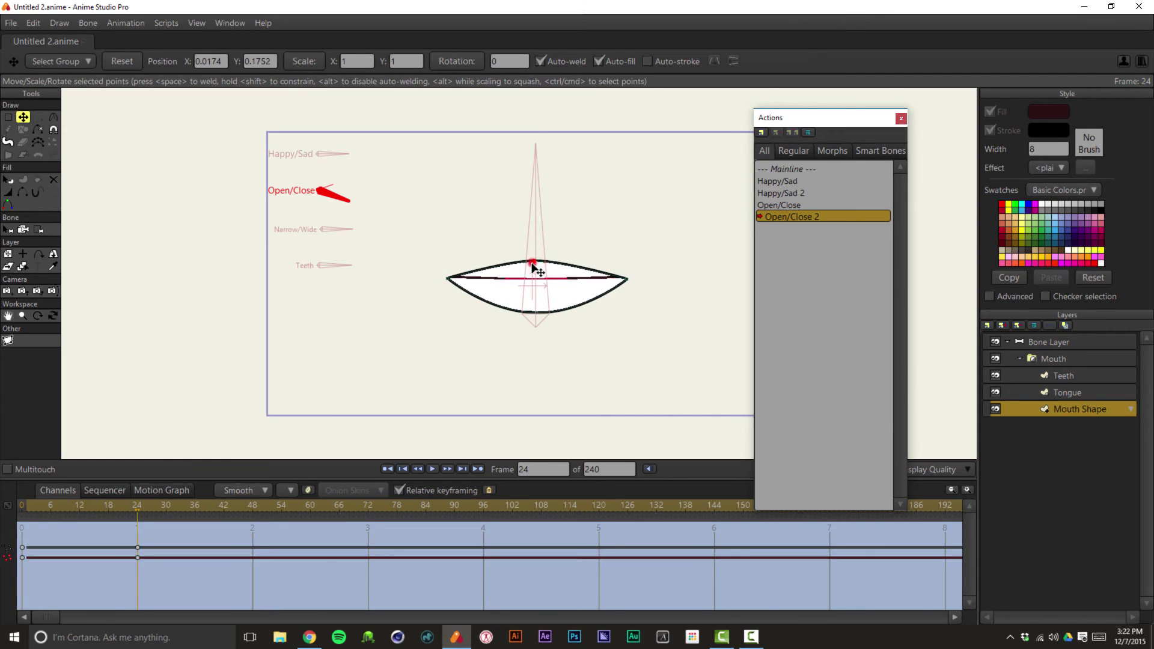
left_click_drag(532, 264, 537, 290)
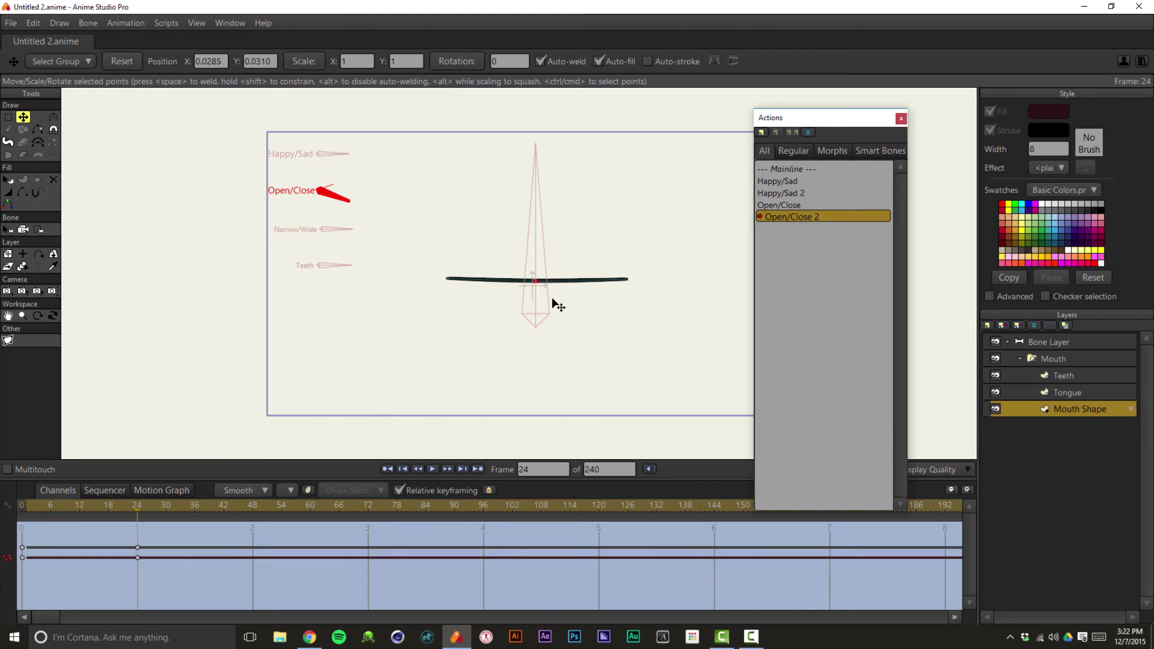
scroll(559, 307, "up", 5)
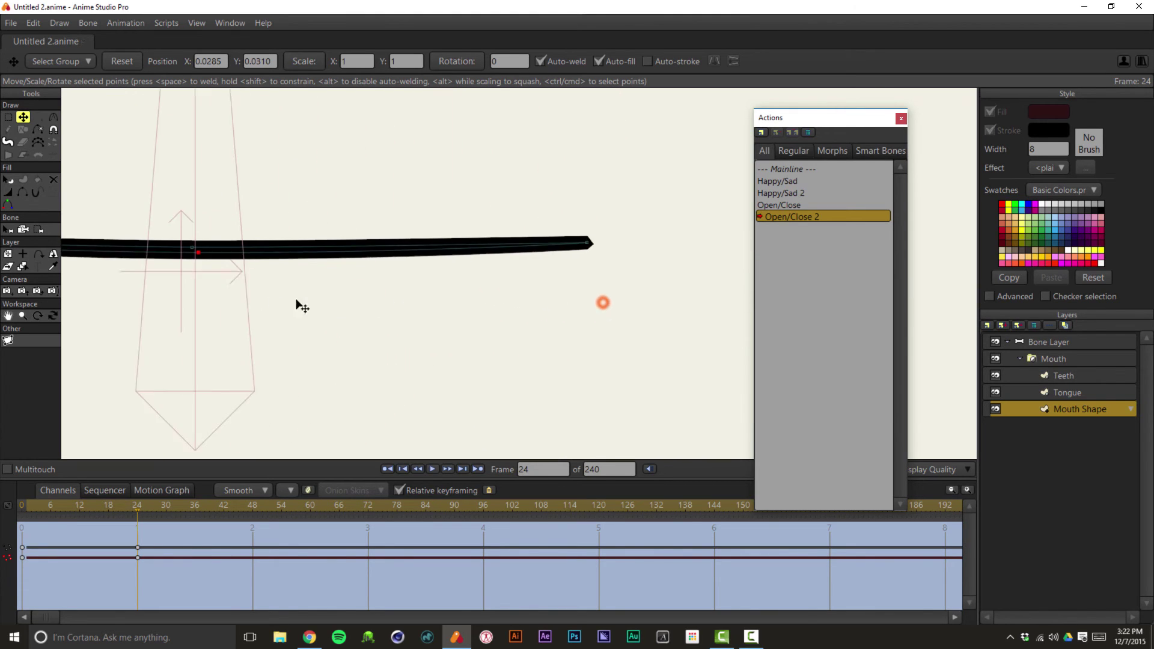
left_click_drag(296, 307, 575, 319)
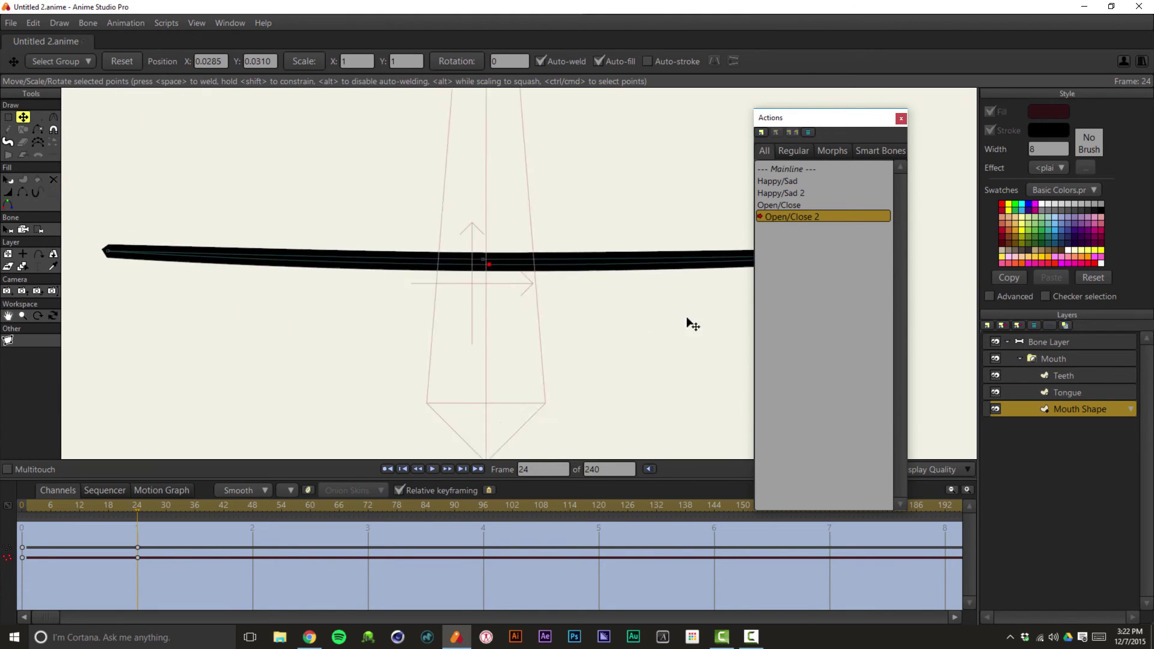
left_click(476, 265)
scroll(539, 318, "down", 5)
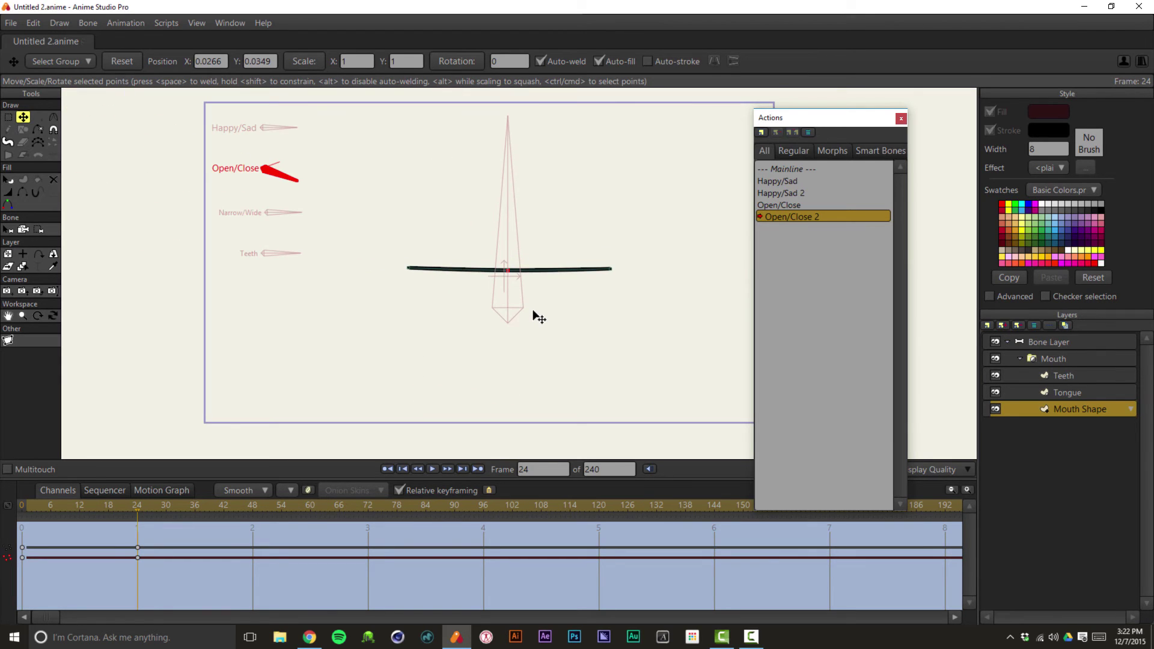
scroll(529, 321, "down", 3)
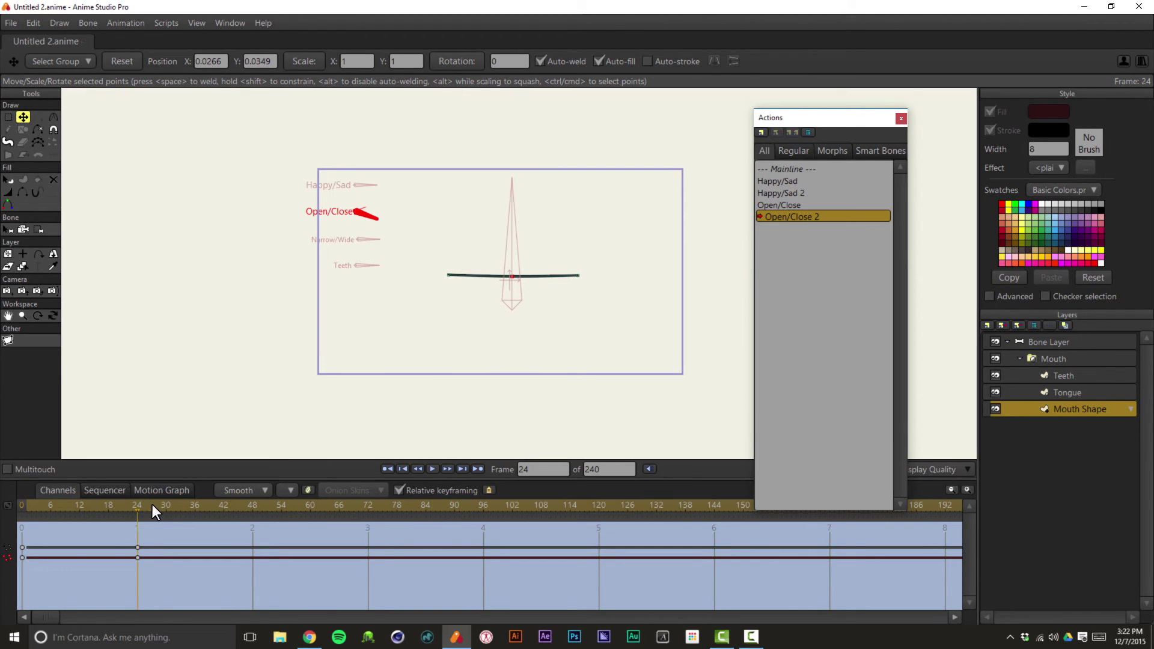
On Mainline, flex the Open/Close bone on the Bone Layer to test the mouth opening
left_click(809, 169)
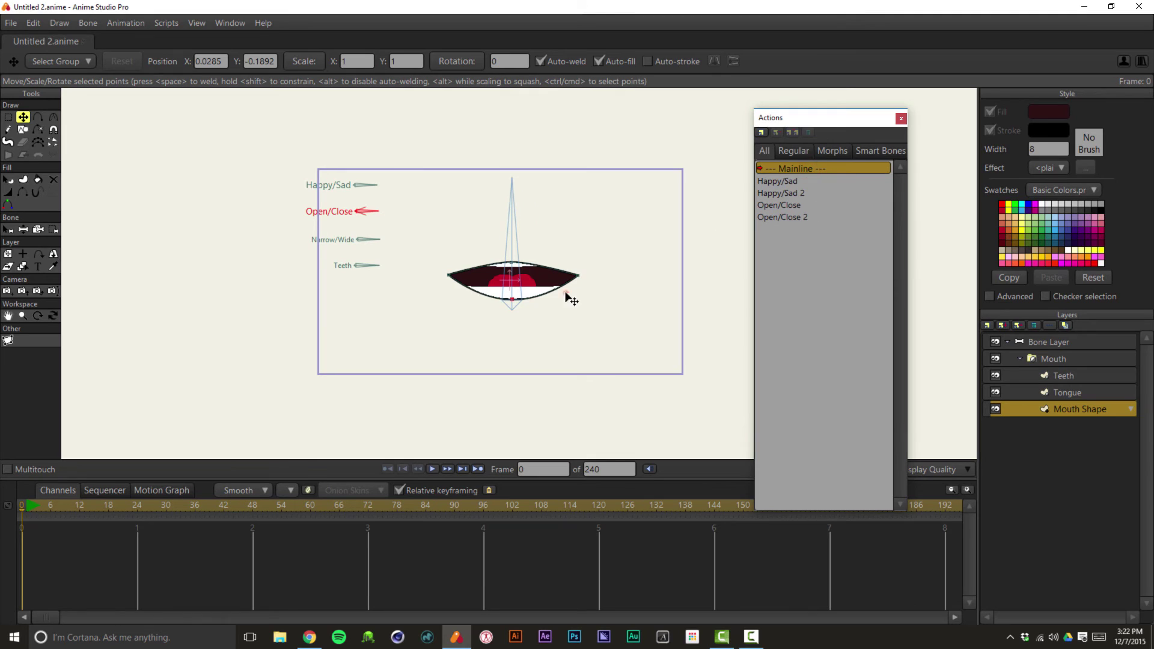
scroll(586, 314, "up", 2)
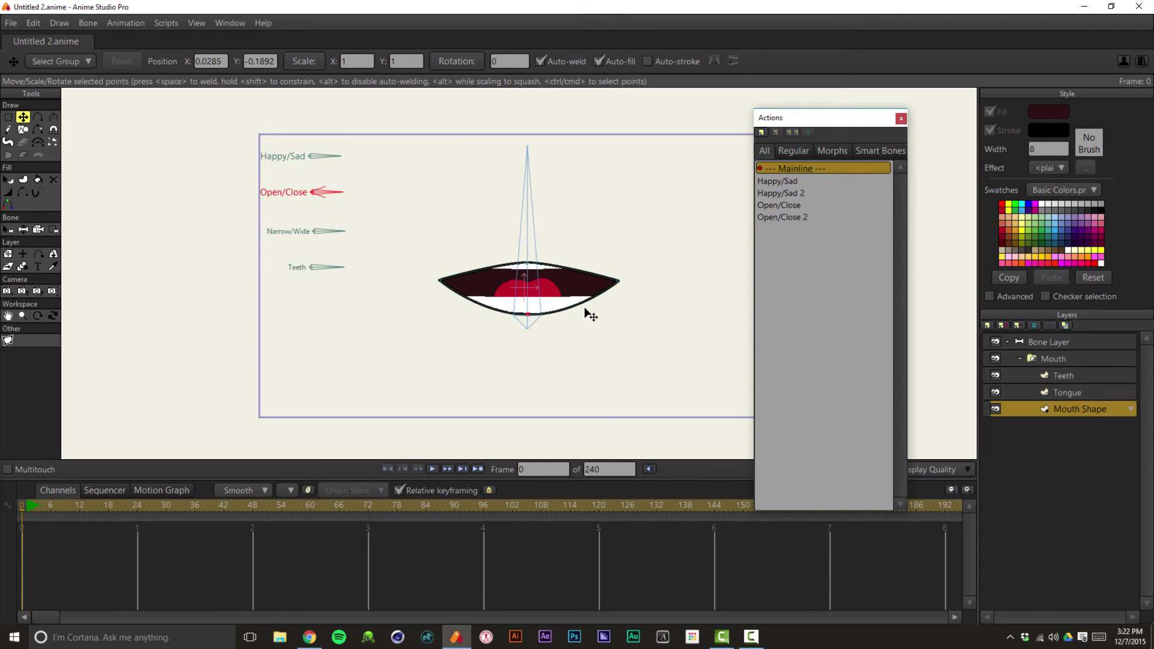
left_click(1060, 341)
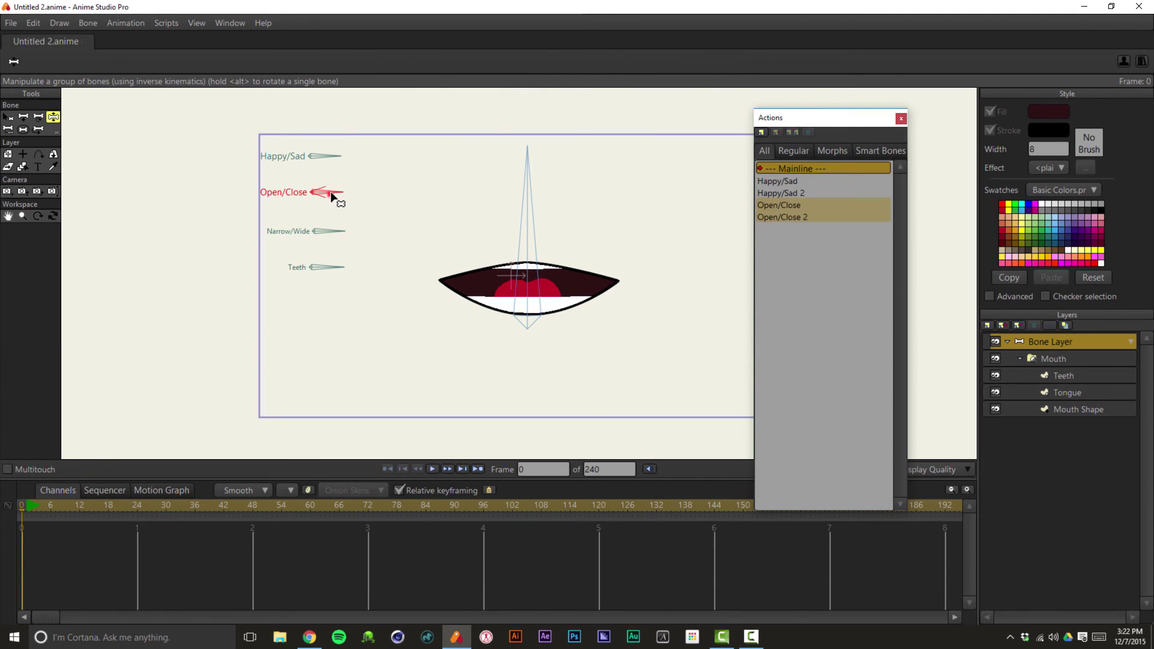
mouse_move(332, 196)
left_mouse_down()
mouse_move(335, 179)
mouse_move(335, 207)
mouse_move(337, 189)
left_mouse_up()
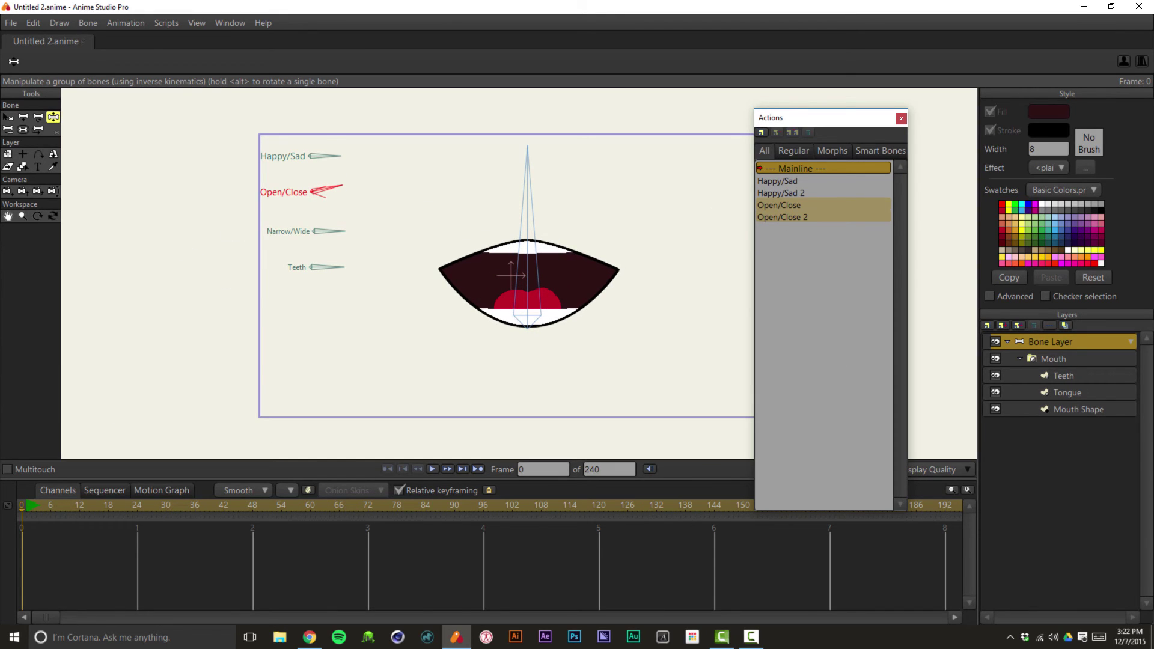
Pick the Narrow/Wide bone and highlight its name field
left_click(8, 119)
left_click(328, 231)
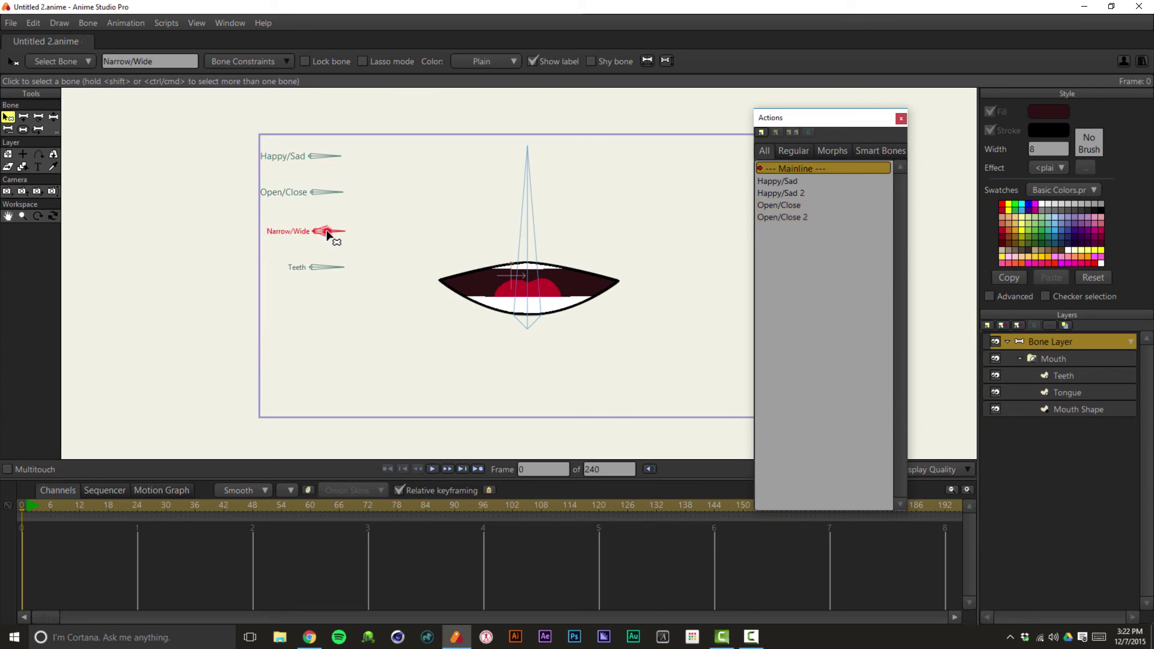
left_click(166, 61)
key("ctrl+c")
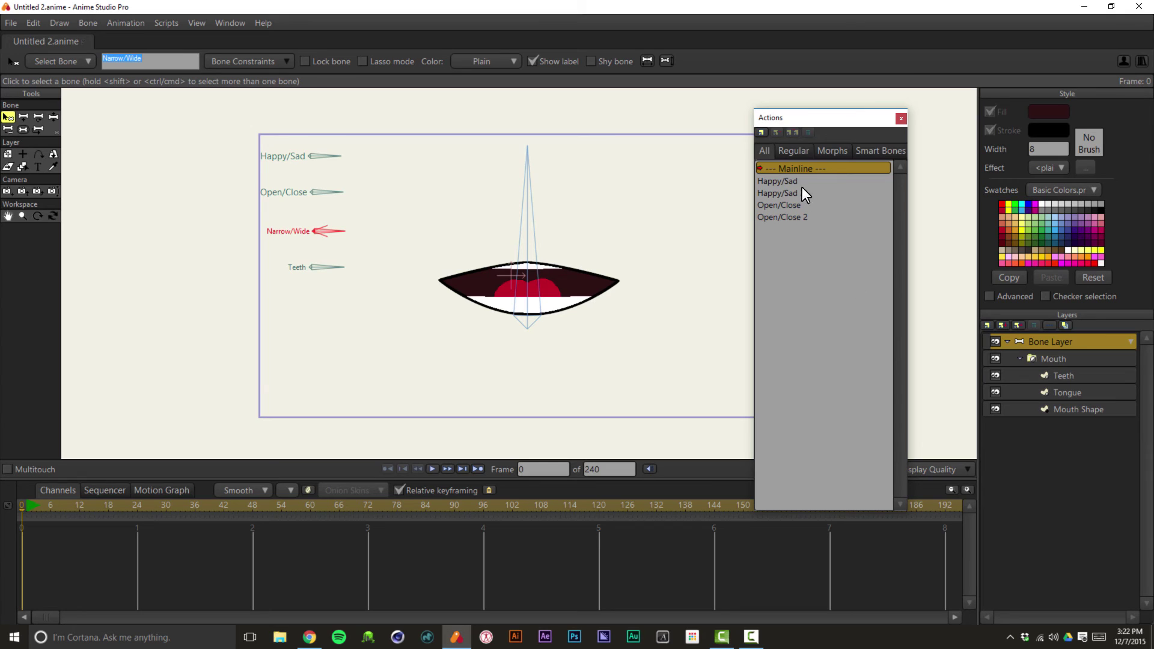
Create a Narrow/Wide action and rotate its bone upward at frame 24
left_click(762, 131)
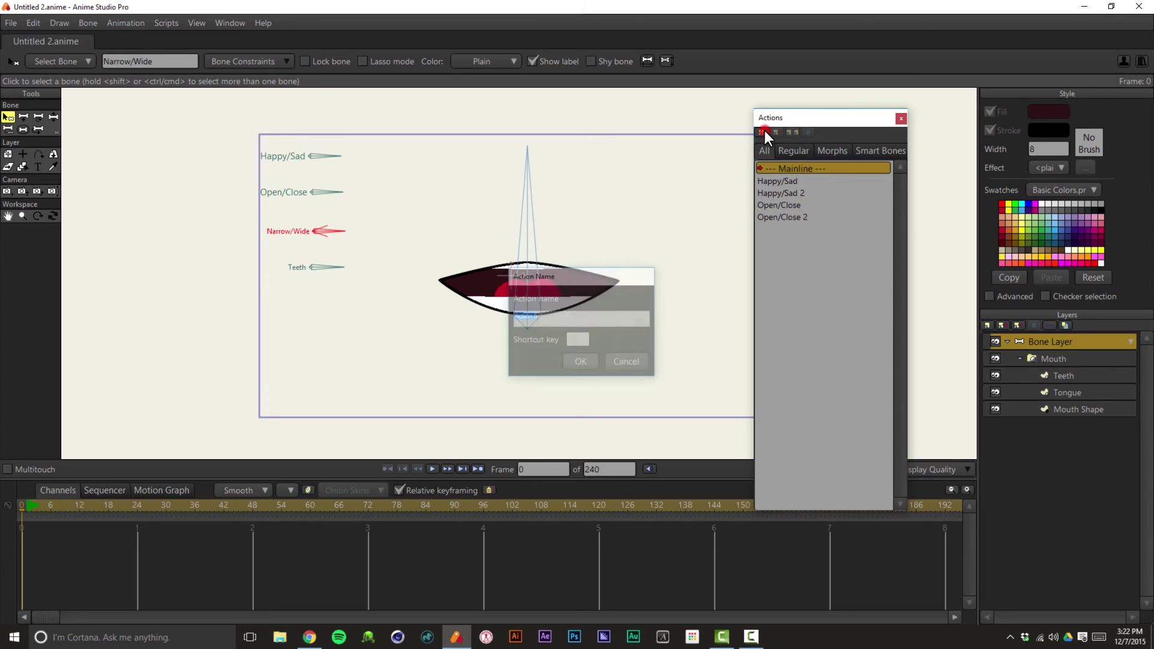
left_click(586, 366)
left_click(138, 507)
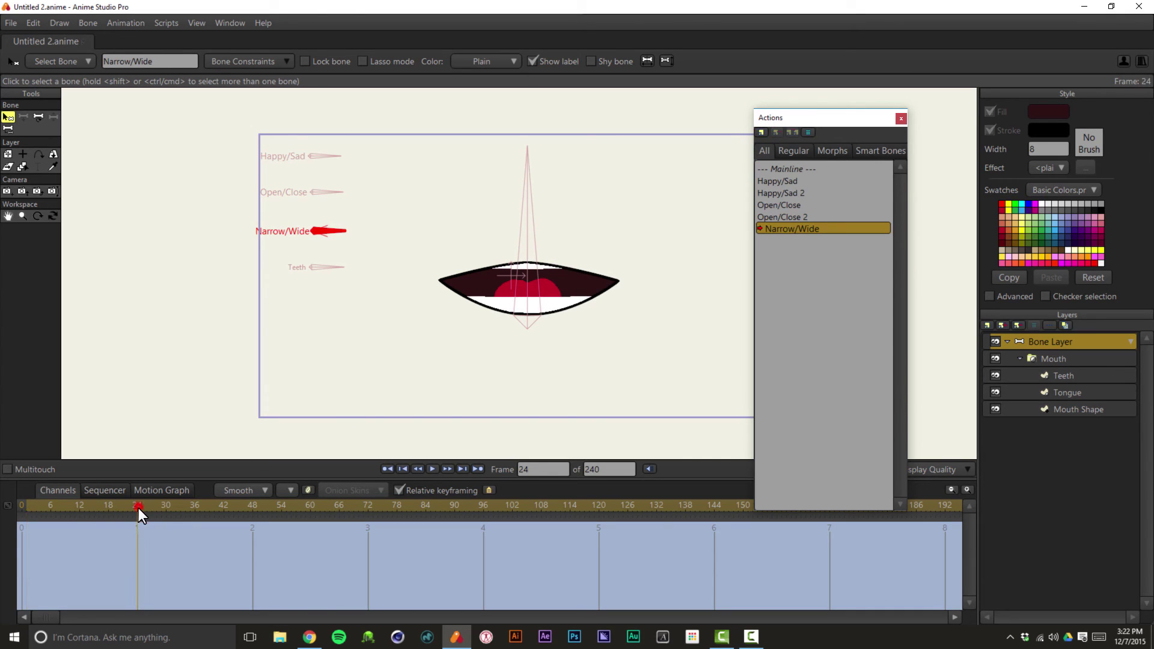
key("t")
left_click_drag(335, 232, 322, 167)
Squeeze all Mouth Shape points narrower from the right side, then return to Mainline
left_click(1060, 410)
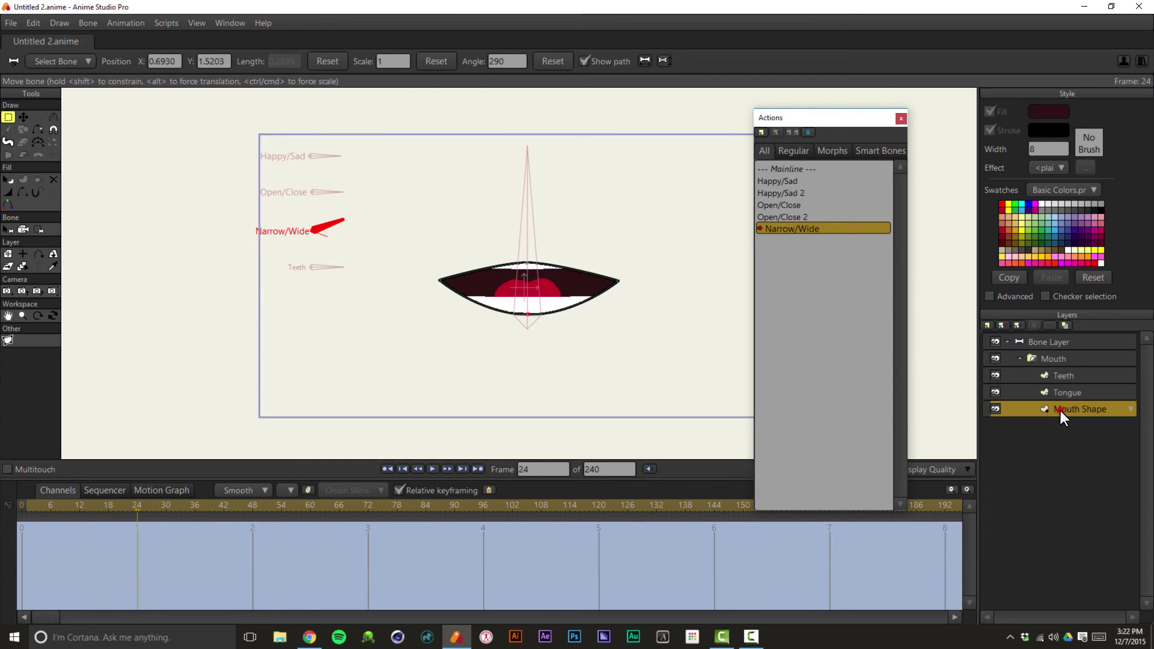
key("t")
left_click(641, 279)
key("g")
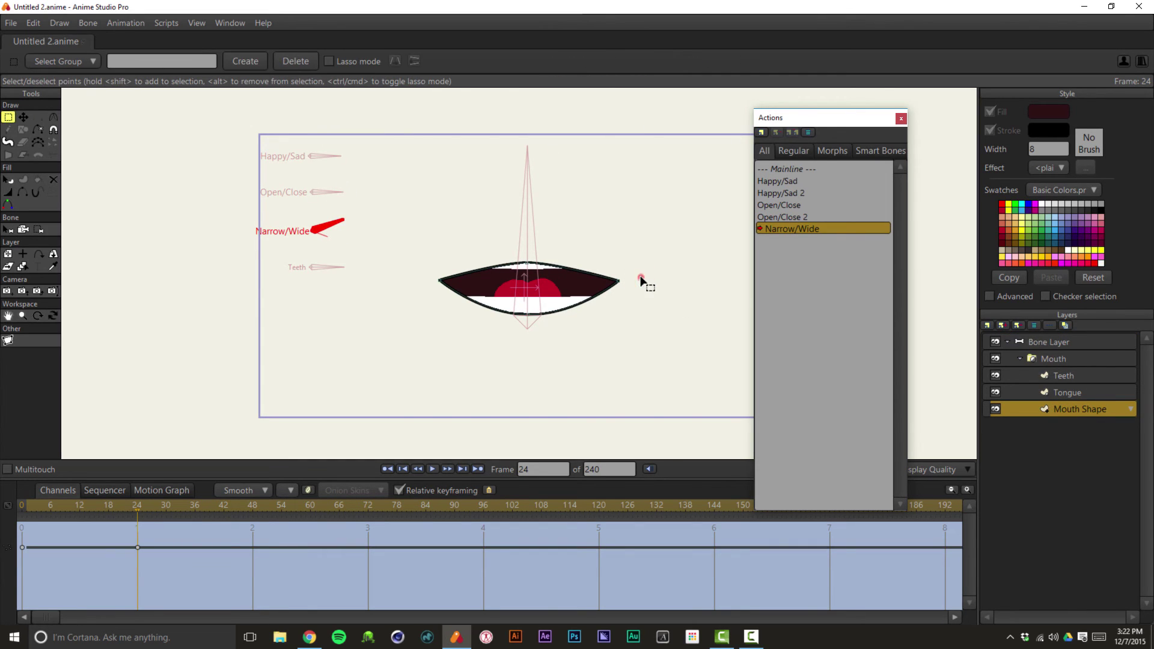
left_click_drag(641, 279, 399, 301)
key("t")
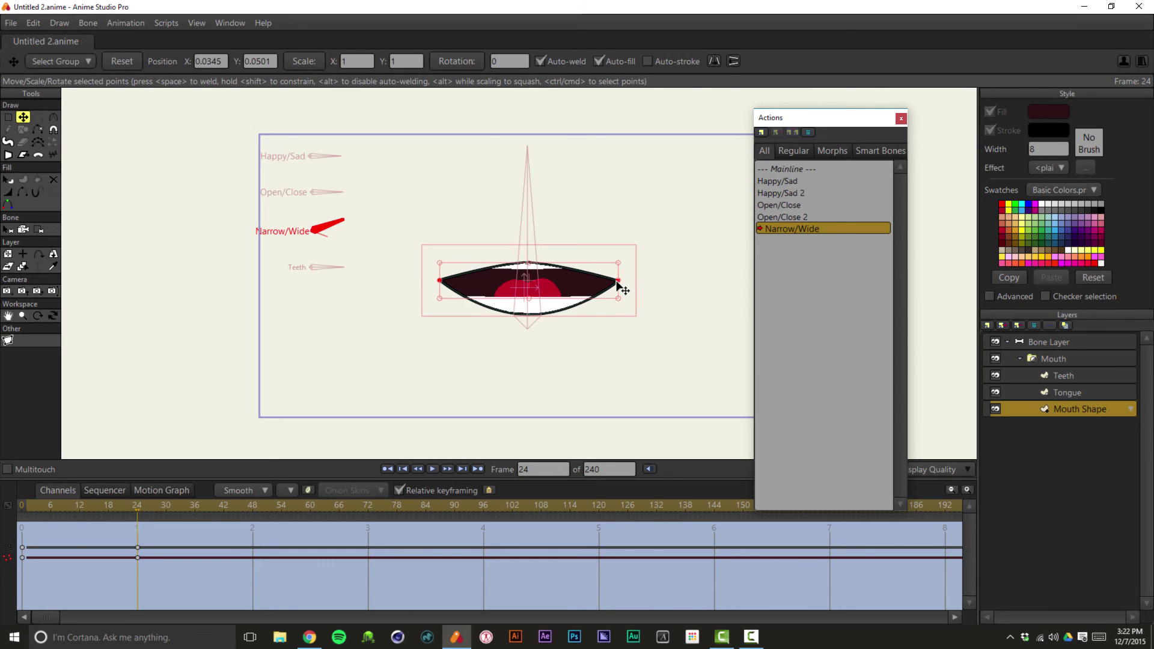
left_click_drag(618, 281, 546, 291)
left_click(571, 320)
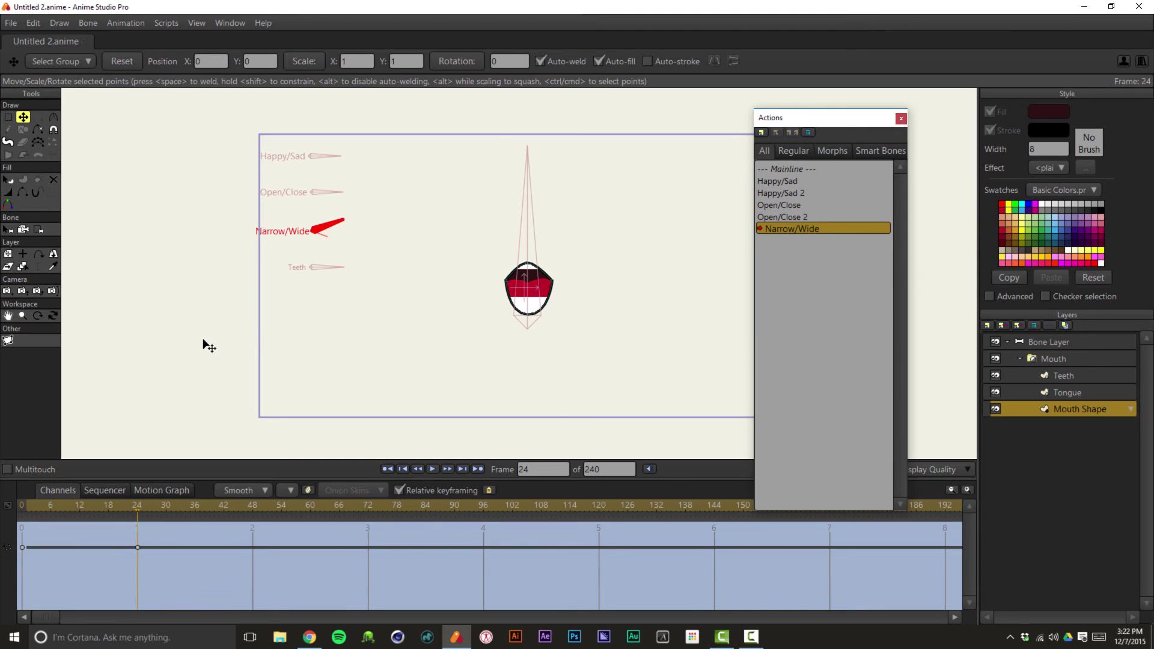
left_click(848, 170)
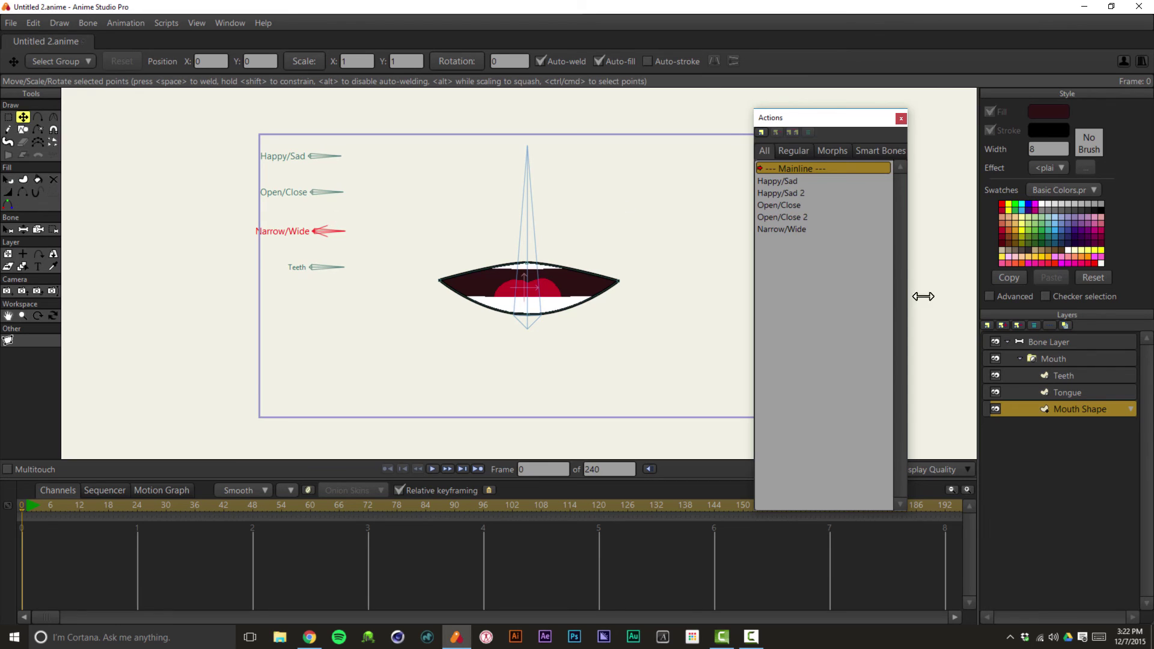
On the Bone Layer, create a new action named Narrow/Wide 2 from the pasted bone name
left_click(1049, 342)
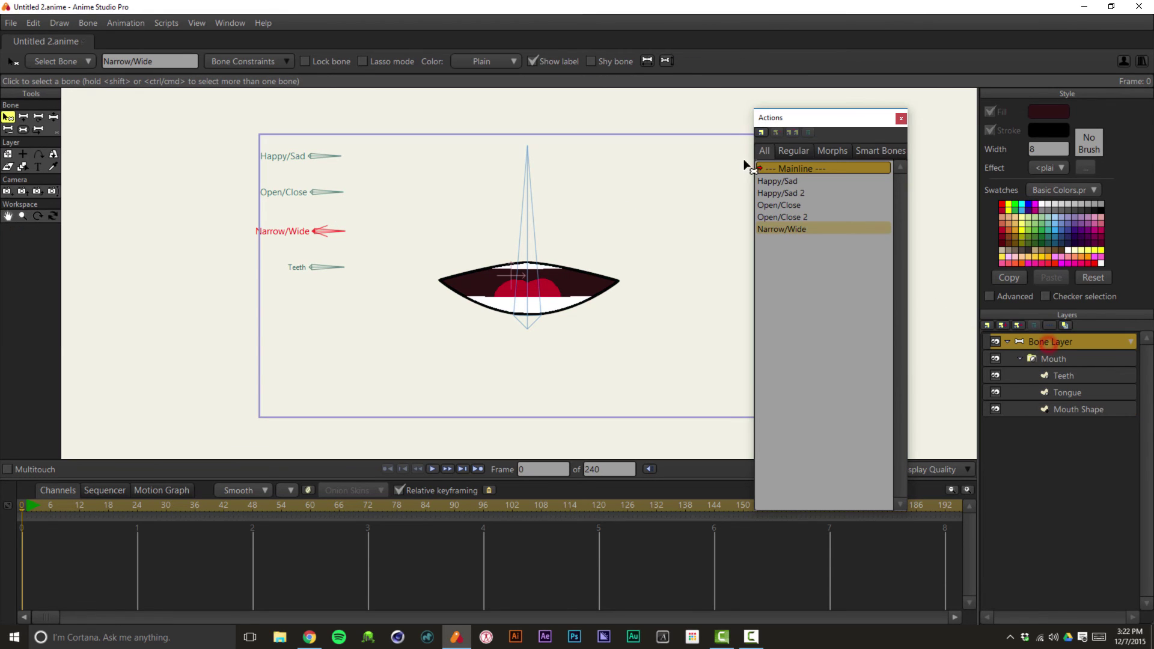
left_click(762, 132)
key("ctrl+v")
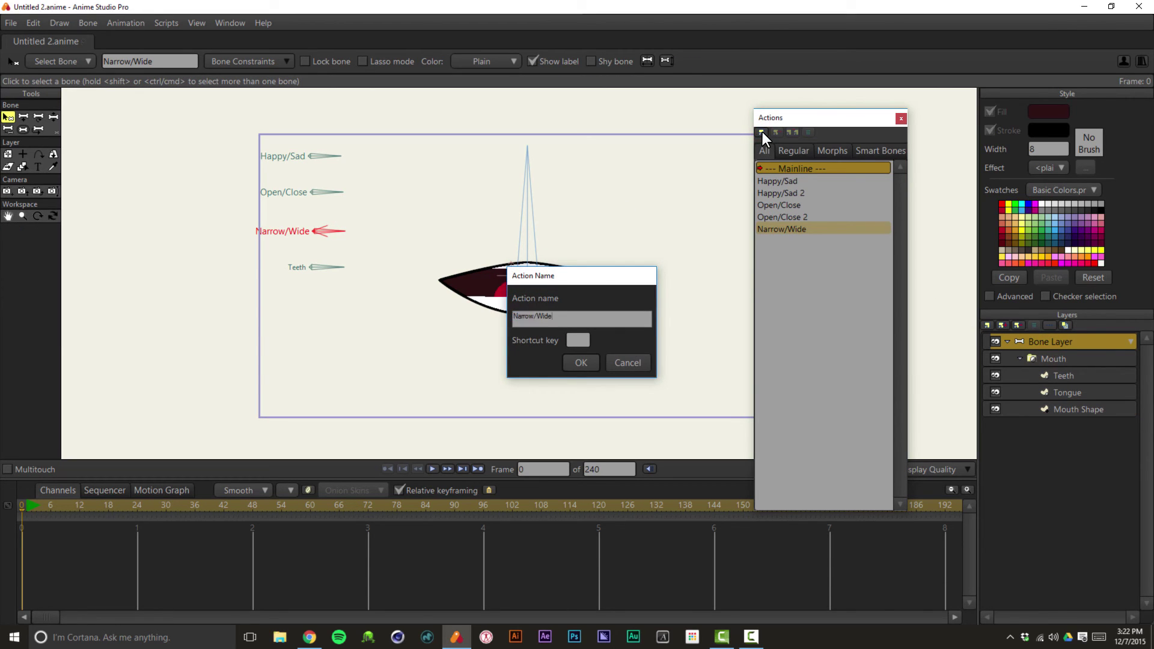
key("Return")
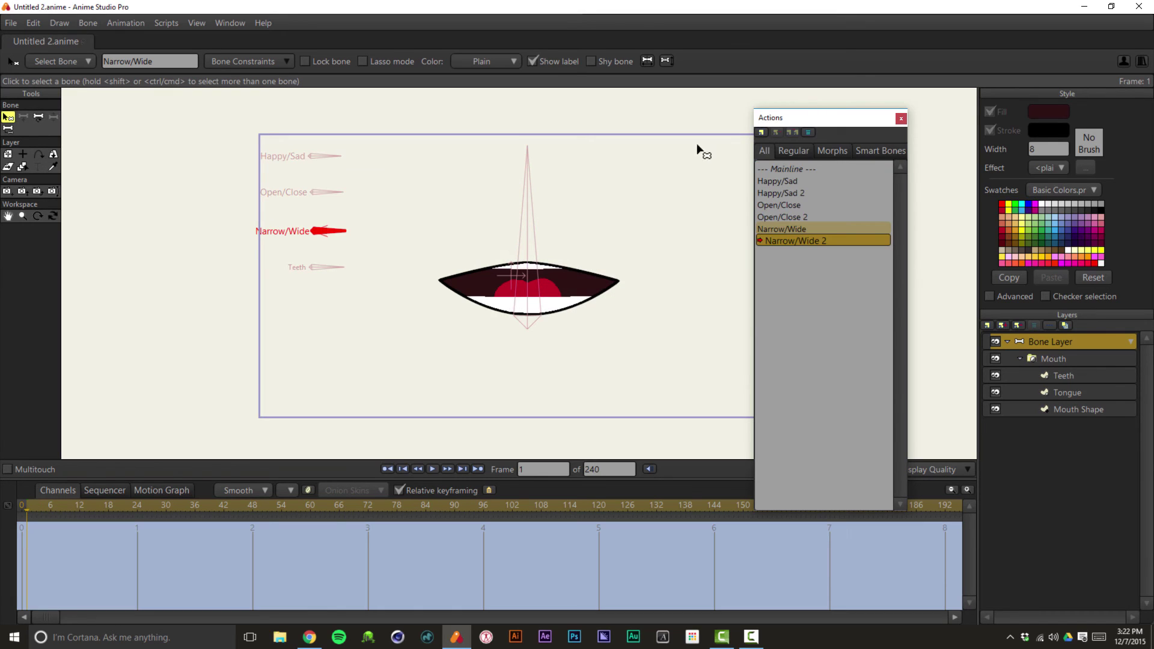
At frame 24, rotate the Narrow/Wide bone down to 250°
left_click(135, 505)
left_click(137, 505)
key("t")
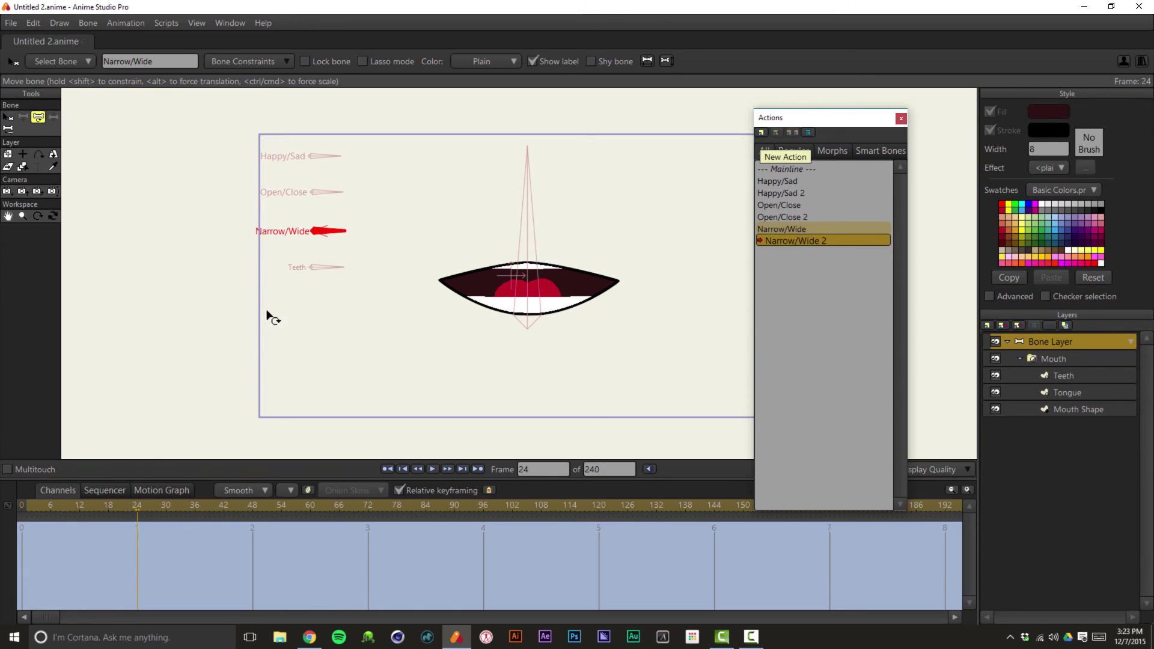
left_click(330, 232)
left_click_drag(329, 233, 325, 260)
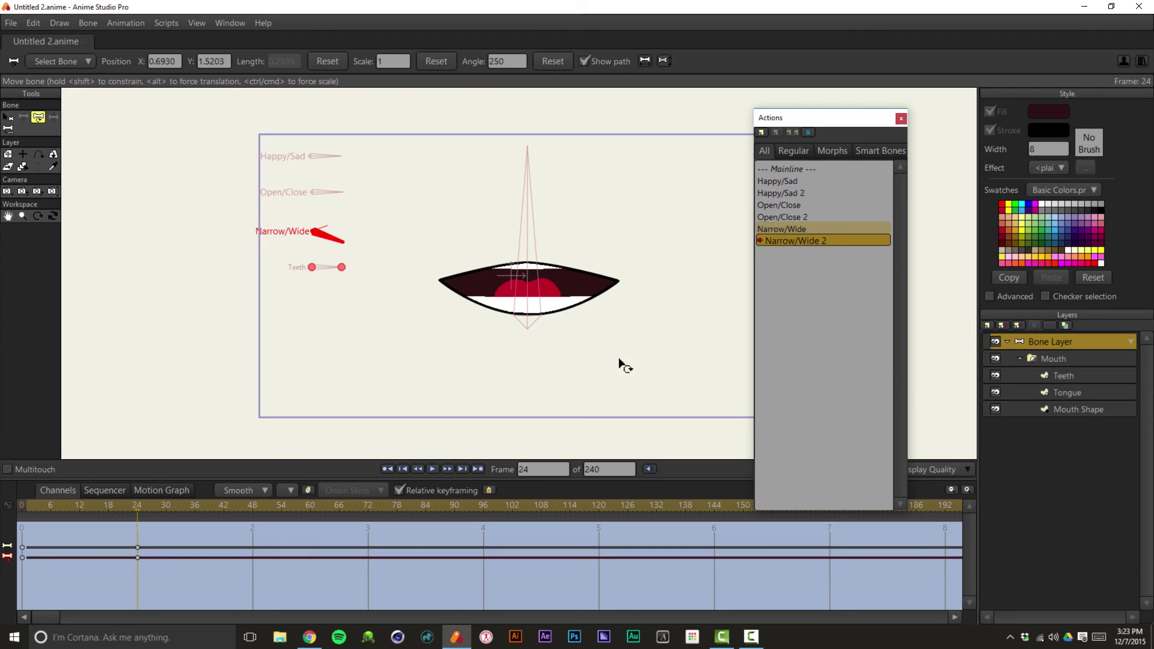
Select all Mouth Shape points and stretch the mouth wider to the right
left_click(1063, 411)
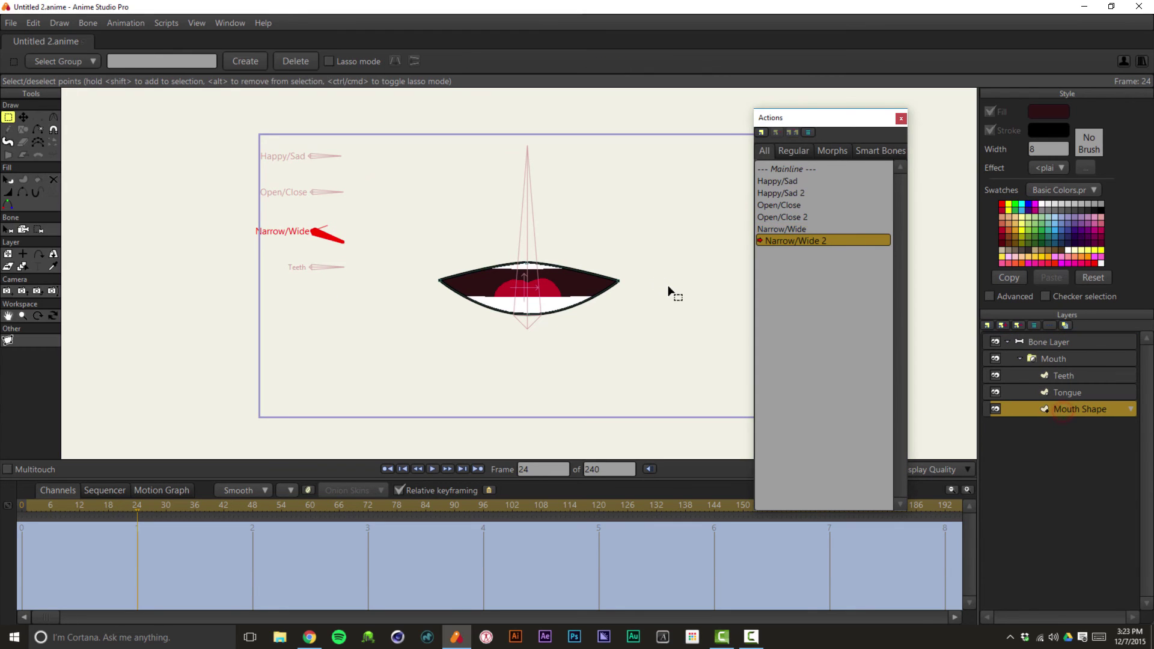
key("ctrl+a")
key("t")
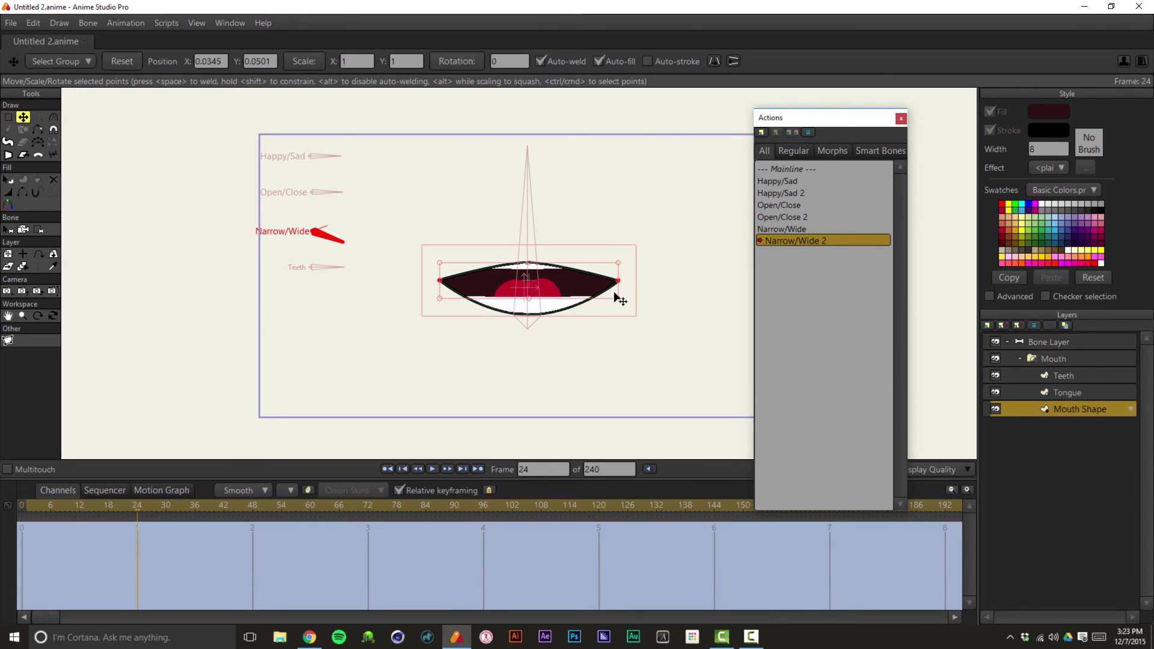
left_click_drag(621, 285, 661, 286)
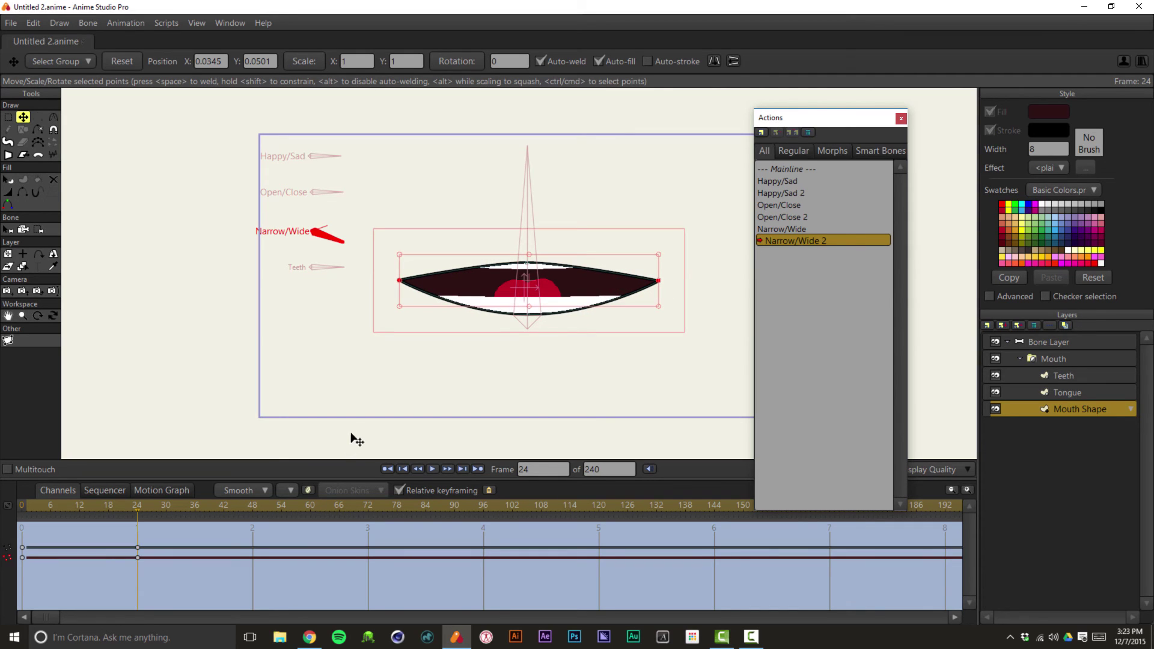
Return to the Mainline and select the Teeth bone, cancelling a new action
double_click(799, 170)
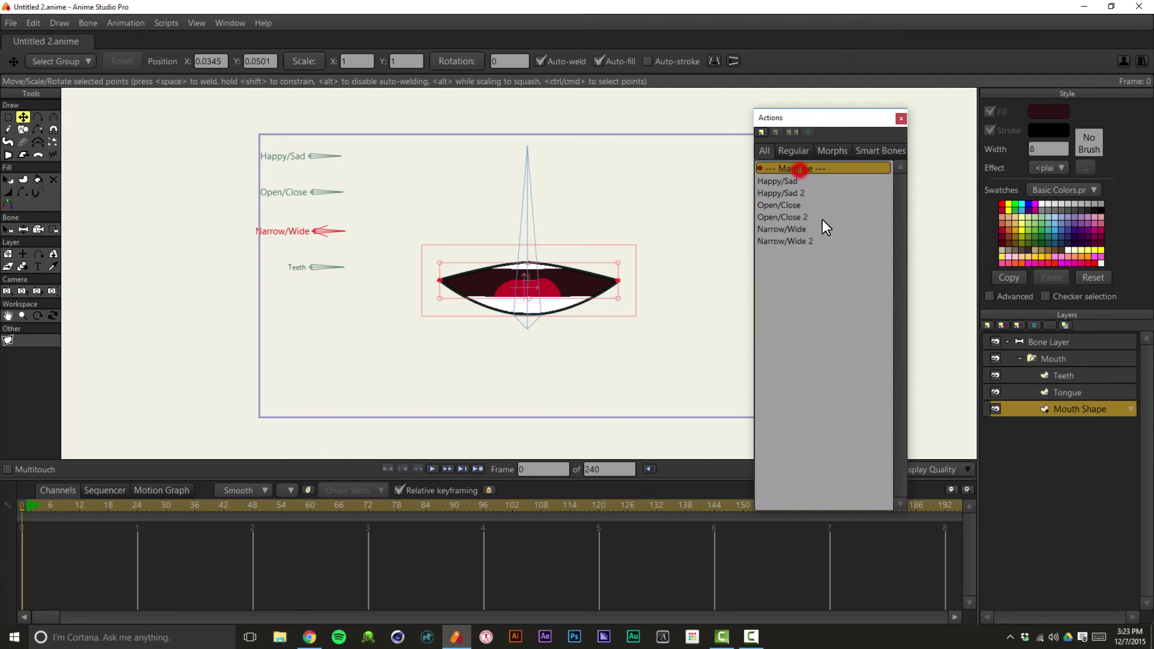
left_click(1045, 347)
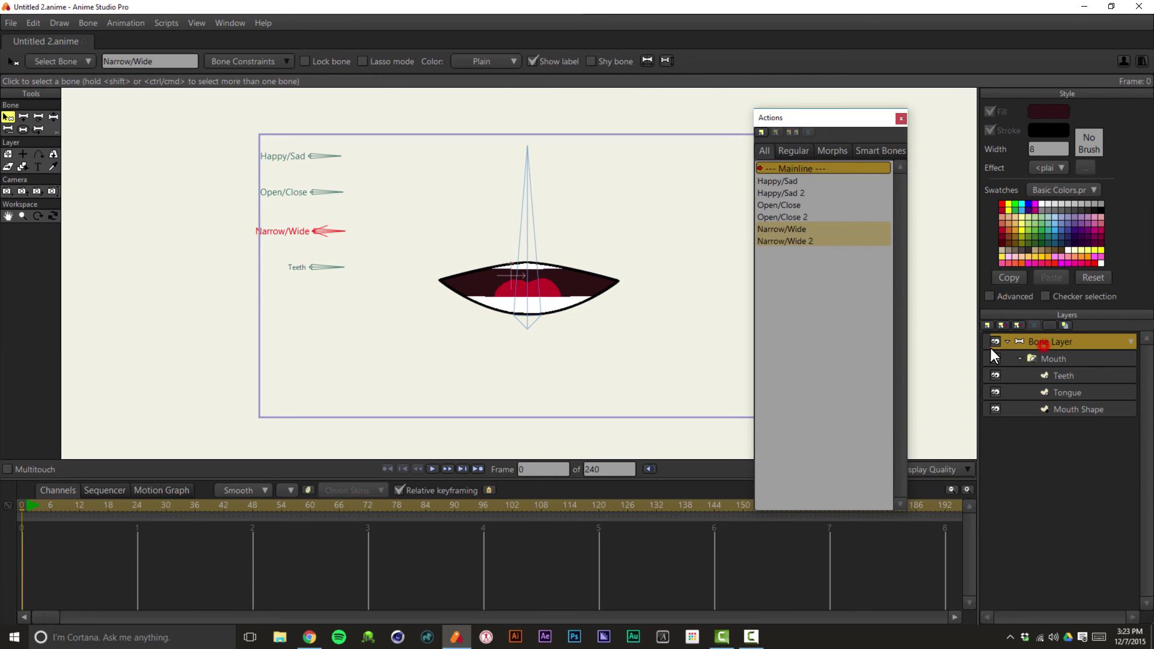
left_click(322, 269)
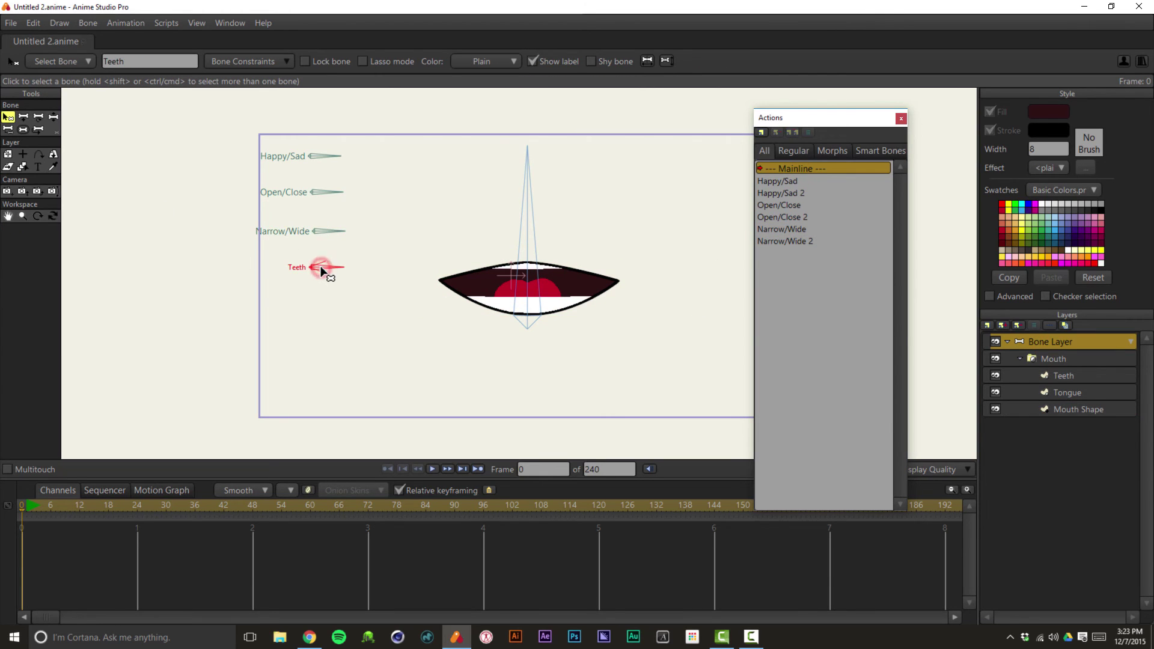
double_click(137, 61)
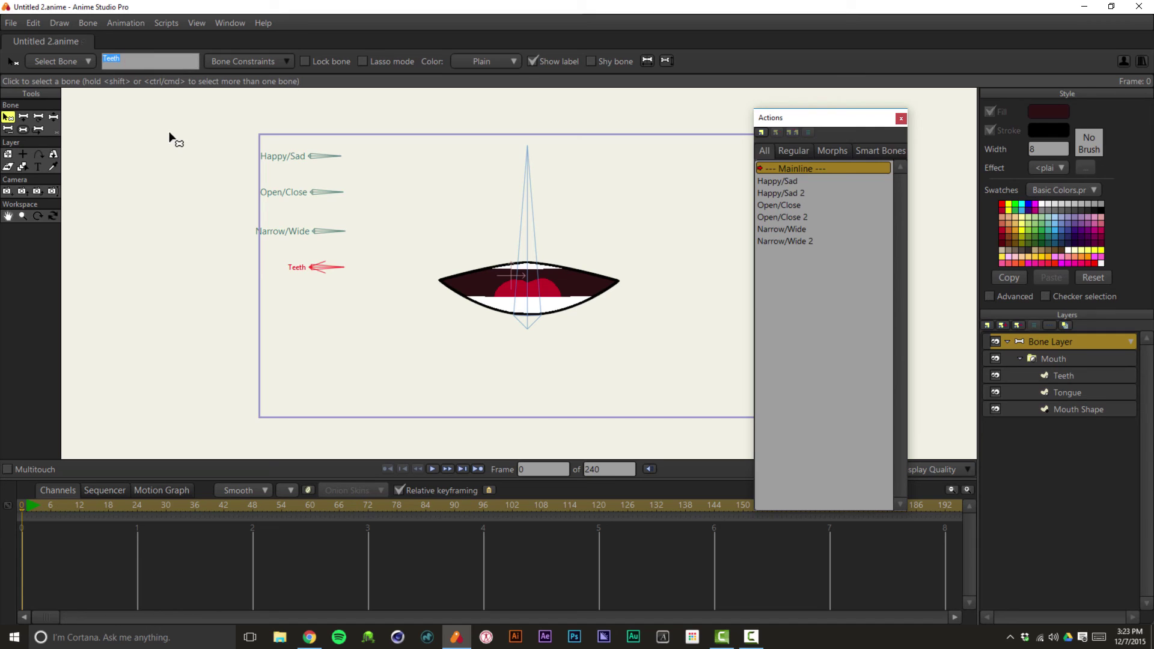
left_click(760, 132)
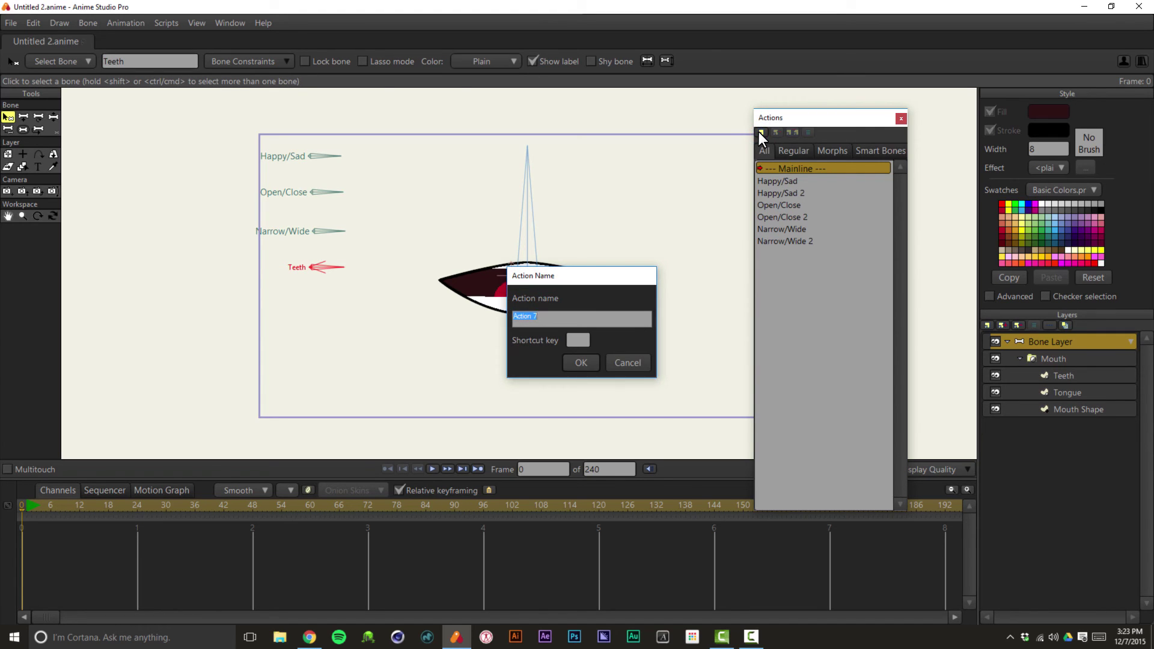
left_click(619, 360)
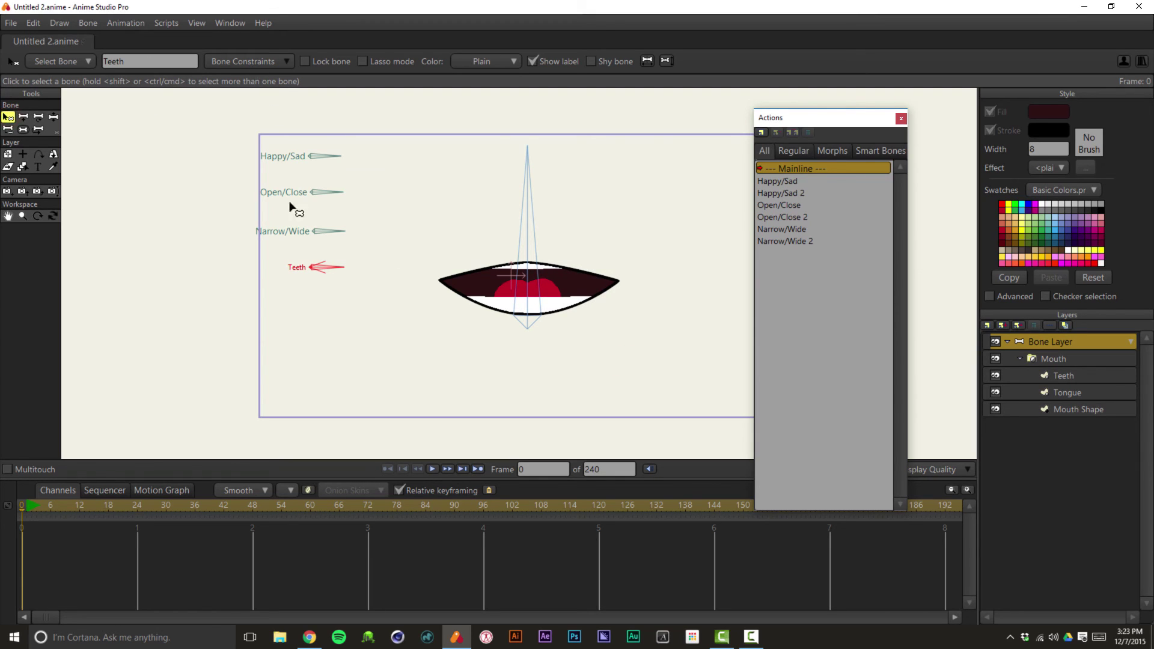
Set the Teeth bone's maximum constraint angle to 0 and drag it to confirm it stays put
left_click(252, 62)
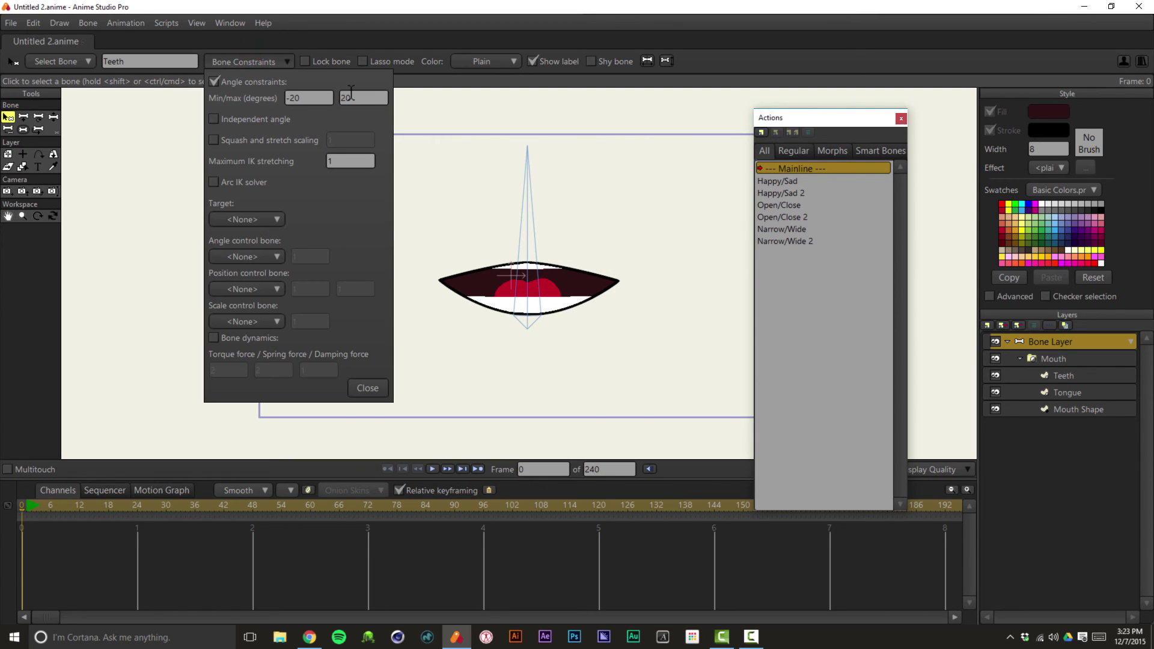
double_click(362, 98)
type("0")
left_click(380, 387)
key("z")
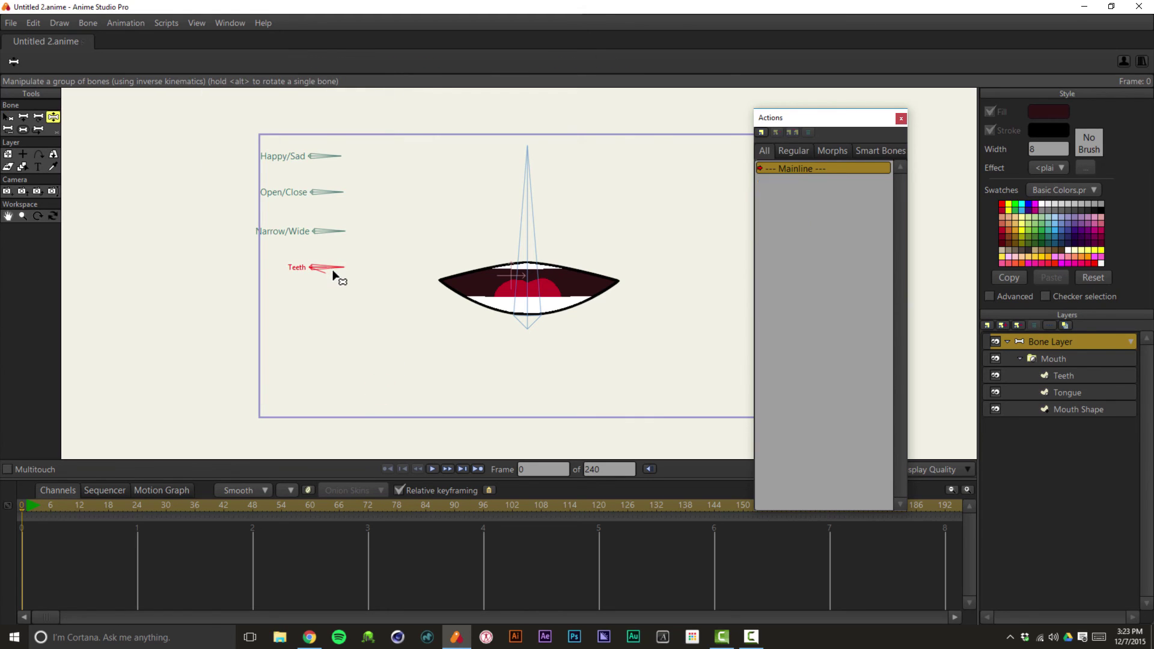
mouse_move(330, 268)
left_mouse_down()
mouse_move(335, 296)
mouse_move(343, 235)
left_mouse_up()
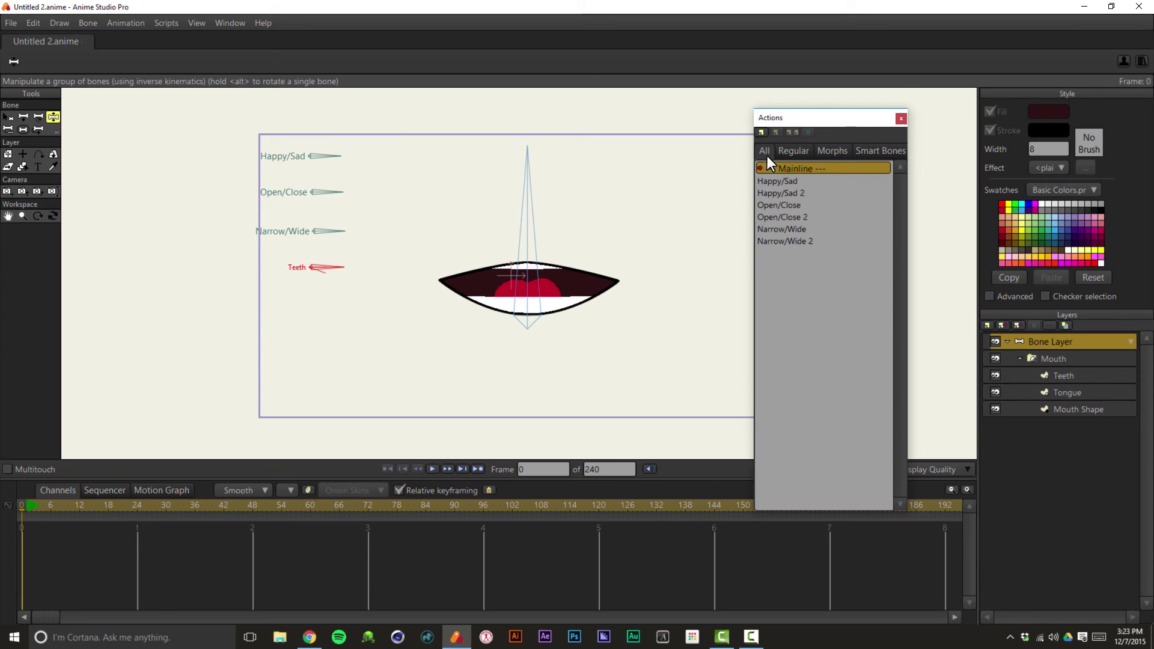
Create a new action named Teeth and rotate the Teeth bone downward at frame 24
left_click(762, 133)
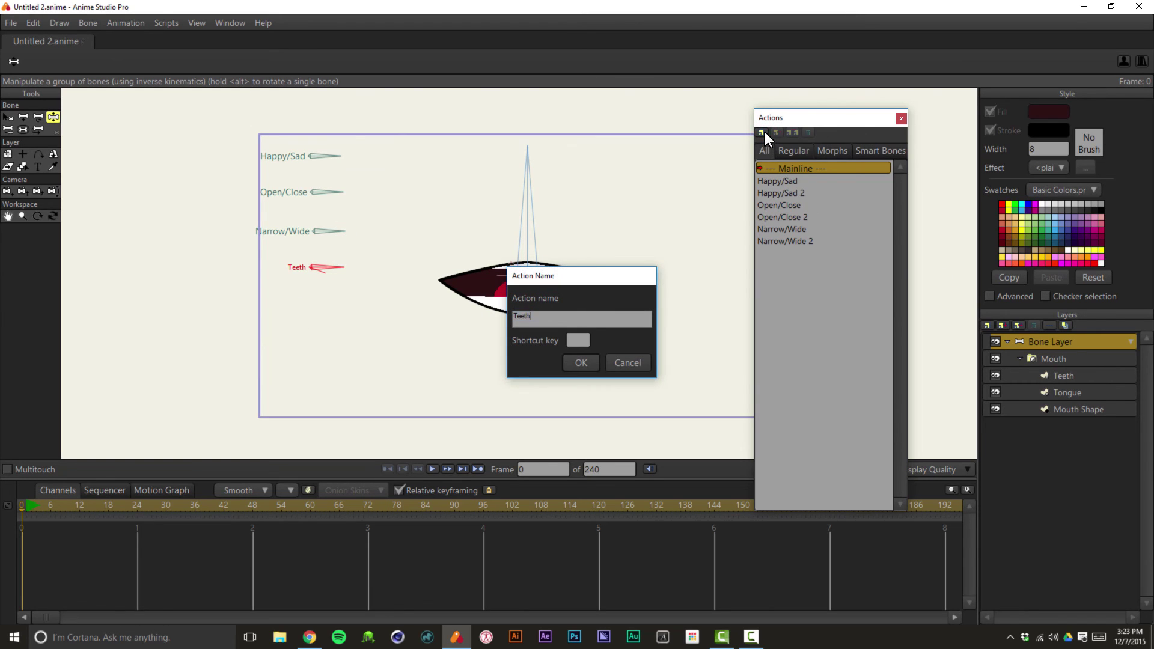
key("Return")
left_click(135, 503)
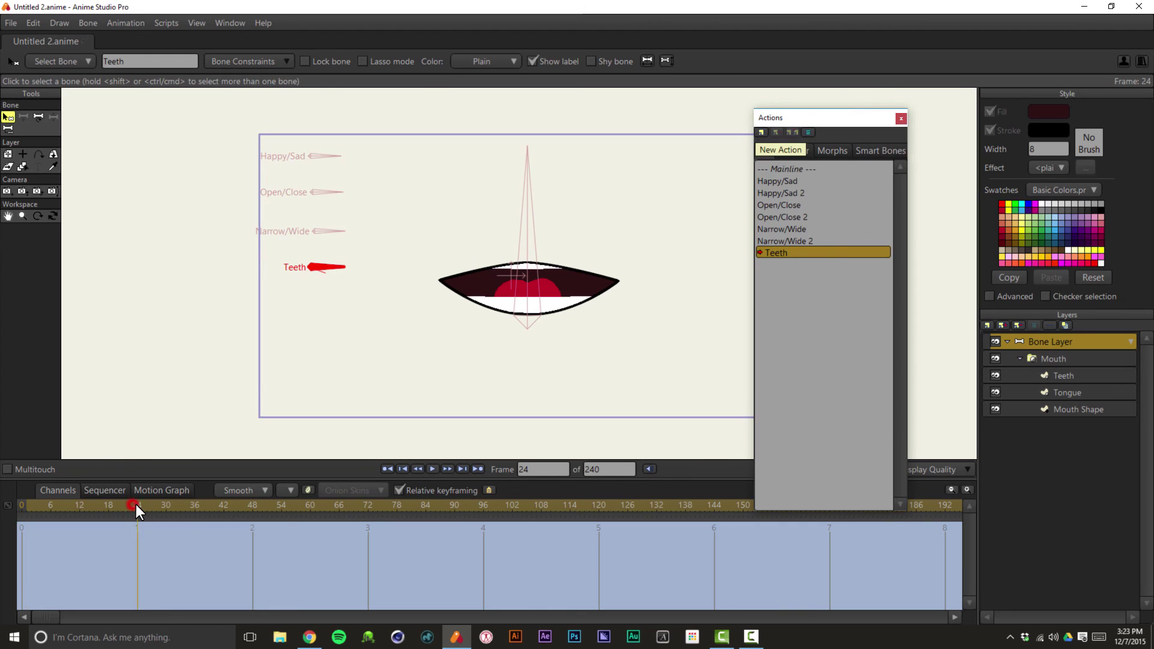
key("t")
left_click_drag(317, 271, 336, 278)
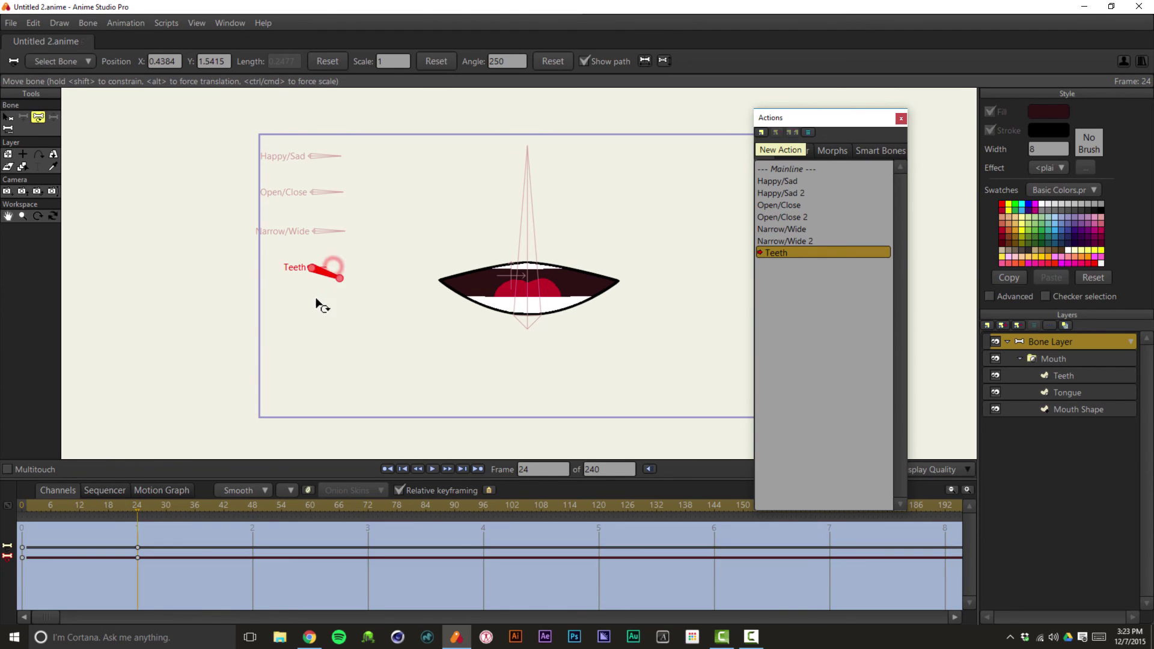
On the Teeth layer, lower the upper teeth points and raise the middle row to fill the mouth
left_click(1066, 375)
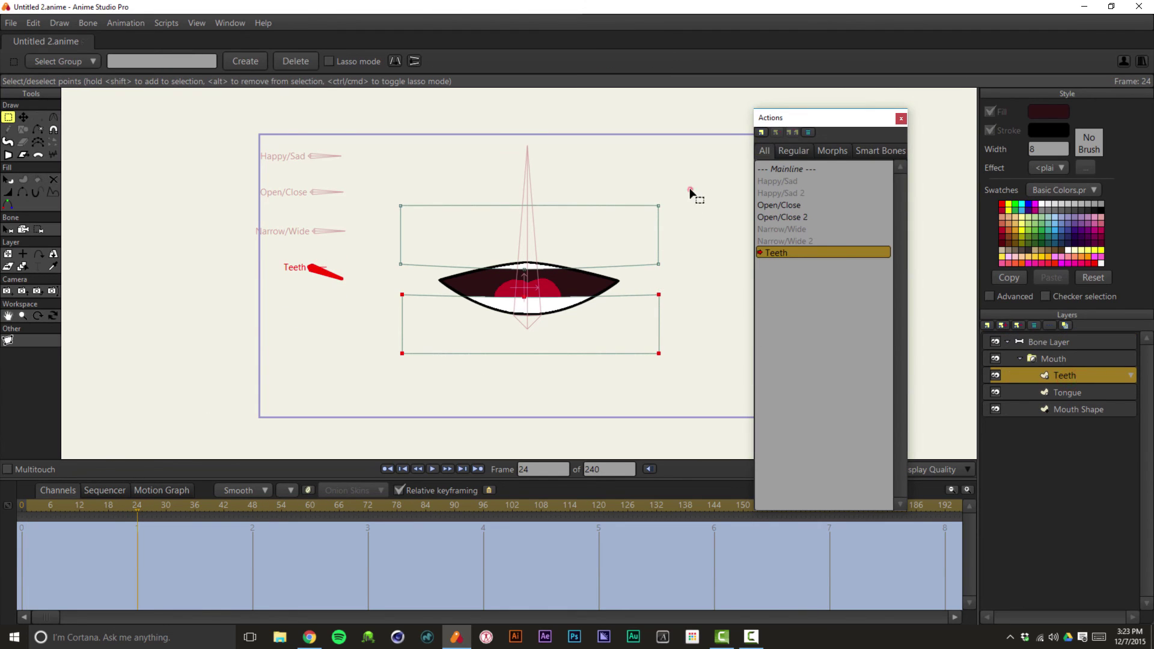
left_click_drag(690, 191, 369, 283)
key("t")
left_click_drag(576, 253, 578, 260)
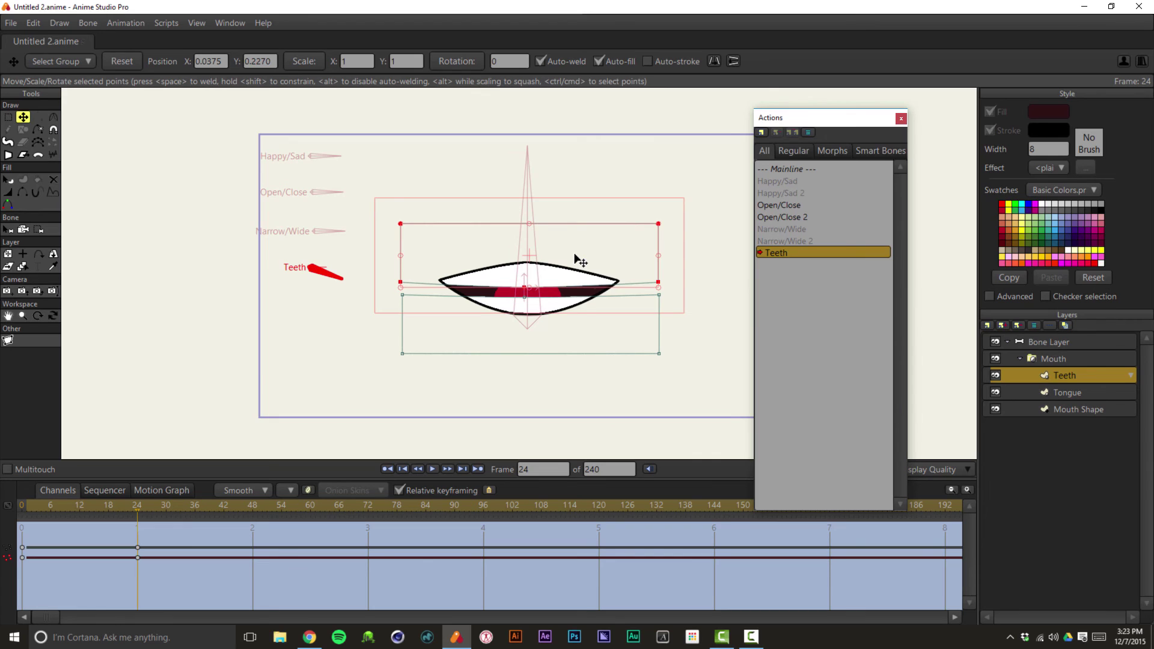
left_click(682, 301)
left_click_drag(688, 281, 350, 314)
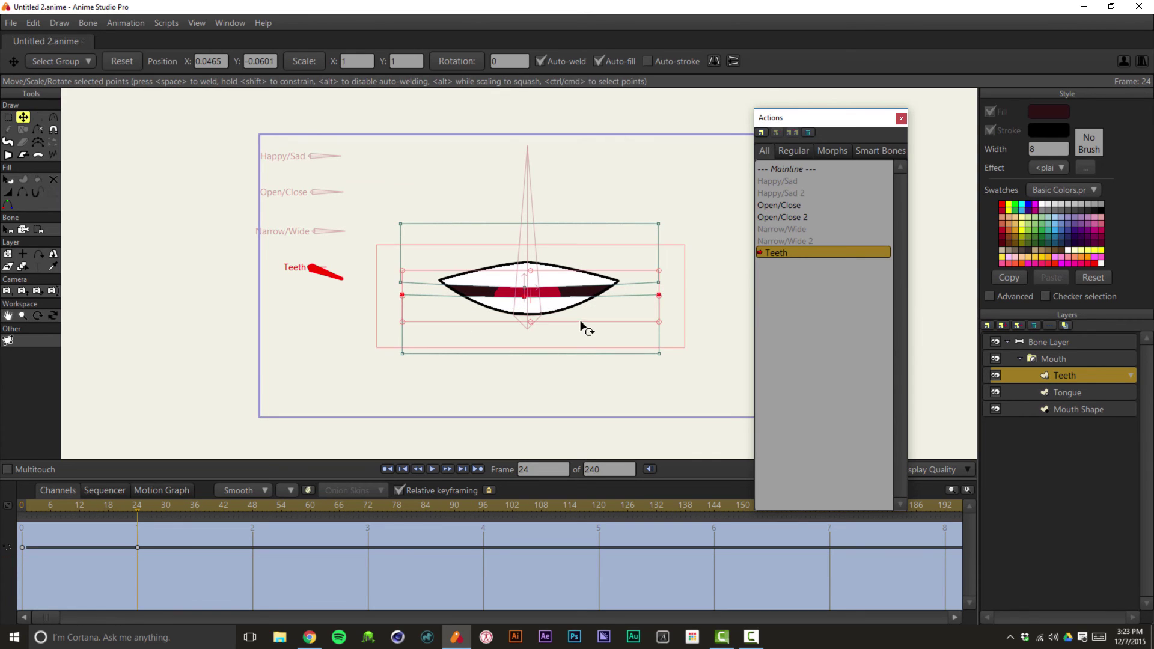
left_click_drag(580, 322, 587, 314)
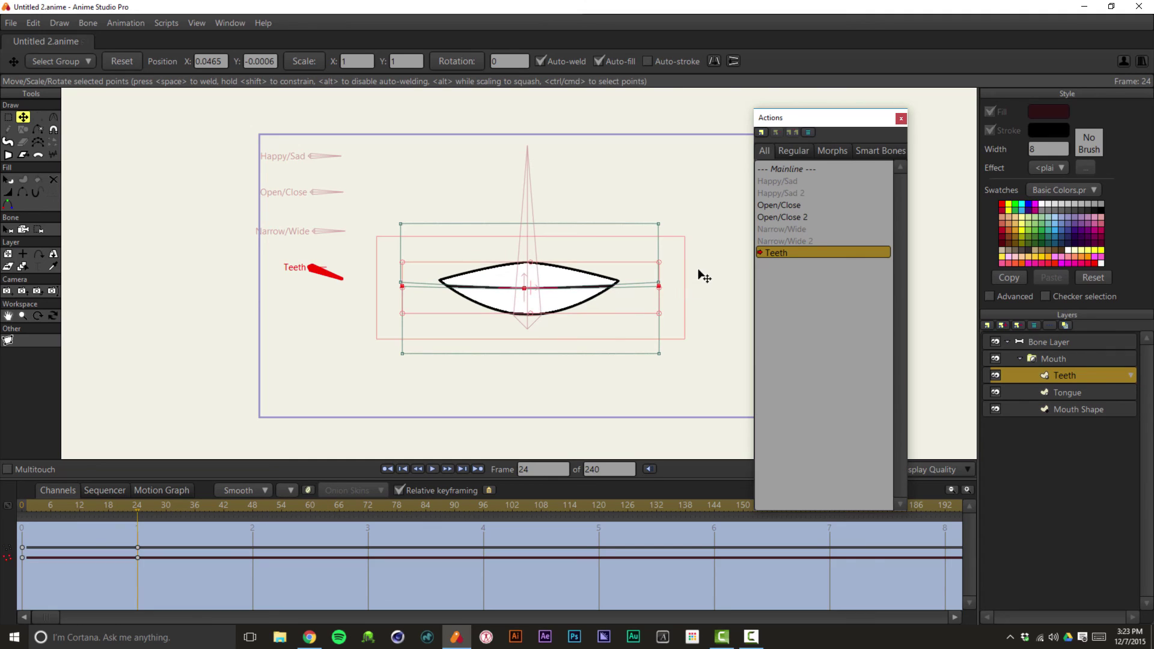
Select the left, right and centre points of the mouth line on the Teeth layer
left_click(704, 276)
left_click(660, 285)
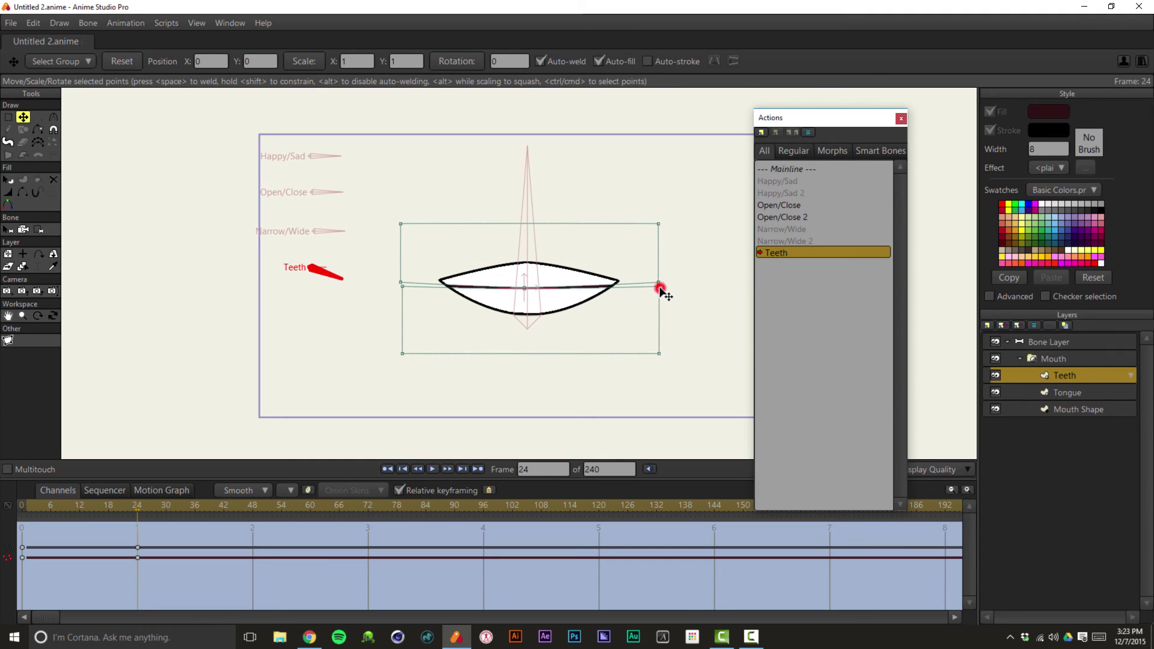
left_click(403, 287)
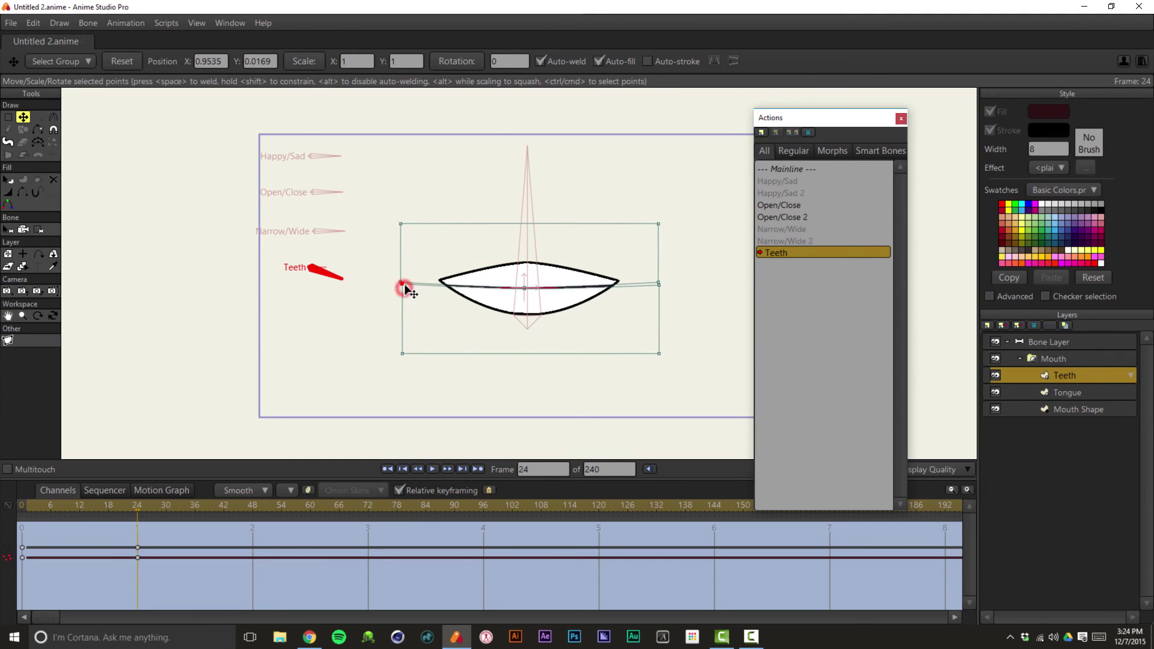
scroll(501, 297, "up", 3)
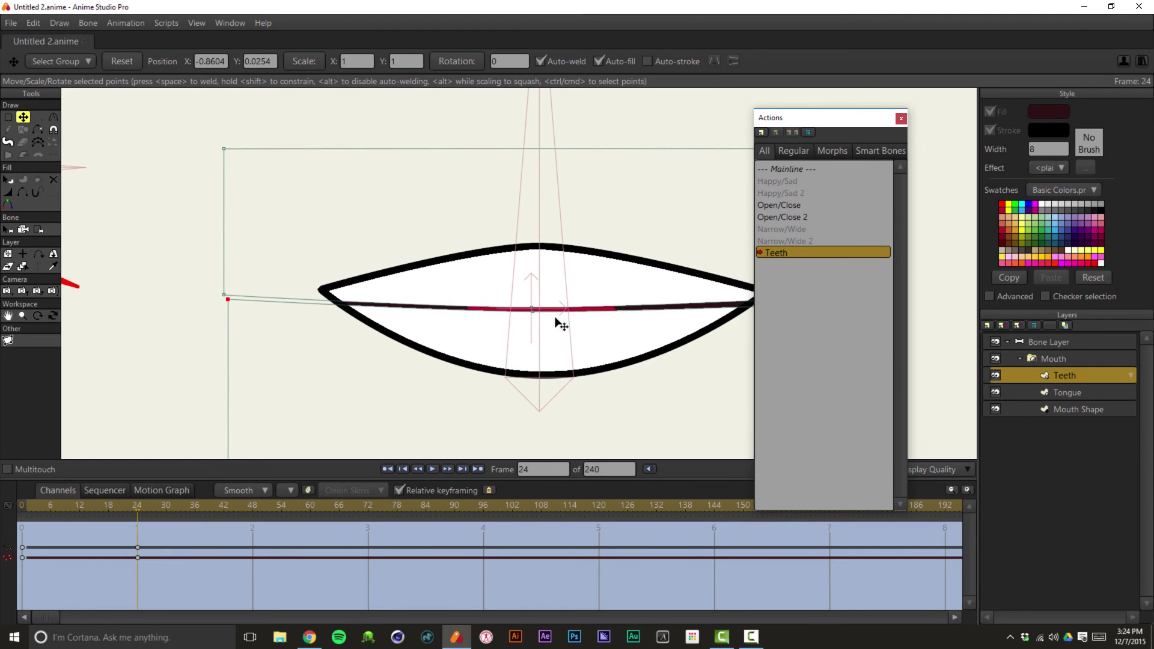
left_click(532, 309)
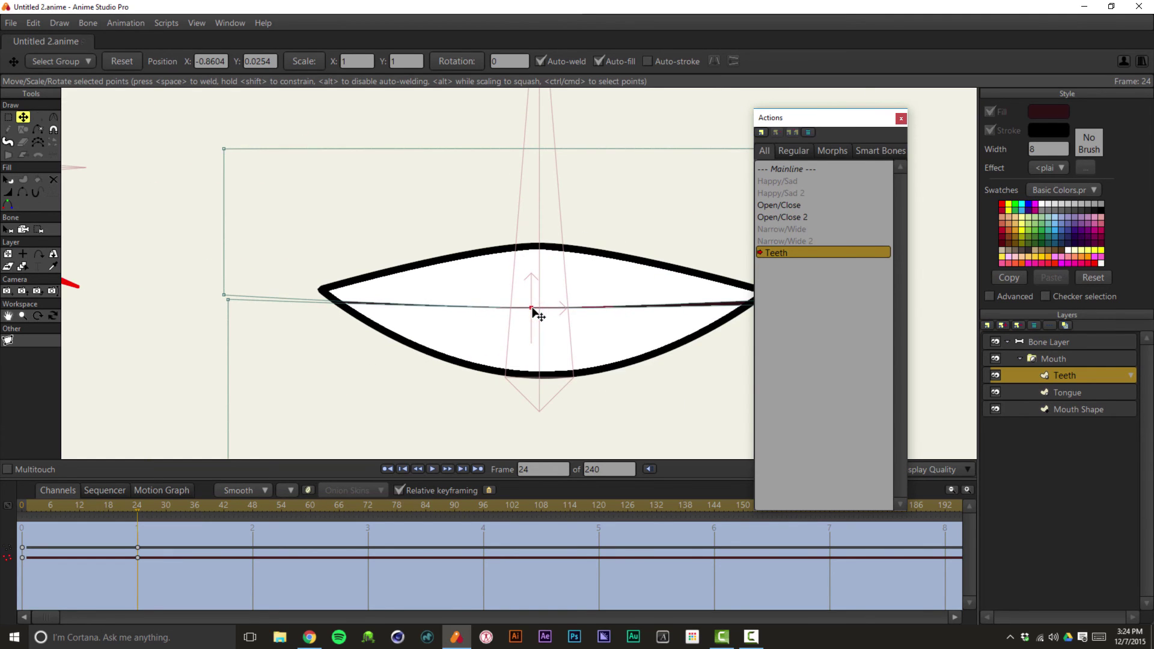
left_click(669, 330)
left_click(684, 294)
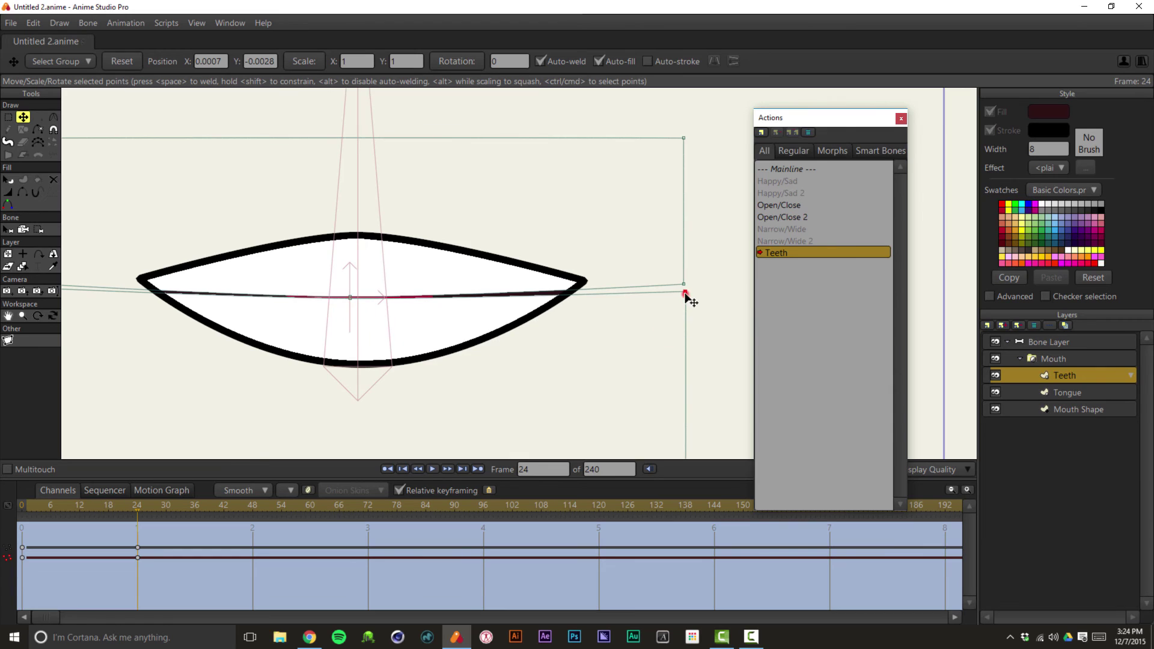
left_click_drag(386, 327, 521, 337)
left_click(163, 289)
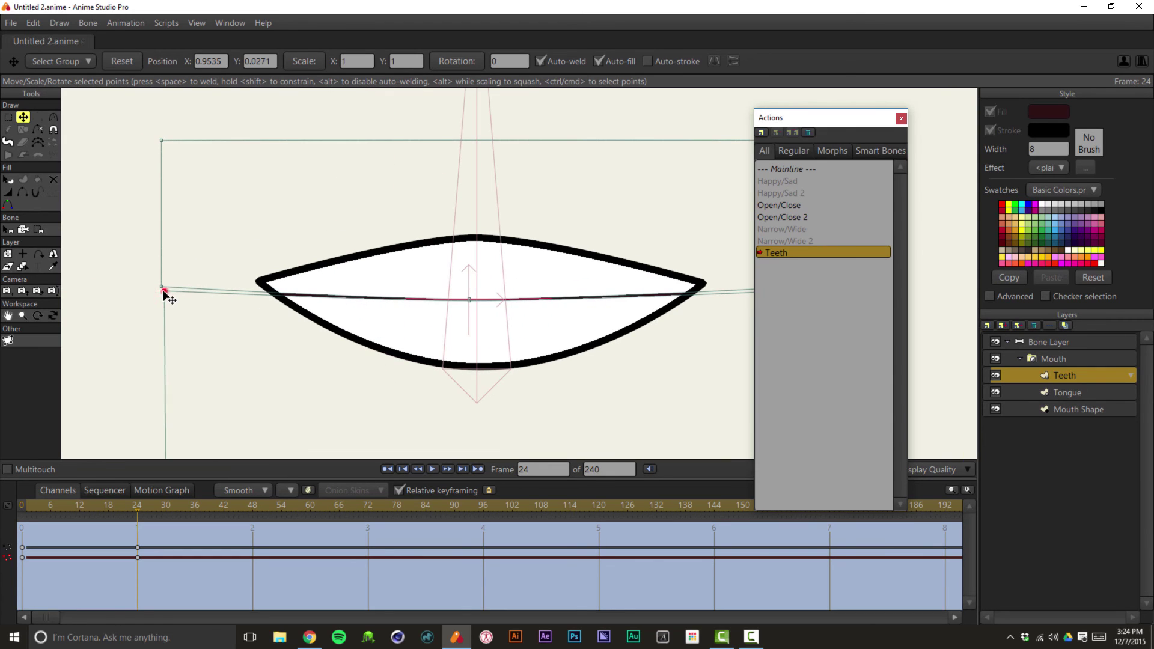
left_click(468, 299)
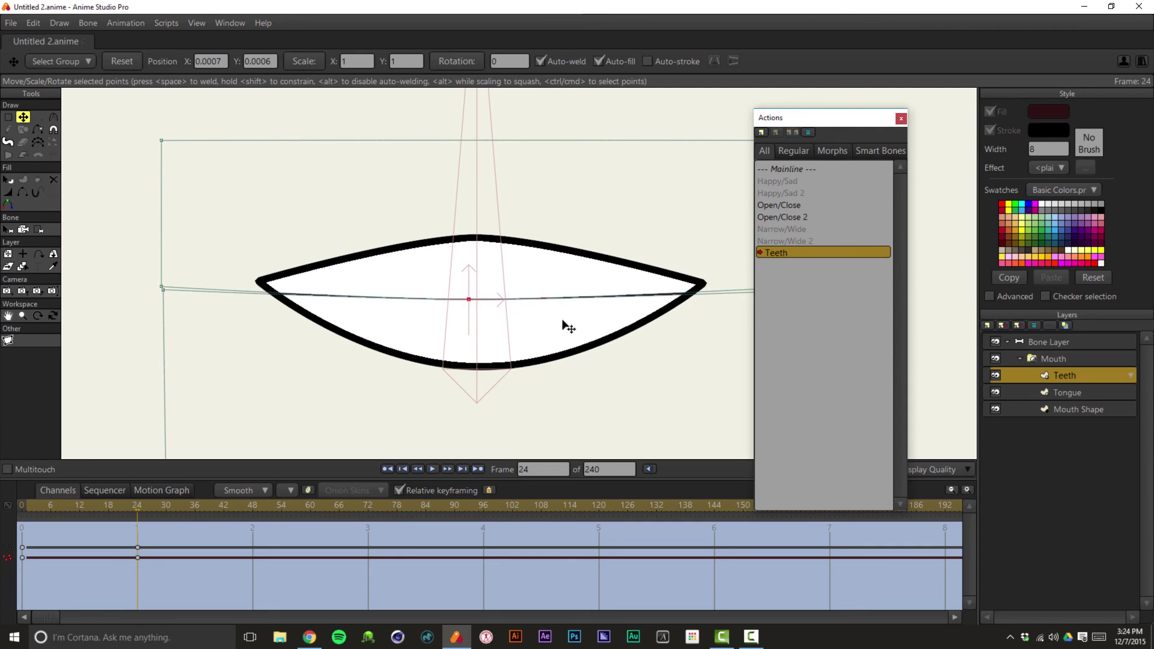
scroll(563, 325, "down", 3)
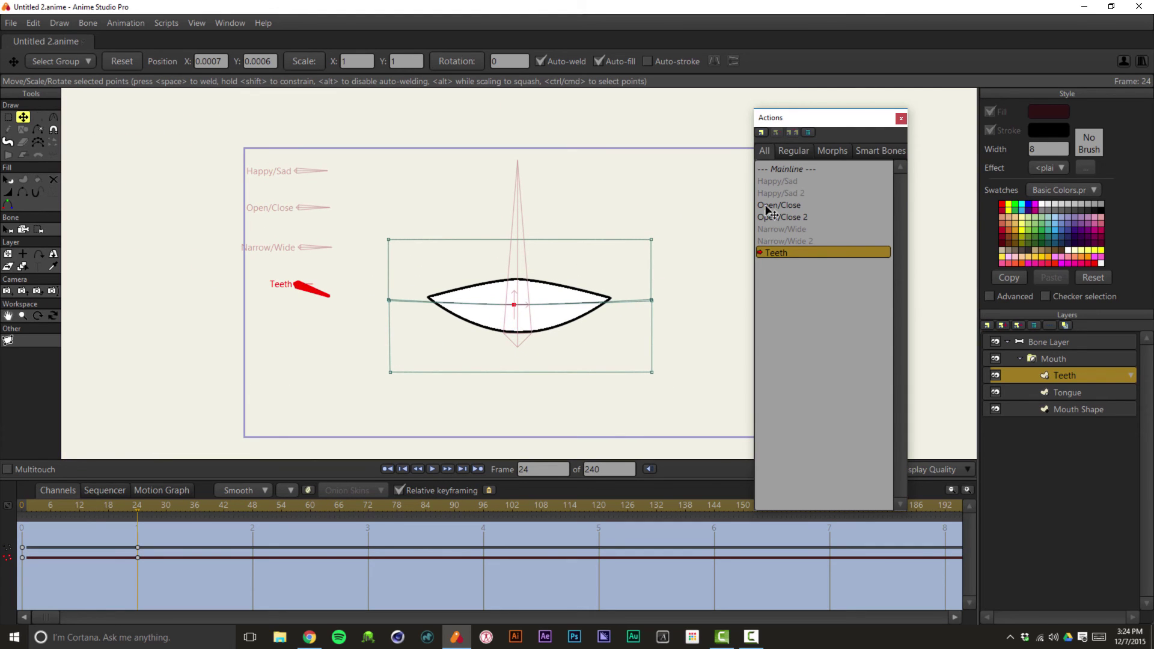
Return to the Mainline and select the bone layer, framing the rig to pose it
left_click(822, 167)
left_click(1052, 341)
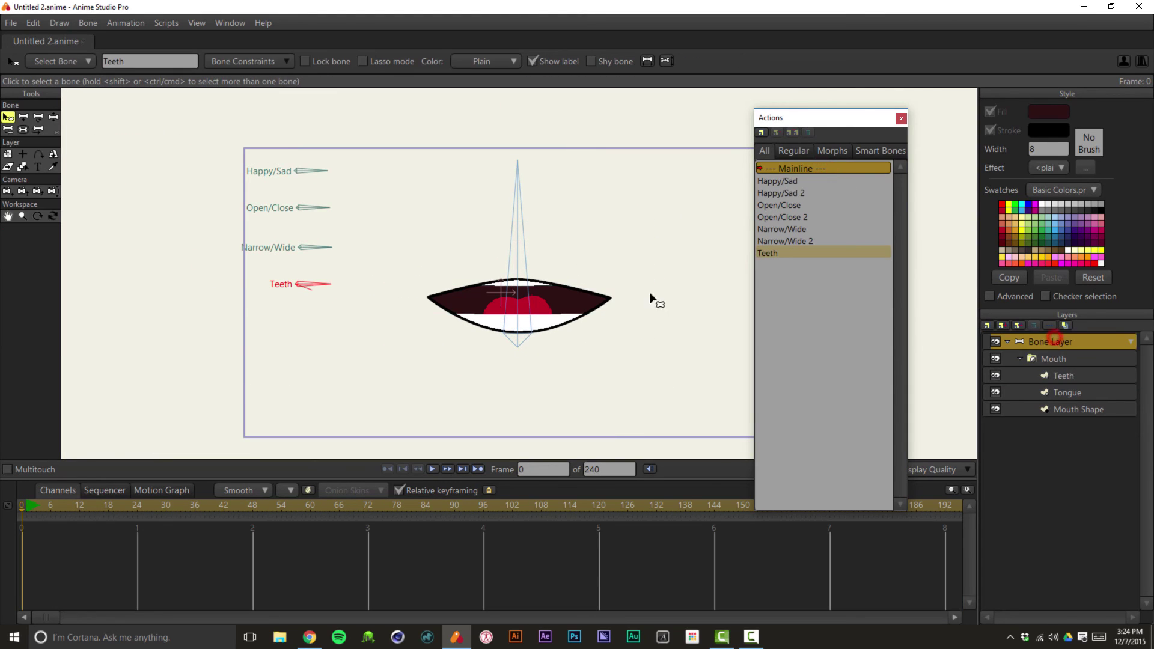
left_click_drag(619, 276, 549, 245)
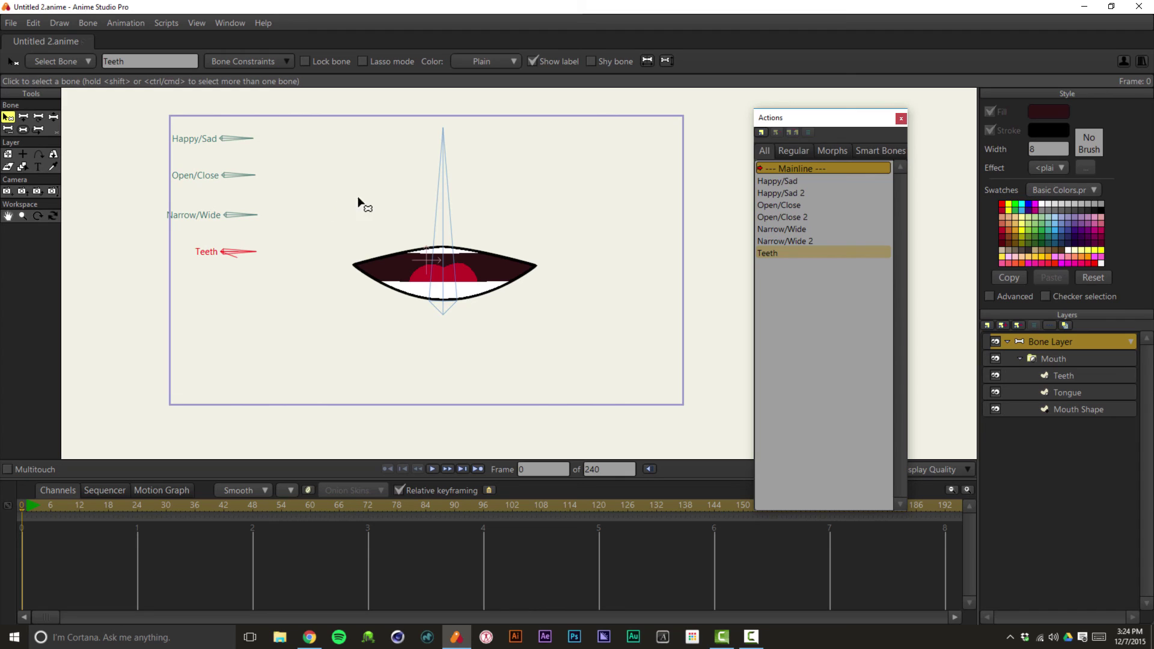
left_click_drag(515, 312, 565, 340)
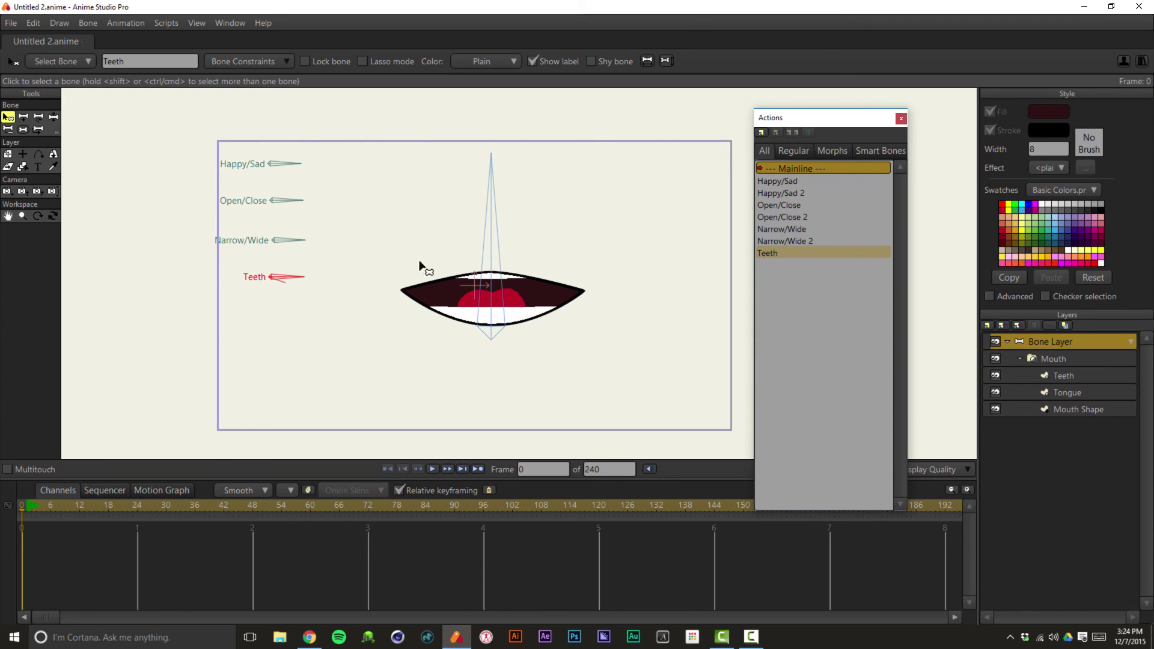
key("z")
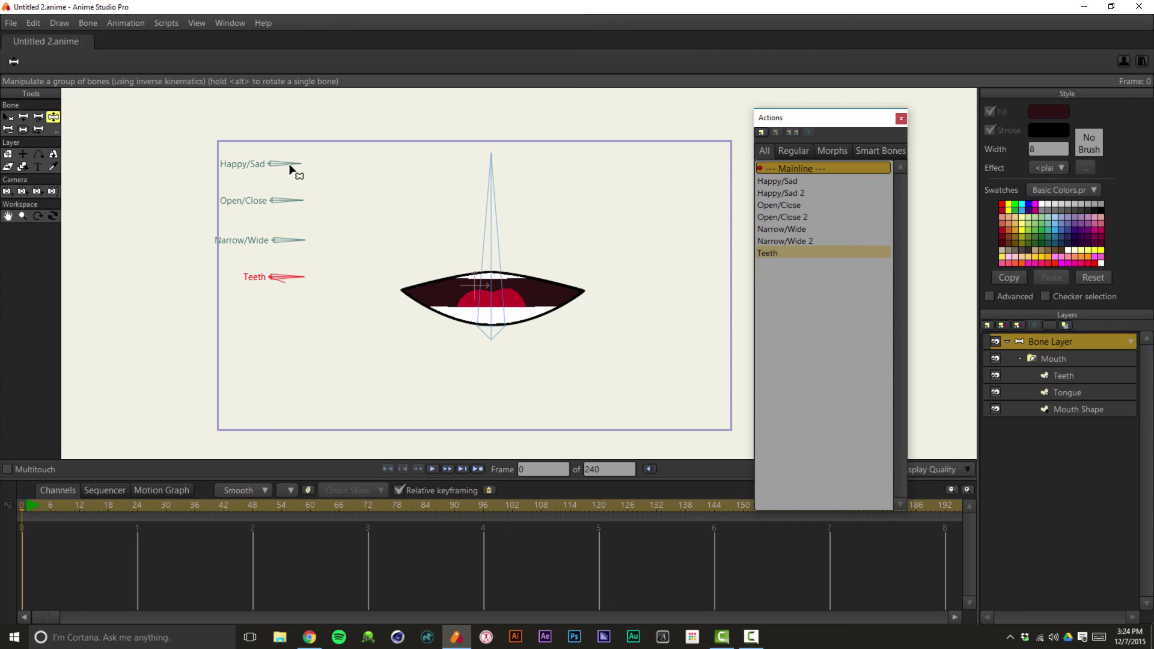
Test the Happy/Sad bone into a smile and swing the Open/Close bone open and closed
left_click_drag(291, 168, 294, 151)
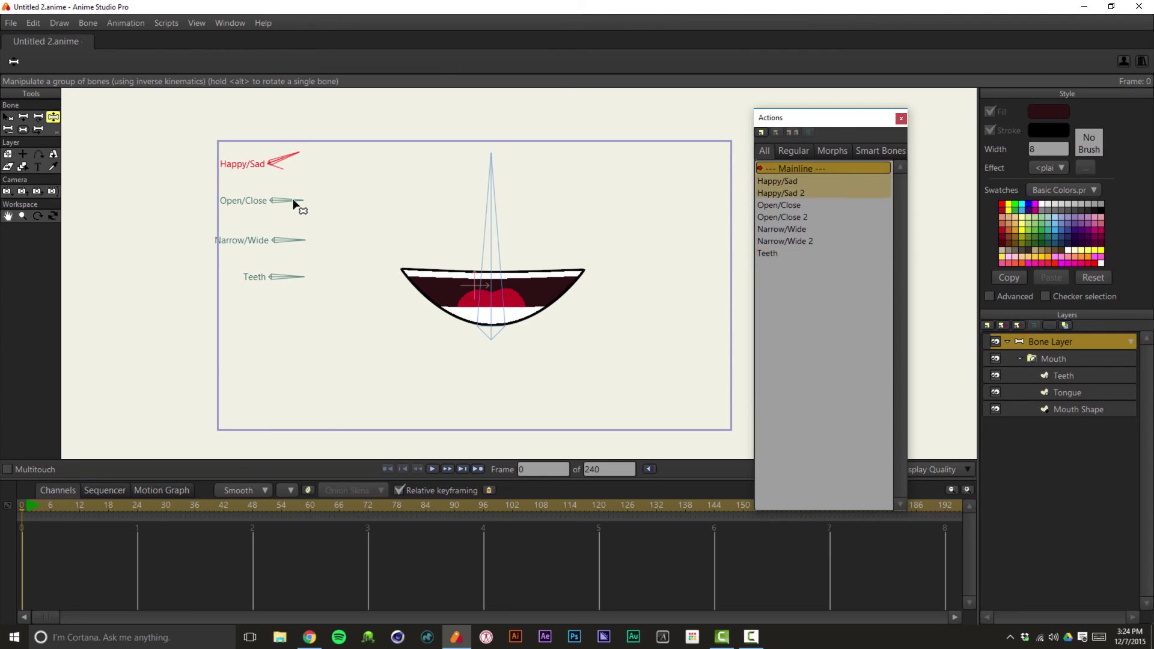
left_click_drag(295, 204, 295, 215)
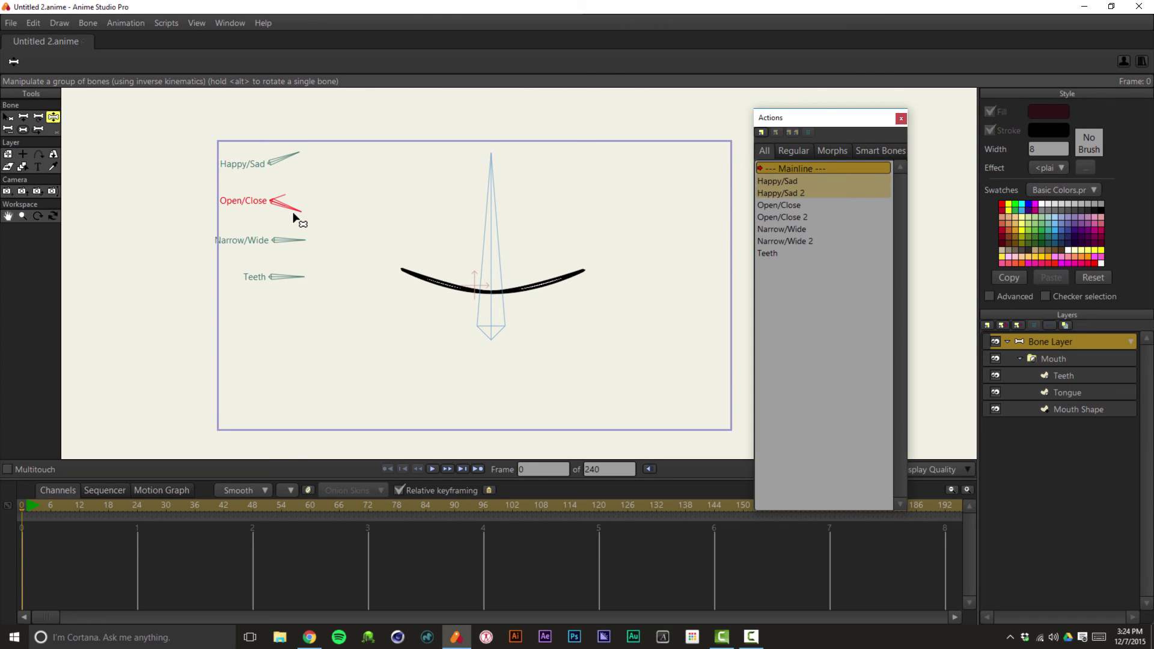
scroll(544, 303, "up", 5)
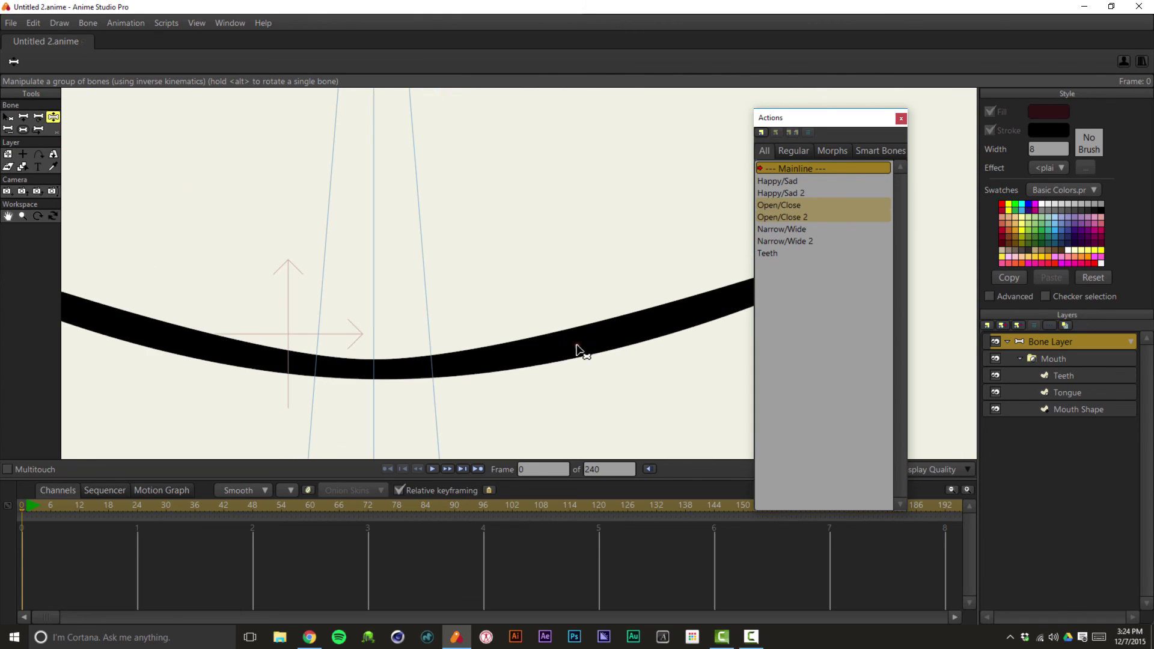
scroll(291, 279, "down", 2)
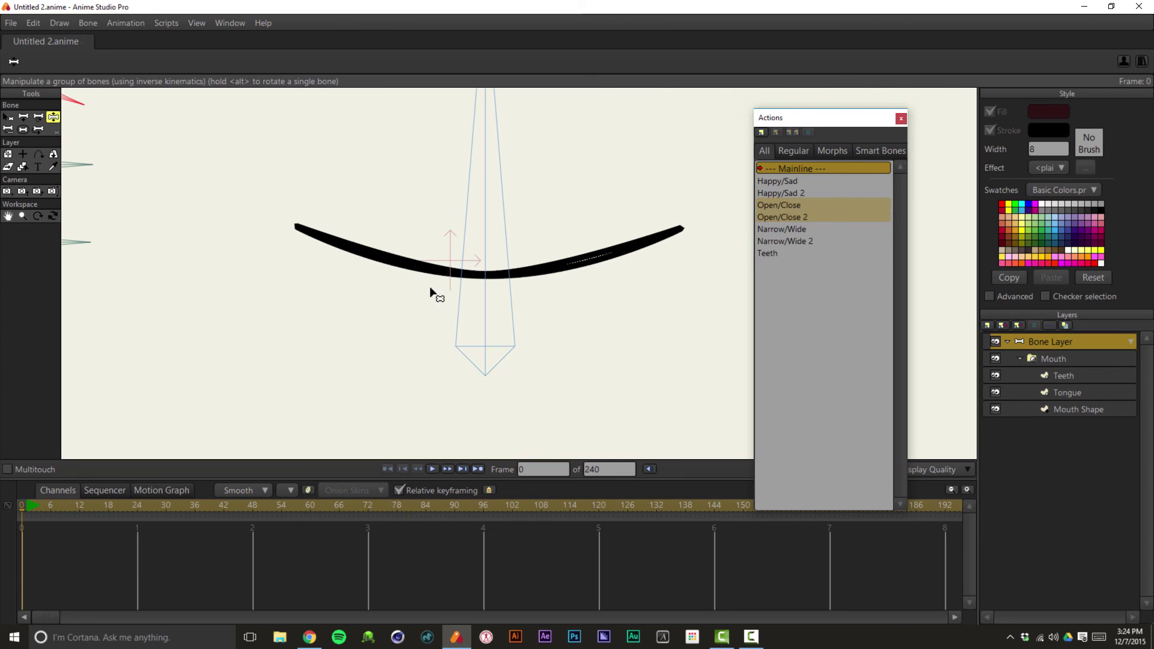
scroll(616, 291, "up", 3)
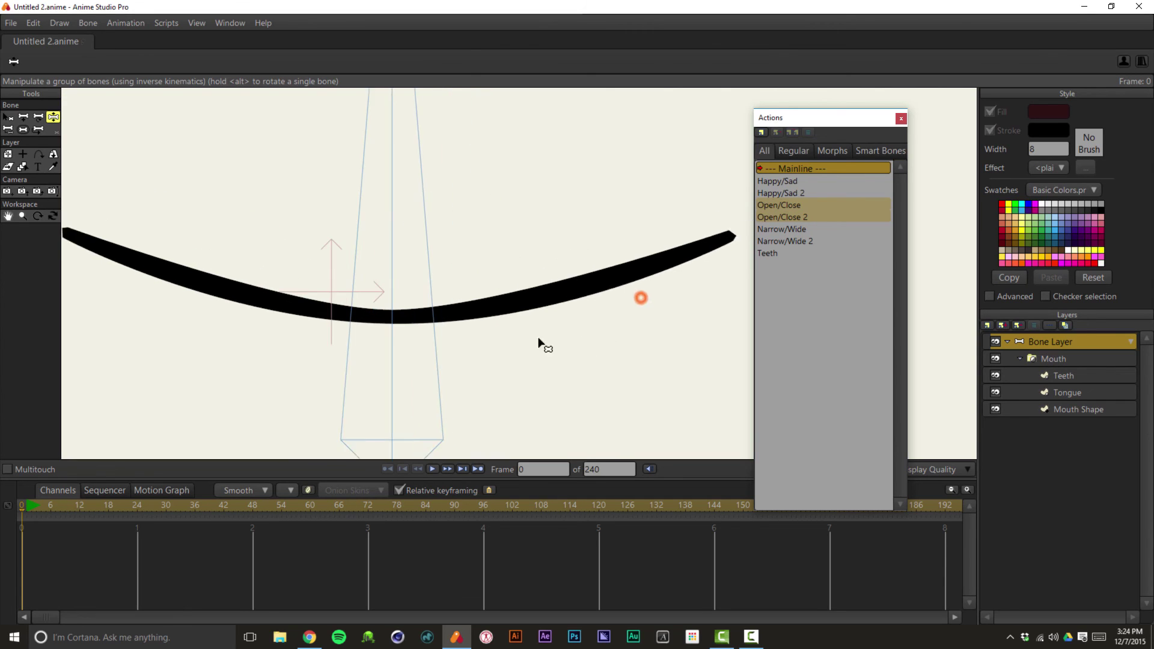
scroll(541, 335, "up", 2)
scroll(545, 325, "down", 6)
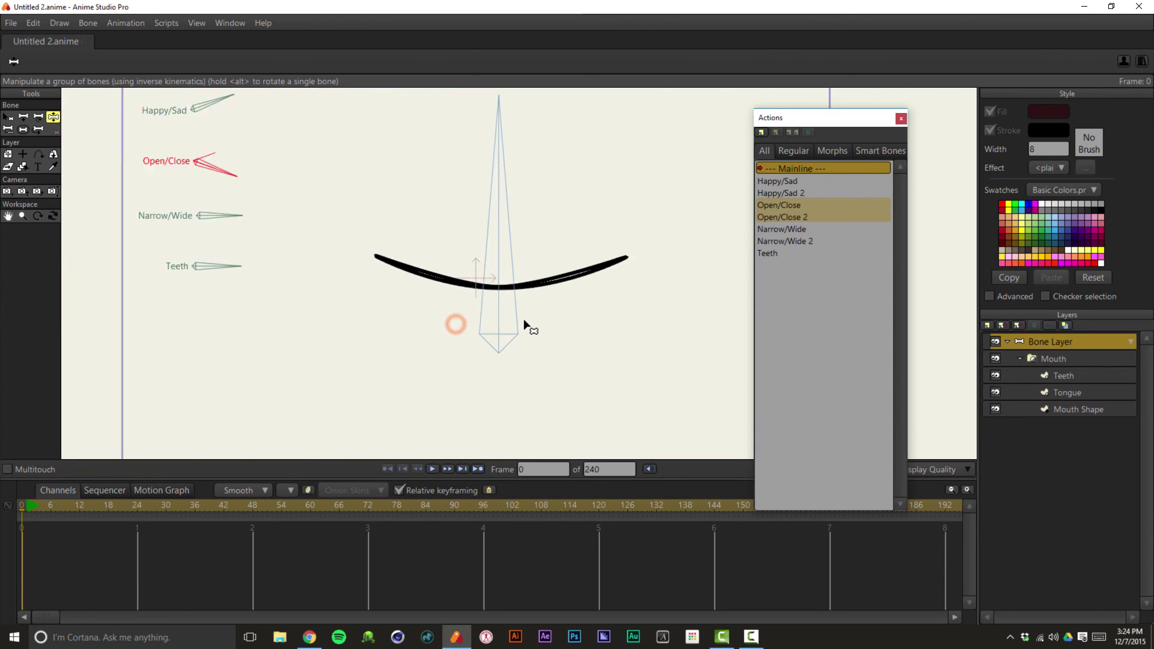
left_click_drag(316, 231, 327, 304)
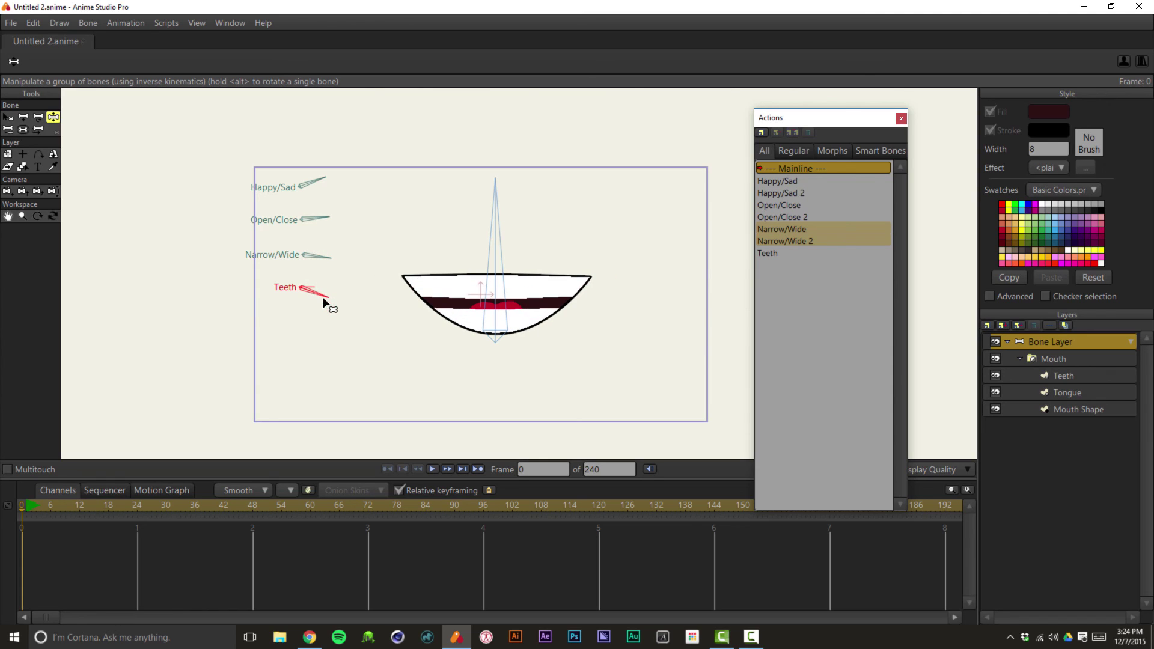
left_click_drag(320, 223, 330, 227)
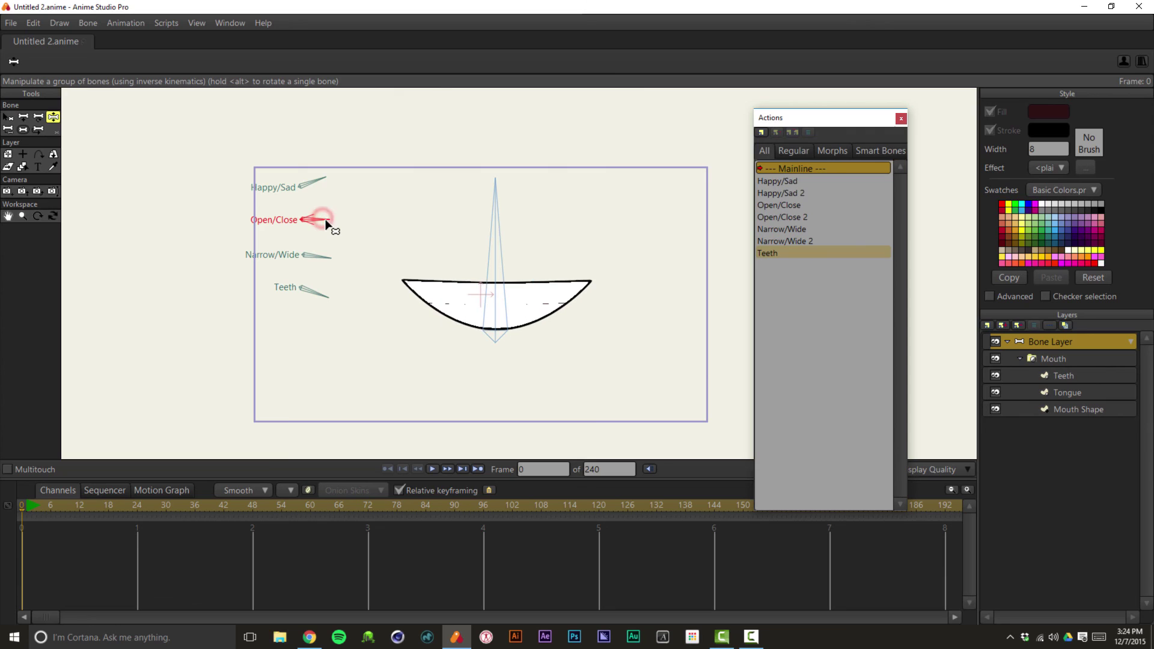
Pose a frown, narrow the mouth, reveal the teeth, and open the mouth wide
scroll(565, 334, "up", 1)
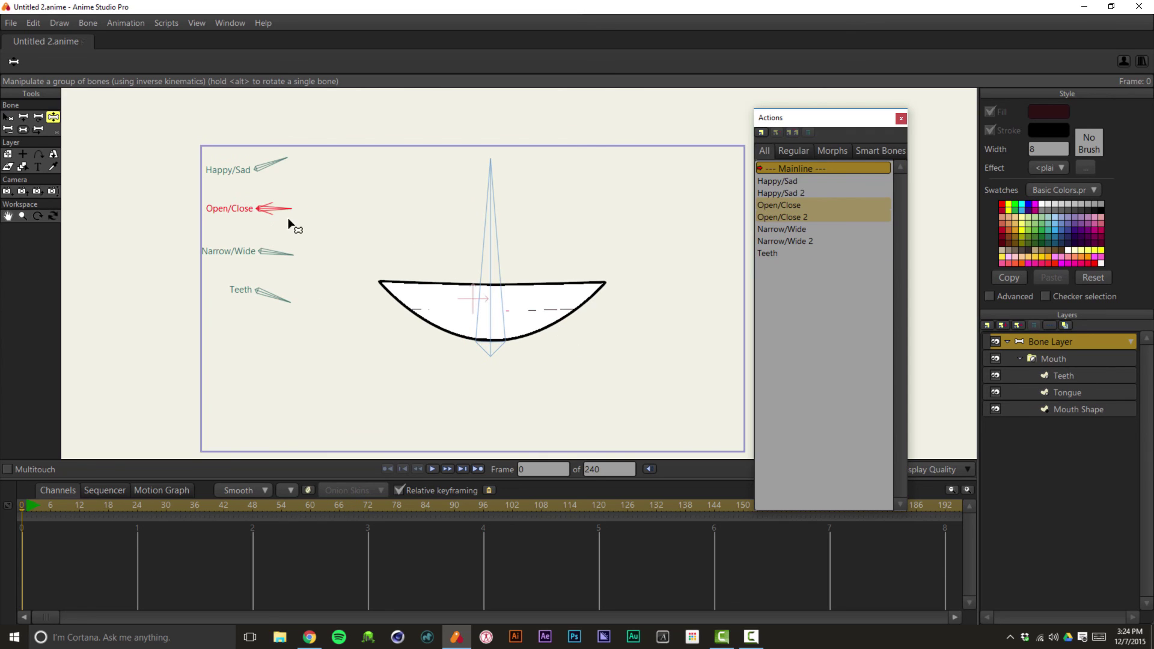
left_click_drag(285, 168, 288, 183)
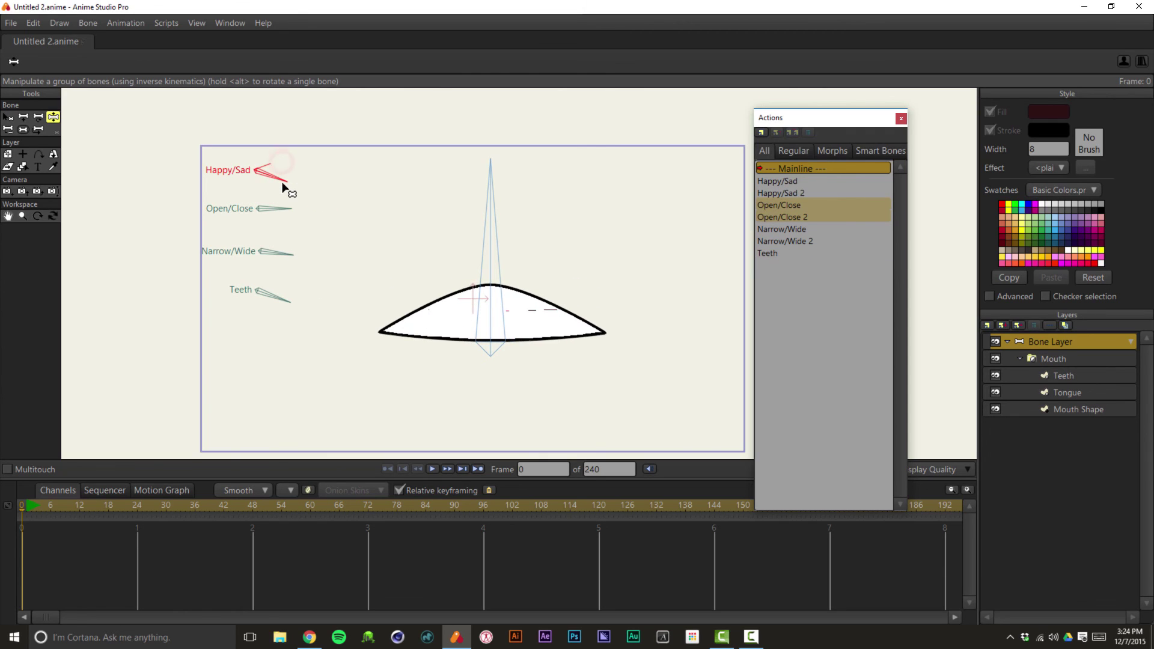
left_click(280, 253)
left_click_drag(280, 253, 281, 246)
left_click_drag(286, 302, 284, 286)
mouse_move(286, 215)
left_mouse_down()
mouse_move(279, 208)
mouse_move(293, 227)
mouse_move(292, 208)
left_mouse_up()
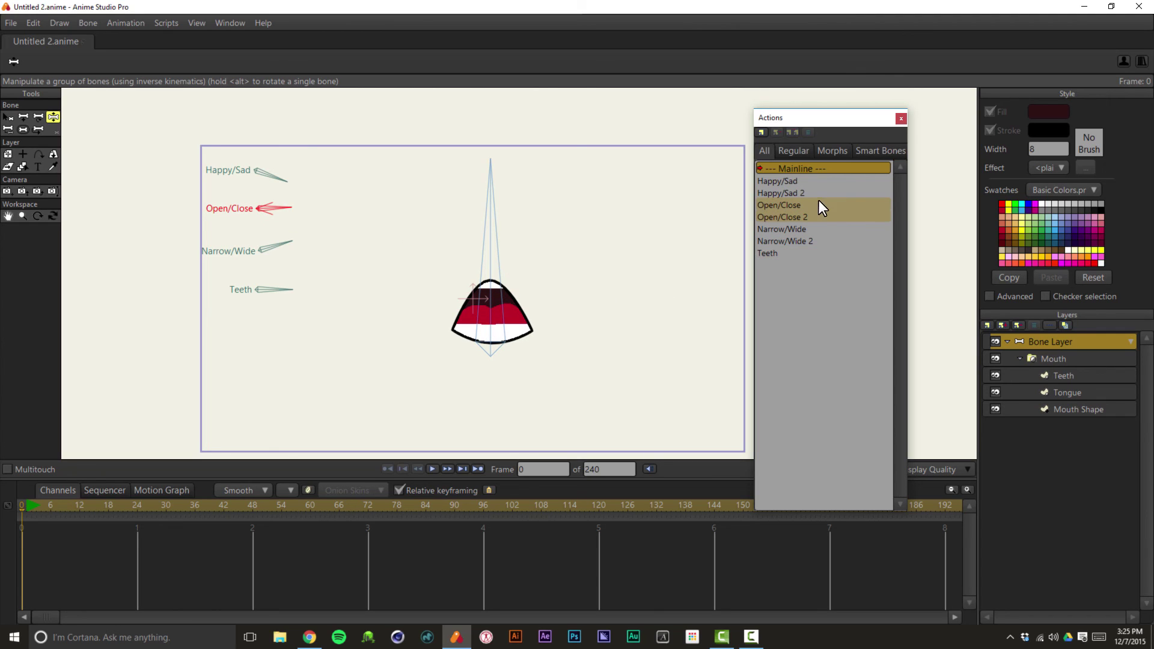
scroll(567, 364, "down", 3)
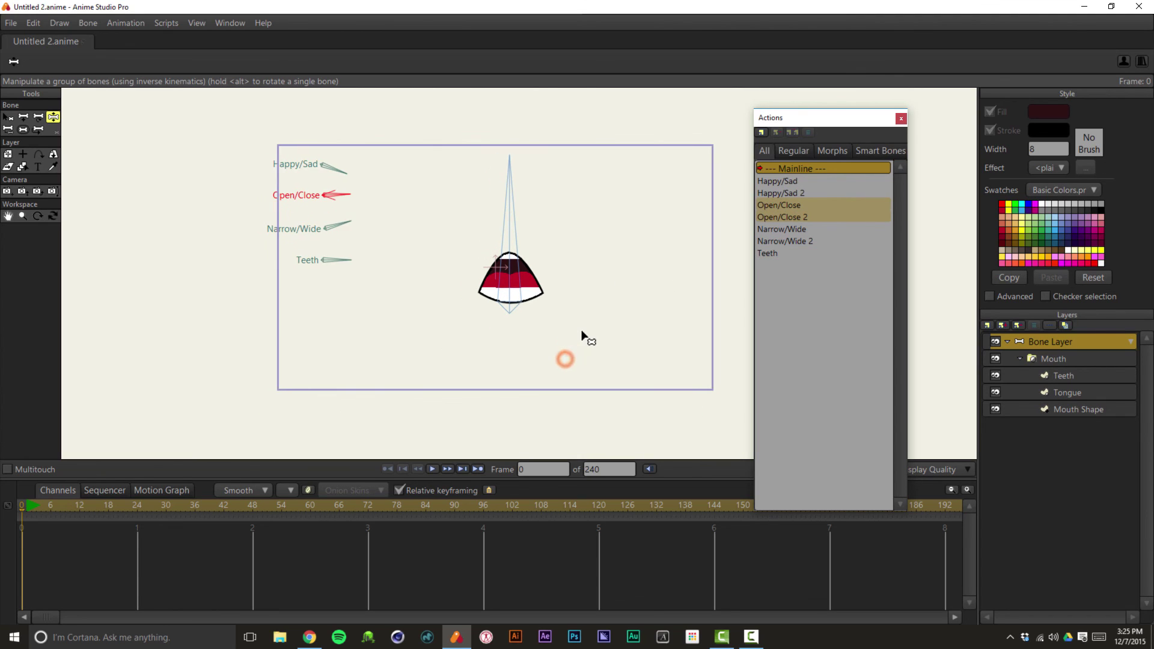
scroll(582, 337, "up", 4)
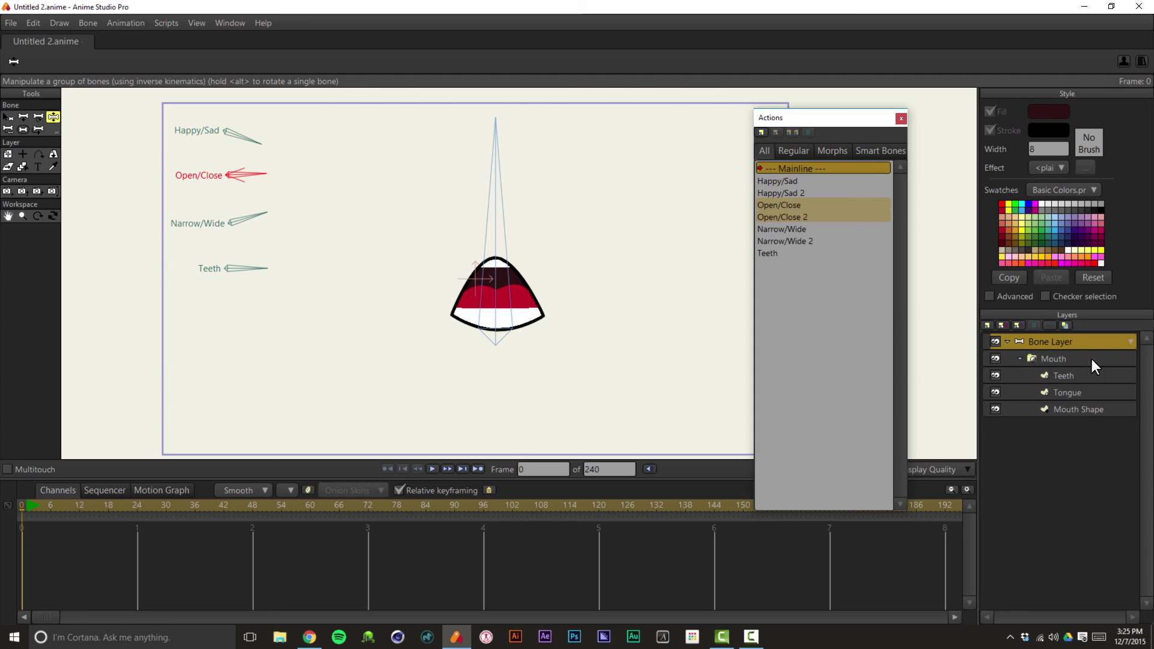
Close the Actions panel, reset the mouth to rest, check Happy/Sad, and move to frame 24
left_click(901, 120)
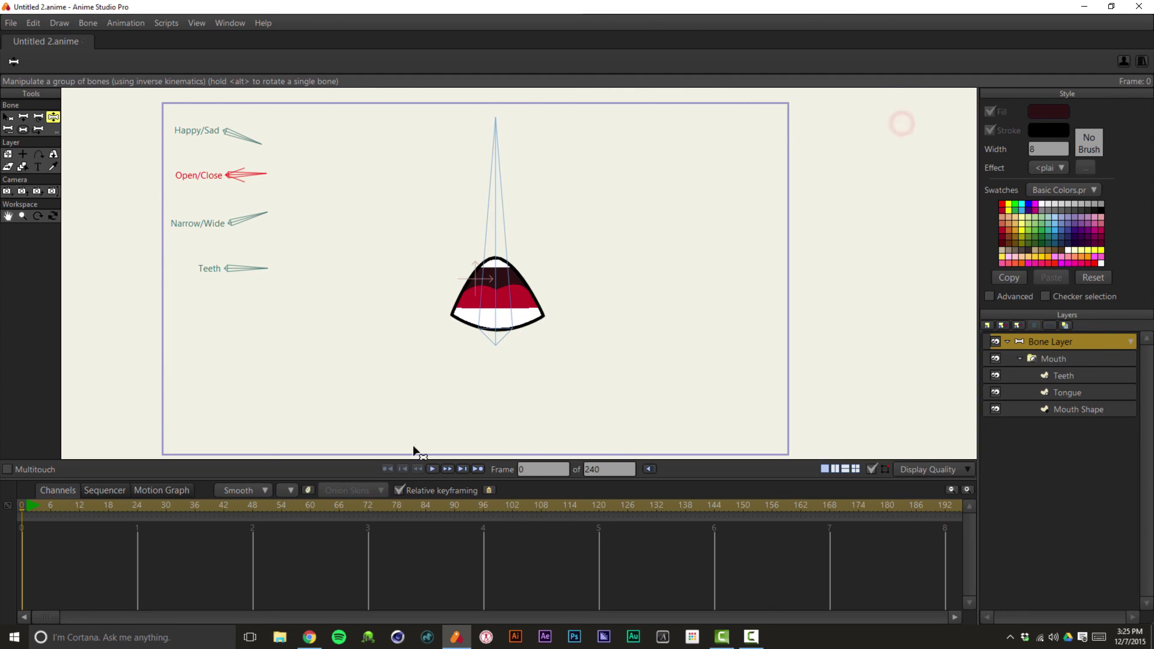
left_click(19, 510)
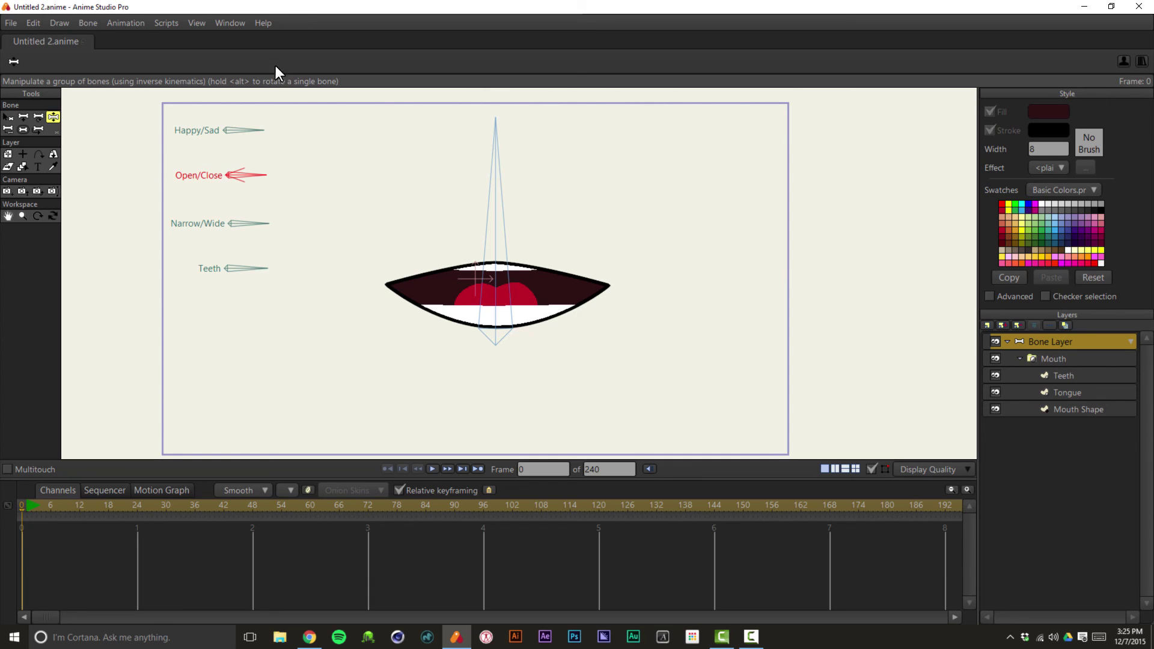
left_click_drag(294, 118, 250, 338)
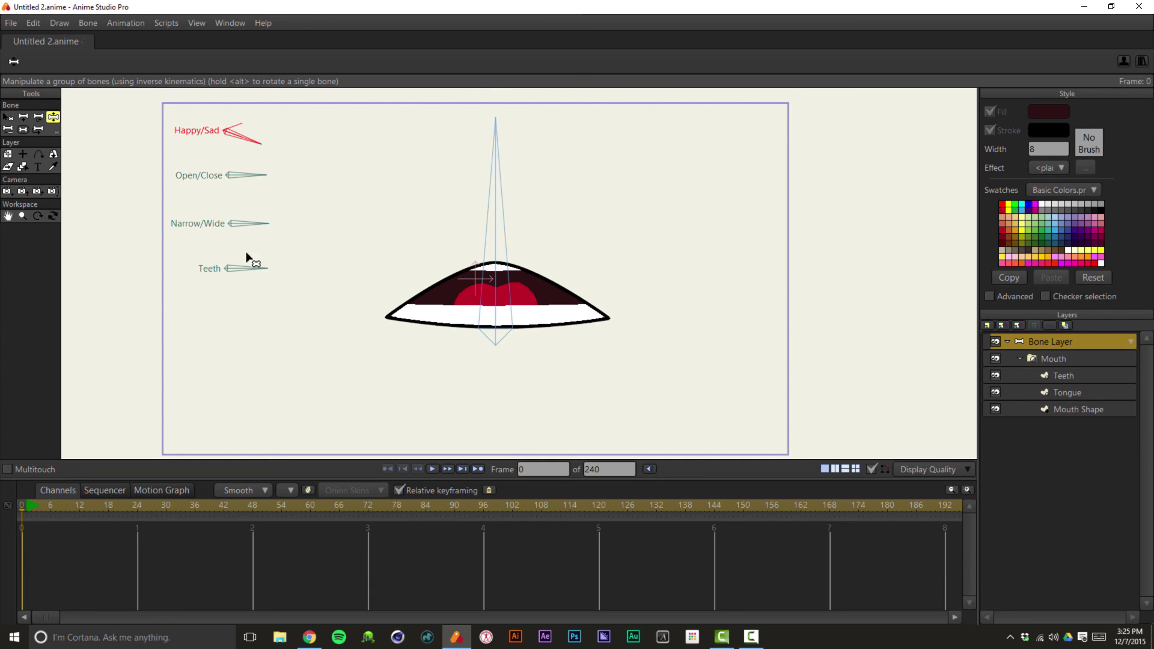
left_click_drag(26, 510, 140, 509)
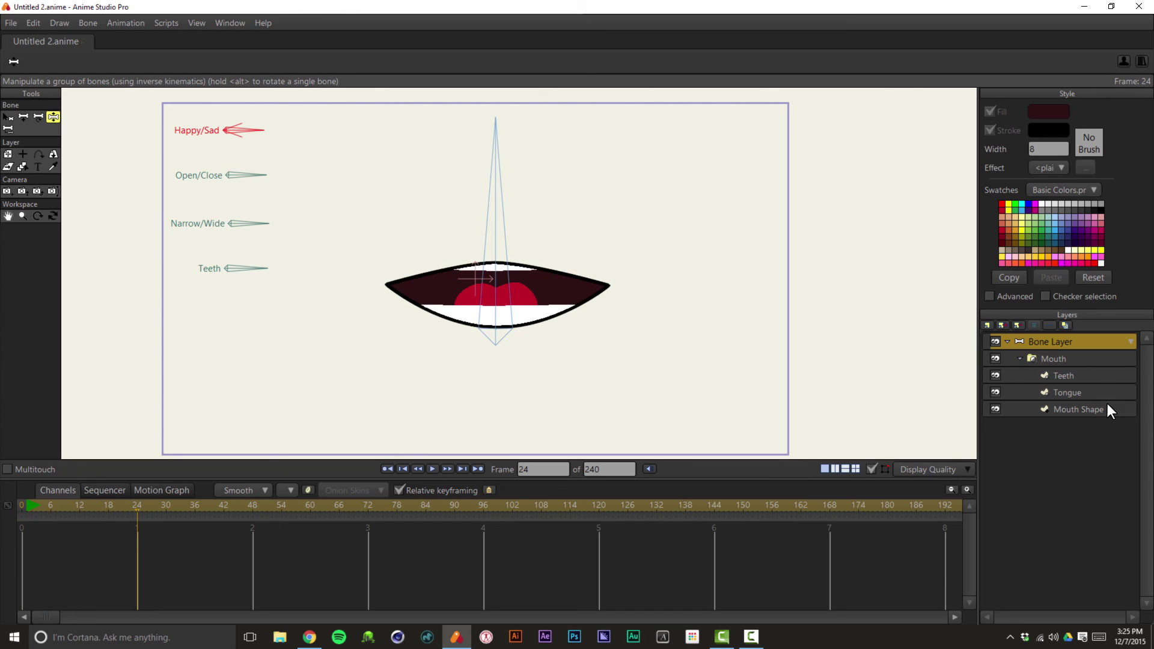
Select all the mouth outline points on the Mouth Shape layer
left_click(1082, 408)
scroll(636, 361, "up", 3)
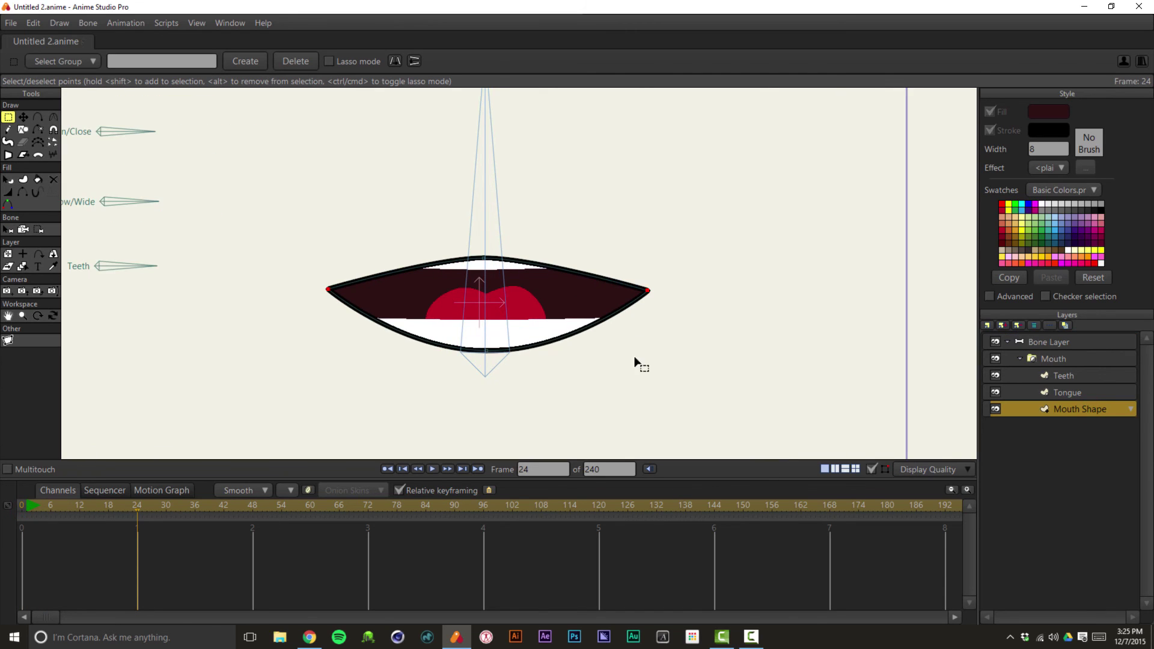
scroll(672, 318, "up", 3)
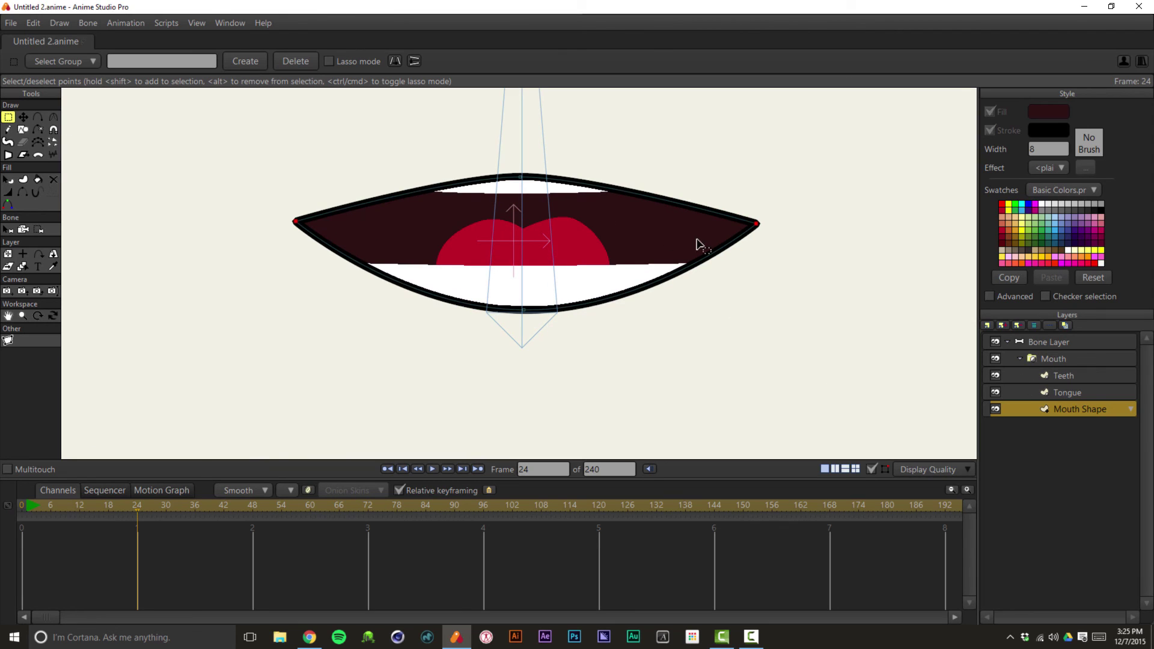
left_click_drag(863, 150, 283, 322)
key("t")
Key the Teeth layer at frame 24 by nudging its points, then advance to frame 48
left_click(1039, 390)
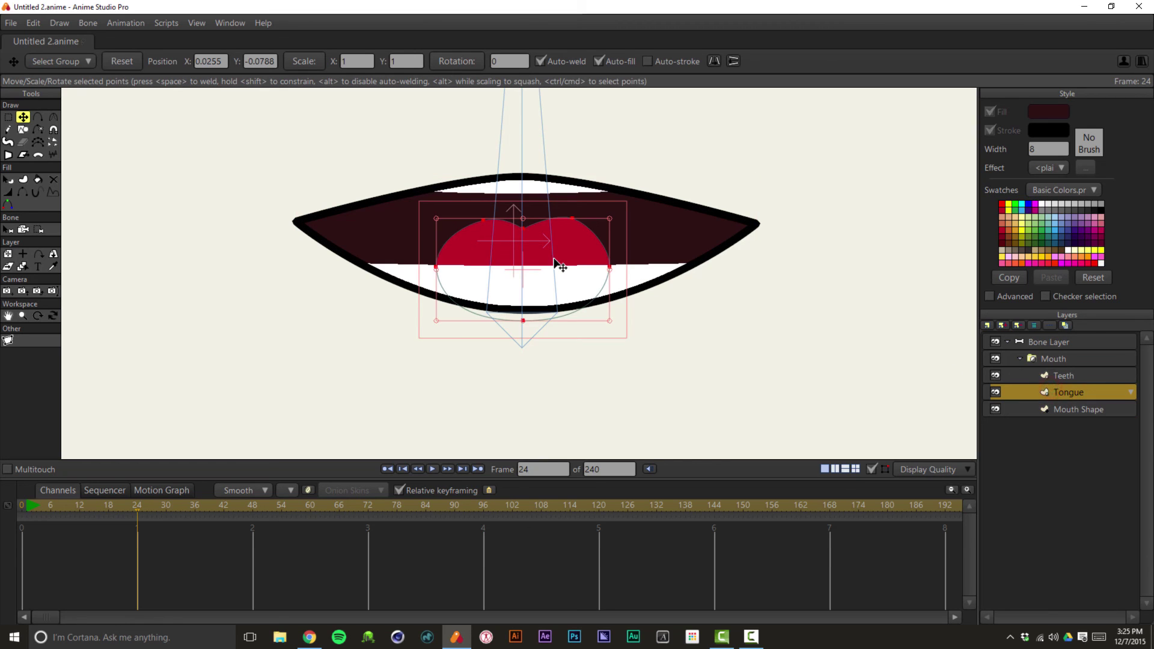
left_click(1090, 375)
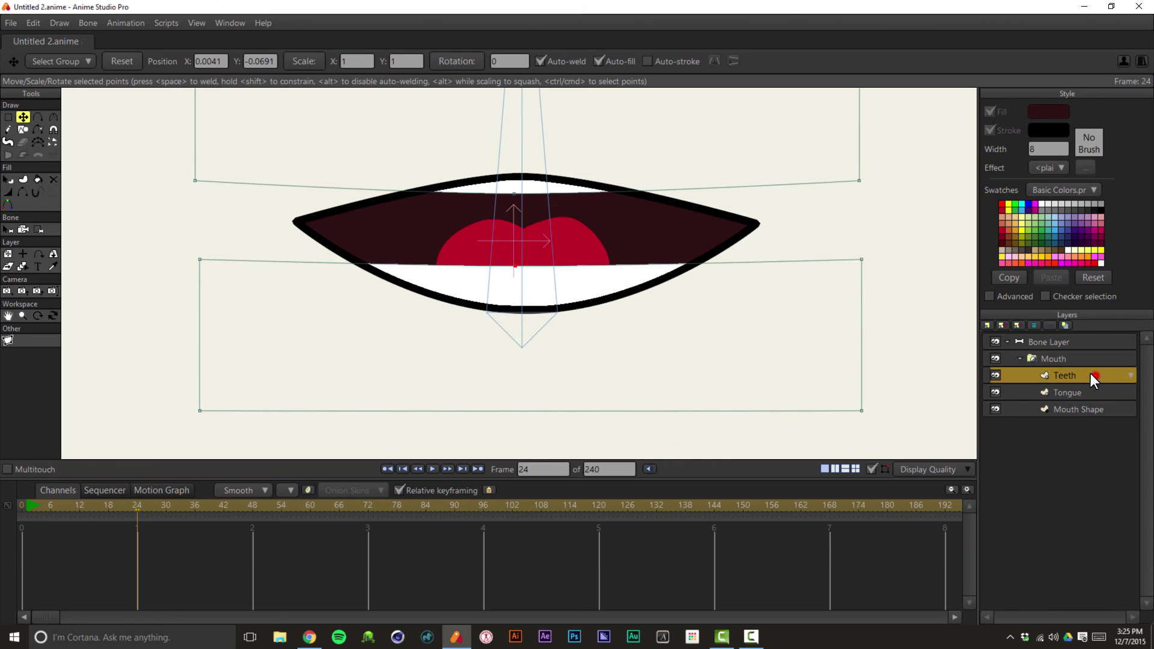
left_click(600, 249)
left_click_drag(533, 248, 592, 231)
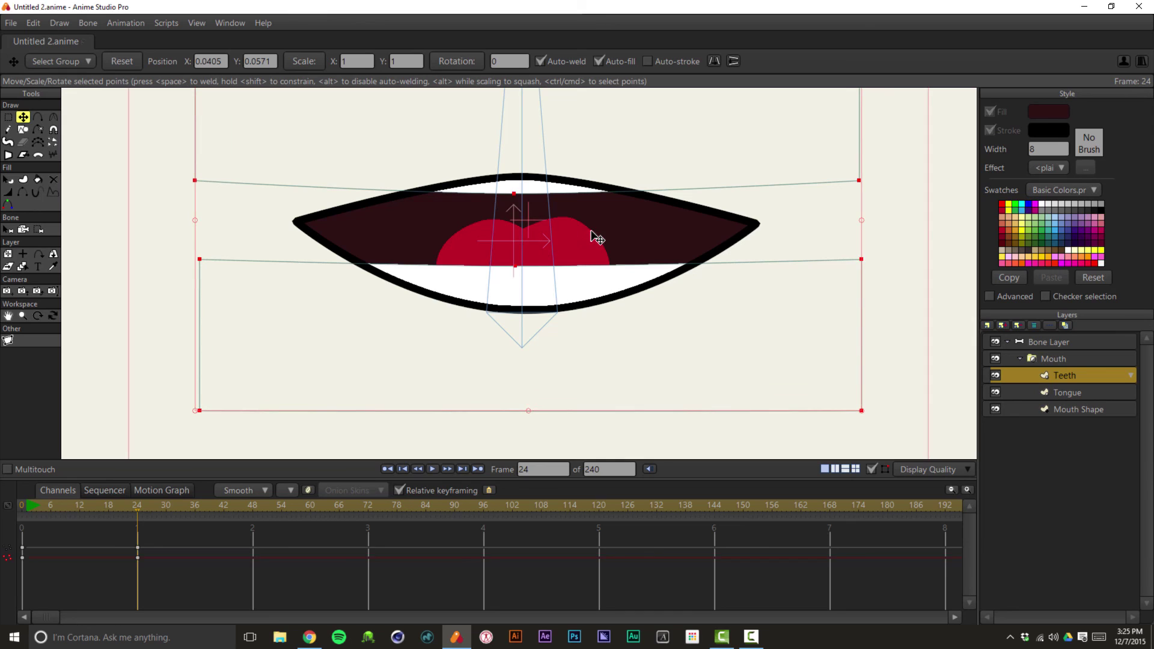
left_click(514, 269)
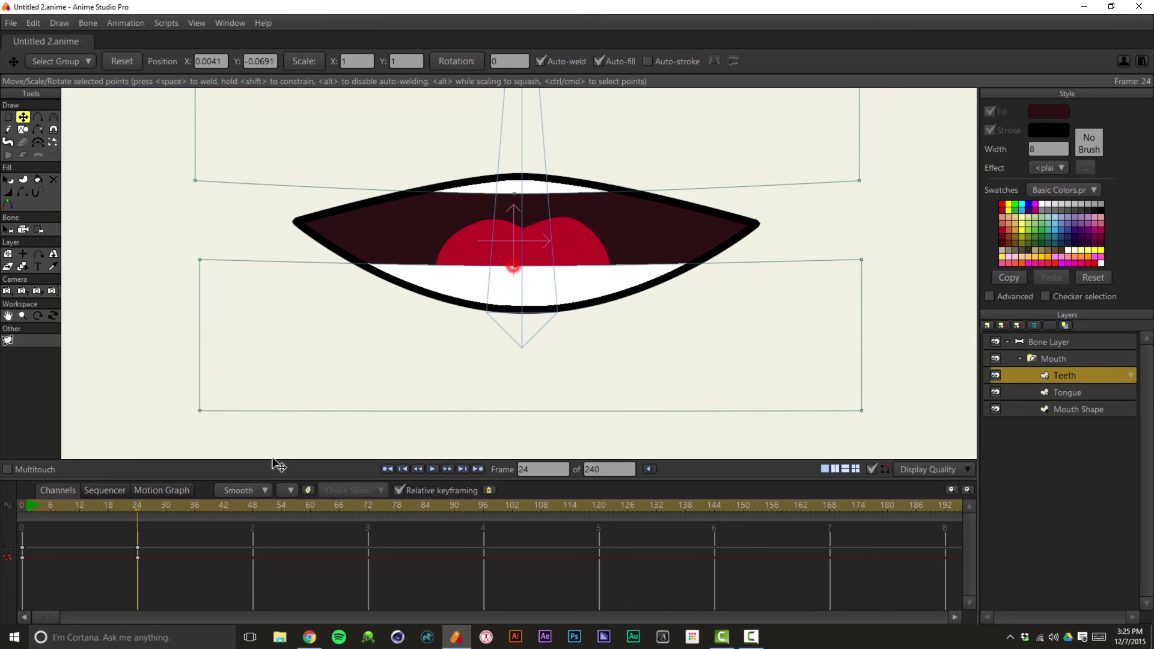
left_click_drag(138, 504, 255, 507)
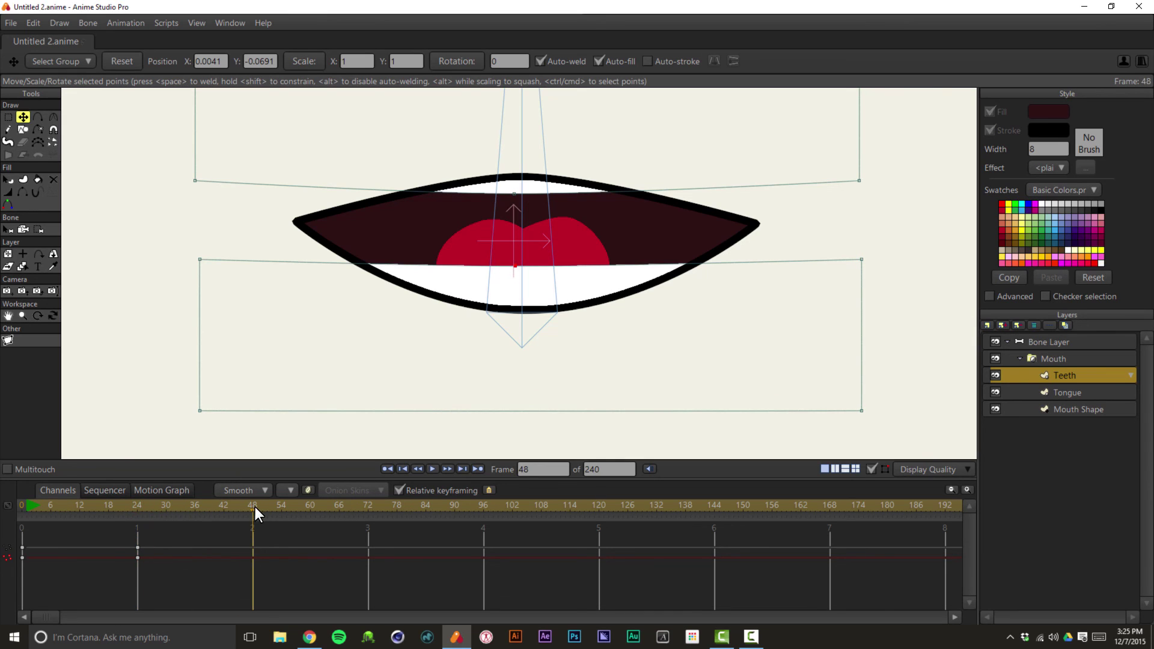
Reshape the mouth outline, pulling the left corner down and adjusting the right corner's position and curve
left_click(1085, 410)
left_click(187, 187)
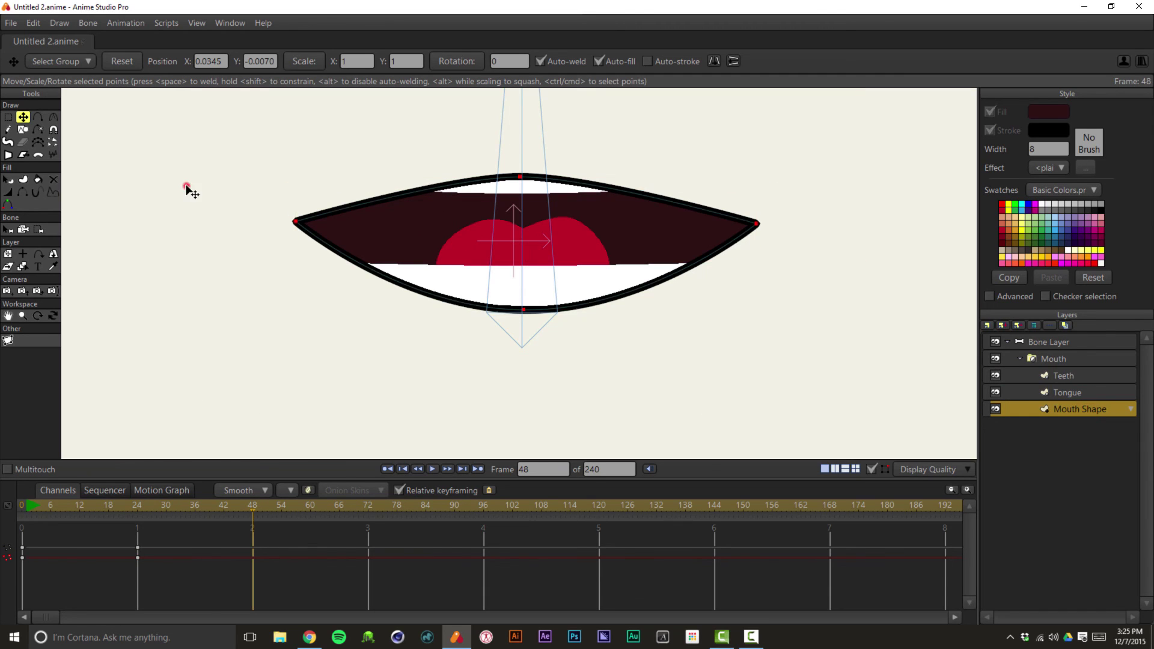
left_click_drag(296, 224, 328, 269)
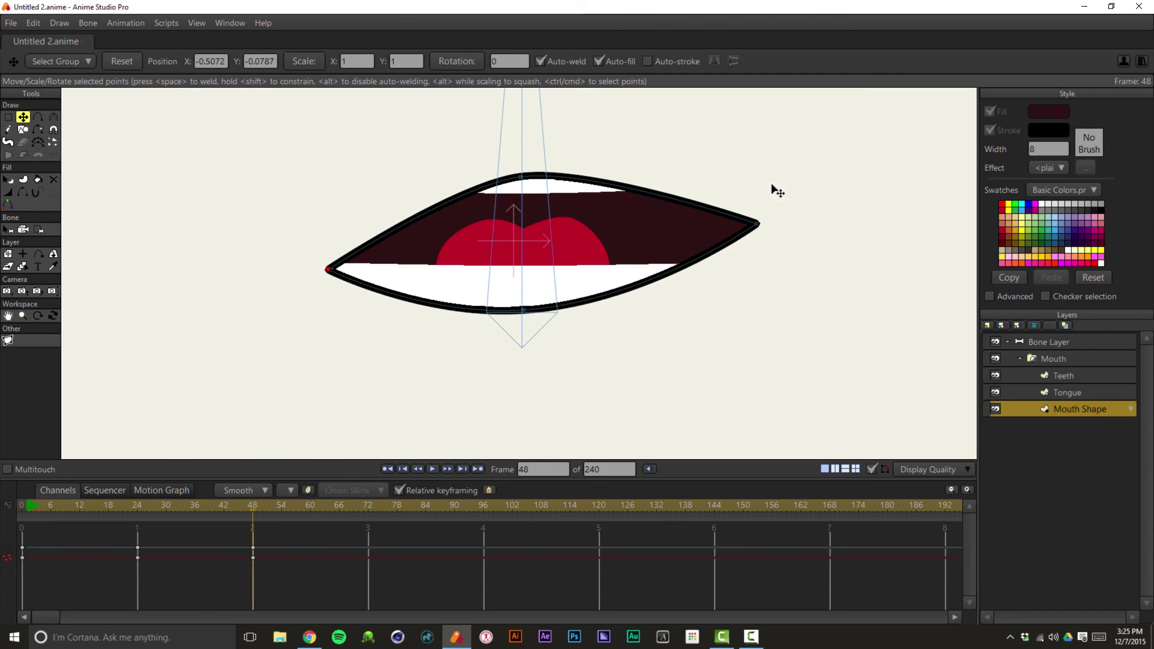
left_click_drag(758, 227, 711, 192)
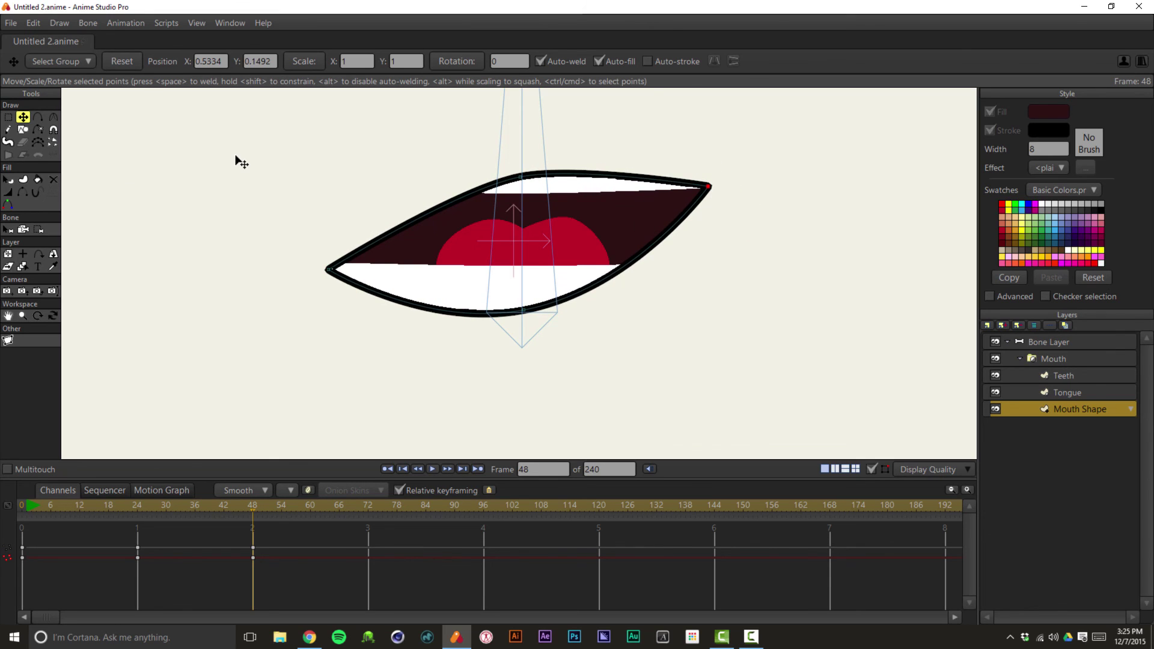
scroll(241, 161, "down", 3)
key("c")
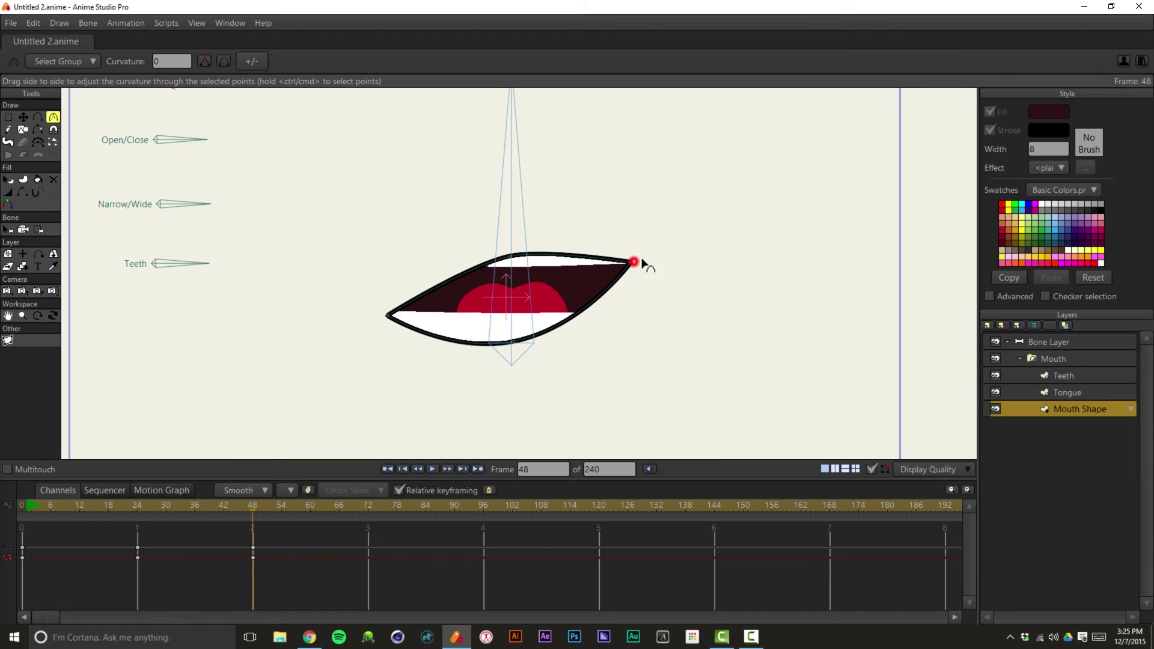
left_click_drag(643, 264, 838, 244)
key("t")
left_click_drag(633, 262, 619, 291)
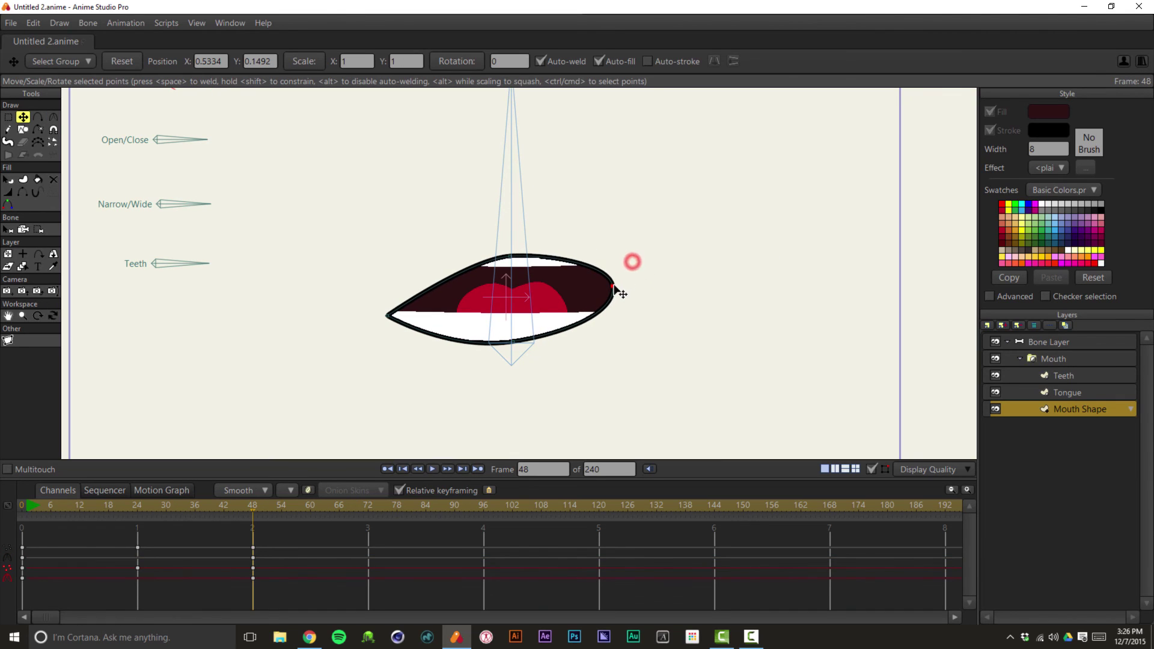
Lower the upper teeth and raise the middle teeth points to fit, then scrub back to preview
left_click(1069, 378)
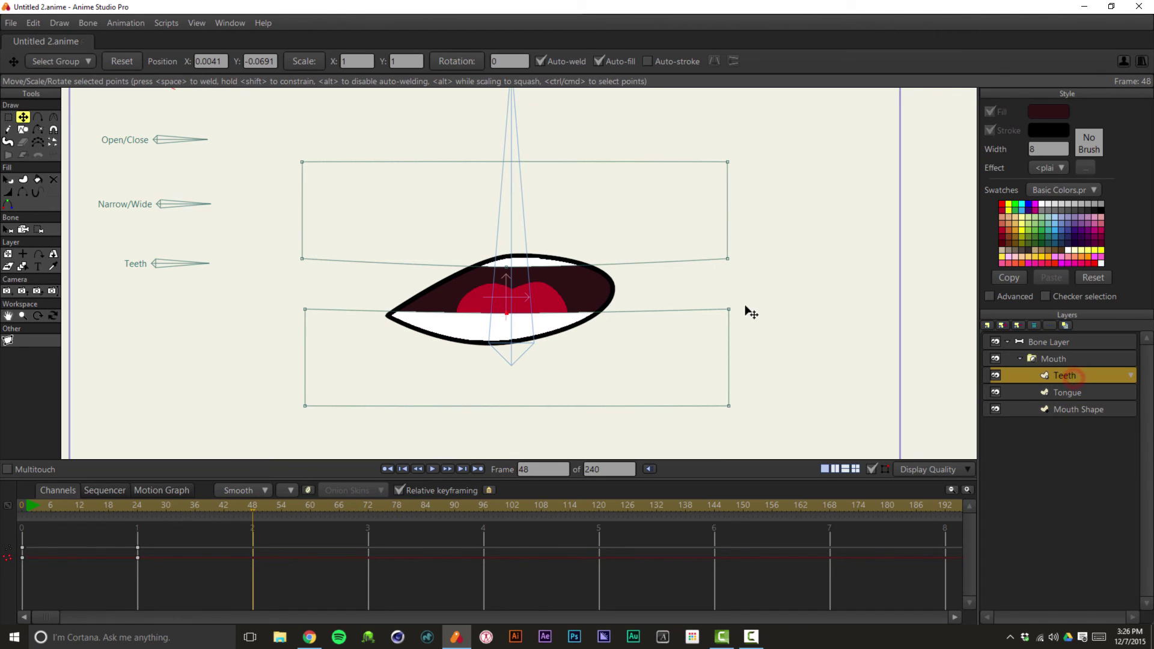
key("g")
left_click_drag(756, 141, 268, 292)
key("t")
left_click_drag(572, 240, 586, 272)
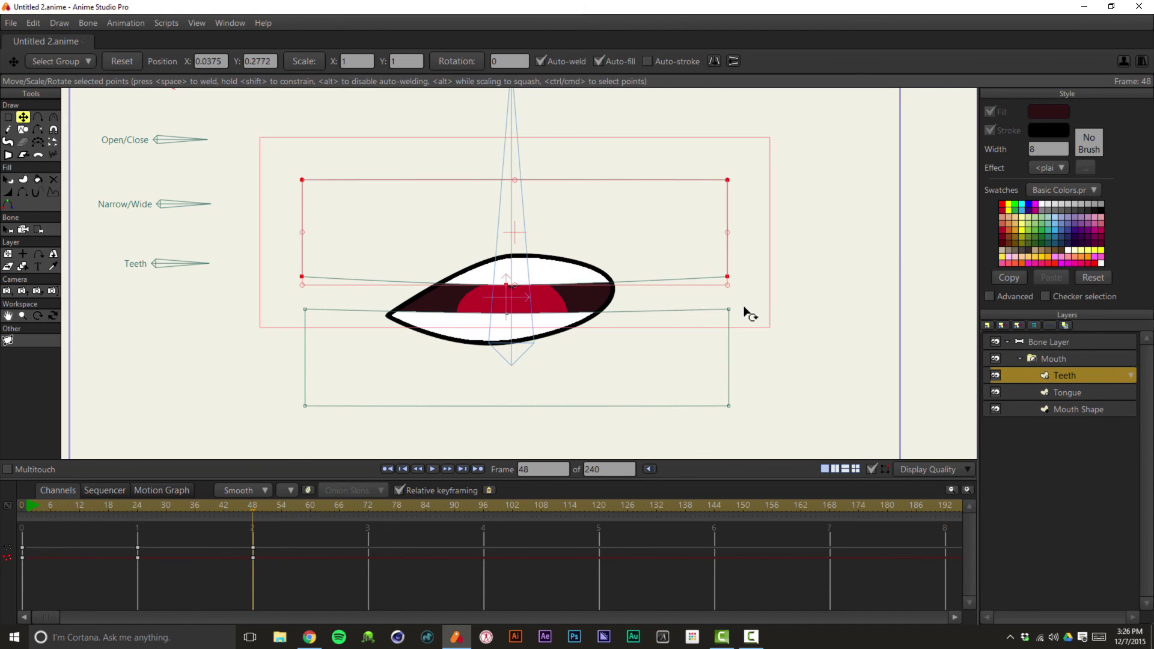
left_click_drag(762, 304, 373, 330)
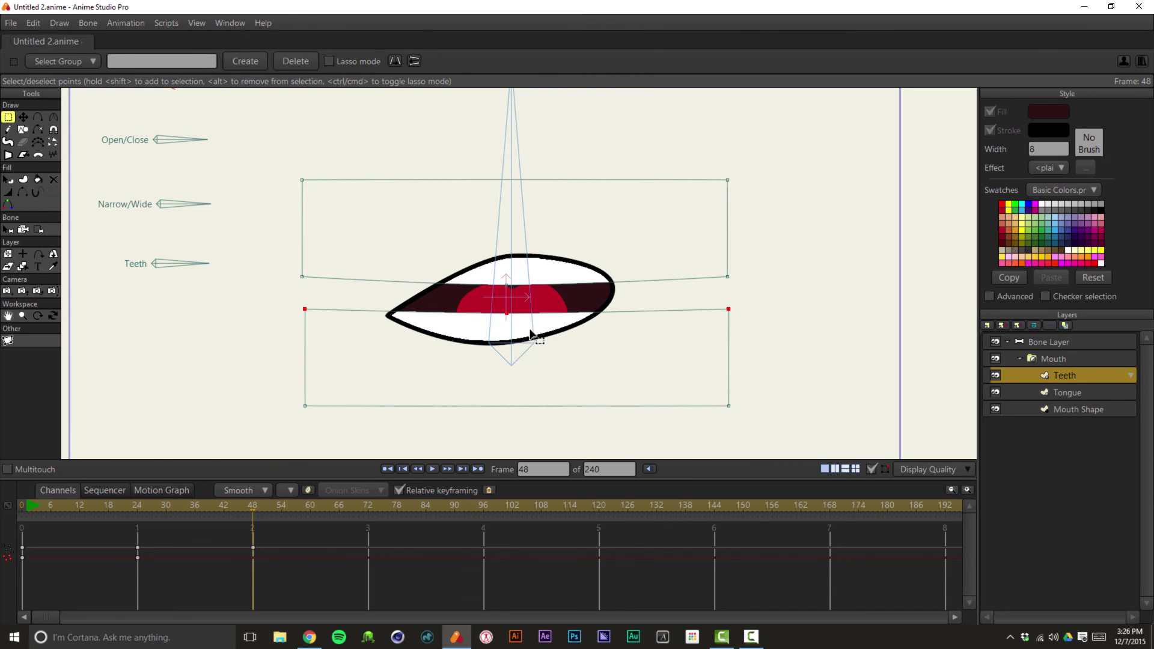
left_click_drag(569, 325, 567, 321)
left_click(854, 326)
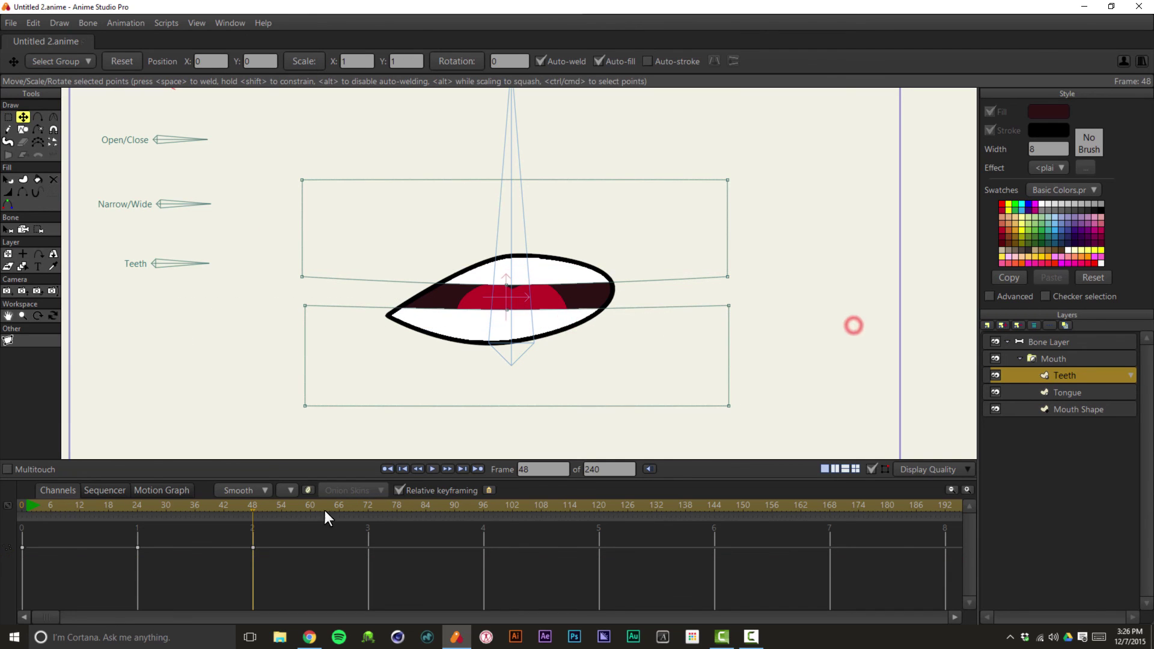
left_click_drag(249, 506, 142, 531)
scroll(299, 339, "down", 1)
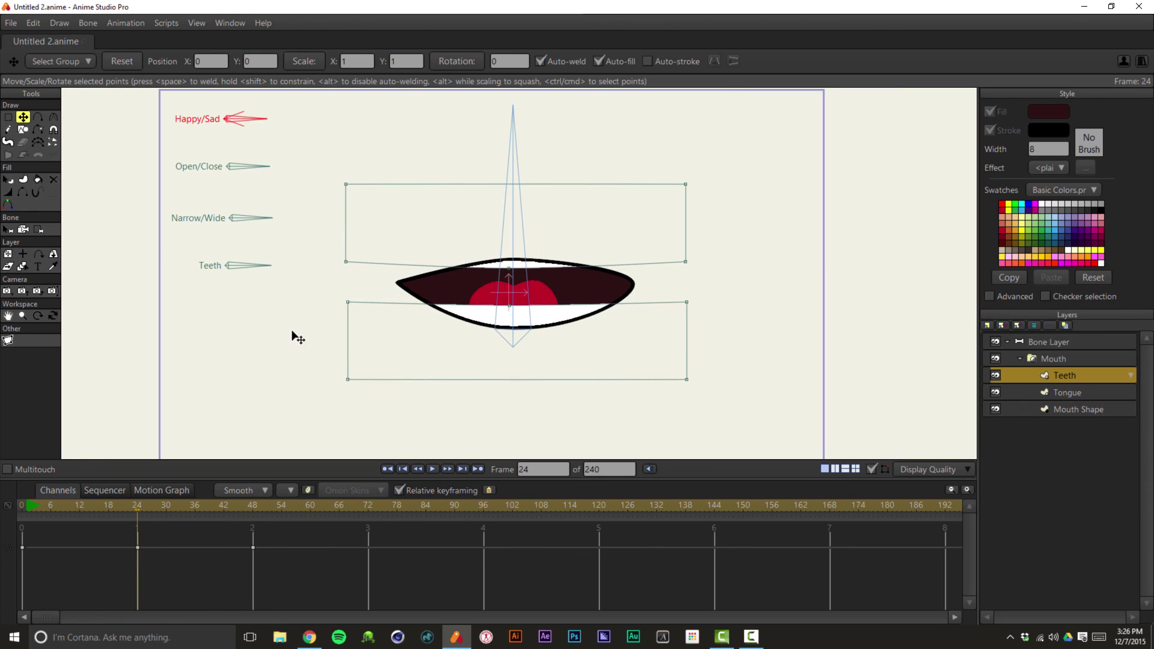